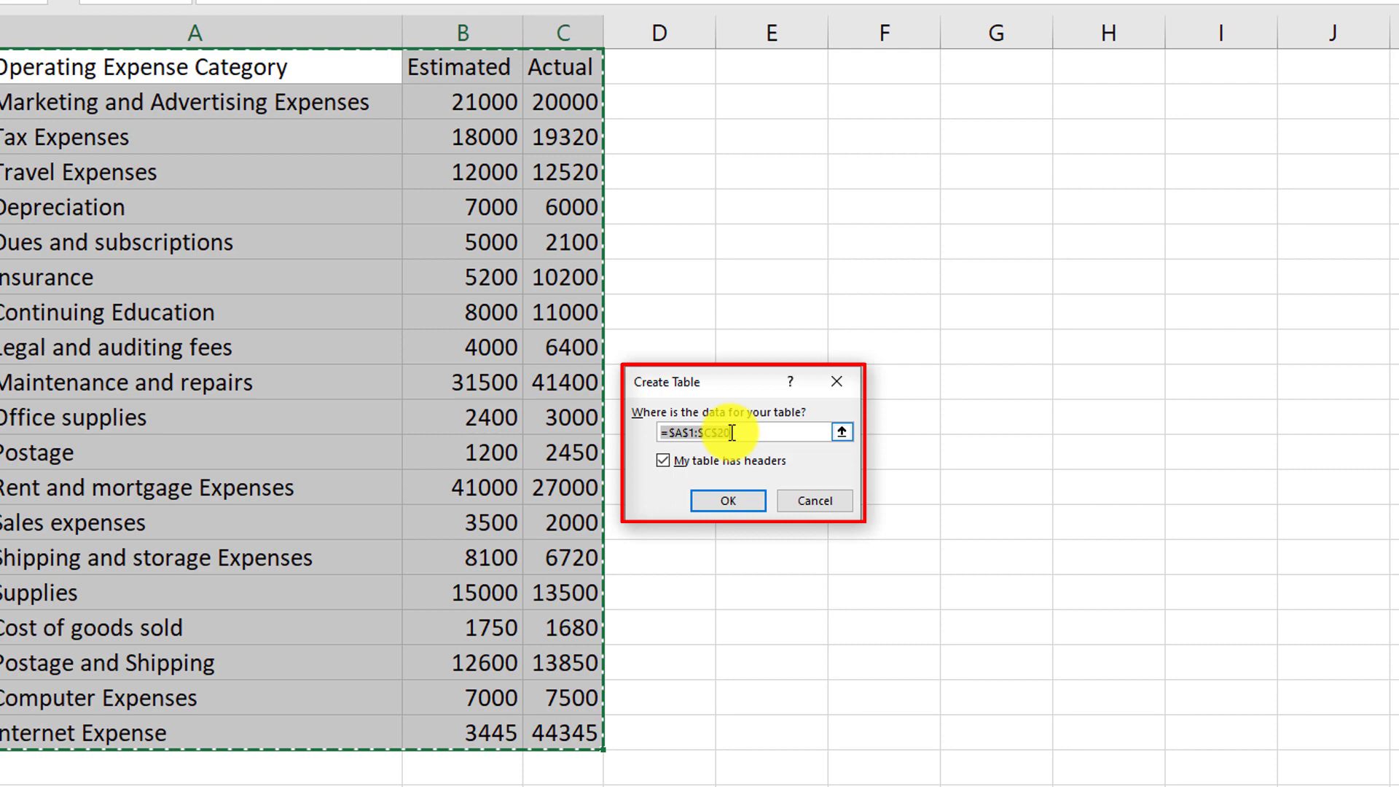
# Convert A1:C20 into a banded table with headers, recreating it after an undo, and select its Table4 name.
pyautogui.click(731, 432)
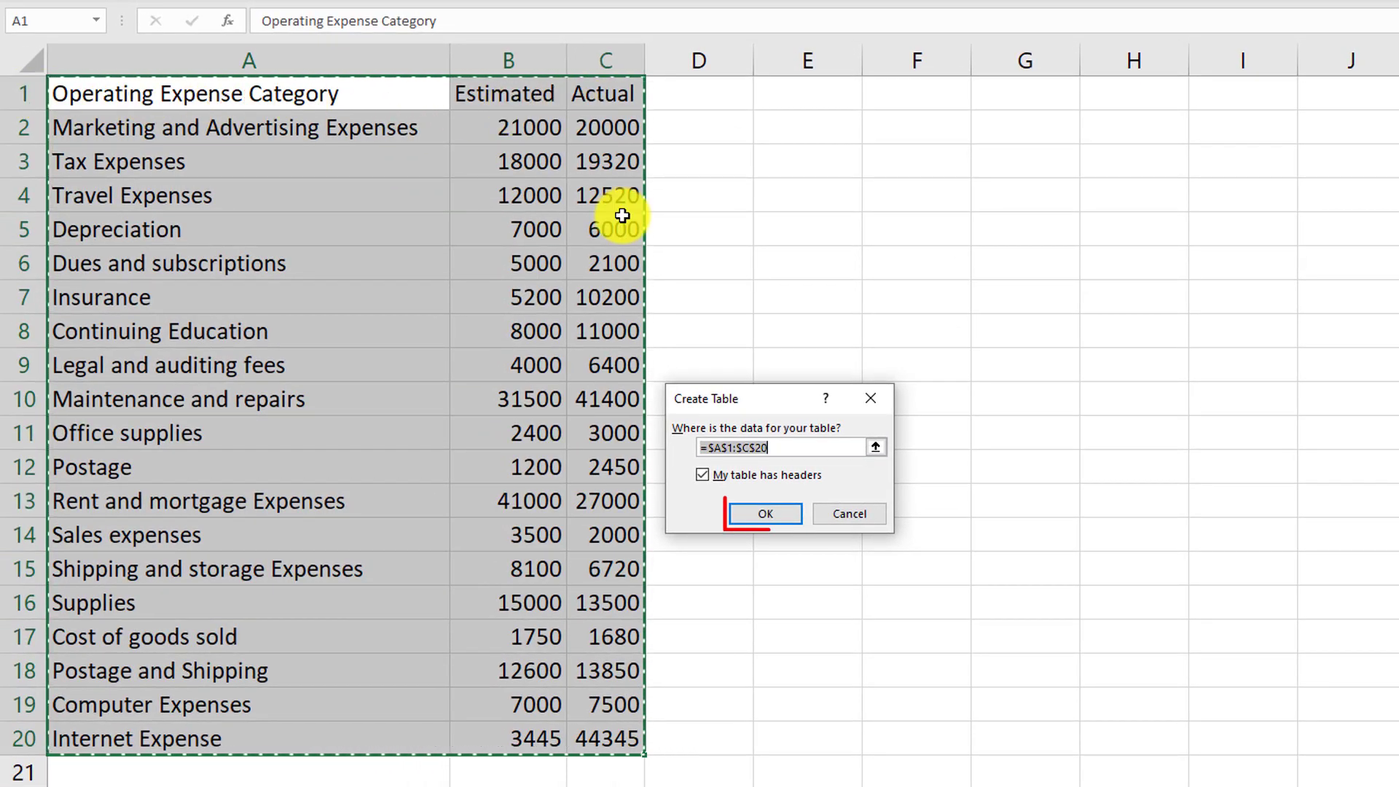
pyautogui.click(766, 514)
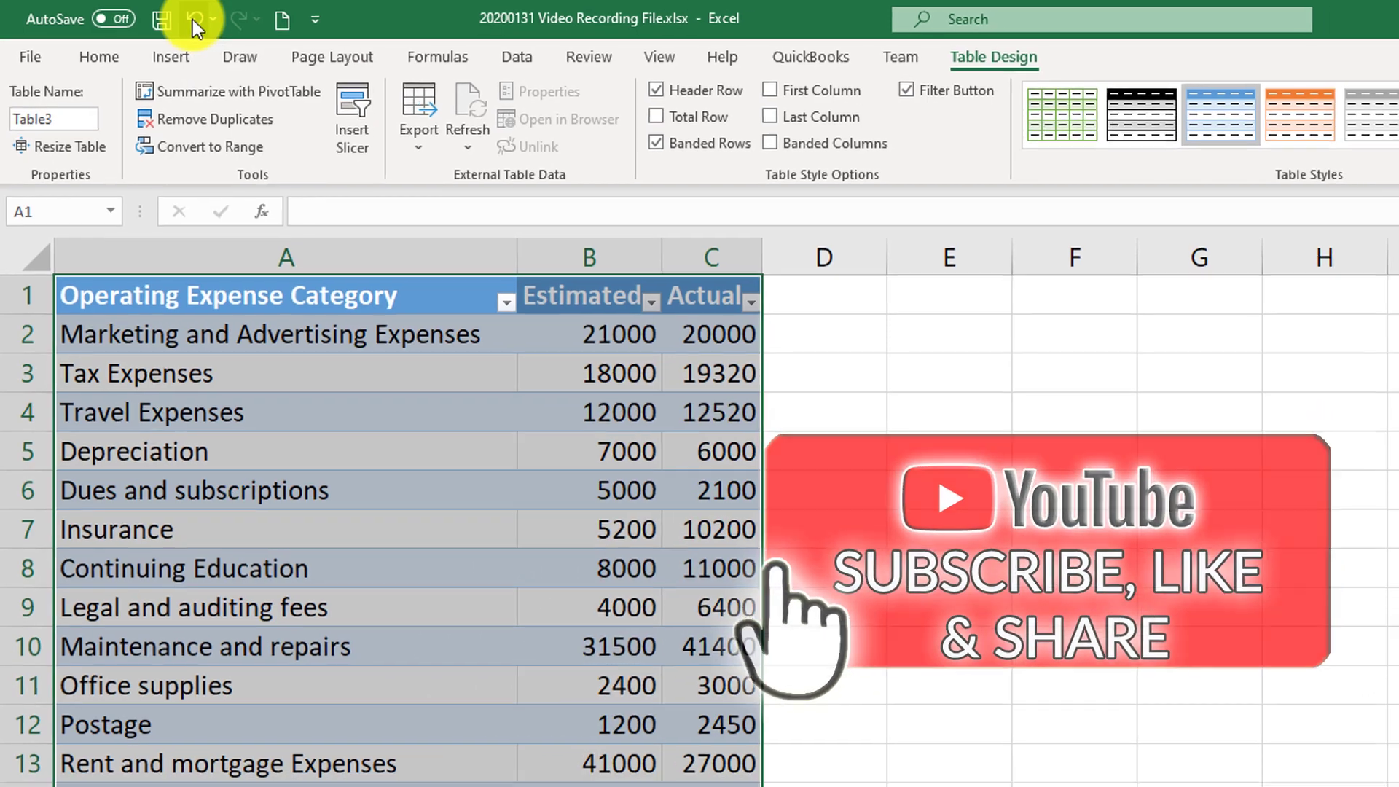
pyautogui.click(198, 19)
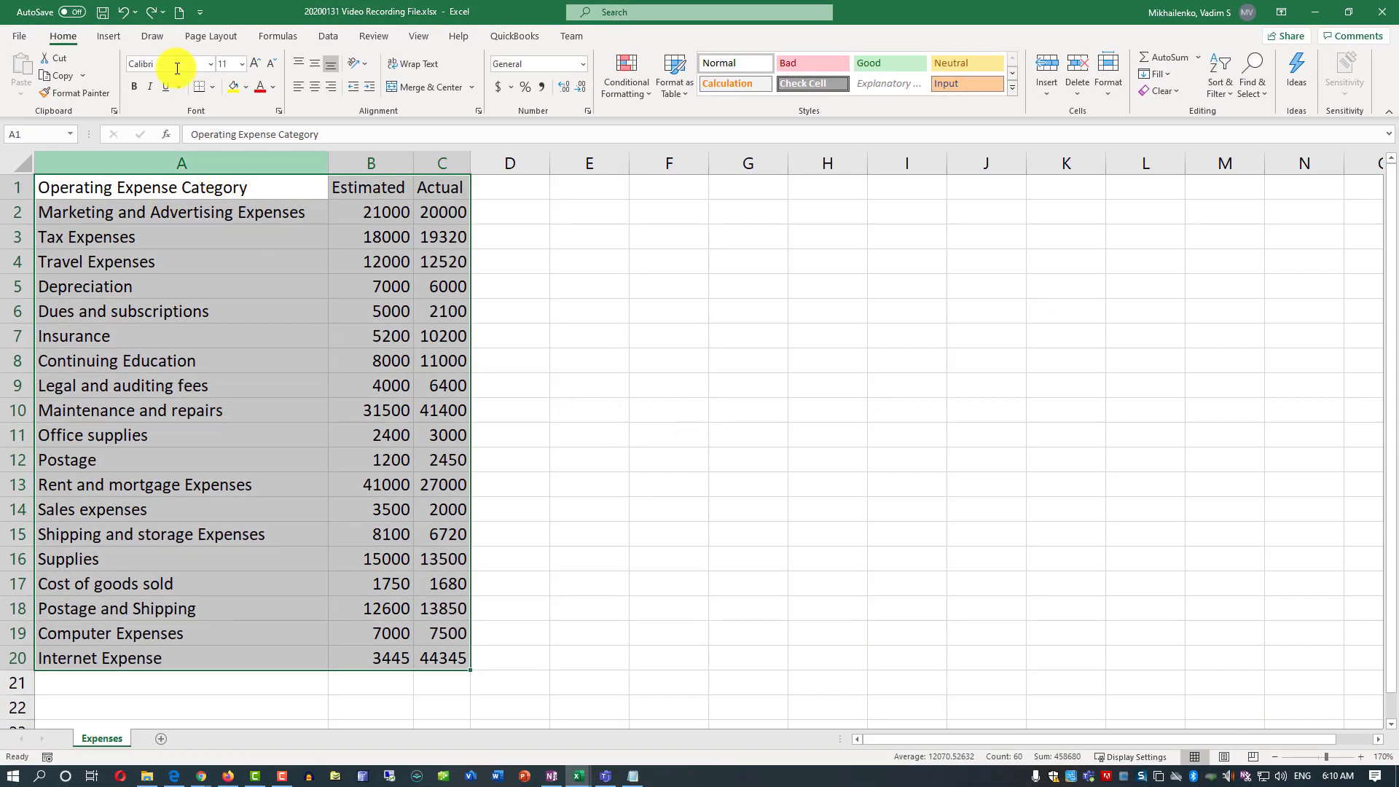
pyautogui.hotkey('ctrl', 't')
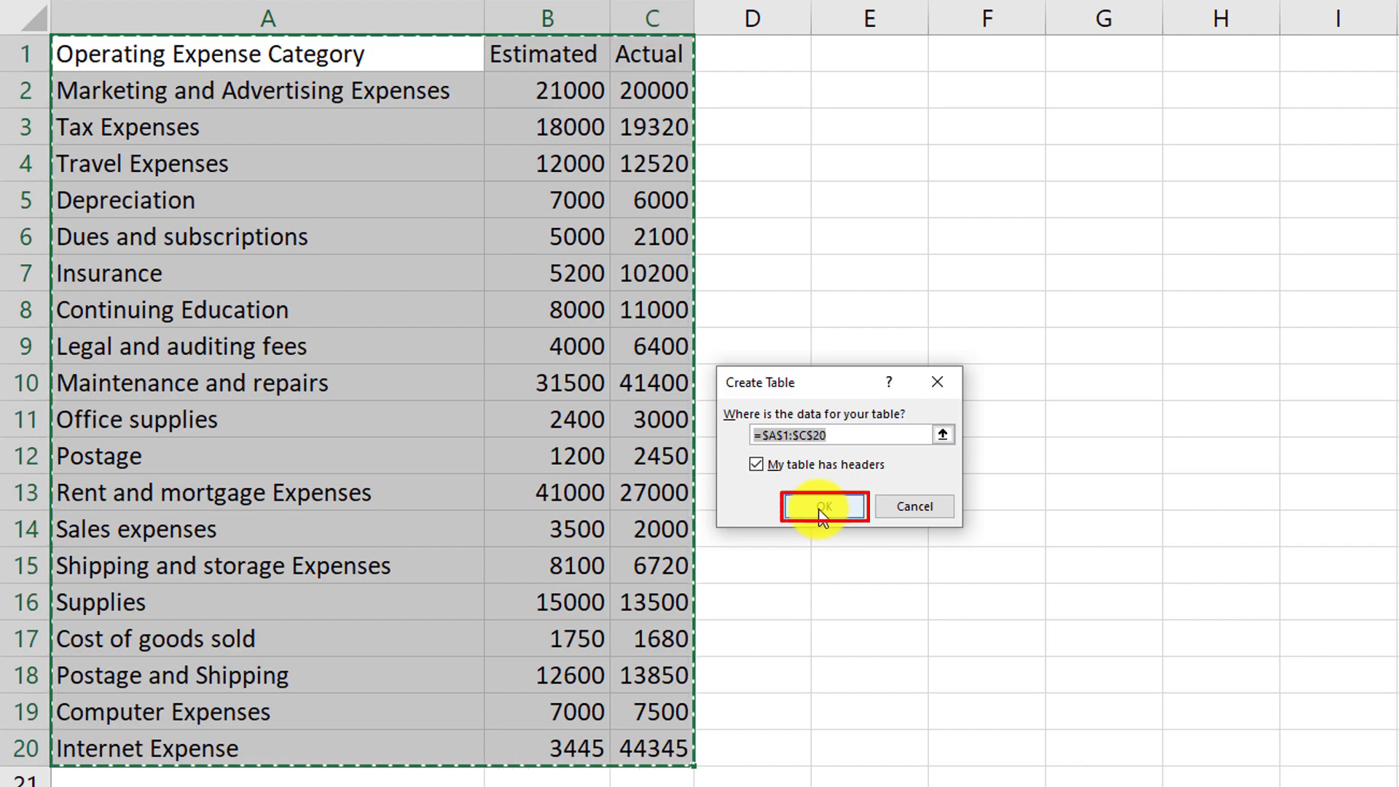
pyautogui.click(821, 510)
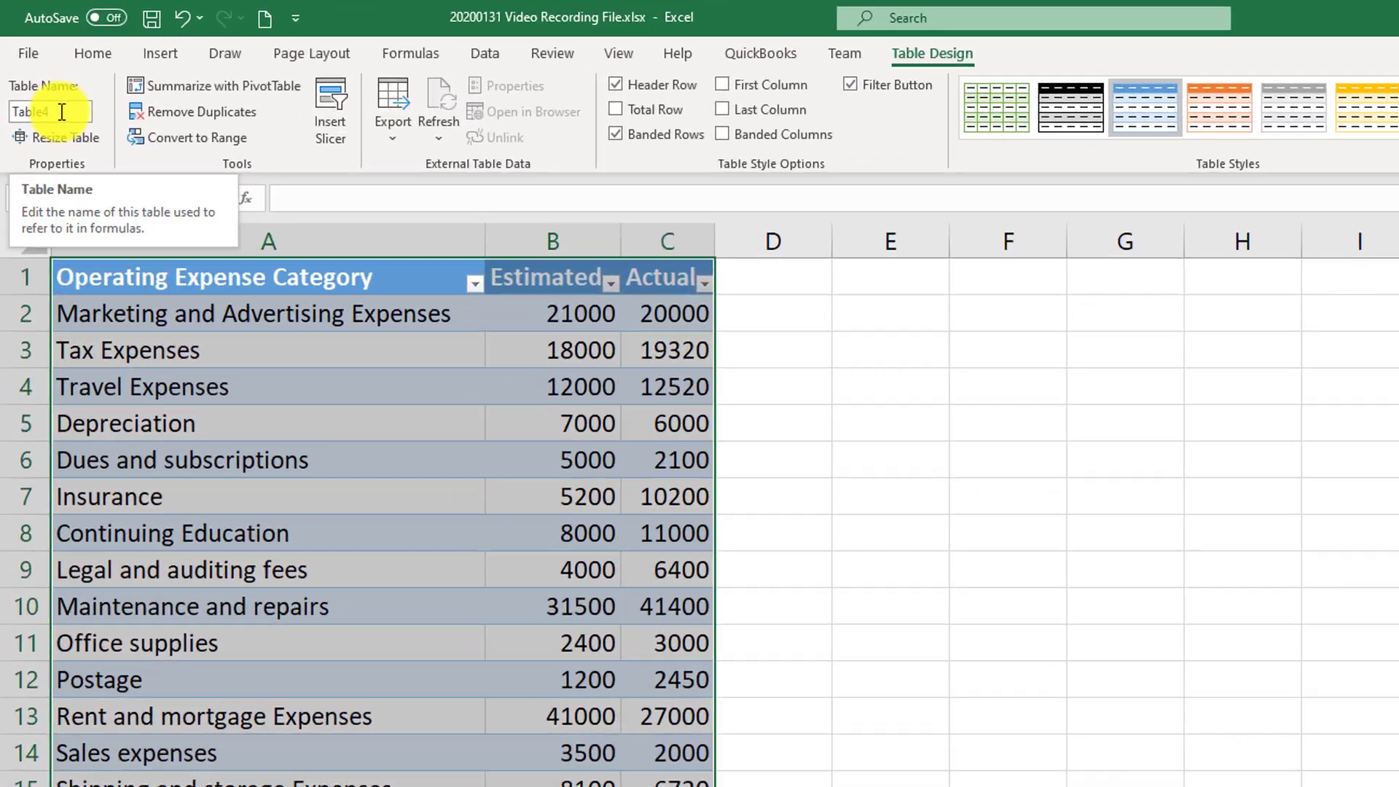
pyautogui.click(62, 112)
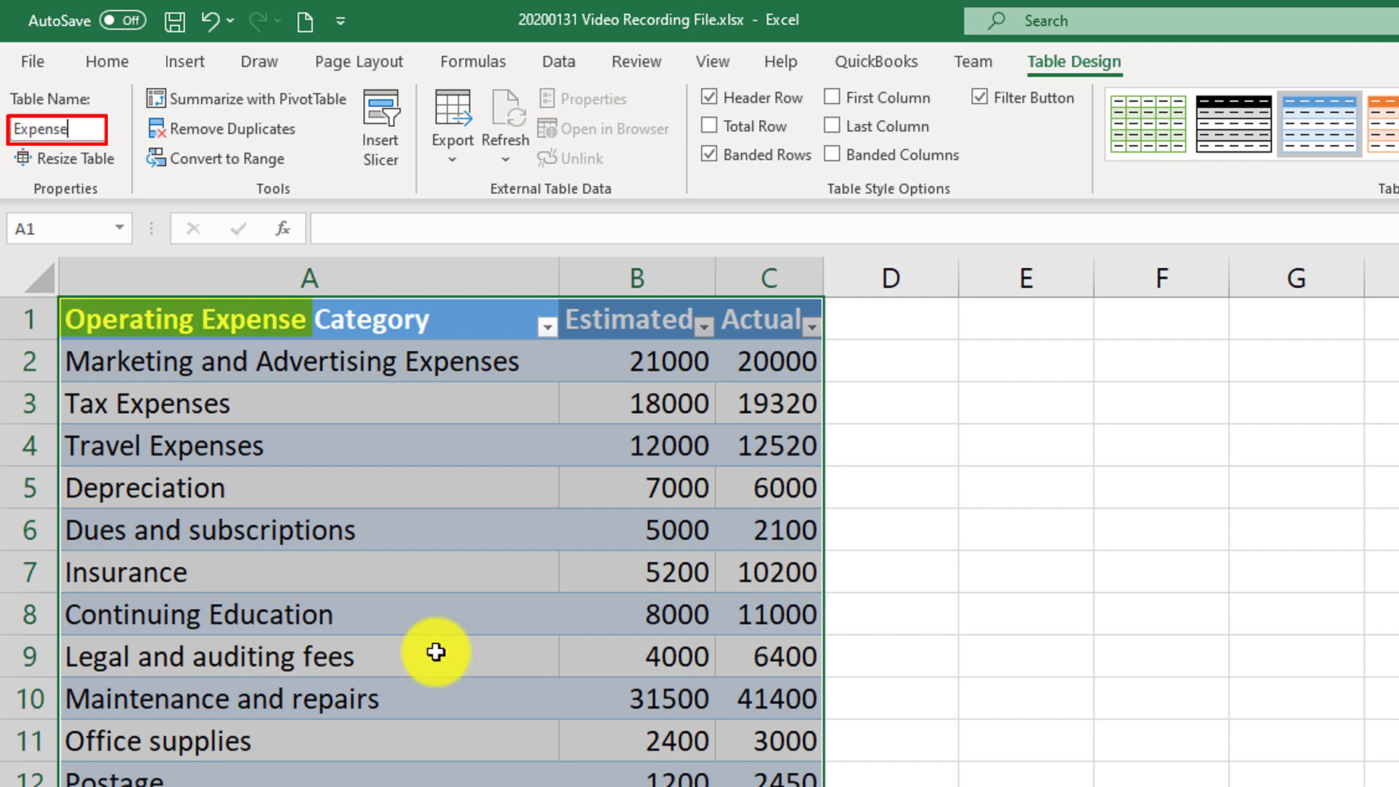
# Rename the table from Table4 to OperatingExpense.
pyautogui.click(16, 130)
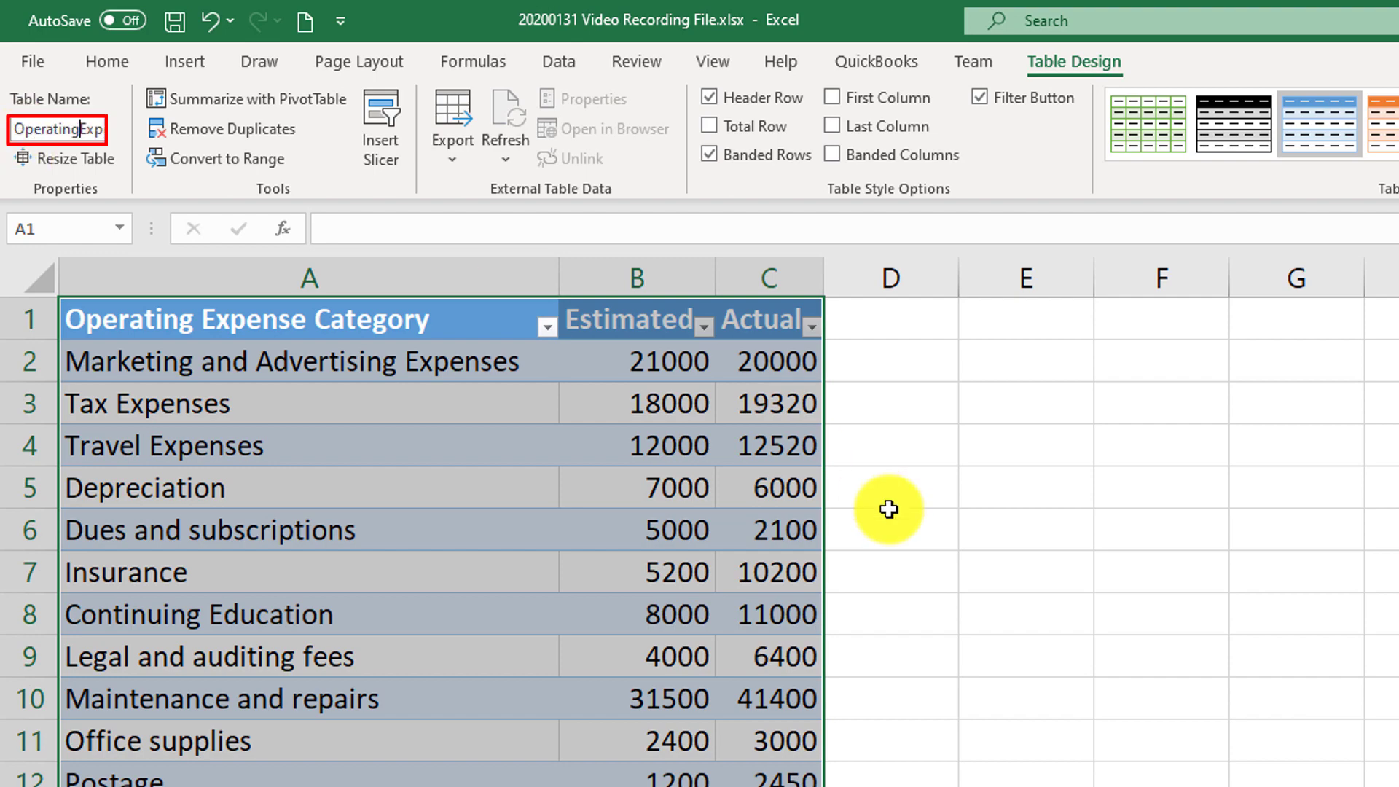
pyautogui.press('Return')
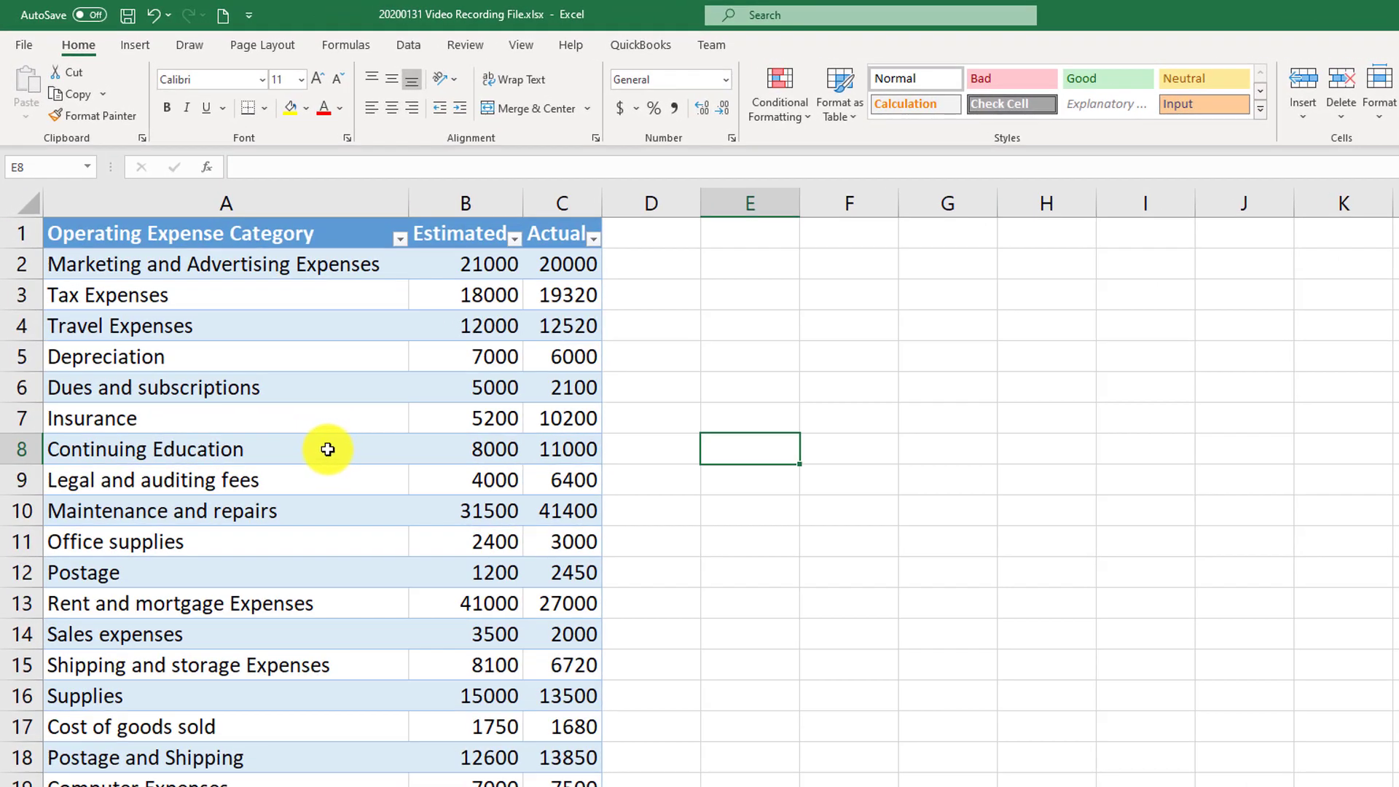
# Toggle the table's Header Row and Banded Rows options off and back on.
pyautogui.click(328, 449)
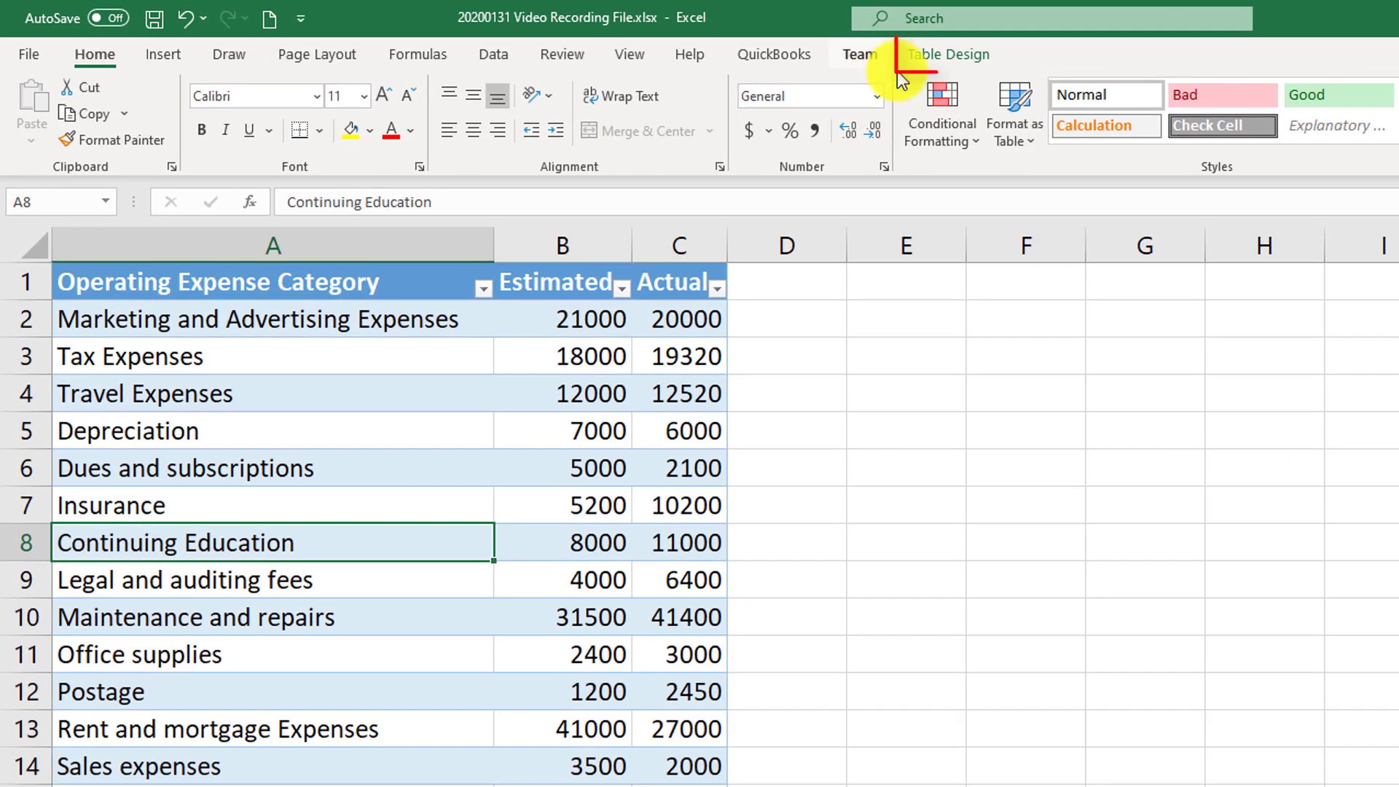
pyautogui.click(961, 58)
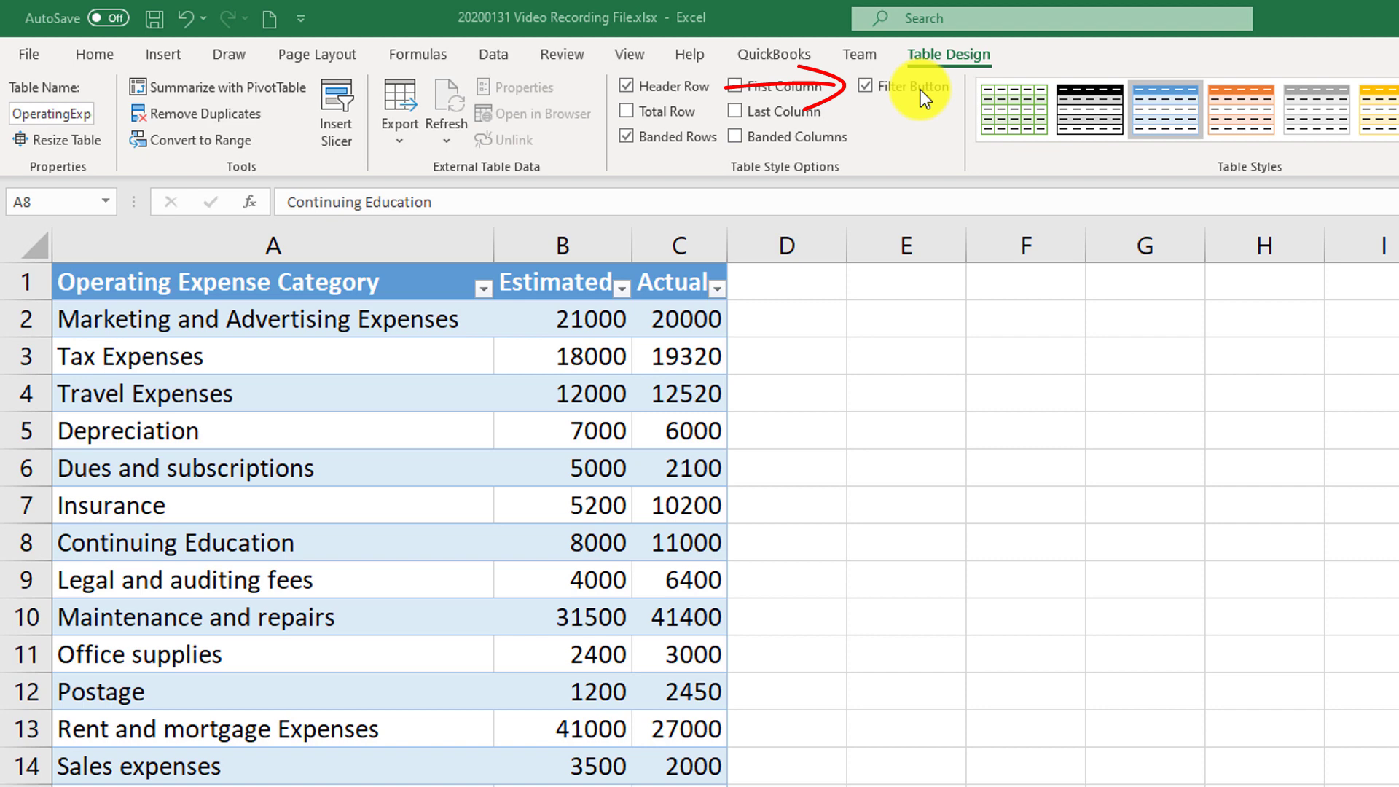
pyautogui.click(625, 86)
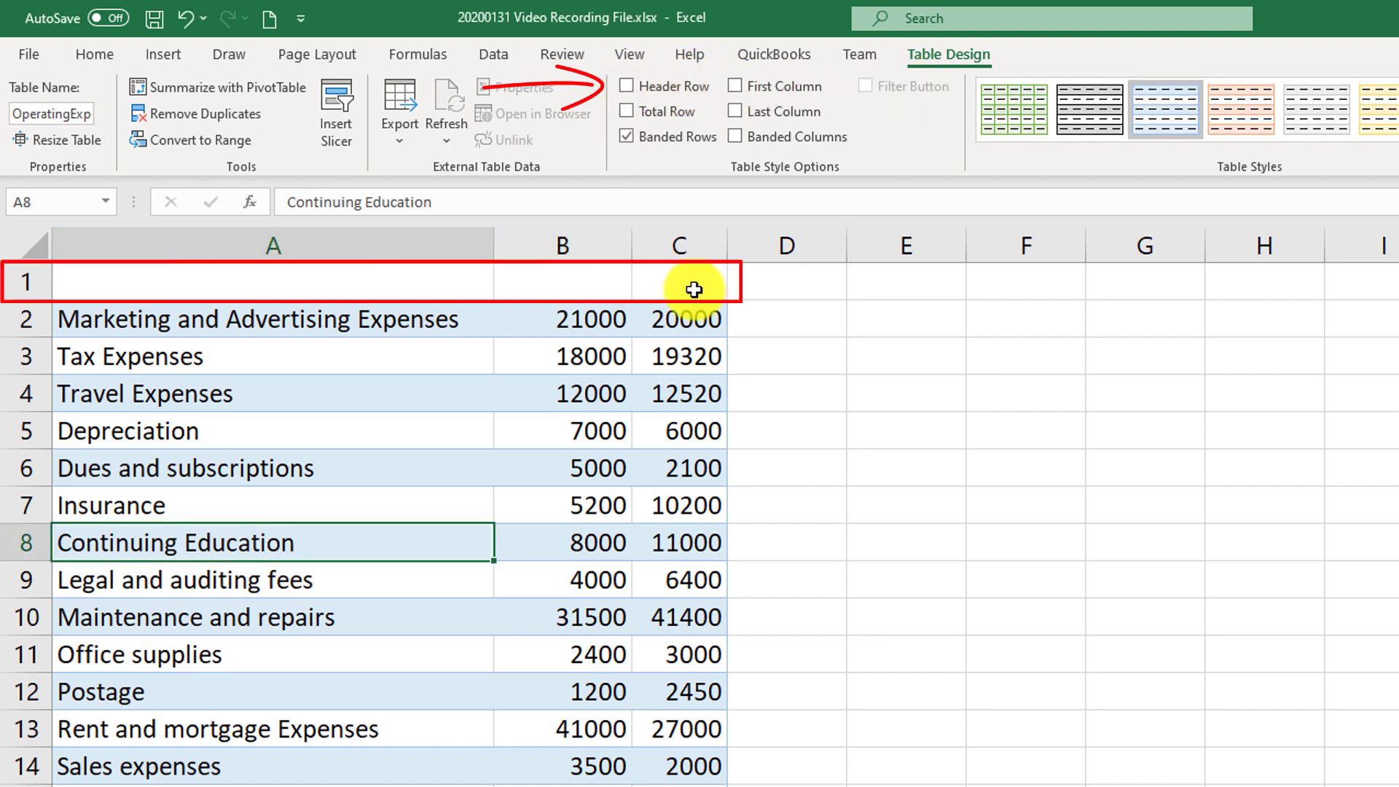
pyautogui.click(630, 85)
pyautogui.click(632, 138)
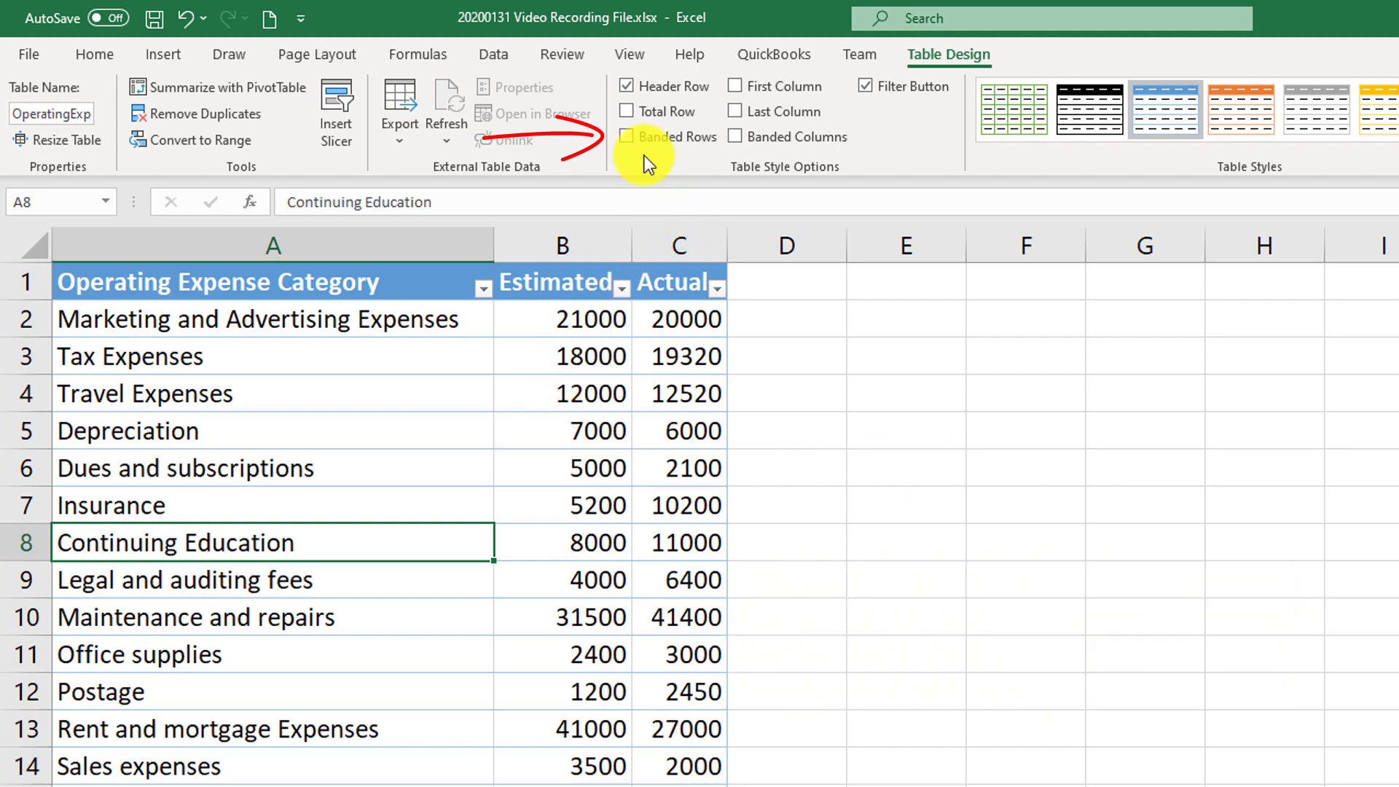
pyautogui.click(625, 137)
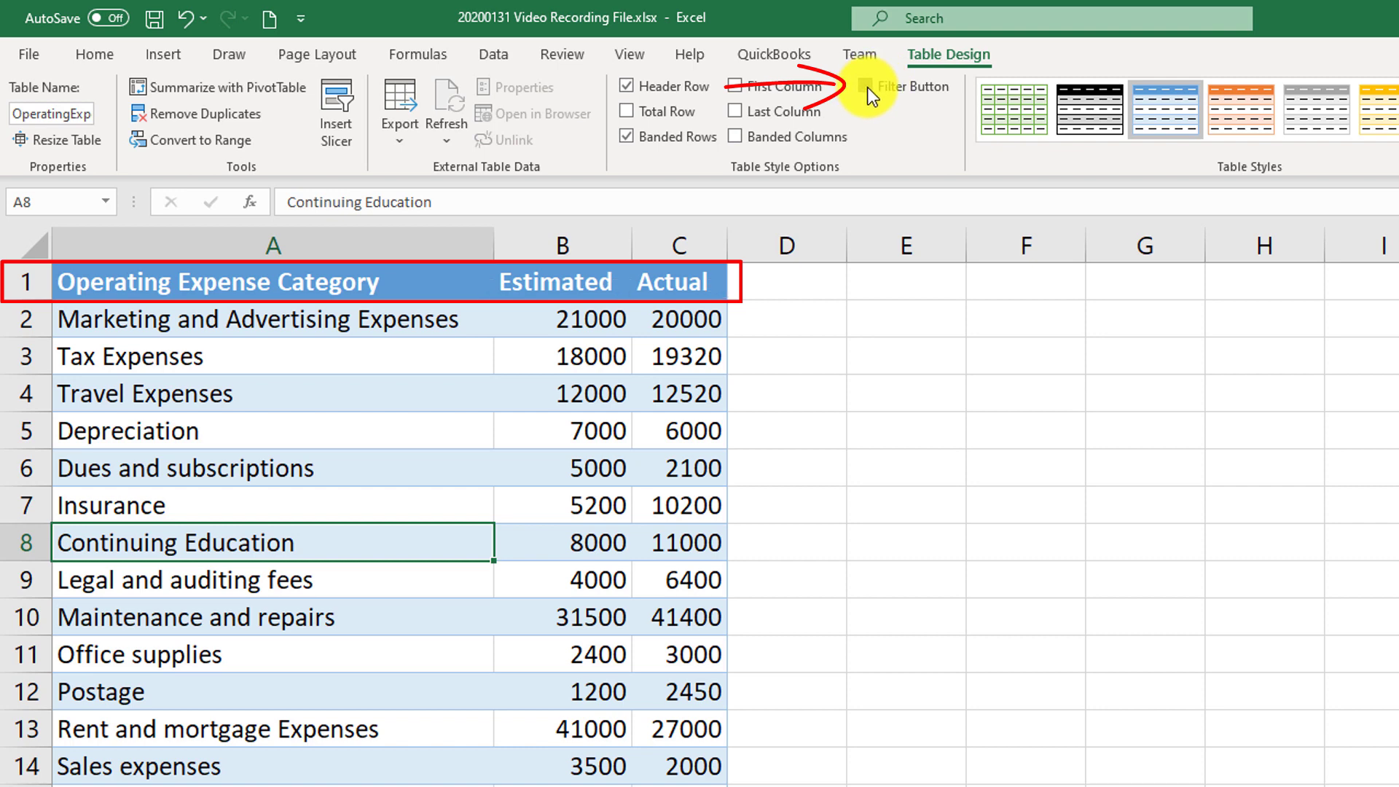
# Restore the header filter buttons and open, then dismiss, the Actual column filter.
pyautogui.click(866, 86)
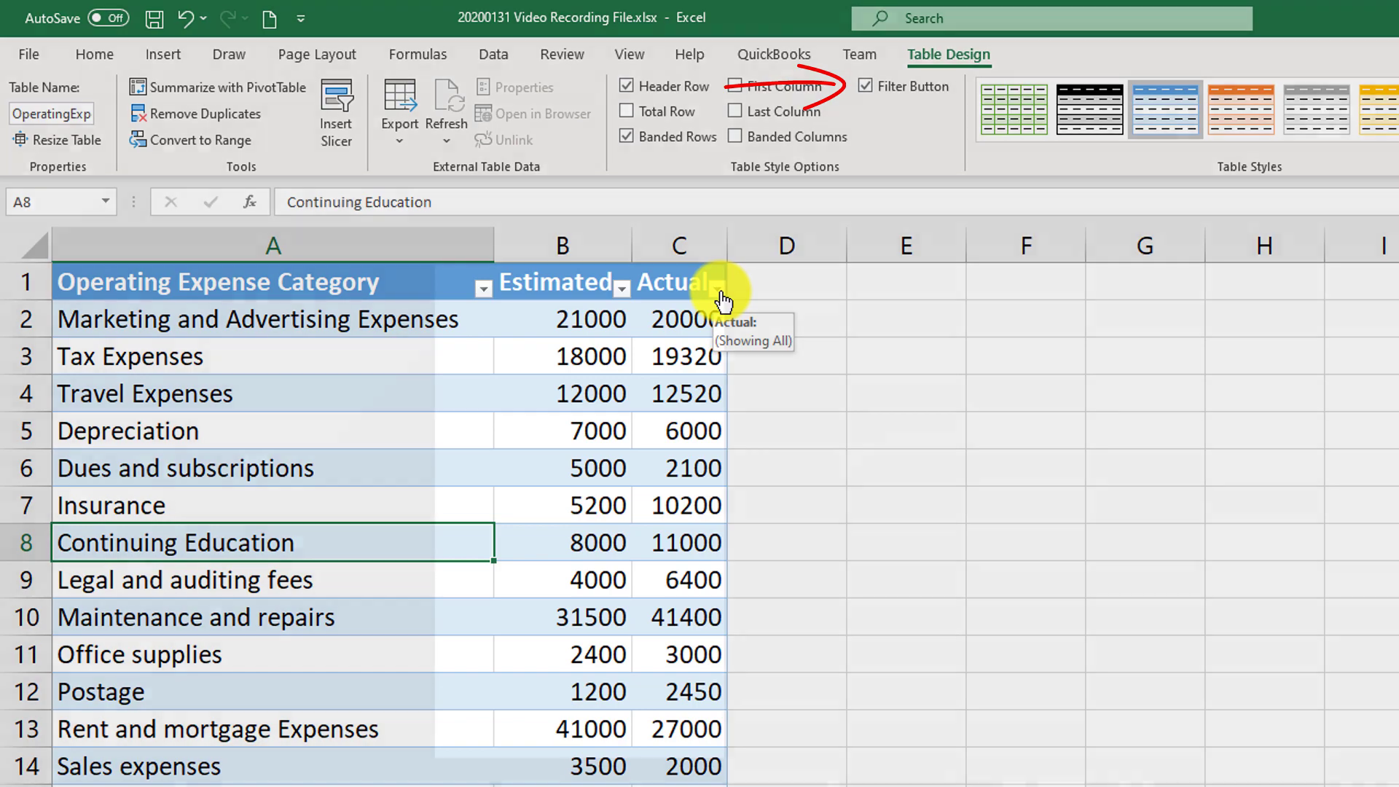
pyautogui.click(718, 290)
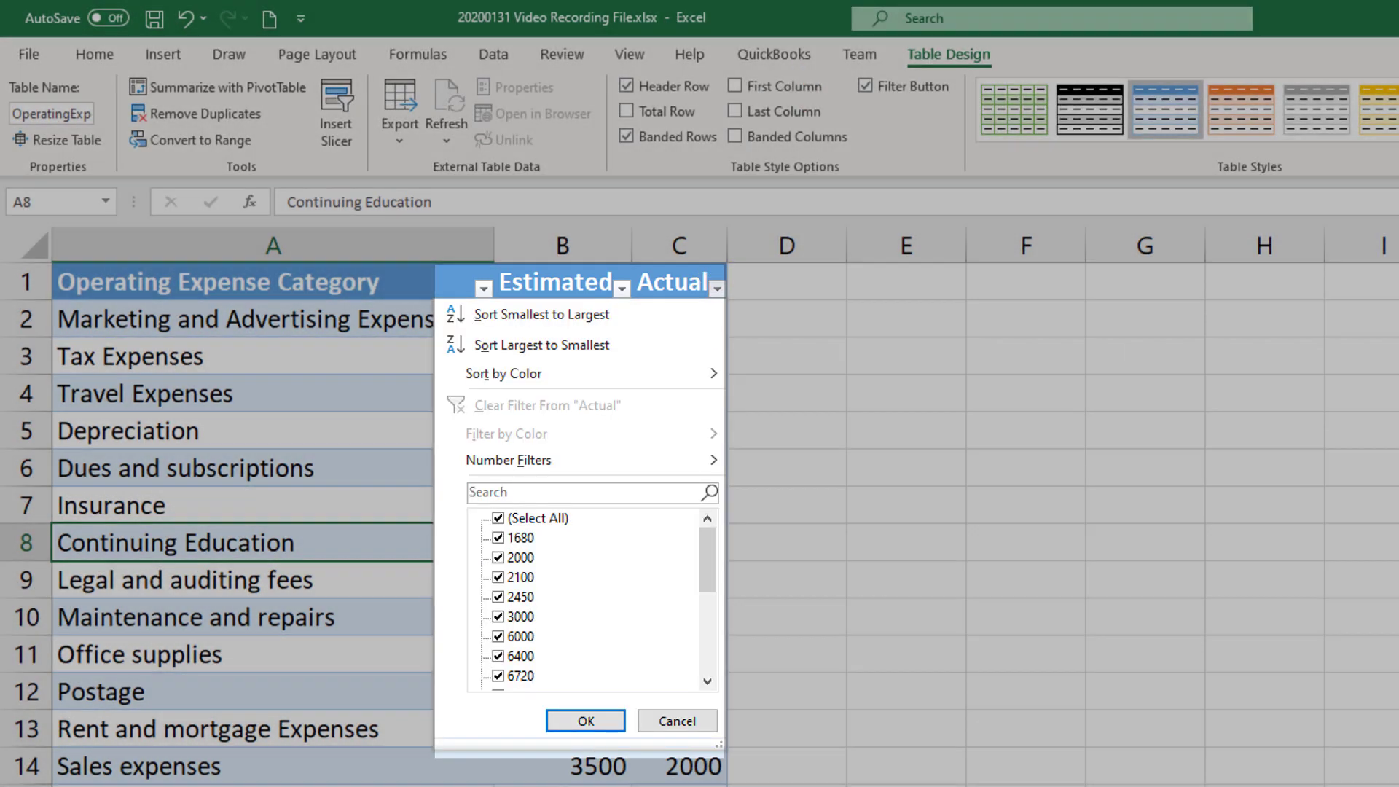
pyautogui.press('Escape')
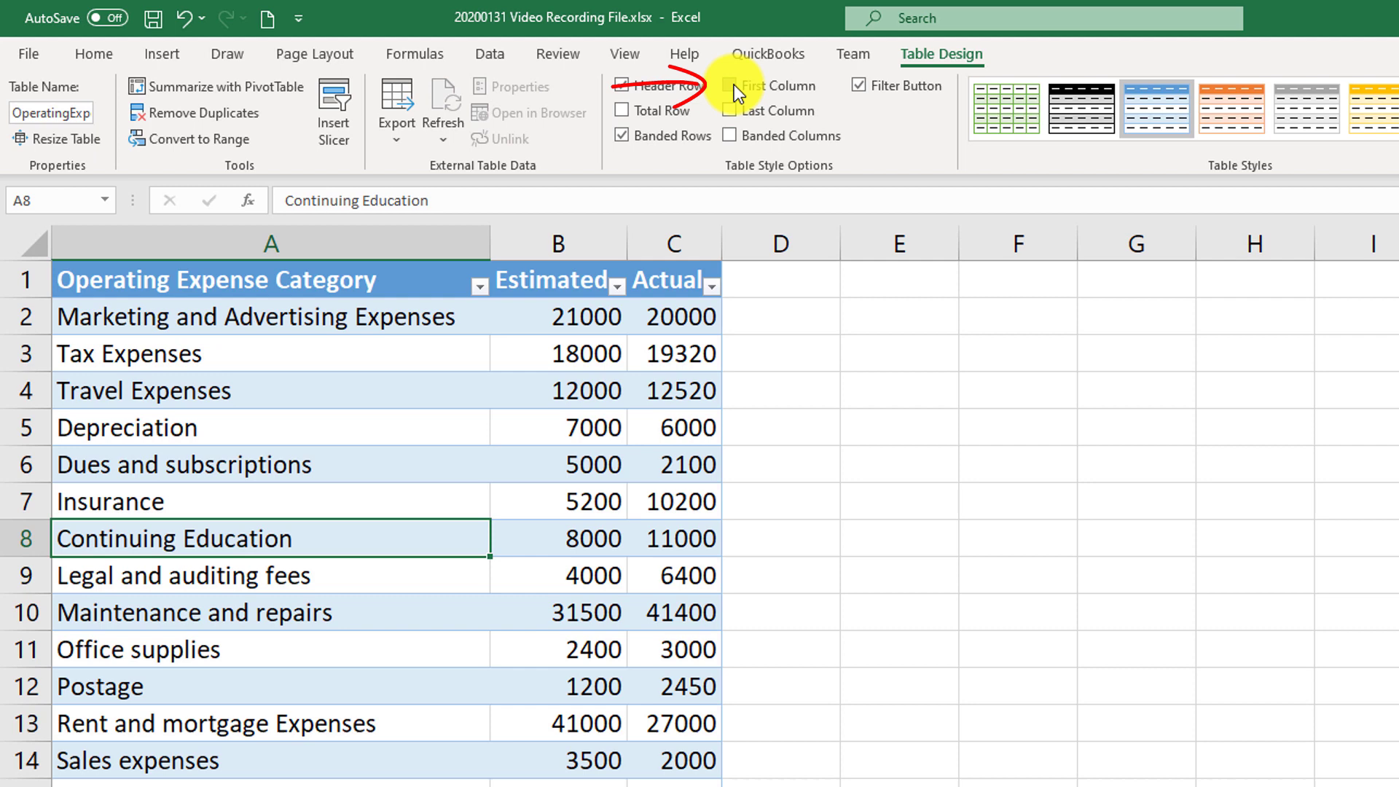
# Toggle First Column and Last Column emphasis on and back off.
pyautogui.click(733, 85)
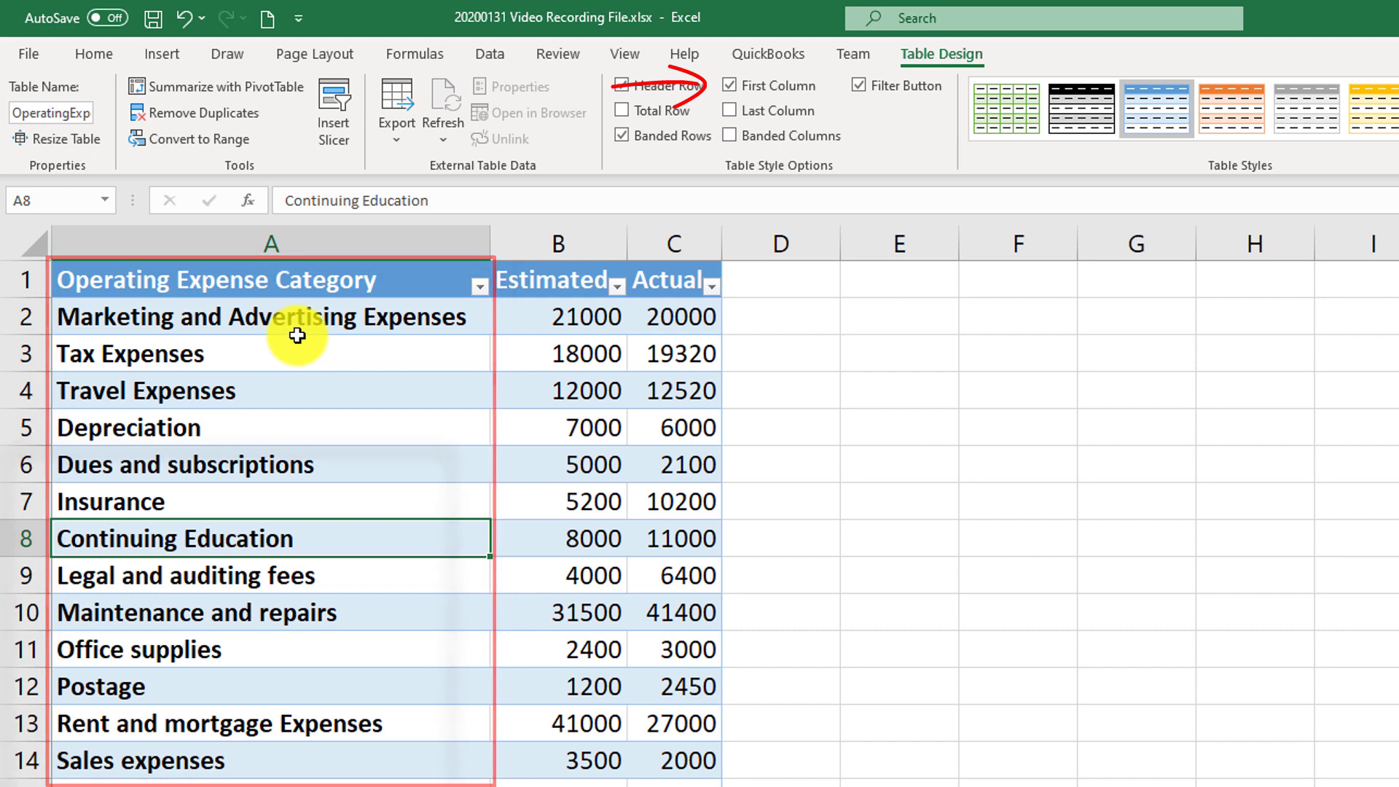
pyautogui.click(731, 85)
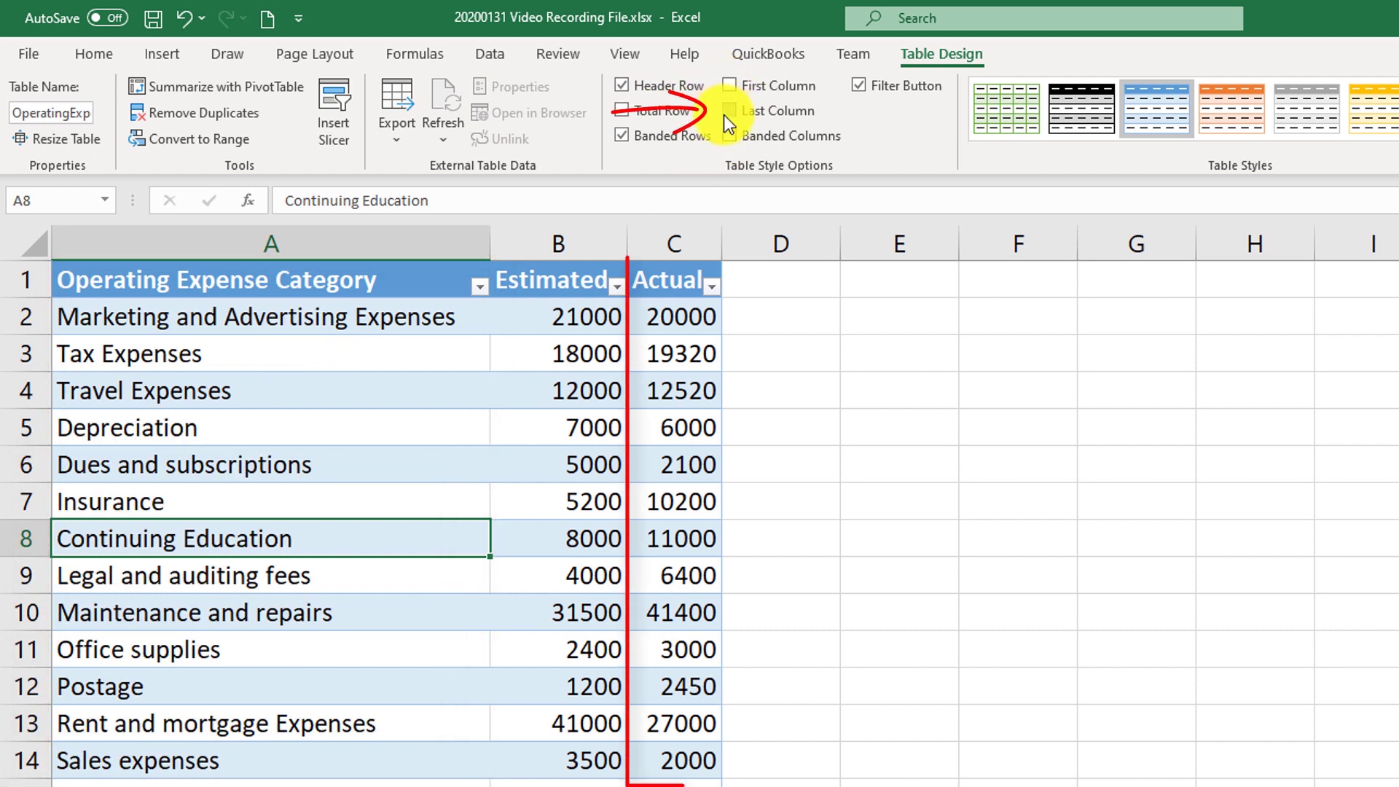
pyautogui.click(728, 111)
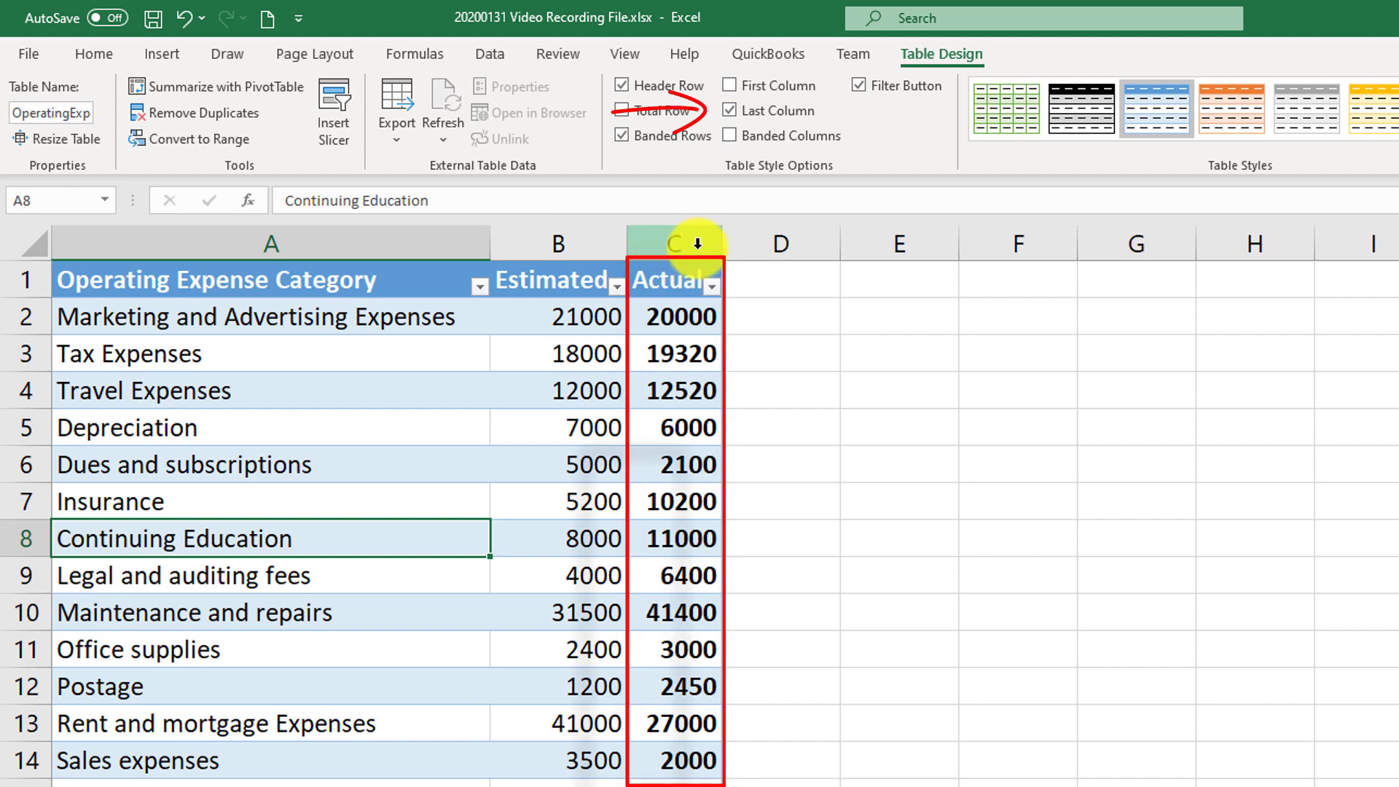
pyautogui.click(726, 111)
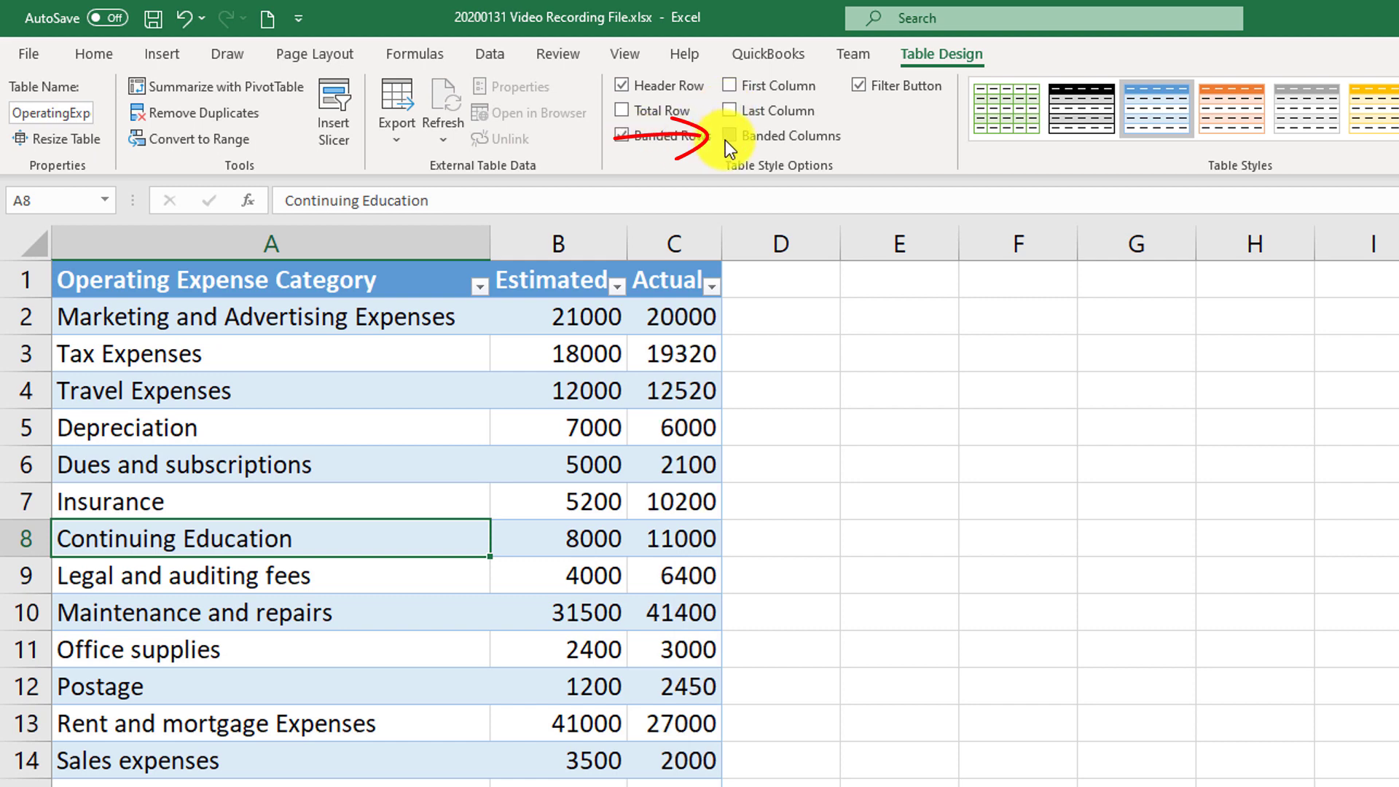
# Switch the table to banded columns instead of banded rows and add a Total row.
pyautogui.click(731, 135)
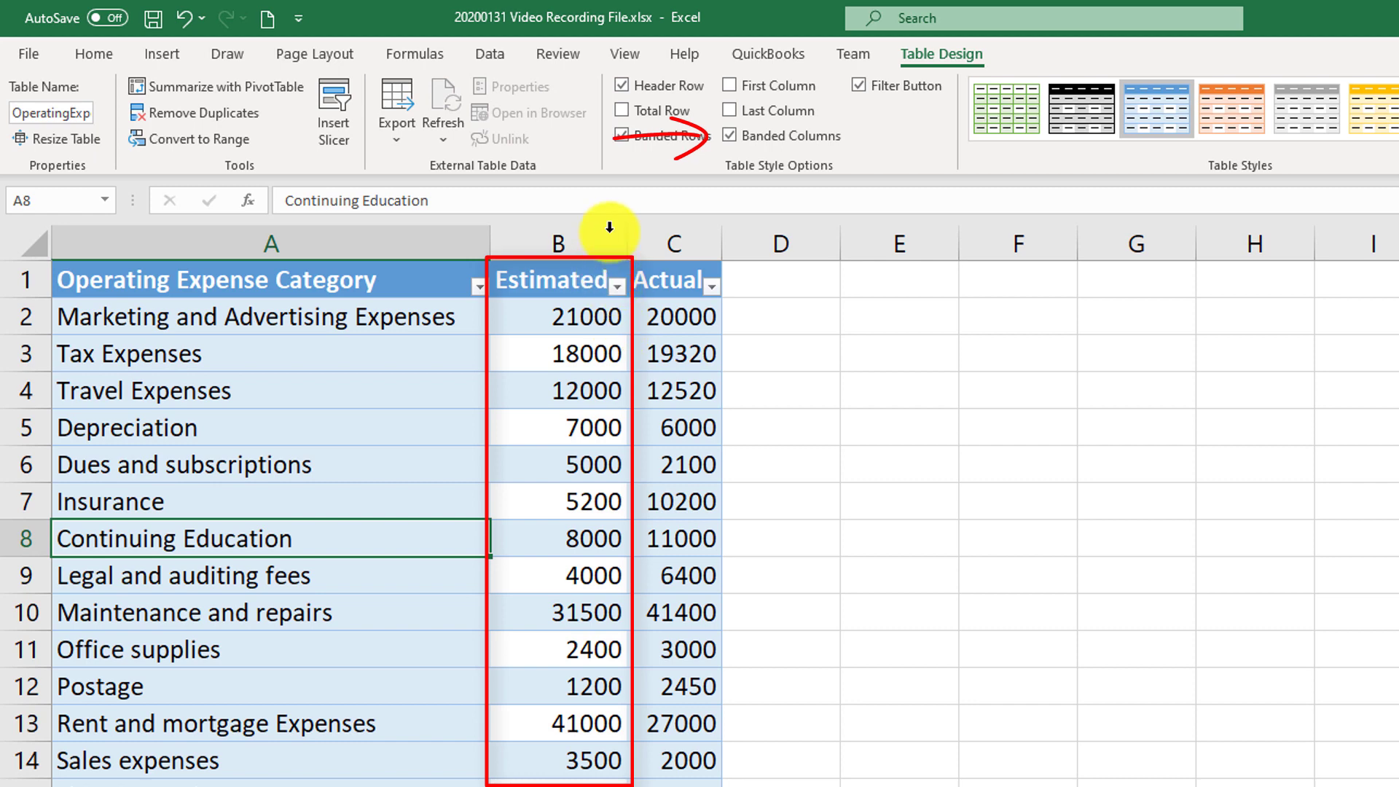
pyautogui.click(623, 137)
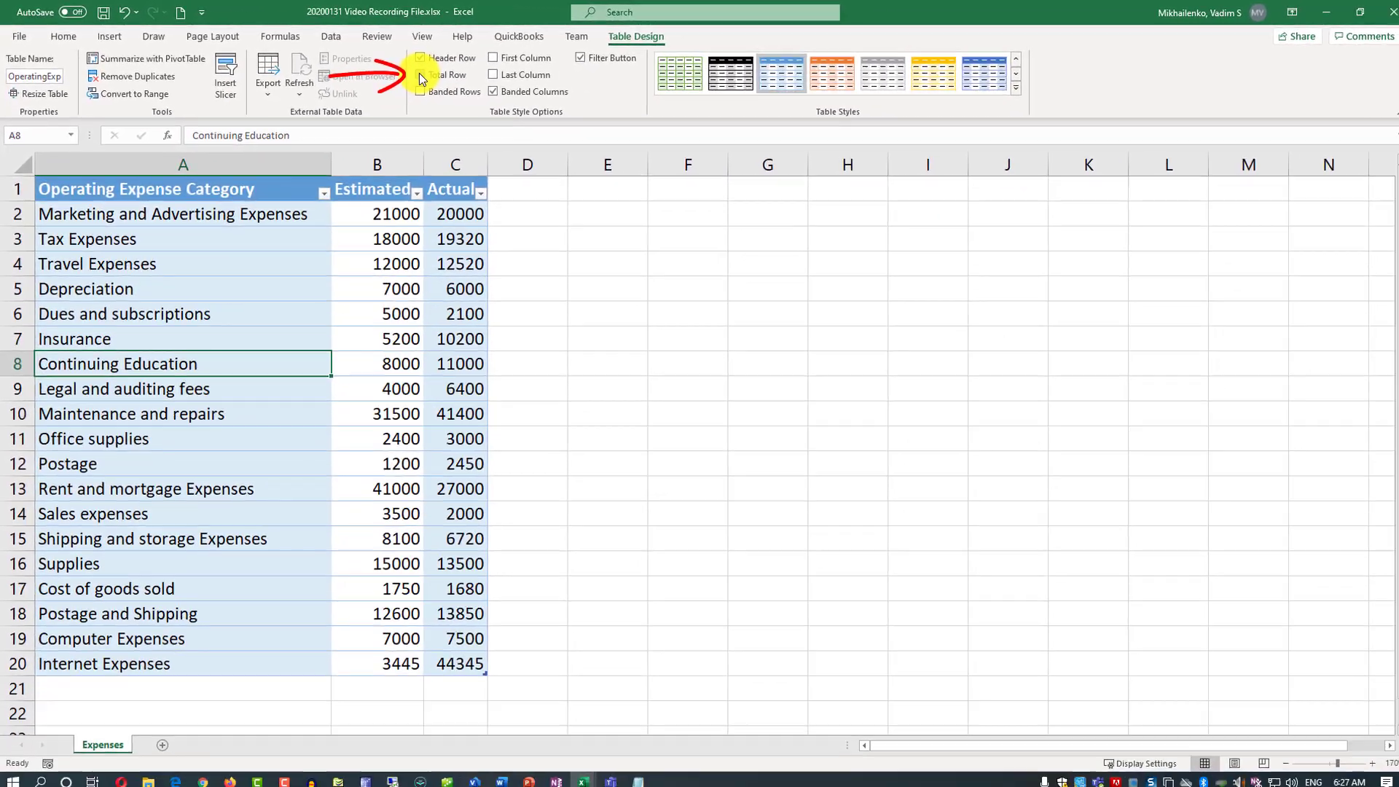
pyautogui.click(499, 89)
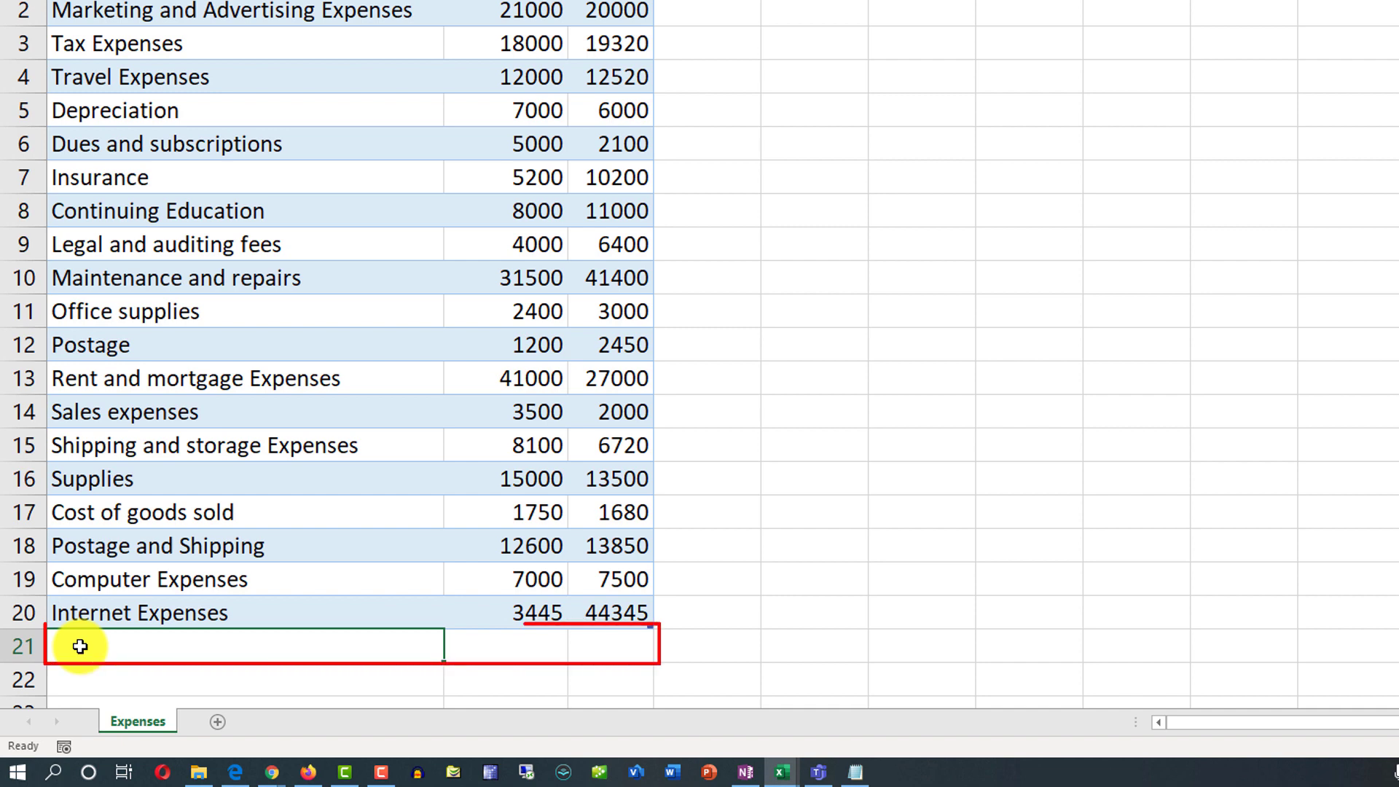
# Enter Financial fees in row 21 with 344 estimated and 323 actual.
pyautogui.press('Tab')
pyautogui.write('344')
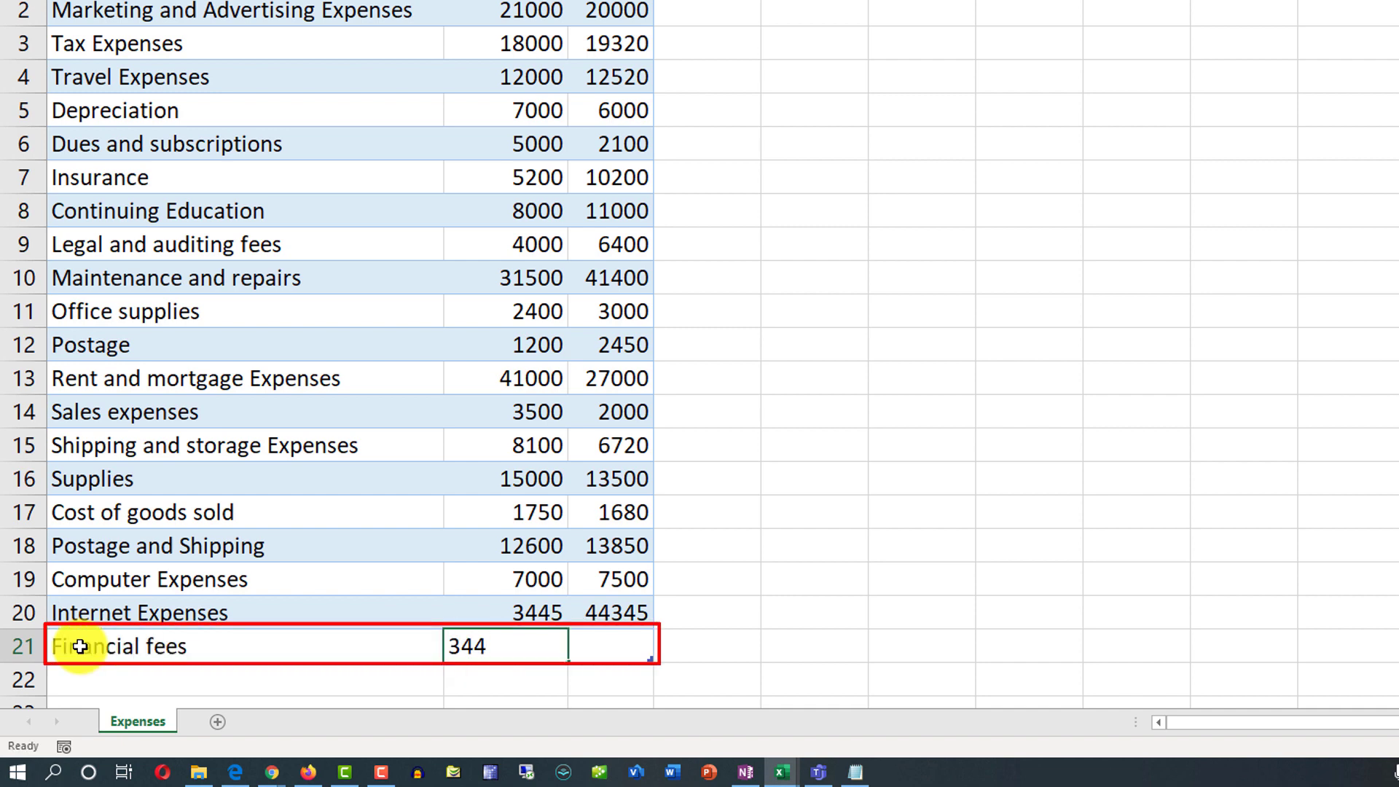
pyautogui.press('Tab')
pyautogui.write('323')
pyautogui.press('Return')
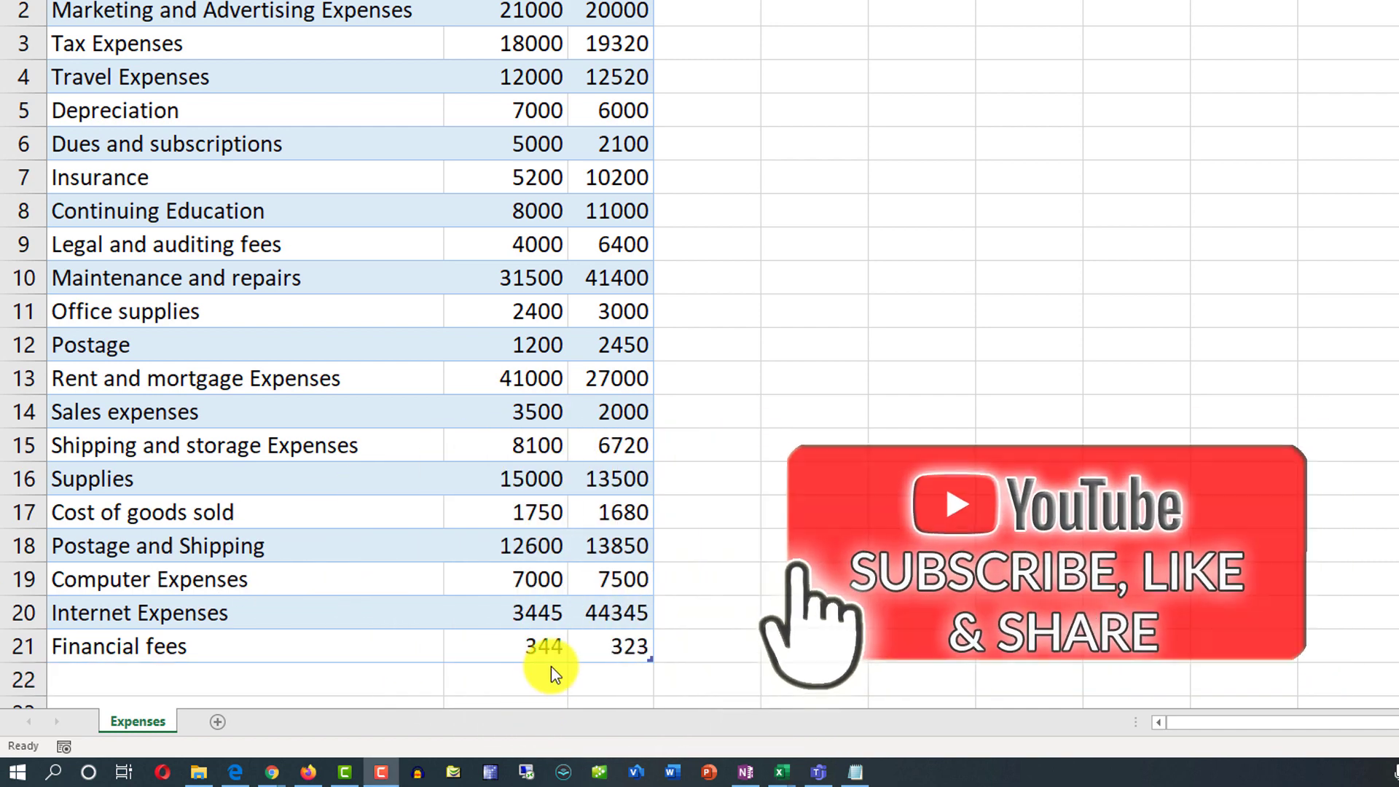
# Extend the table with a Subscription fees row: 256 estimated, 230 actual.
pyautogui.click(632, 647)
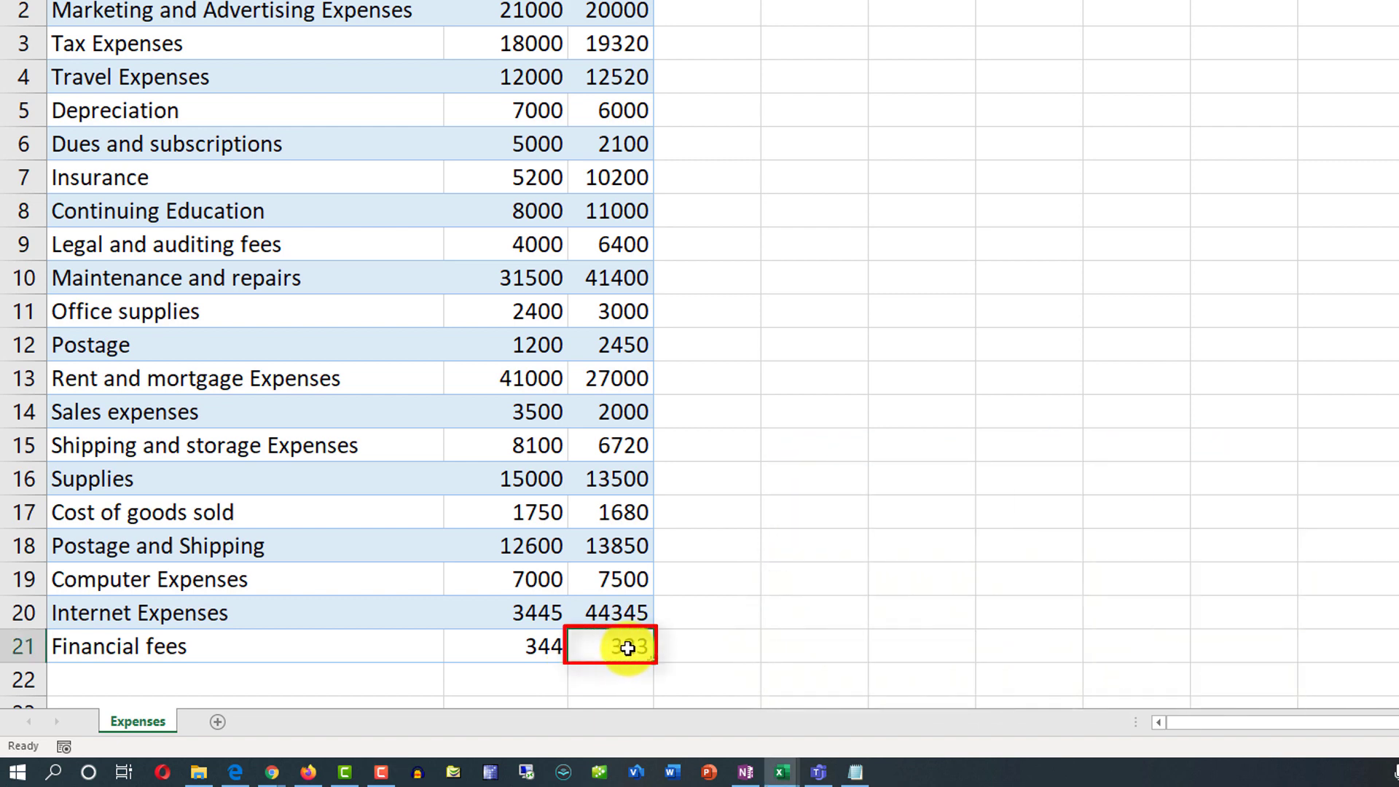
pyautogui.press('Tab')
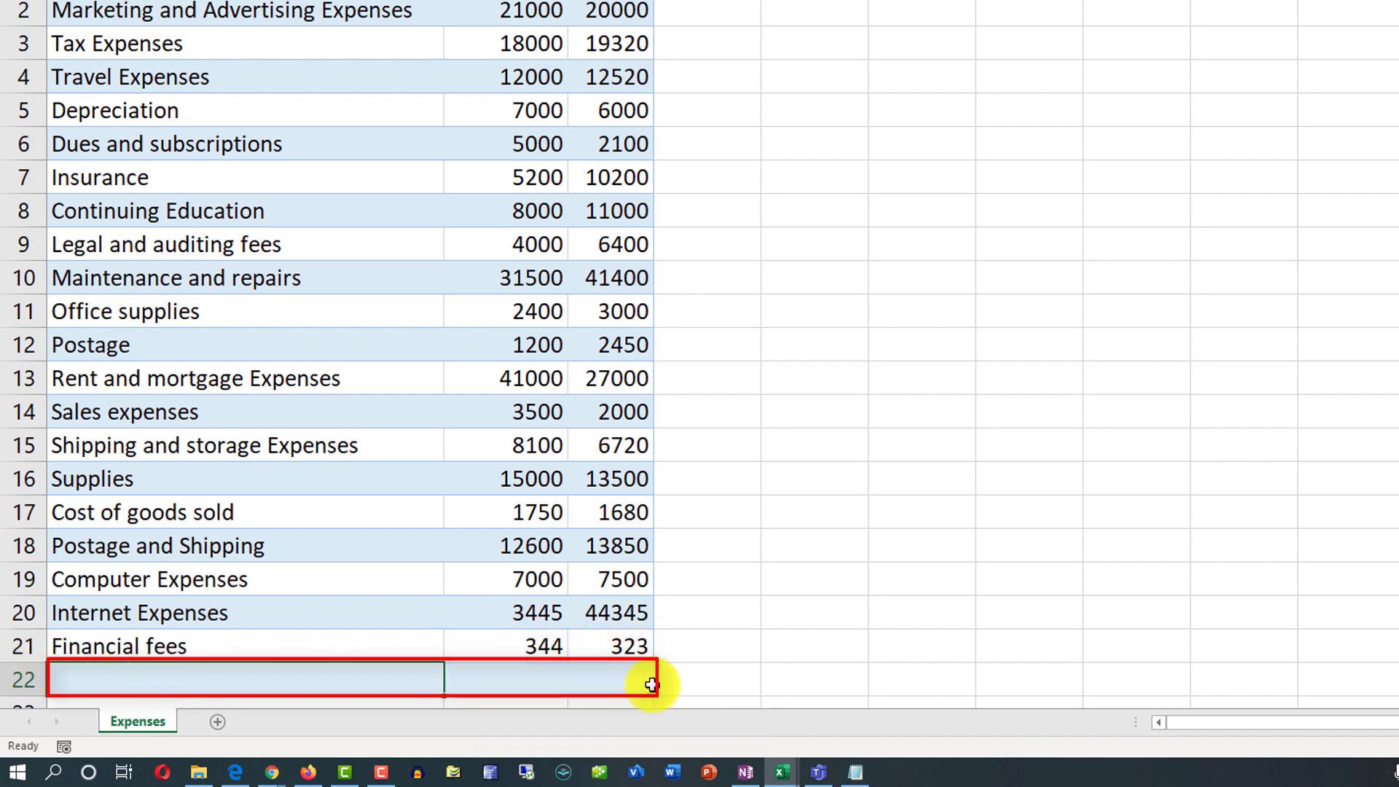
pyautogui.write('Subscription fees')
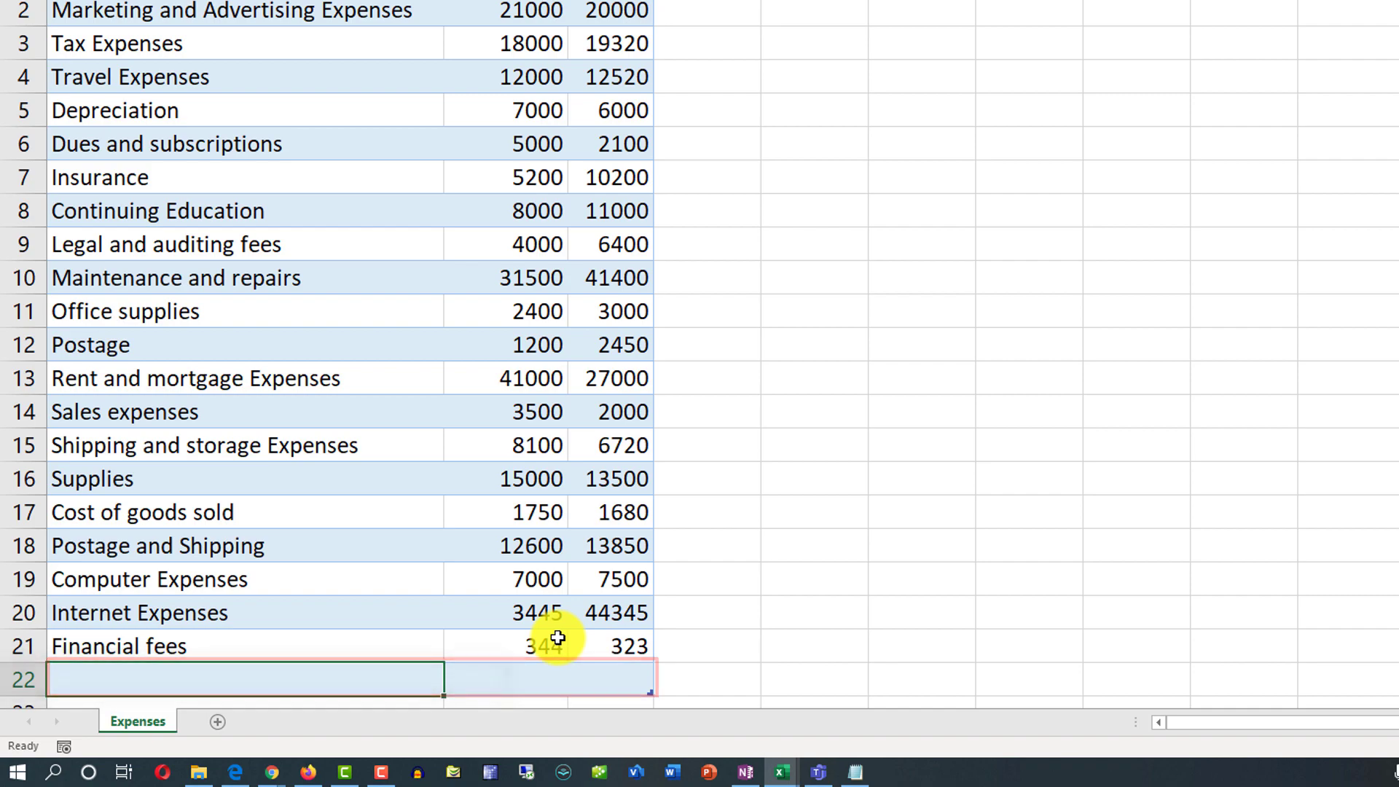
pyautogui.press('Tab')
pyautogui.write('256')
pyautogui.press('Tab')
pyautogui.write('230')
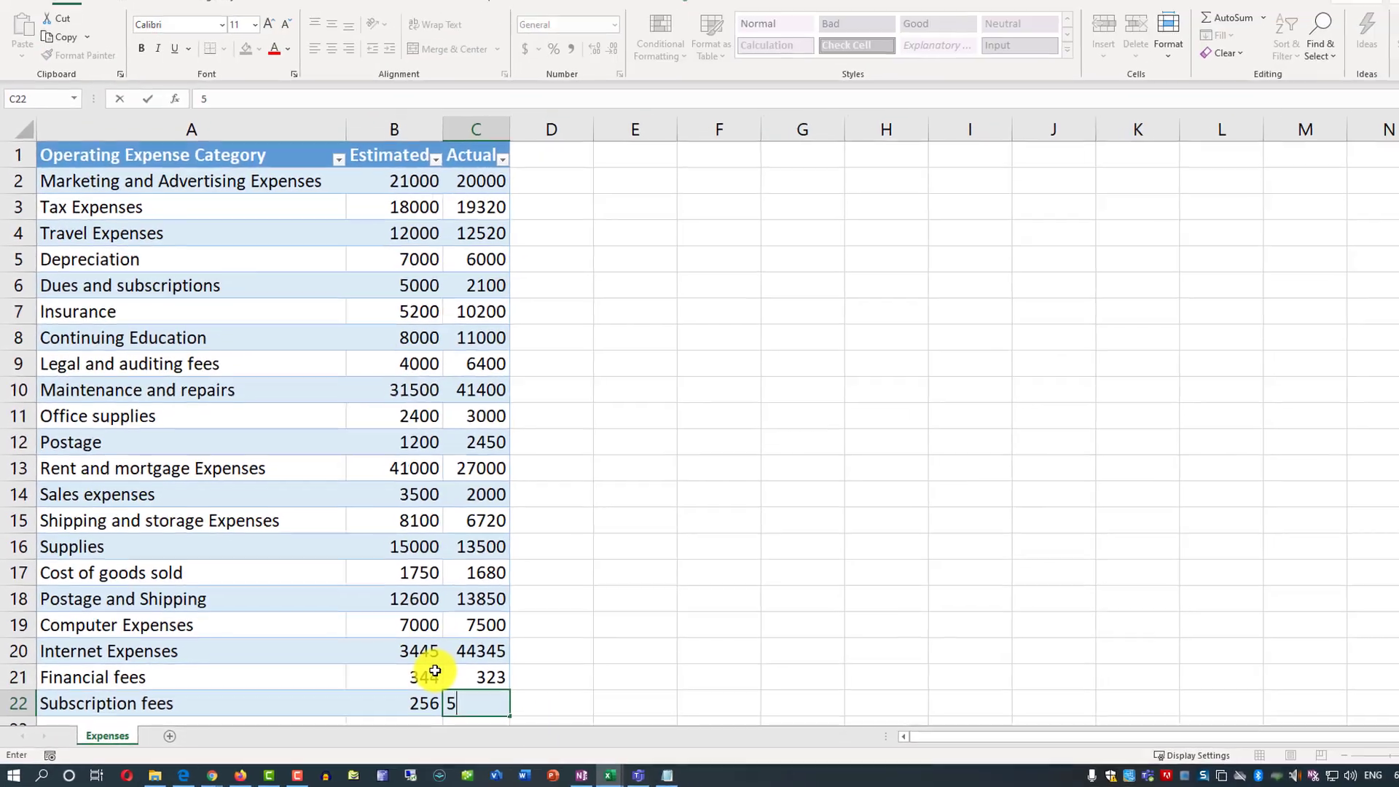
pyautogui.press('Return')
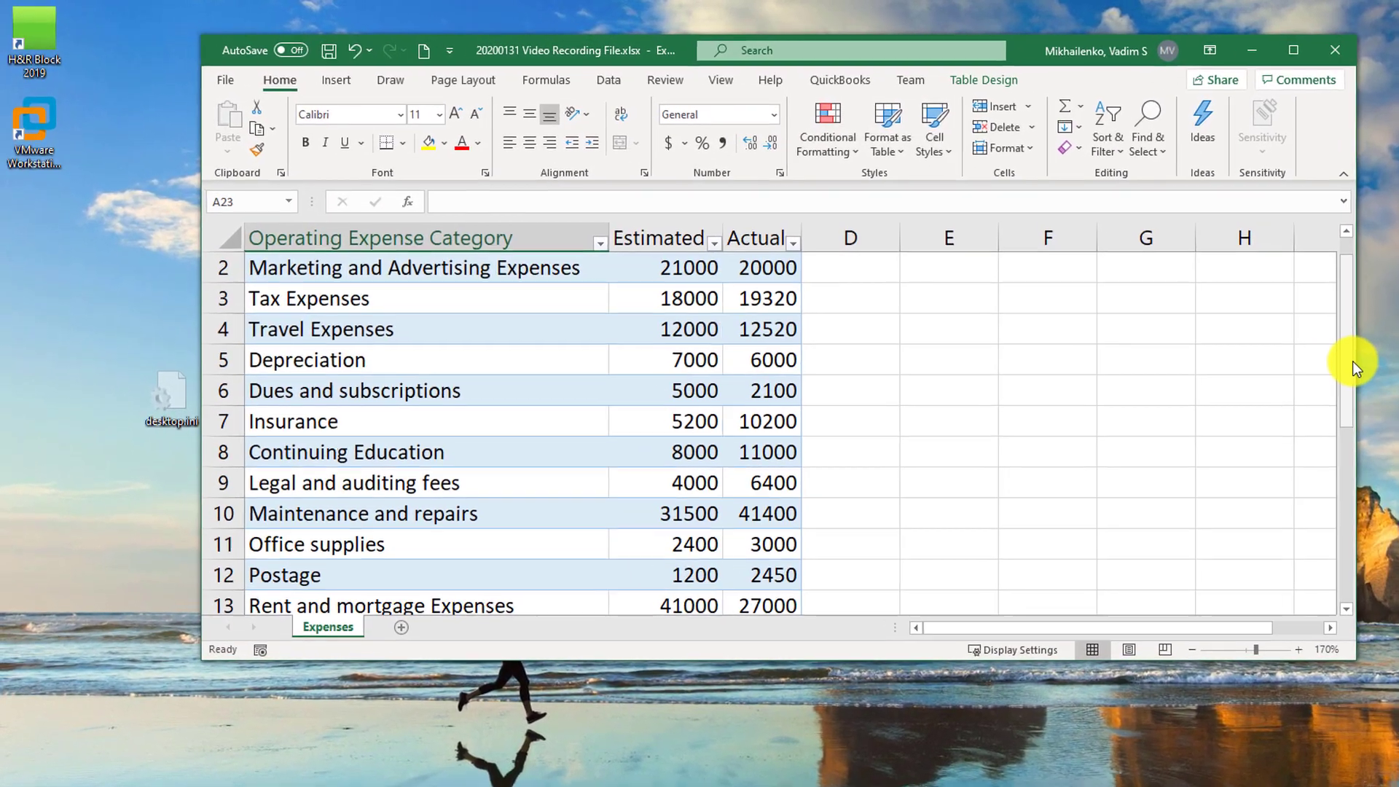
pyautogui.scroll(-1, 1346, 360)
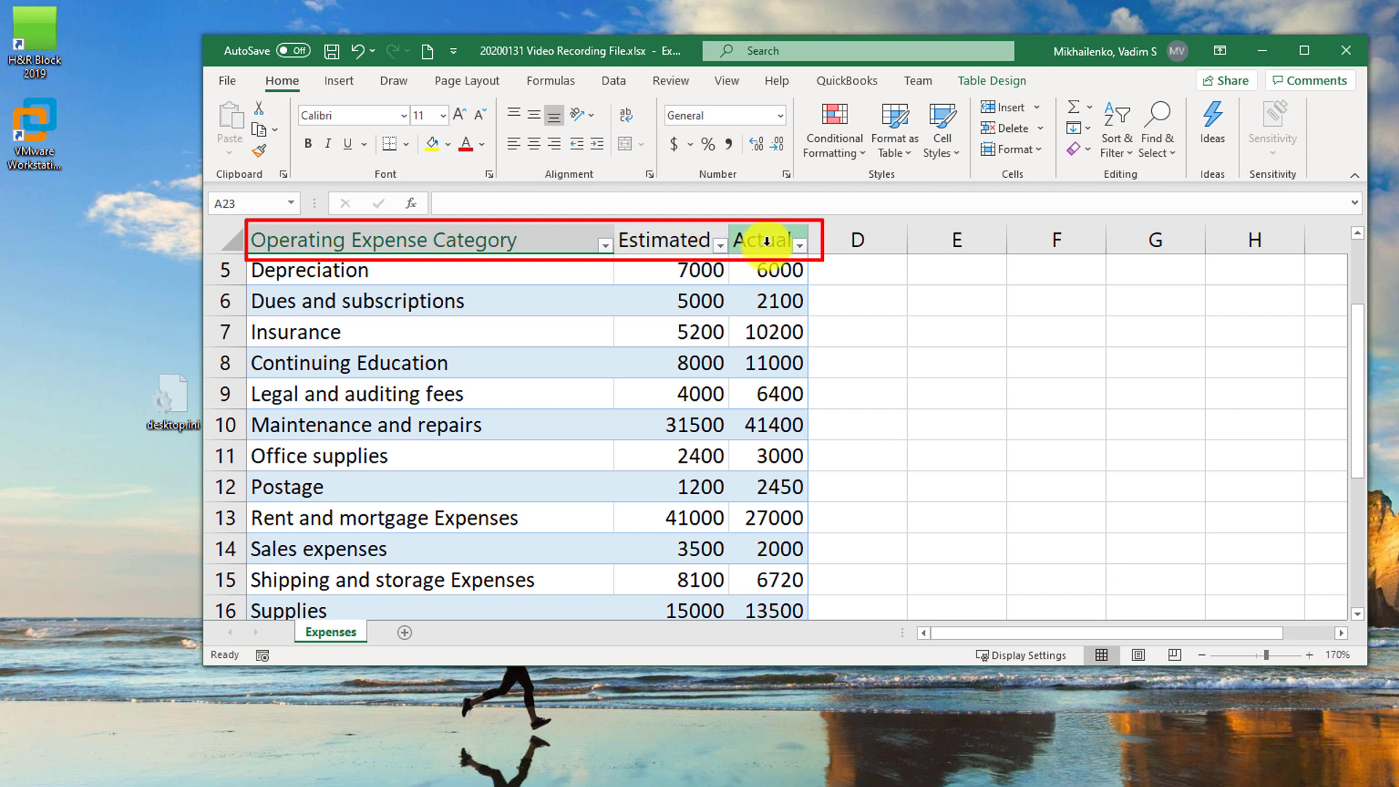
pyautogui.scroll(1, 1362, 364)
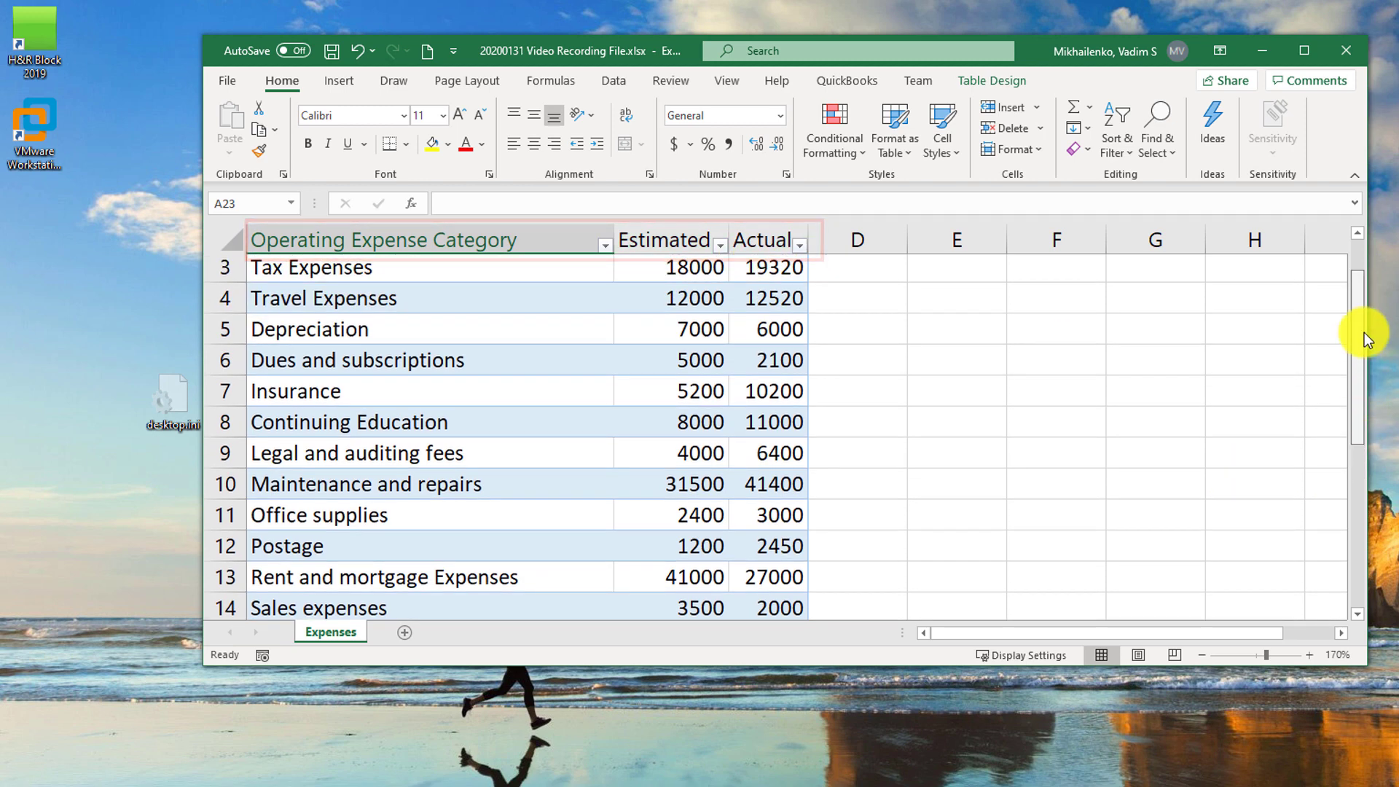
pyautogui.scroll(1, 1362, 345)
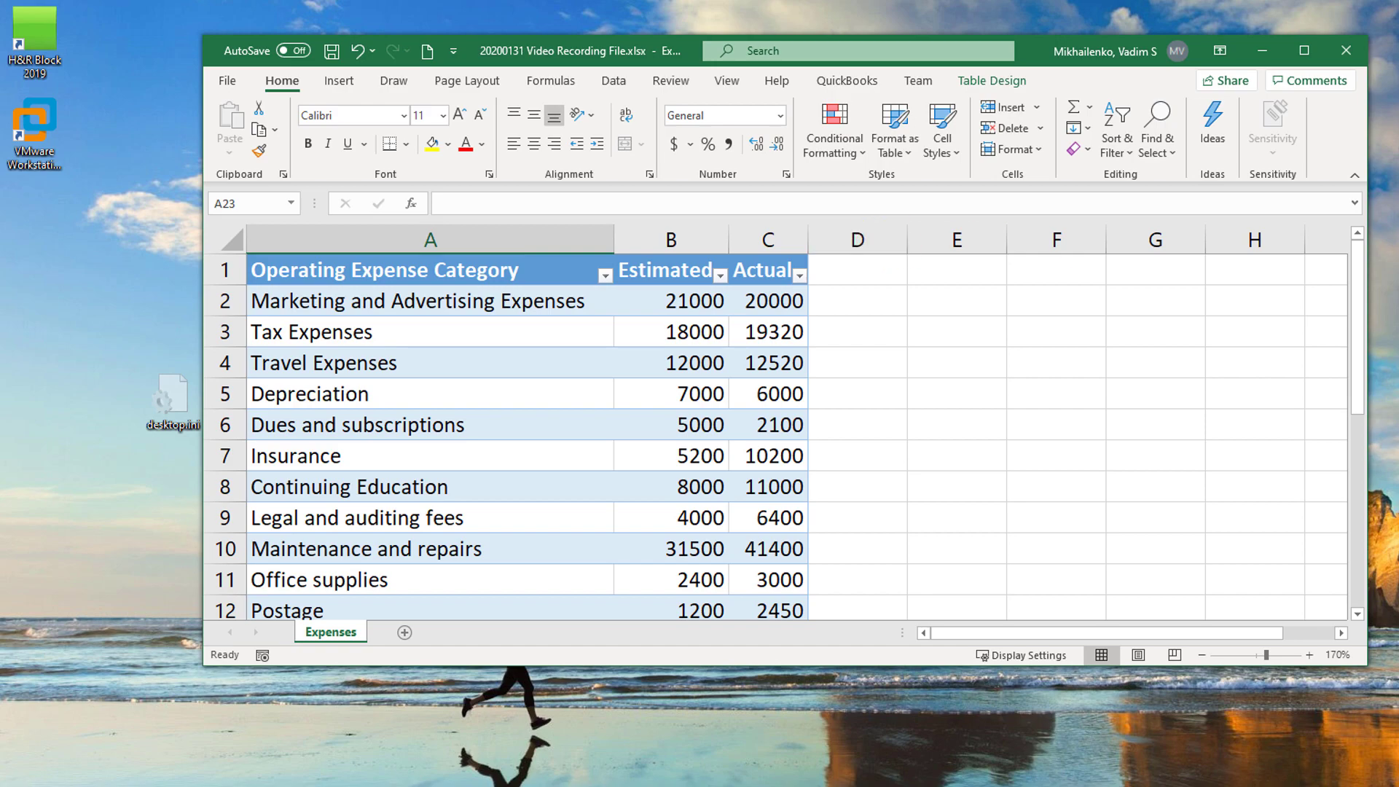
pyautogui.scroll(-1, 1346, 344)
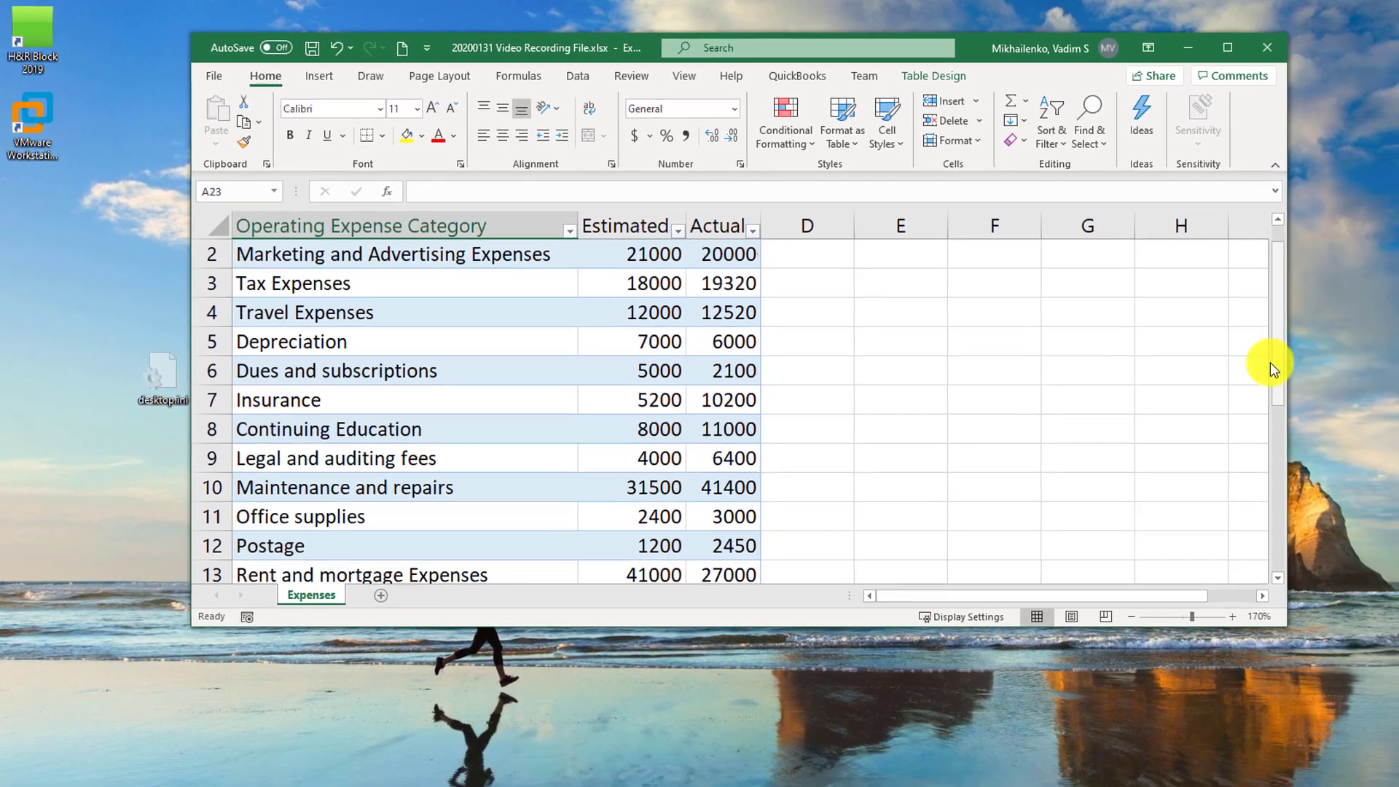
pyautogui.scroll(-3, 1276, 366)
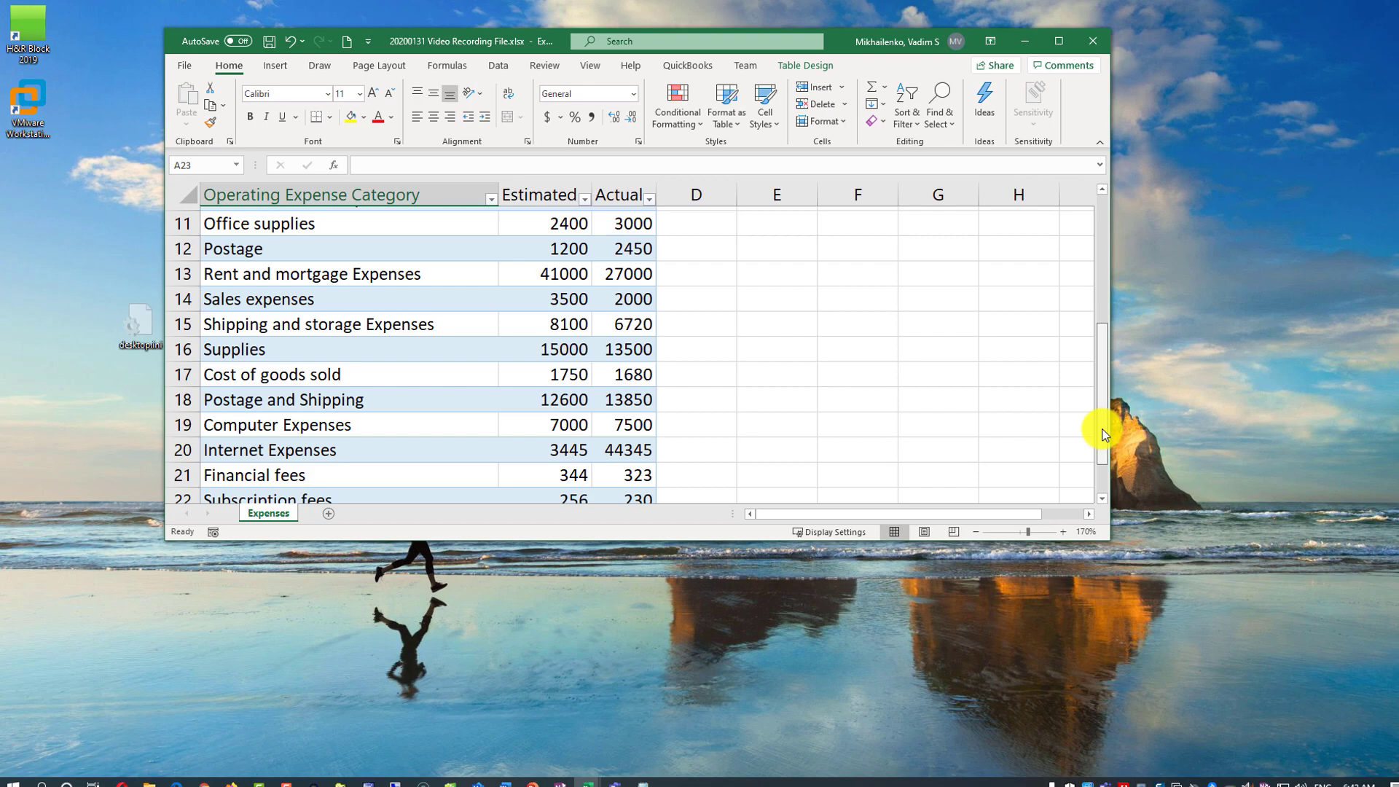
pyautogui.scroll(-1, 1105, 430)
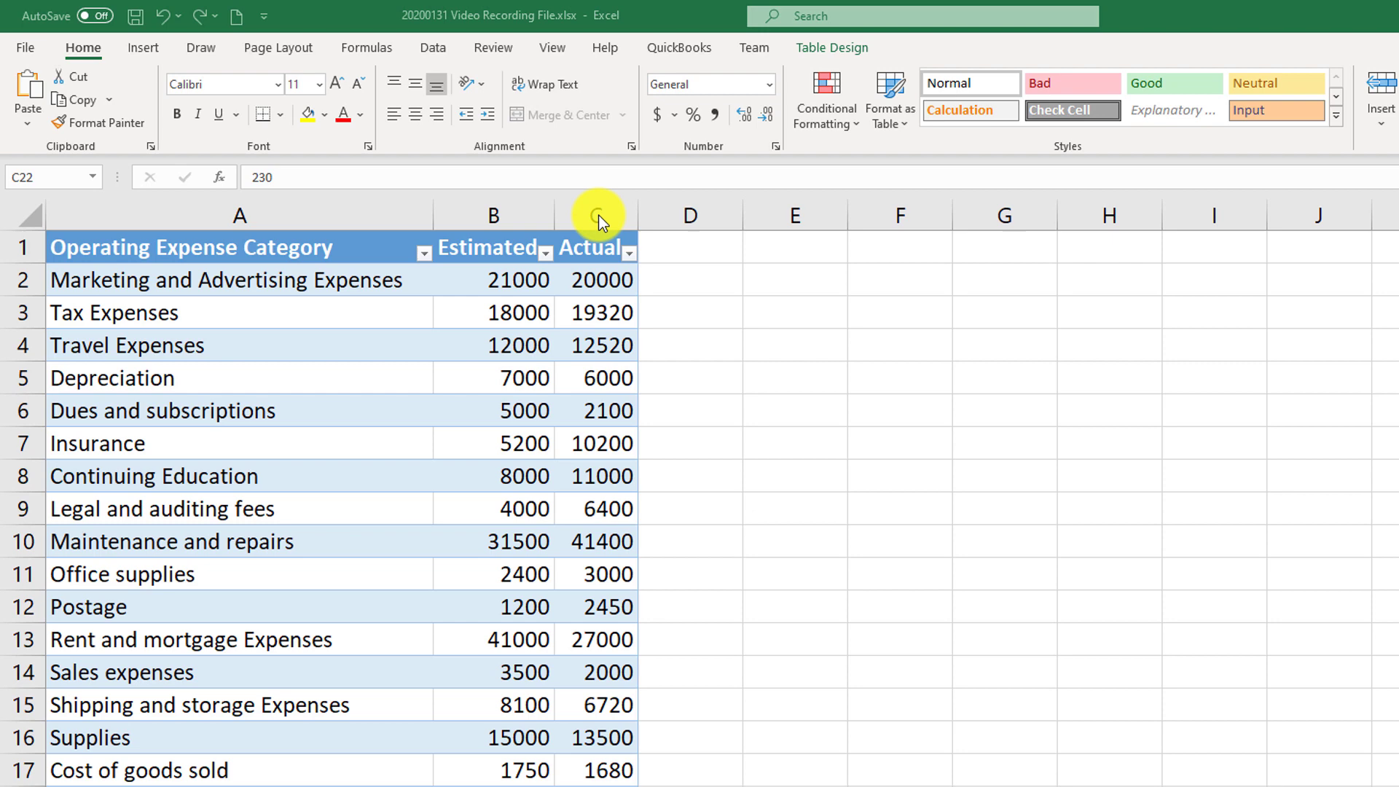
# Select the Actual column and open Data Validation, reviewing its Settings, Input Message and Error Alert tabs.
pyautogui.click(582, 209)
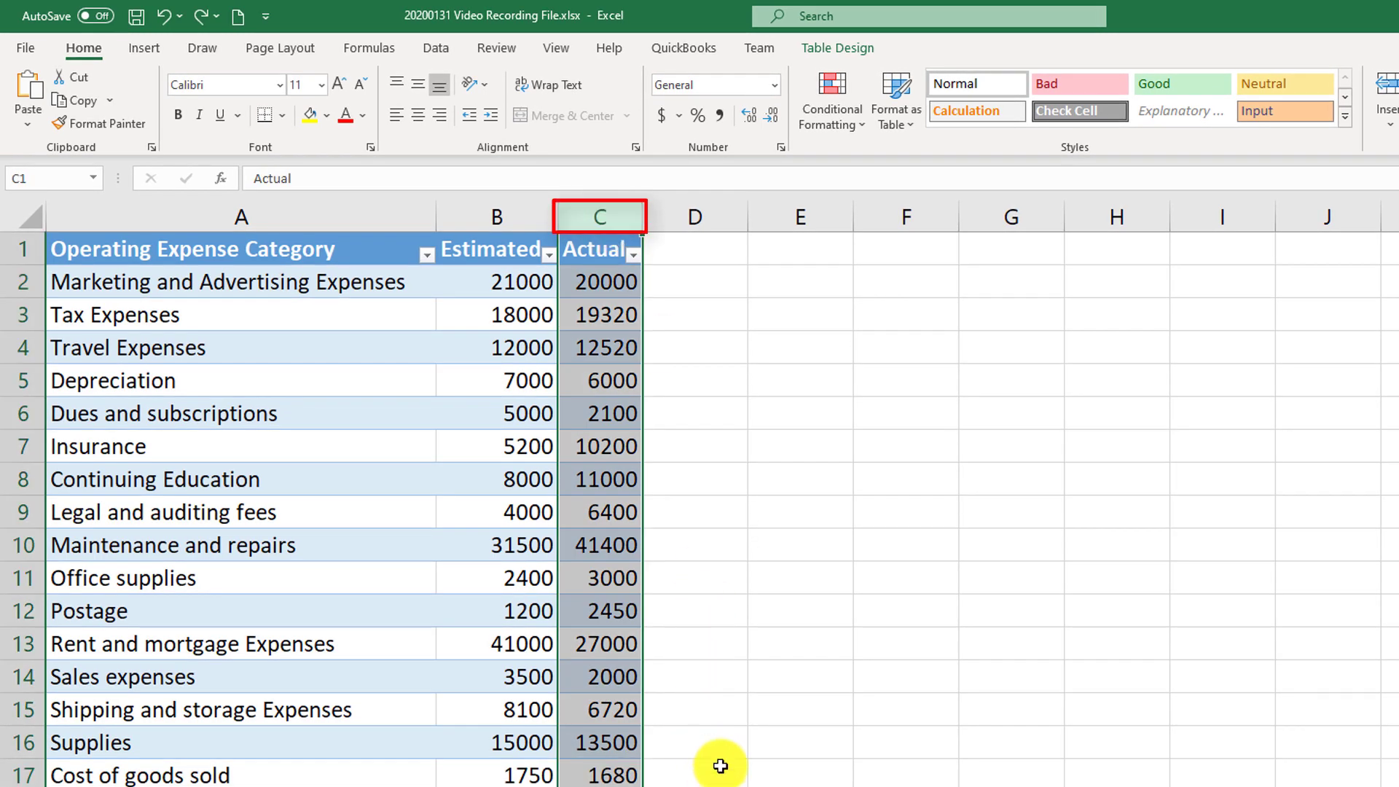
pyautogui.scroll(-1, 720, 755)
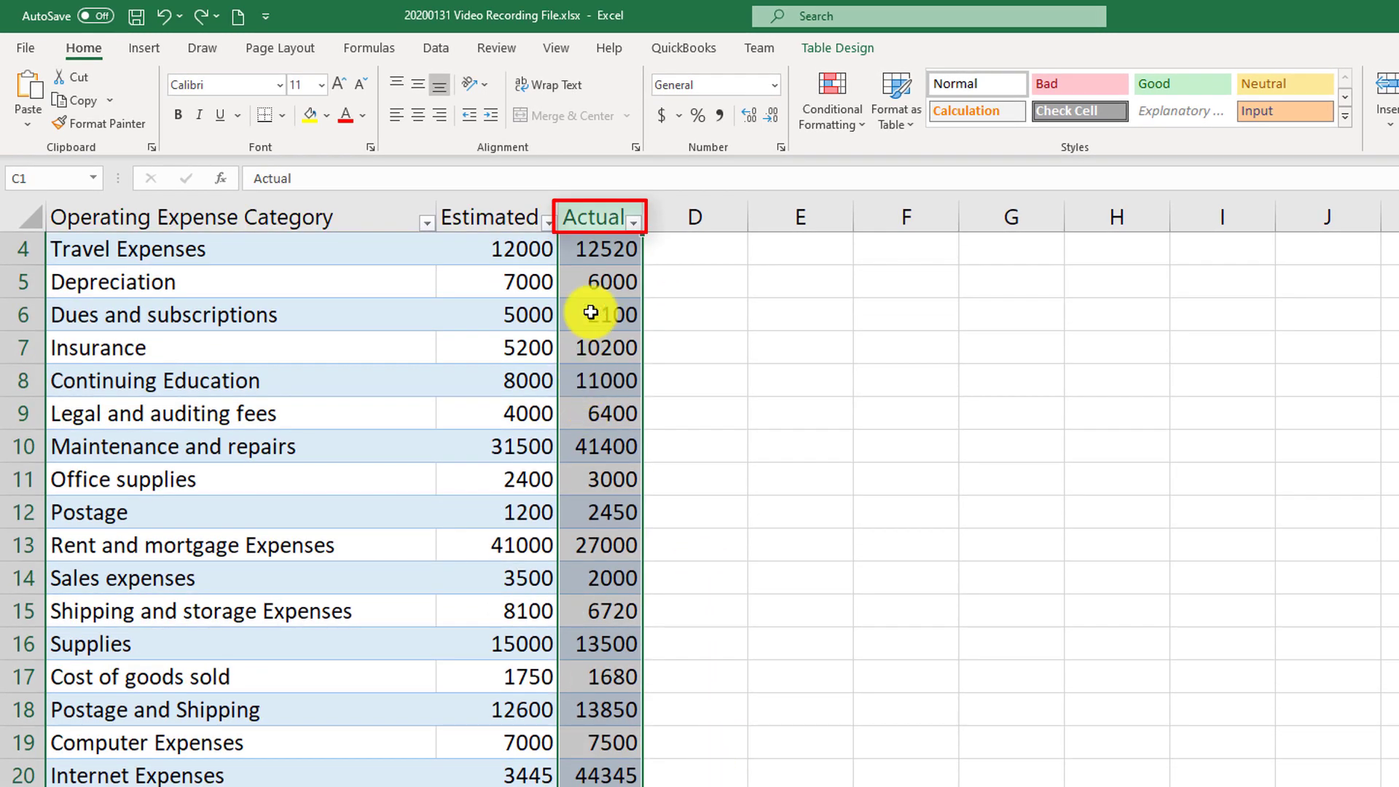
pyautogui.click(440, 48)
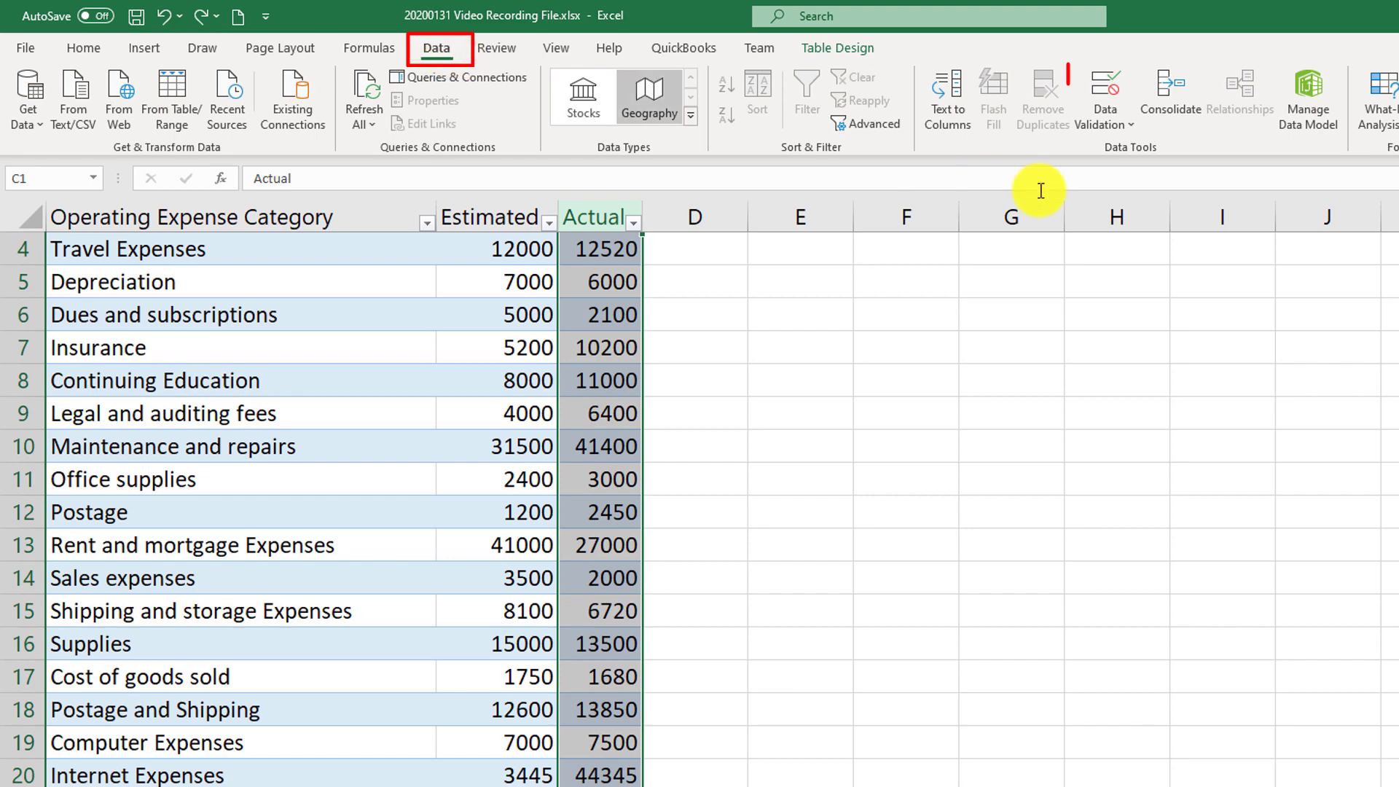
pyautogui.click(1104, 109)
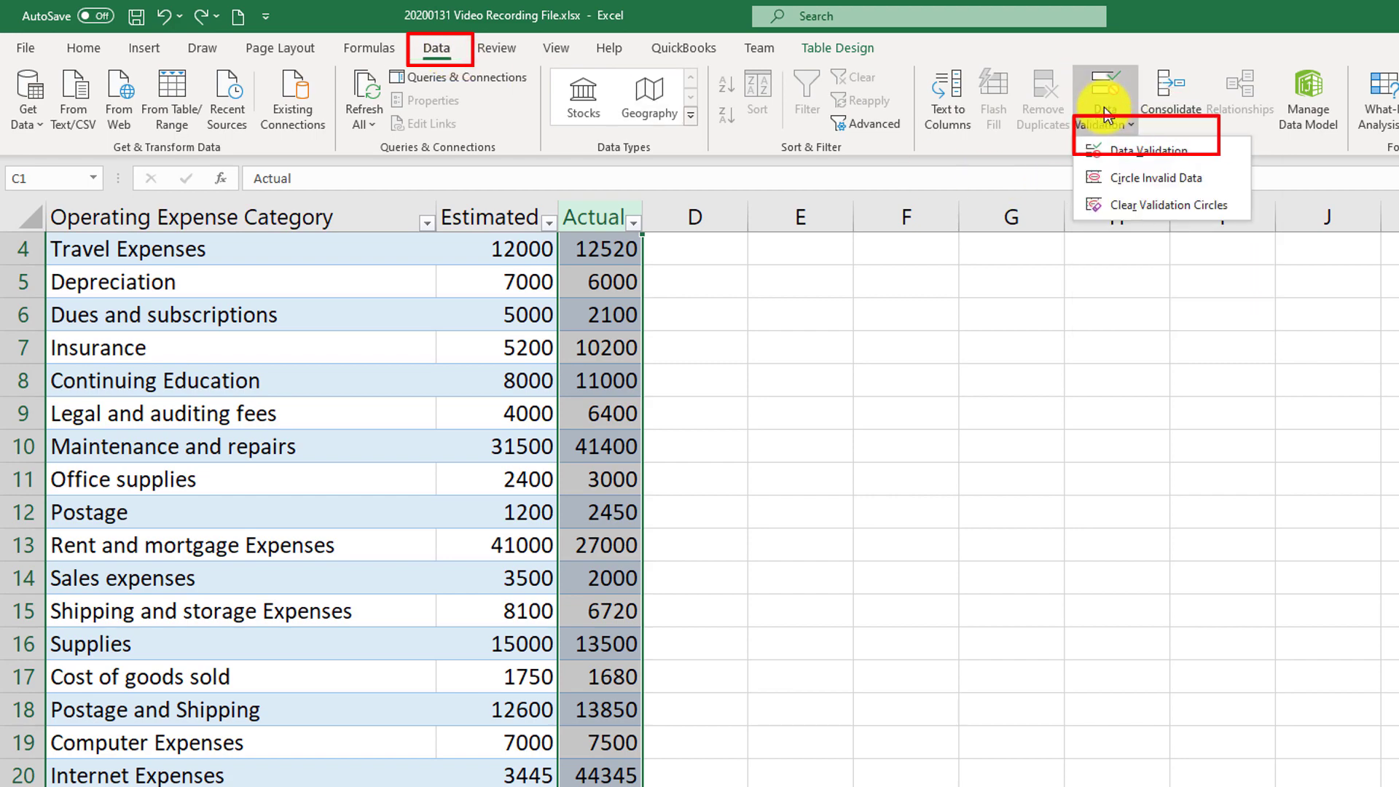
pyautogui.click(1130, 152)
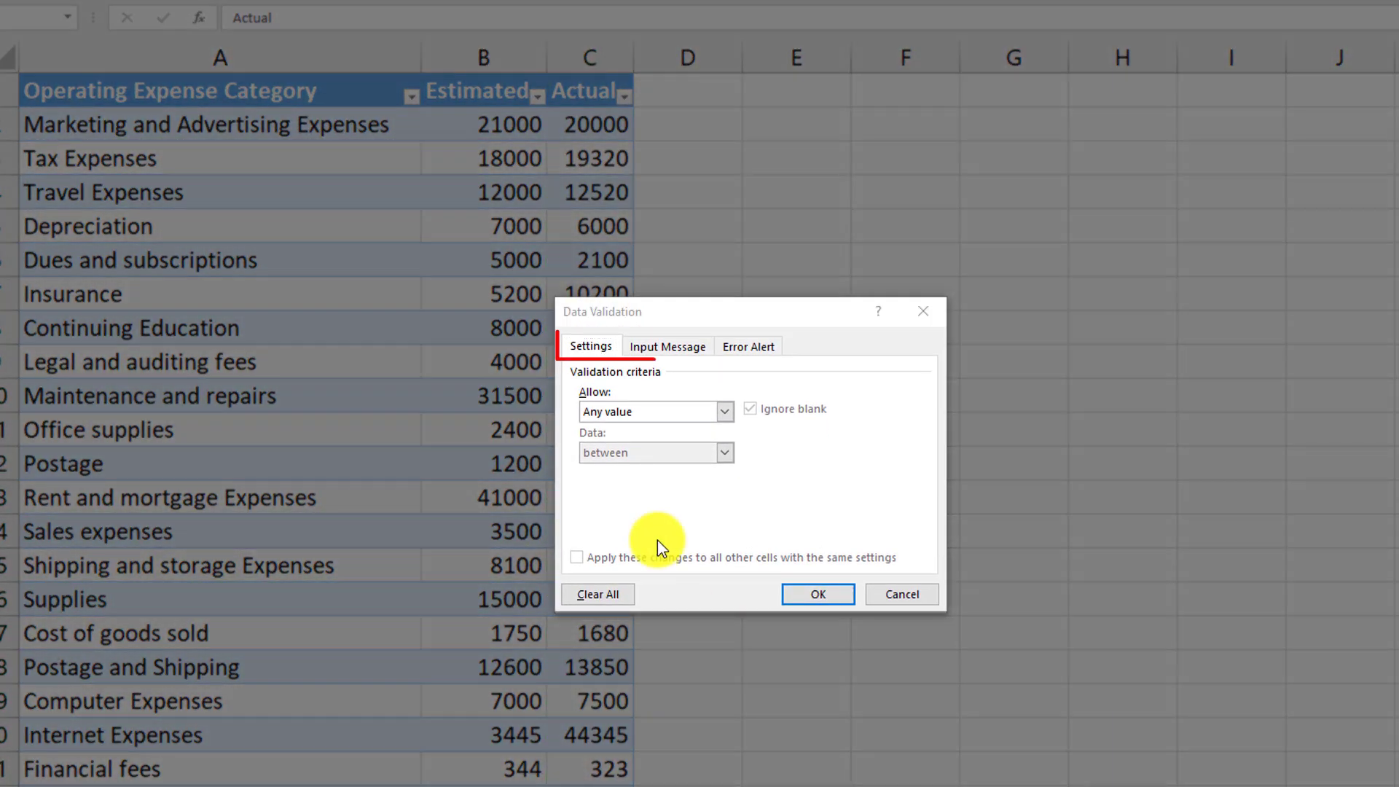
pyautogui.click(598, 352)
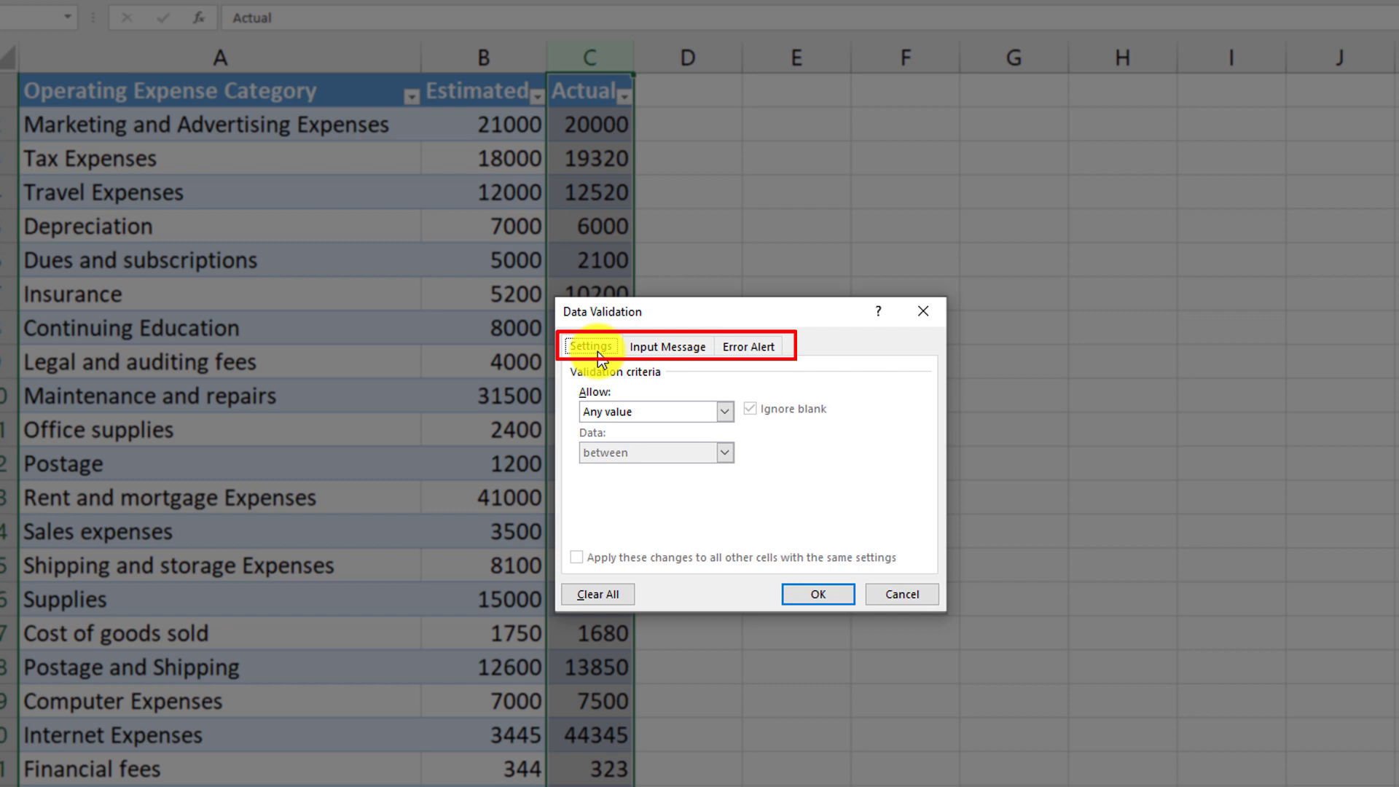
pyautogui.click(724, 412)
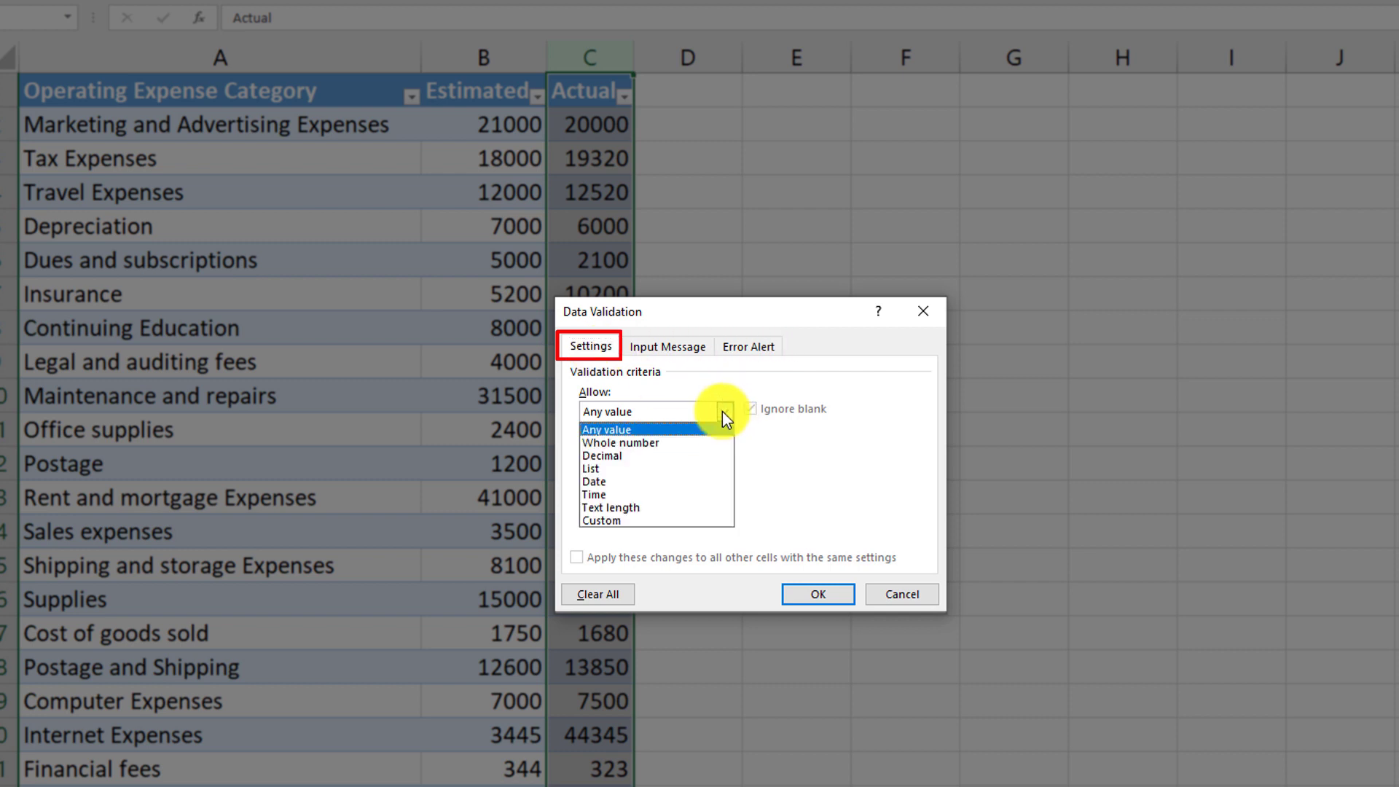
pyautogui.click(692, 351)
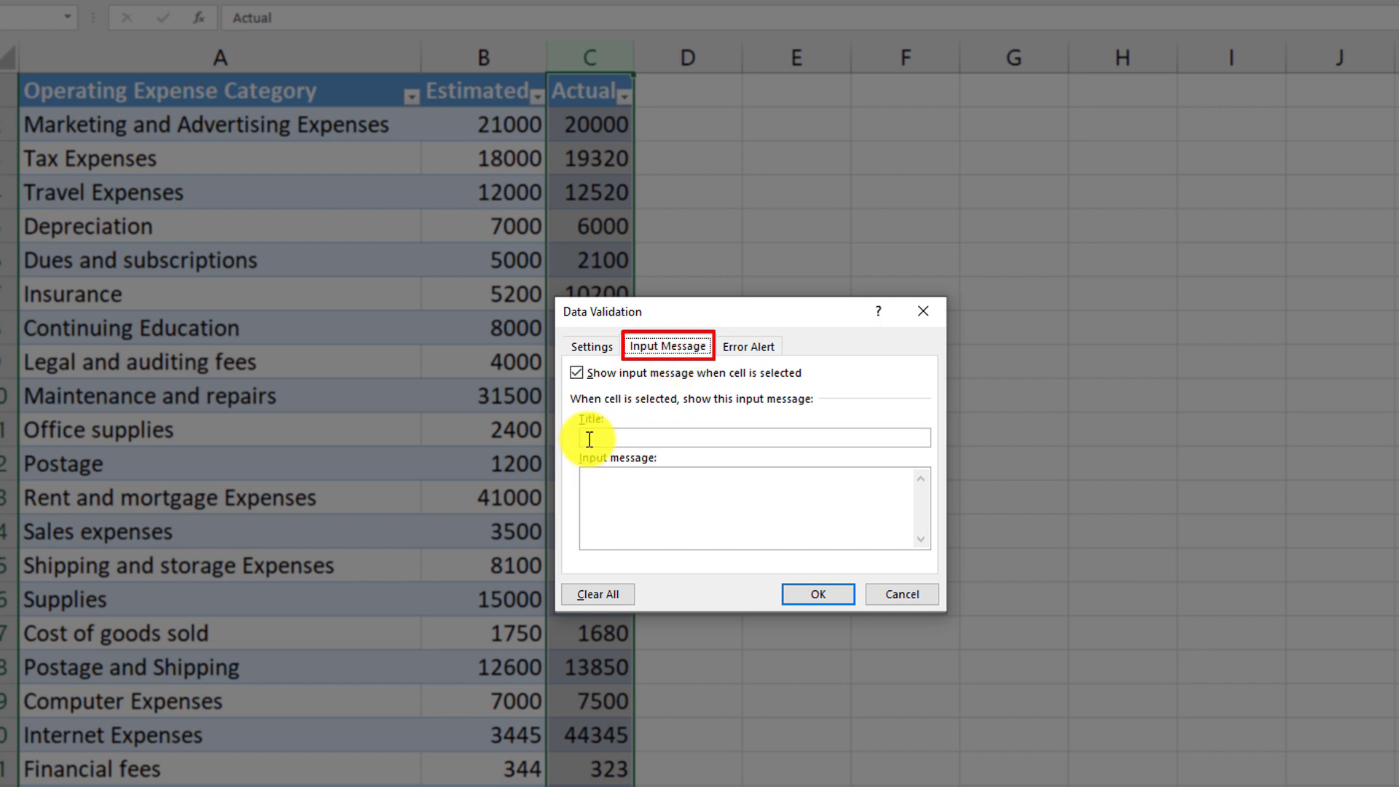
pyautogui.click(749, 346)
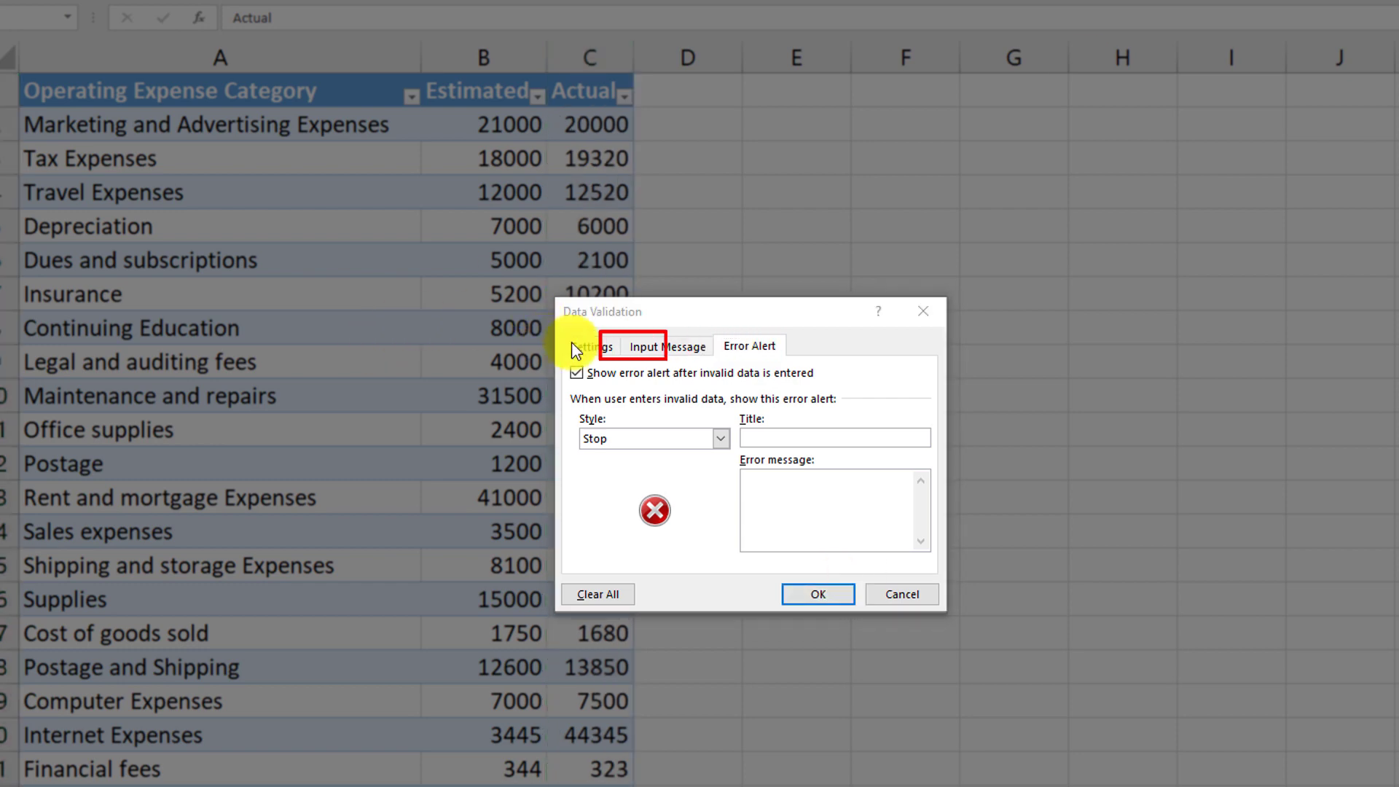
pyautogui.click(596, 350)
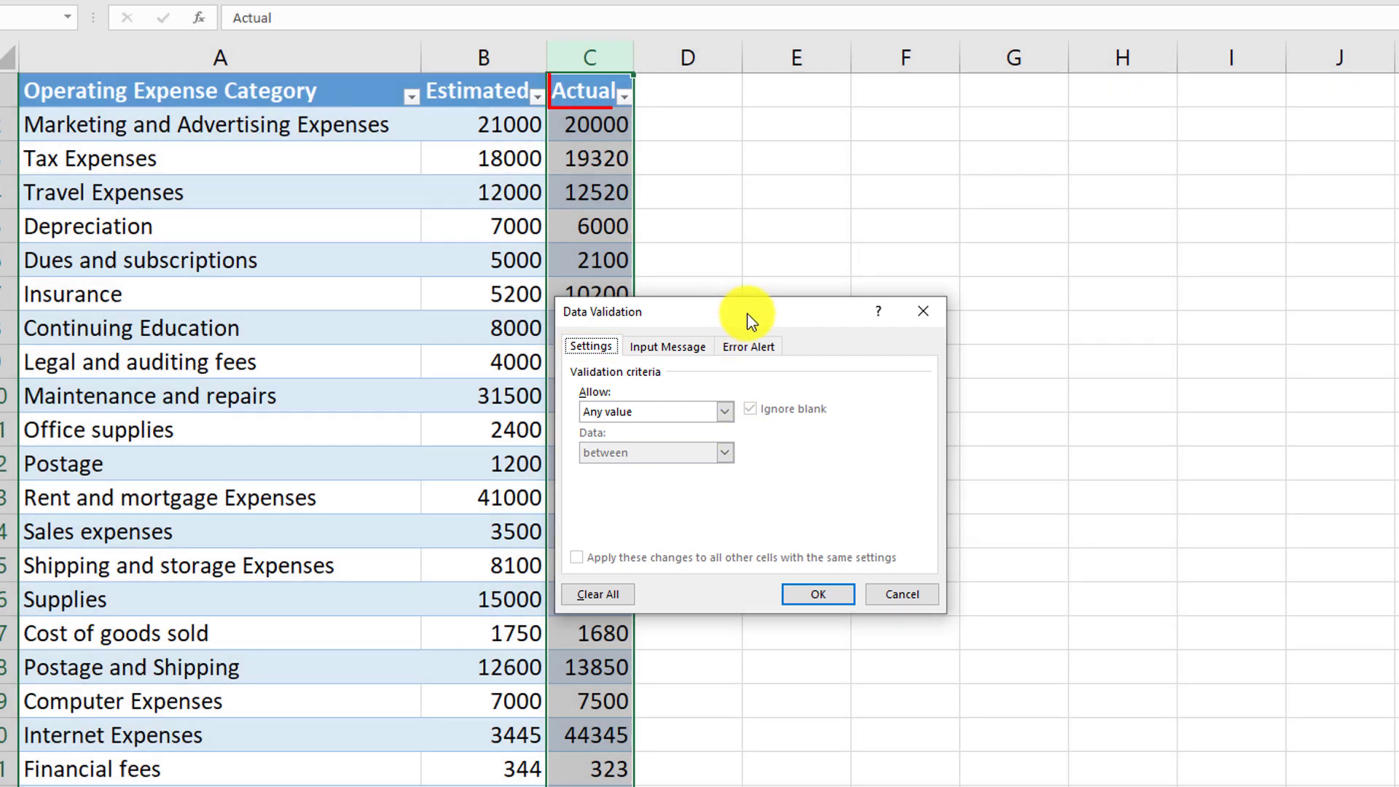
# Restrict the Actual column to whole numbers between 0 and 1000000.
pyautogui.moveTo(727, 322); pyautogui.dragTo(981, 284)
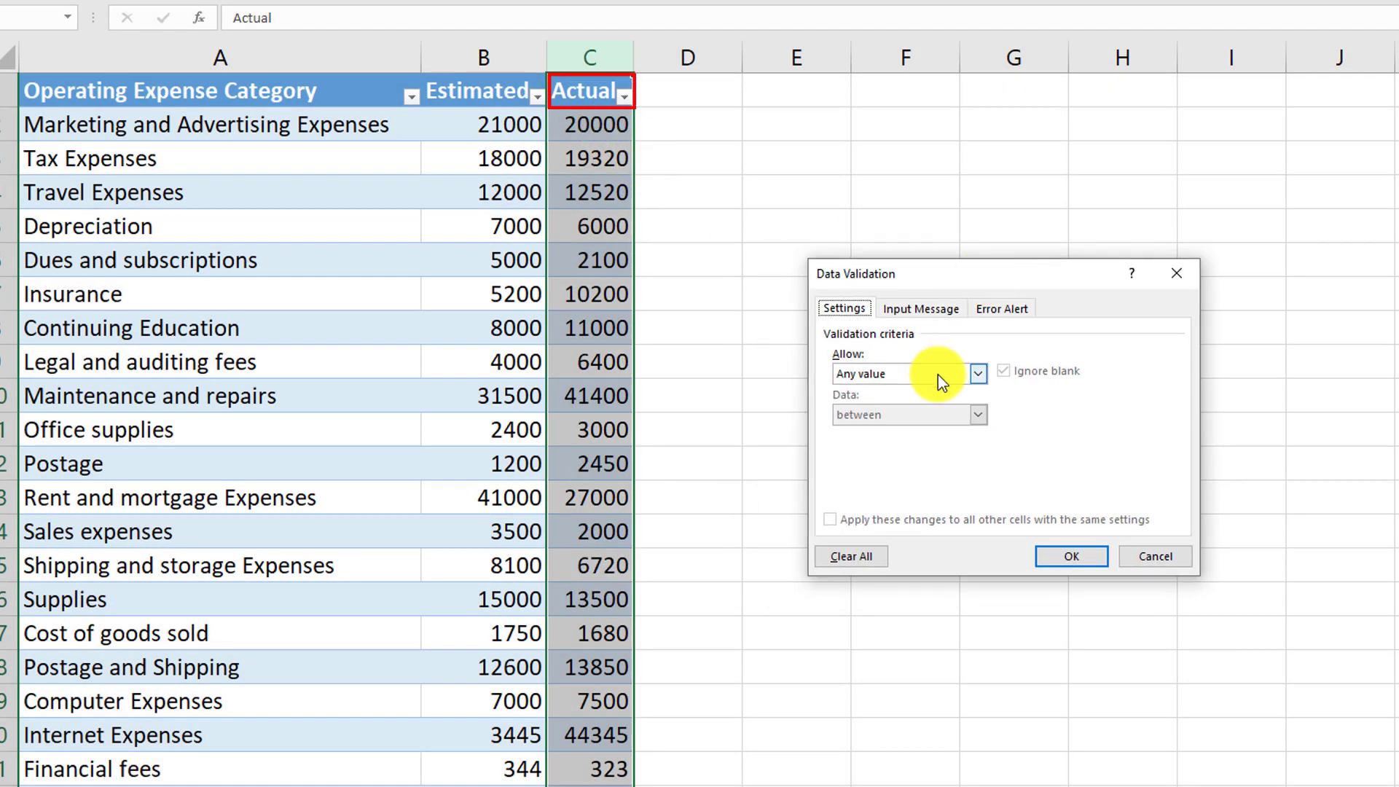
pyautogui.click(979, 373)
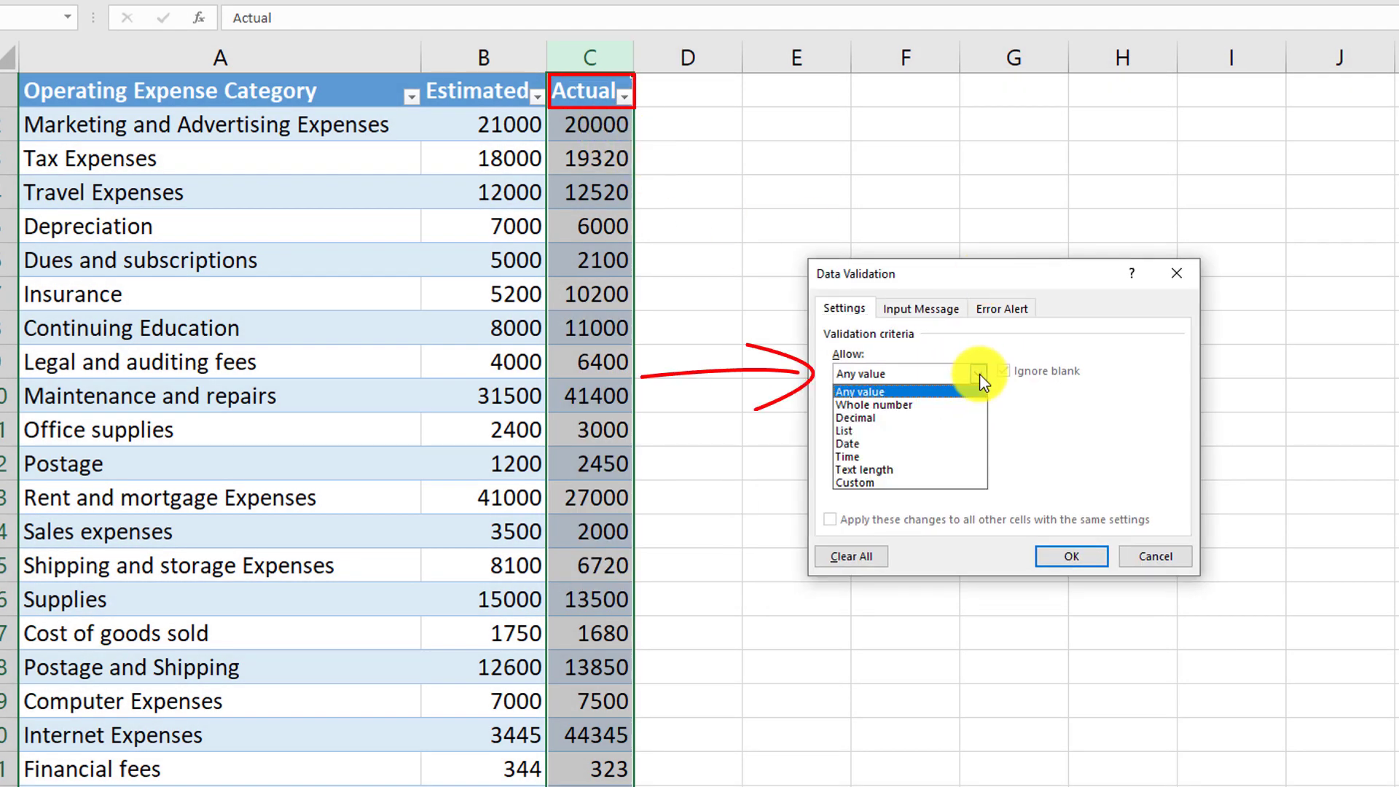
pyautogui.click(921, 405)
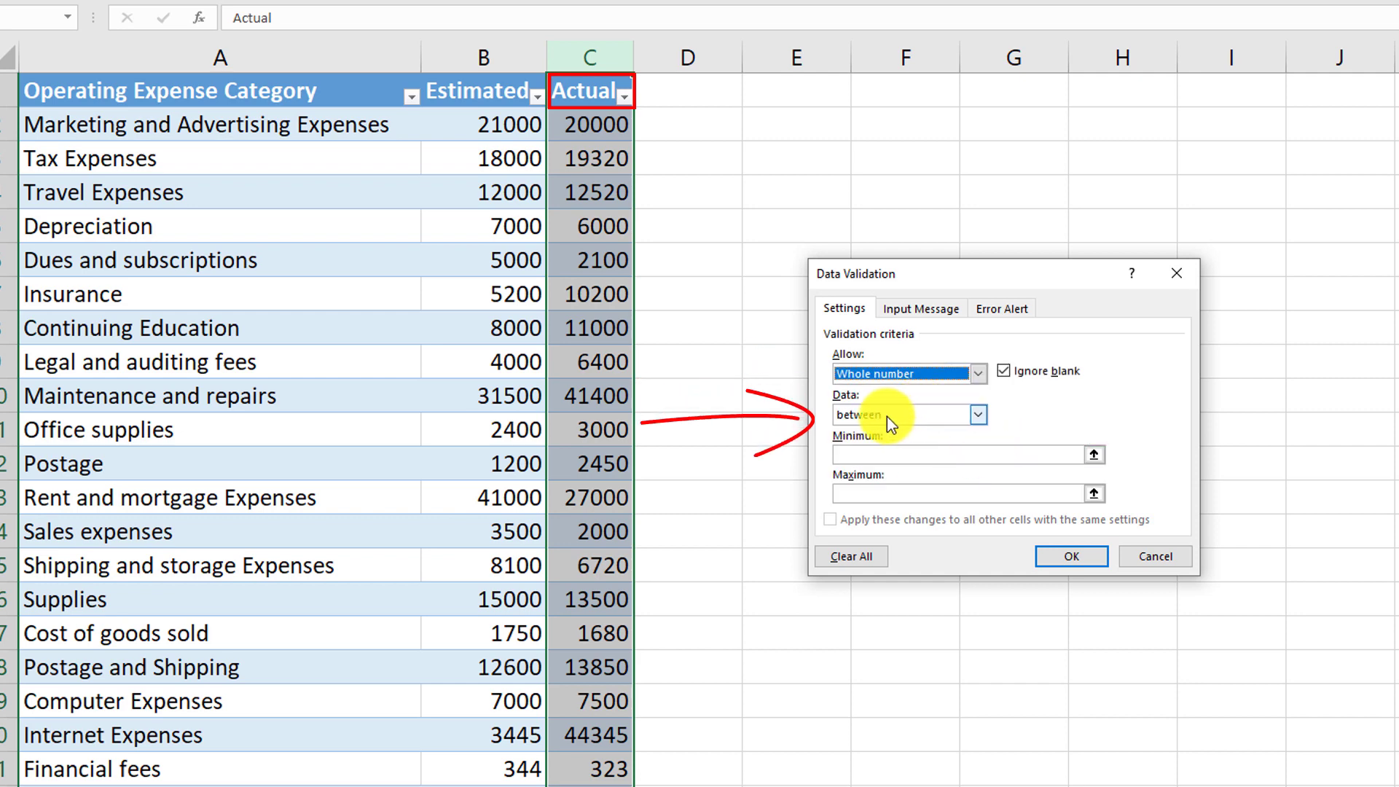
pyautogui.click(847, 452)
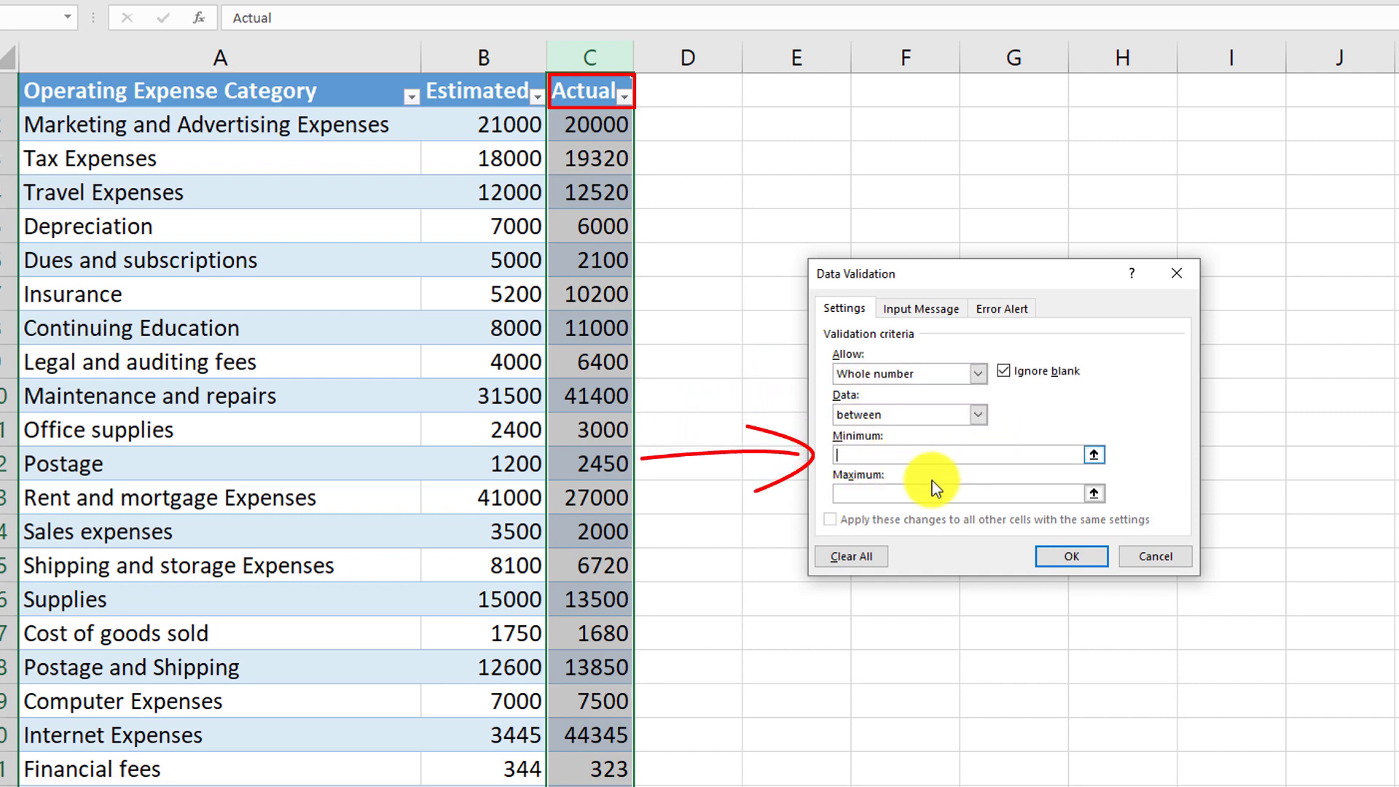
pyautogui.write('0')
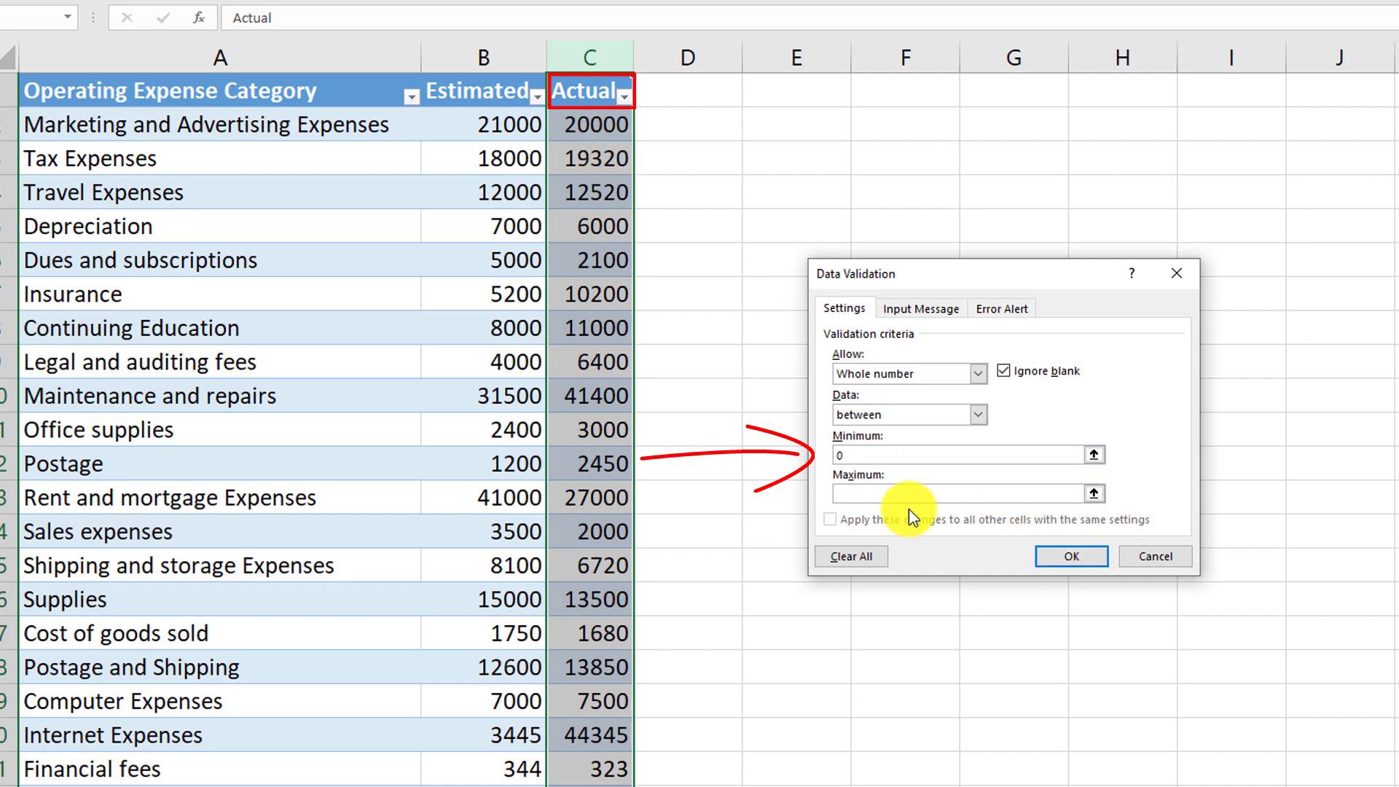
pyautogui.click(863, 495)
pyautogui.write('100')
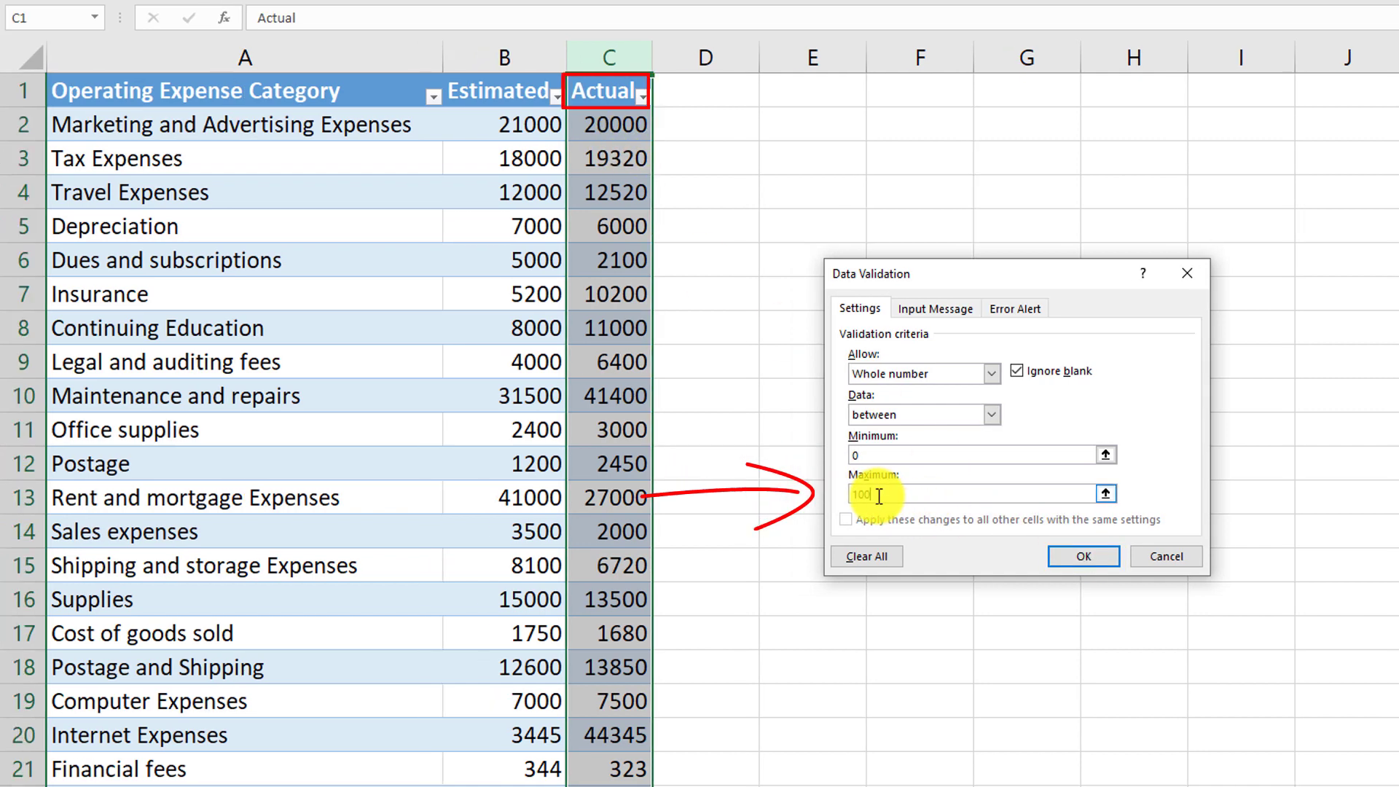
pyautogui.write('0000')
pyautogui.moveTo(1078, 278); pyautogui.dragTo(952, 287)
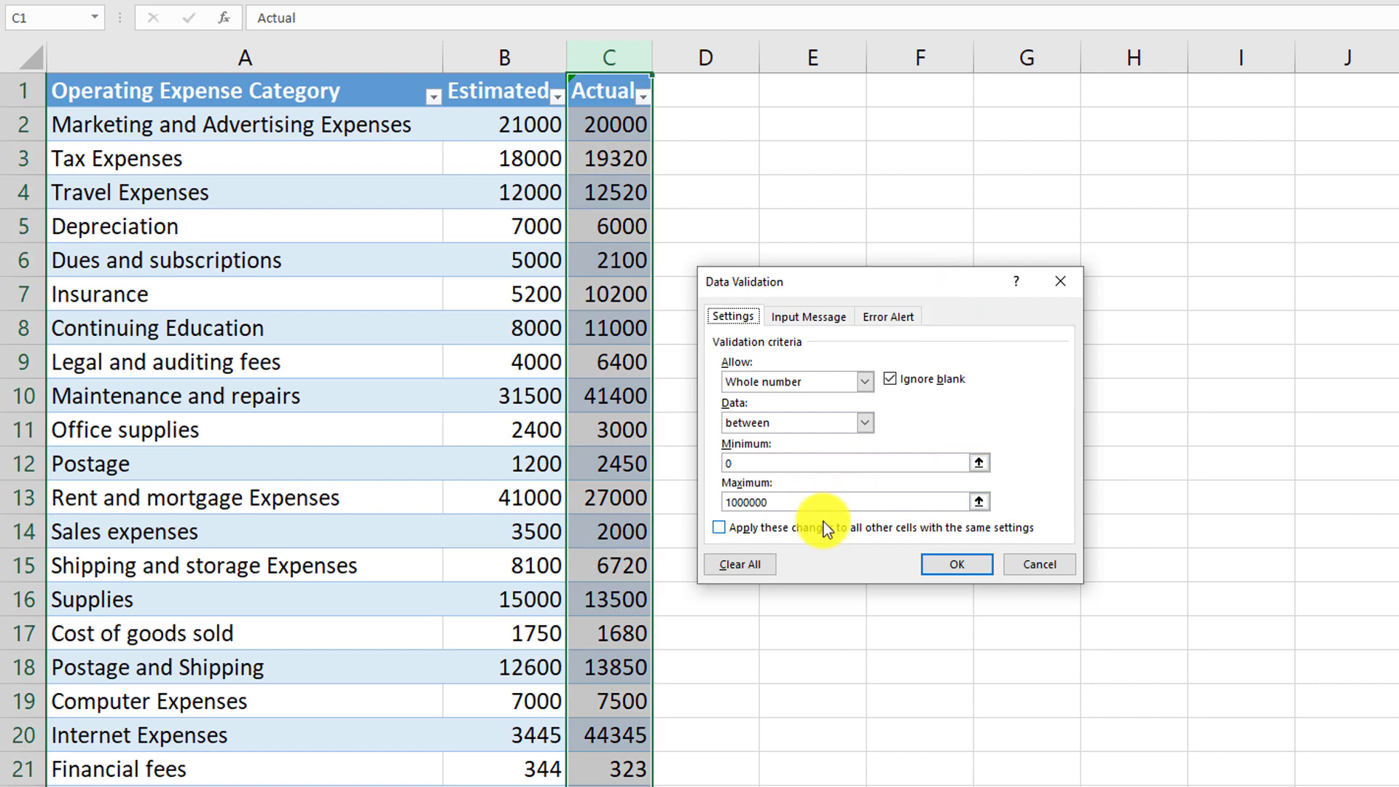
pyautogui.click(828, 324)
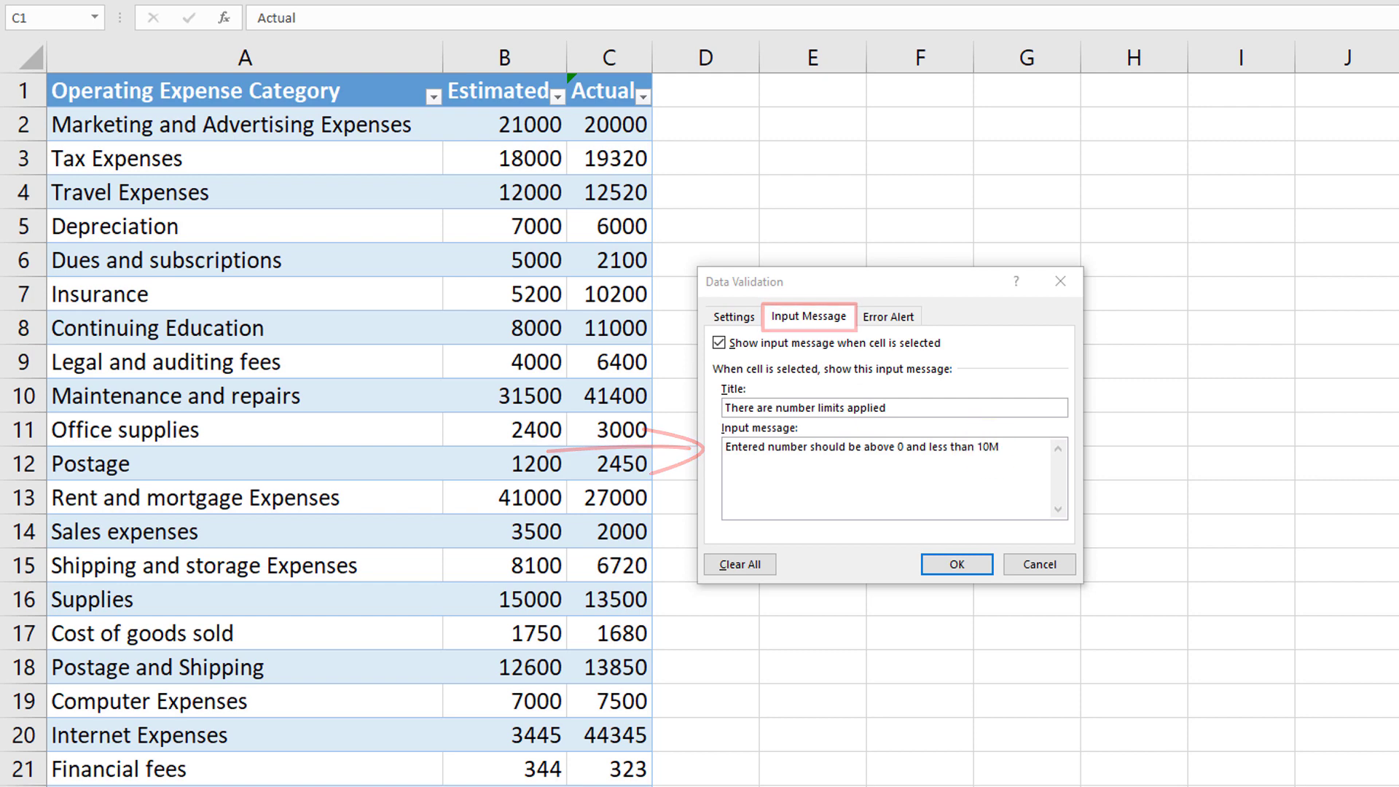
# Set up a Stop-style error alert titled 'Please fix the error' for invalid Actual entries.
pyautogui.moveTo(951, 288); pyautogui.dragTo(941, 280)
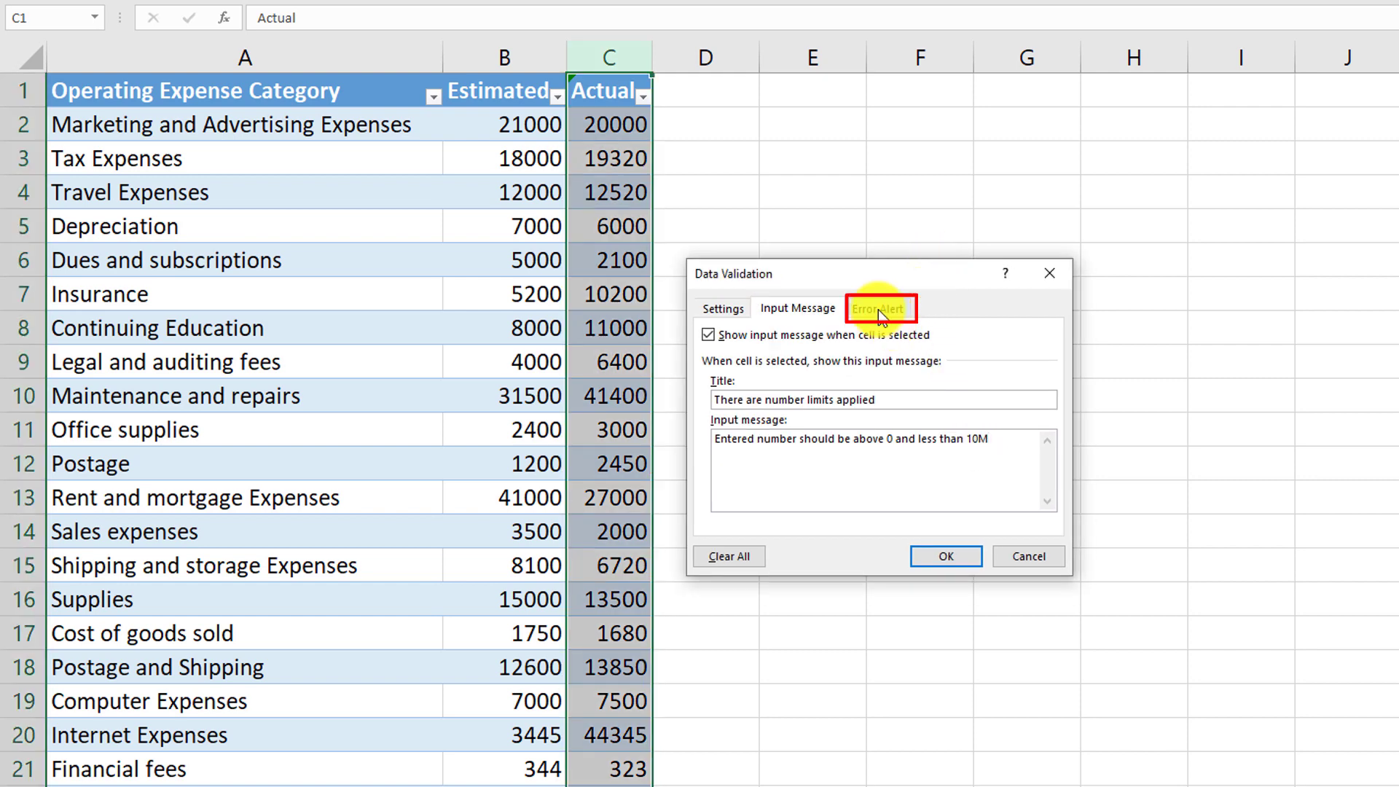
pyautogui.click(889, 318)
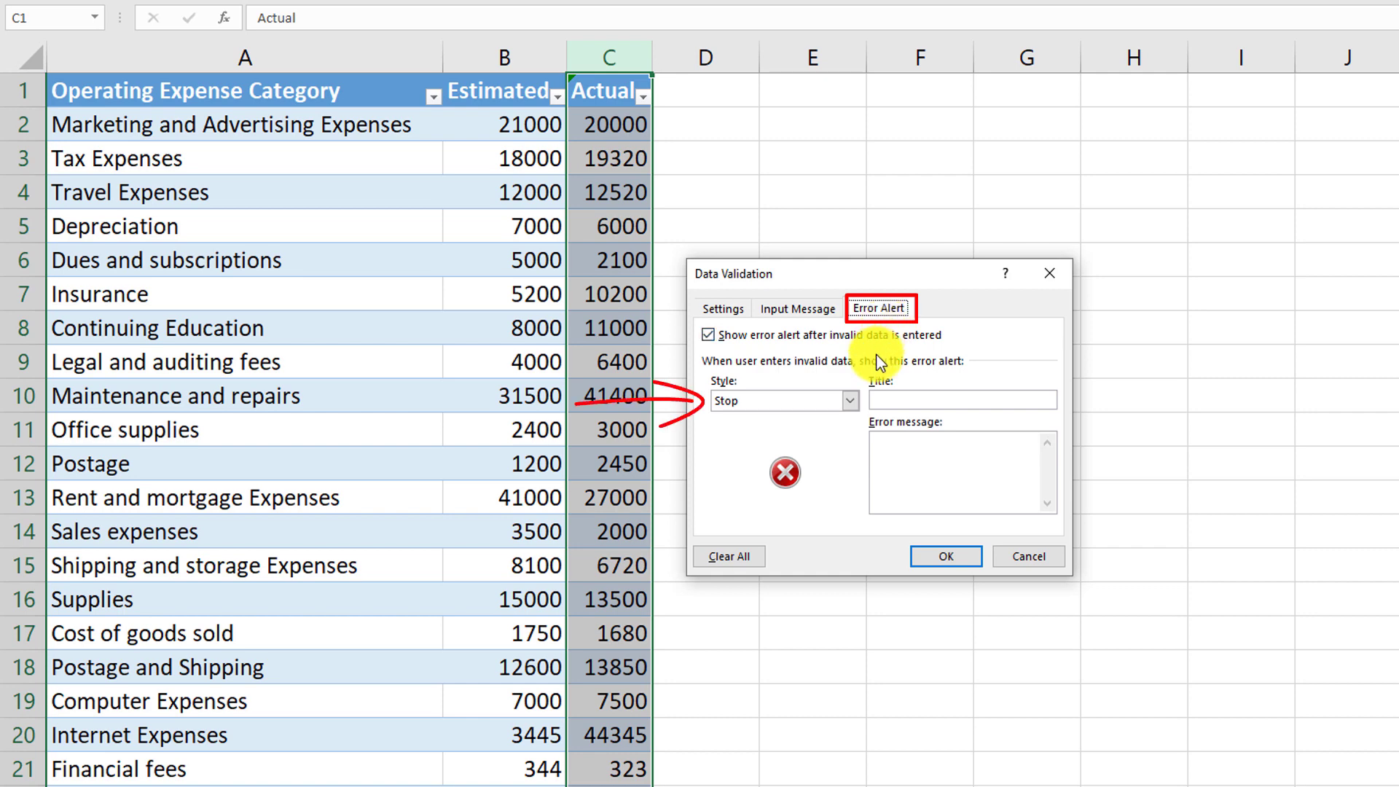
pyautogui.click(850, 401)
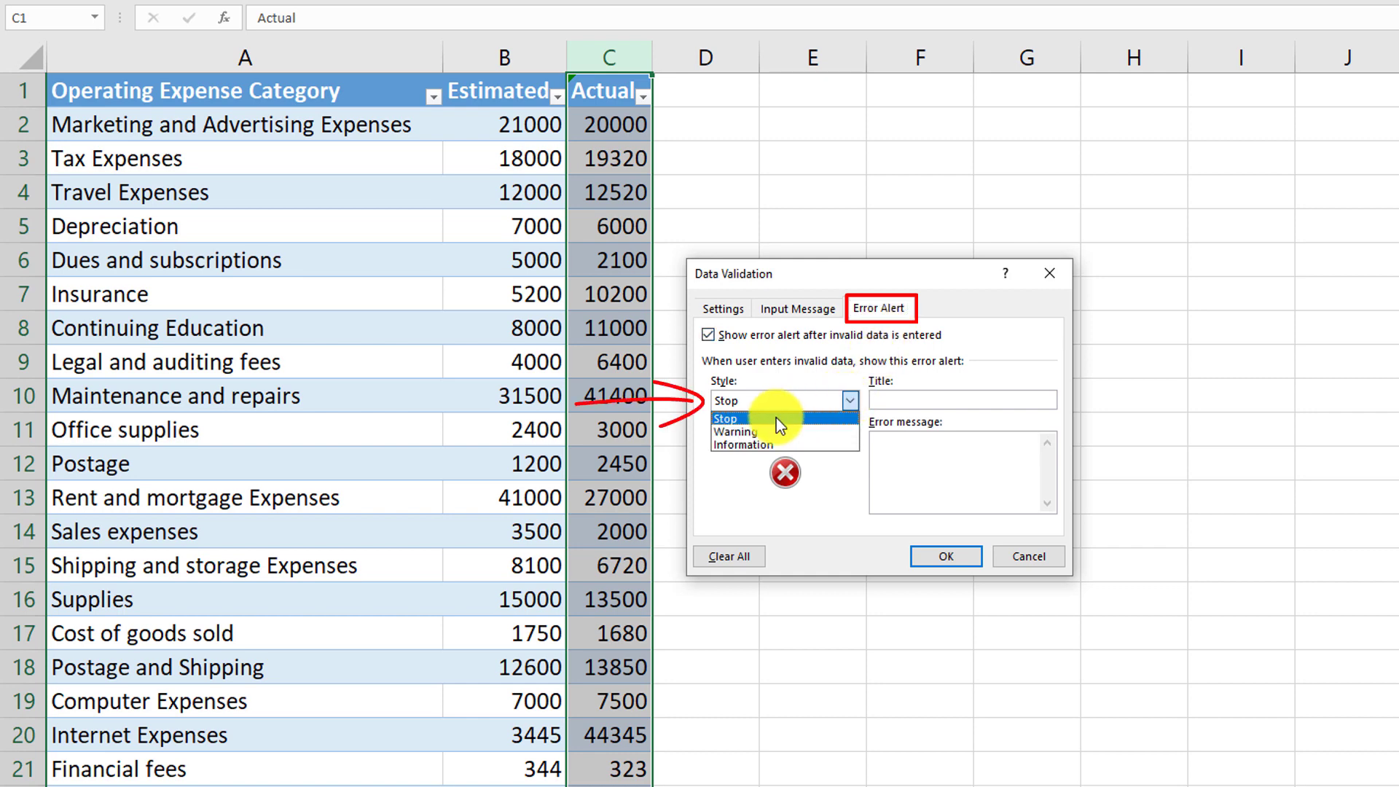
pyautogui.click(732, 420)
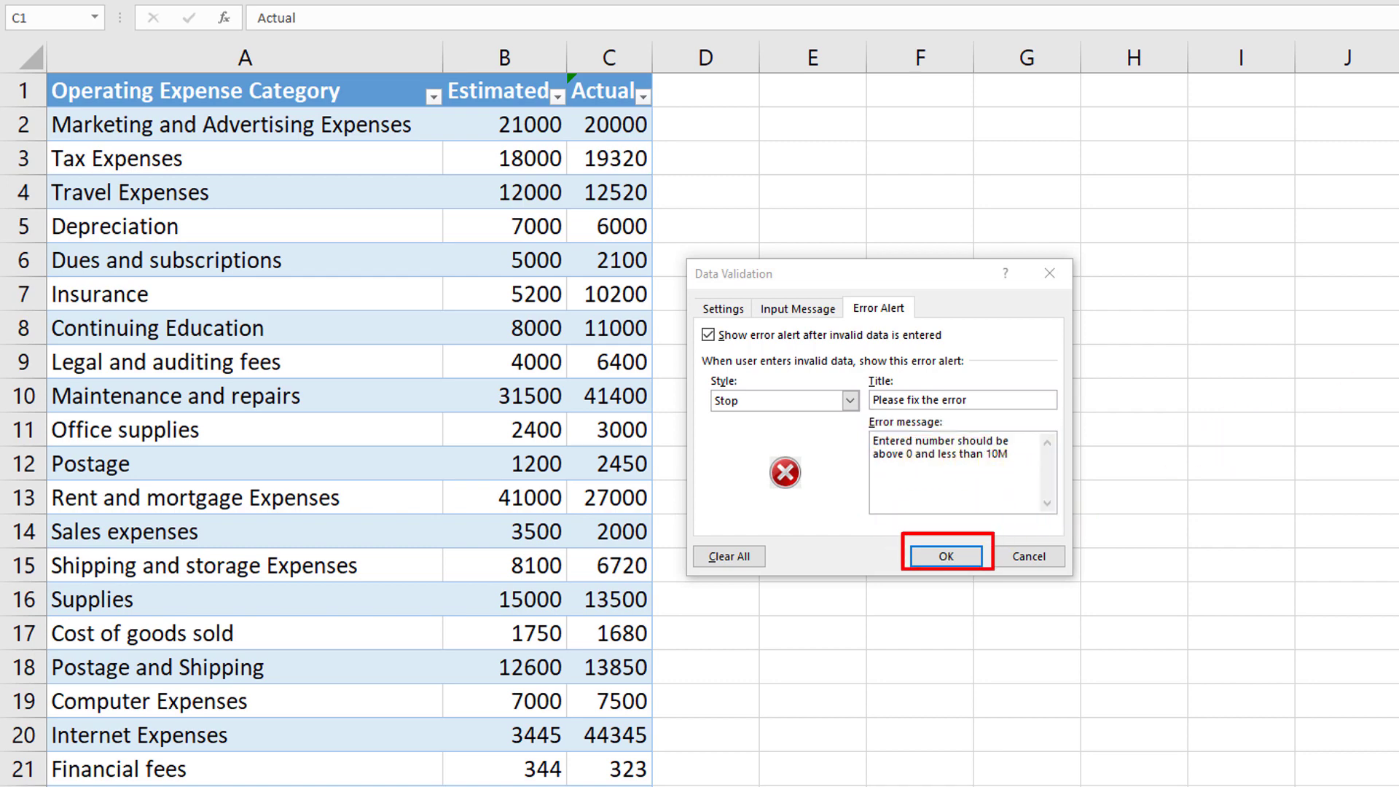
# Apply the validation rules and select the Actual column.
pyautogui.click(949, 552)
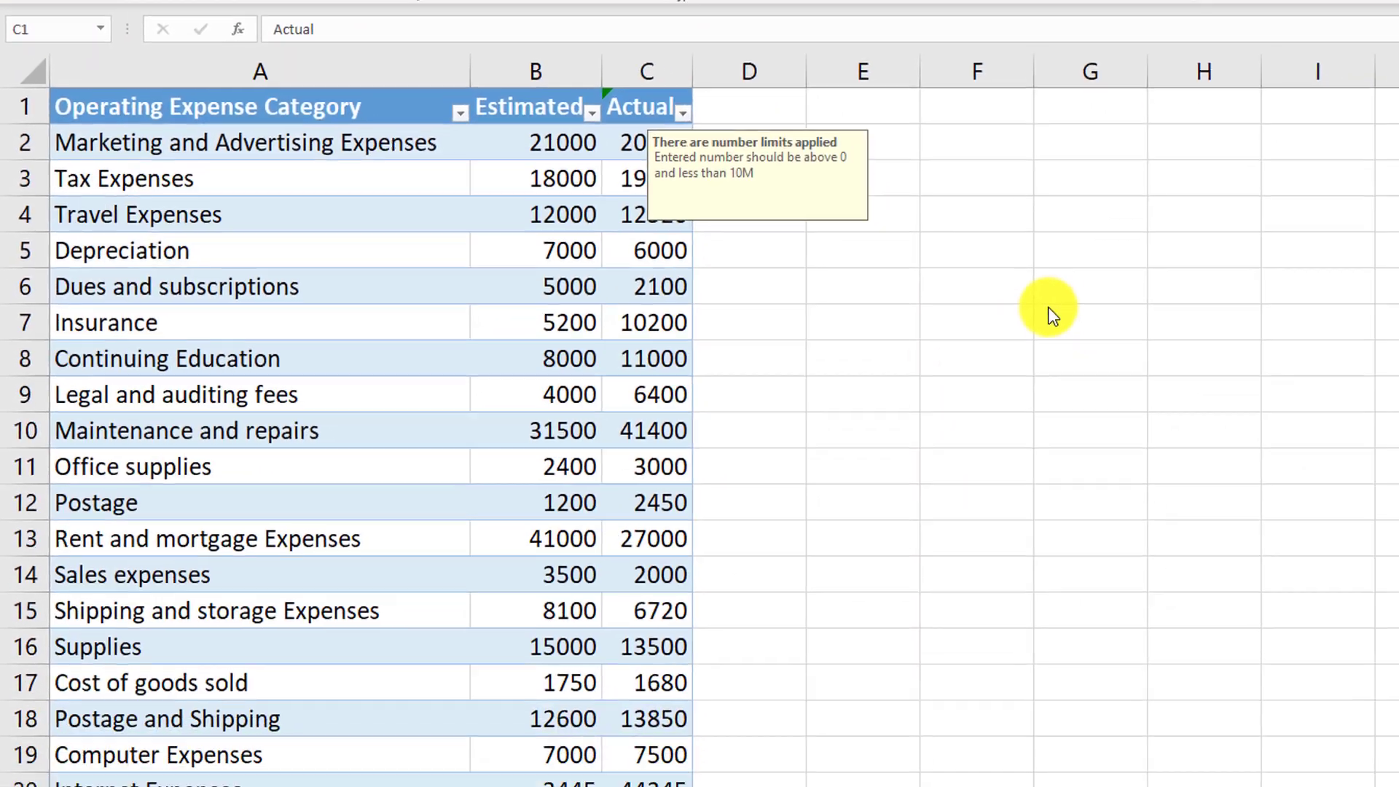
pyautogui.scroll(-1, 1216, 382)
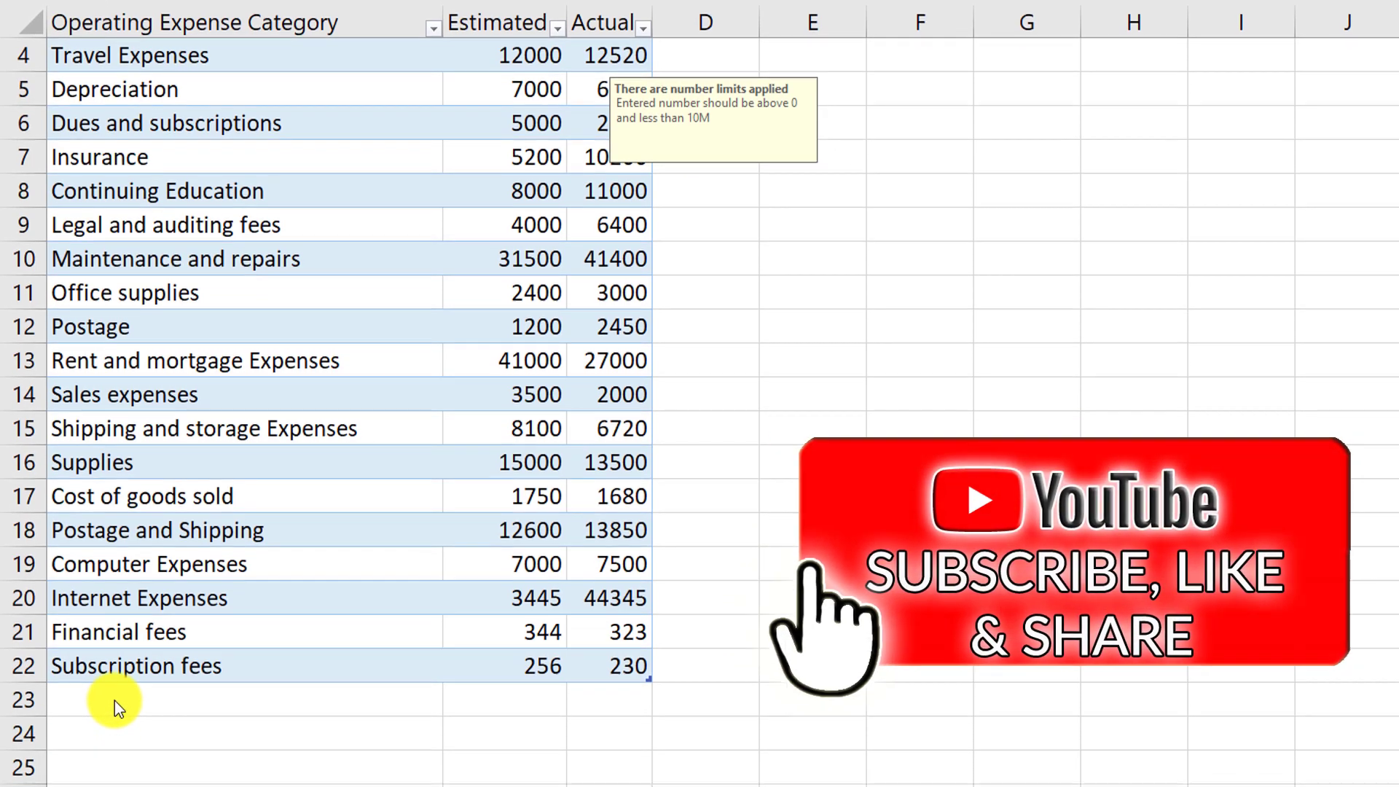
pyautogui.hotkey('ctrl', 'space')
# Add an Other row with 34 estimated, retrying the rejected Actual entry as 33.
pyautogui.click(120, 683)
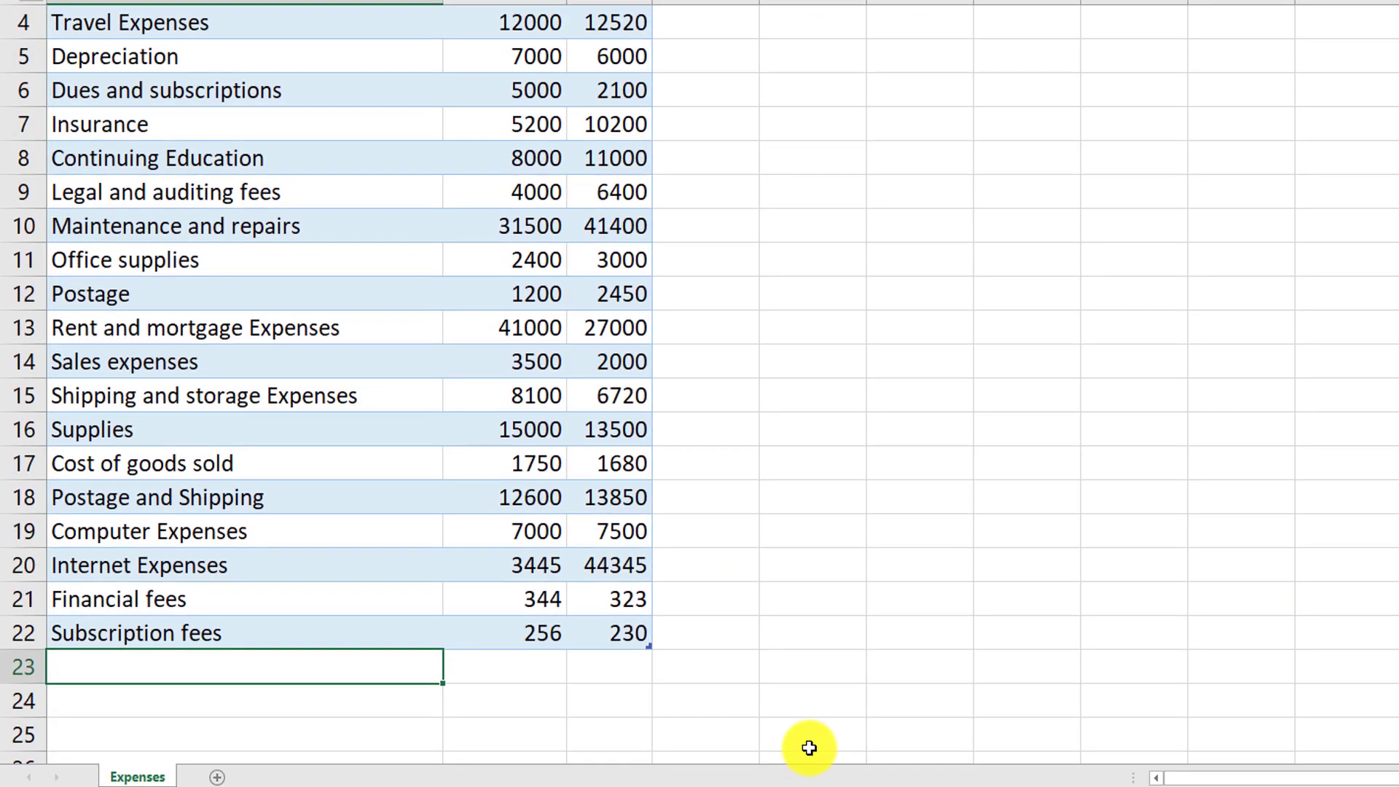
pyautogui.write('r')
pyautogui.press('Tab')
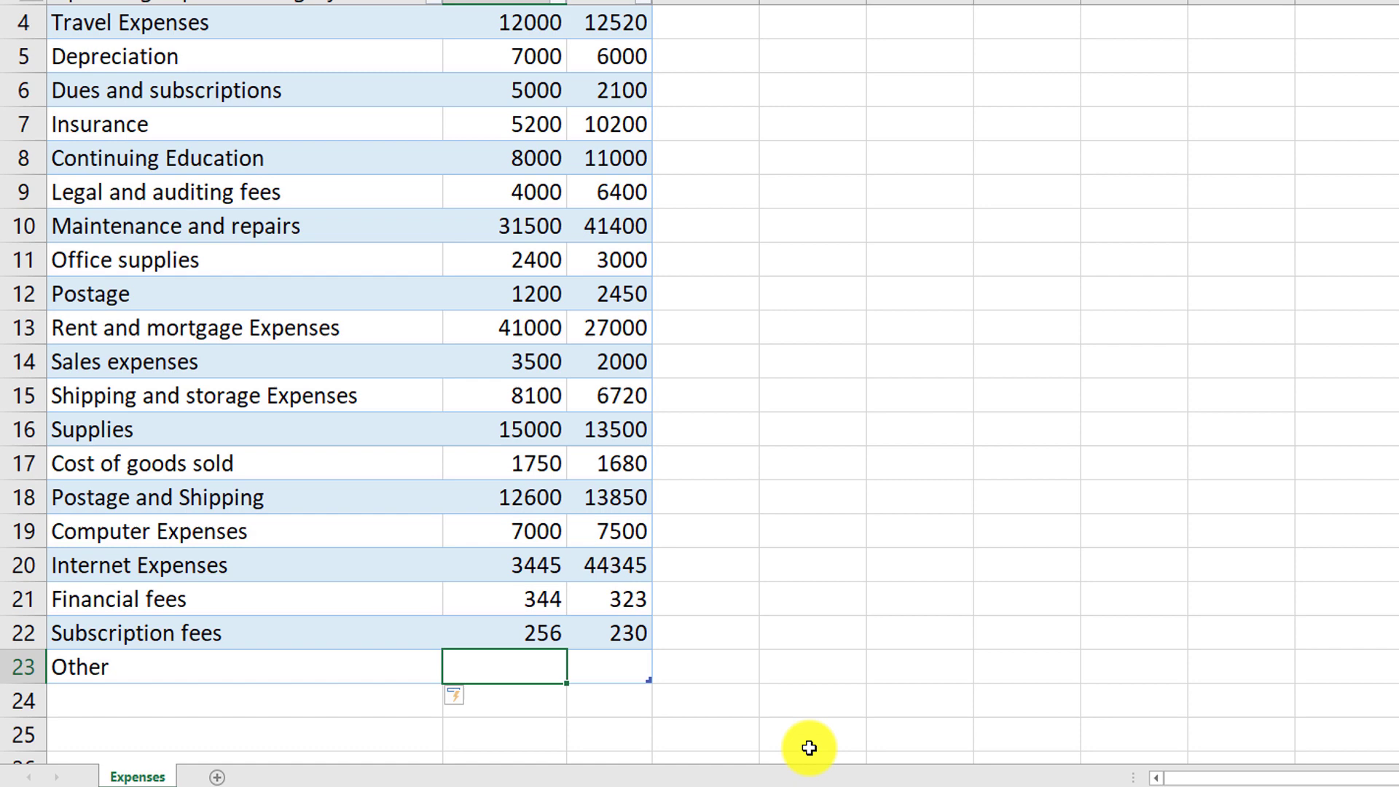
pyautogui.write('34')
pyautogui.press('Tab')
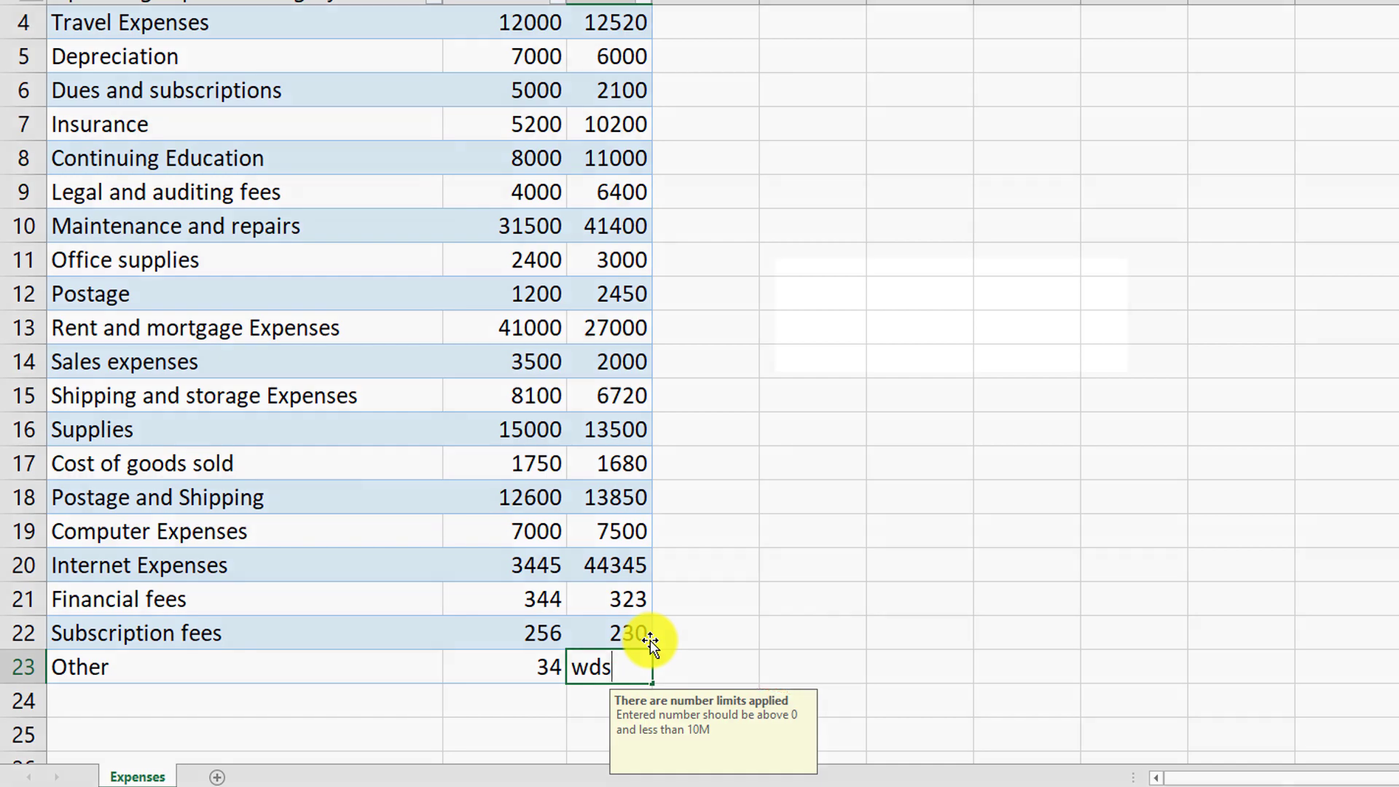
pyautogui.press('Return')
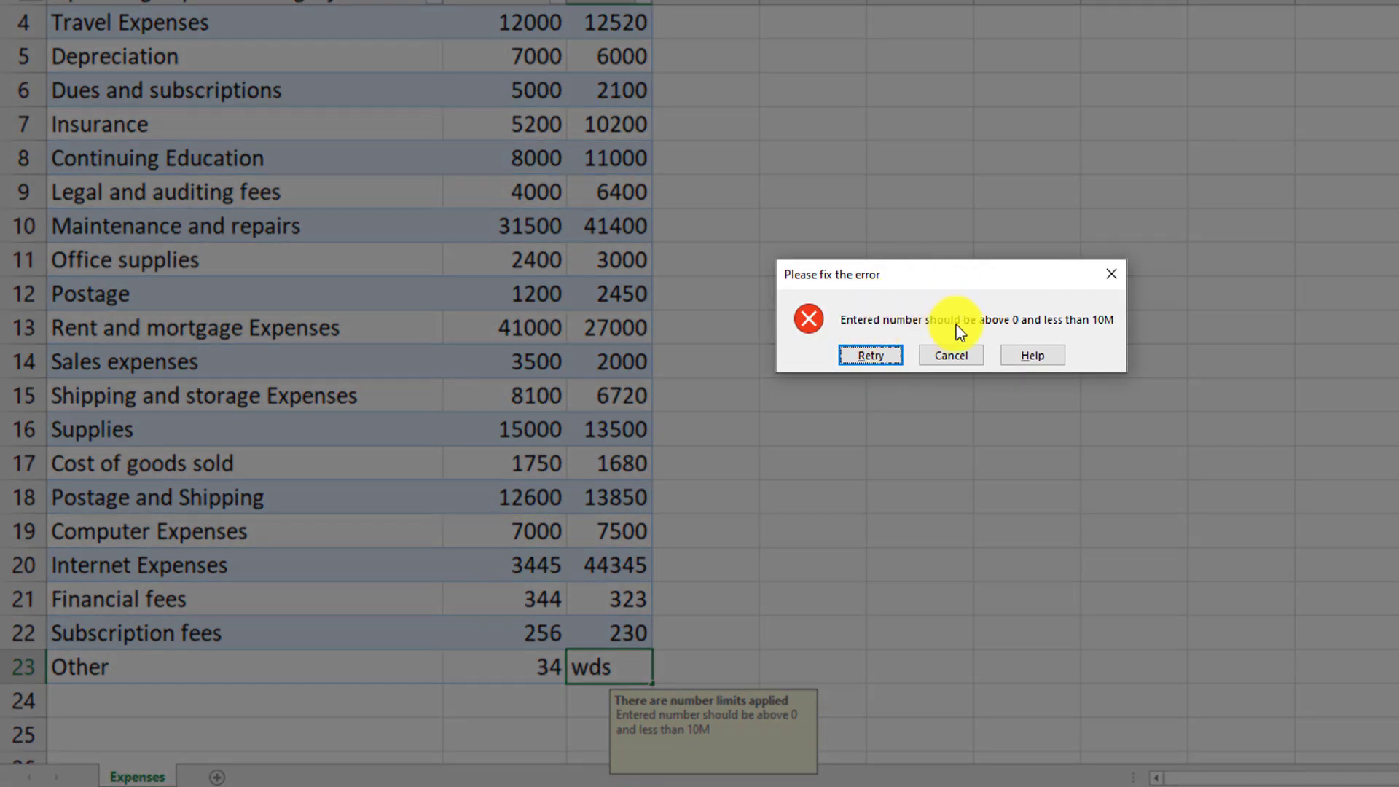
pyautogui.click(871, 355)
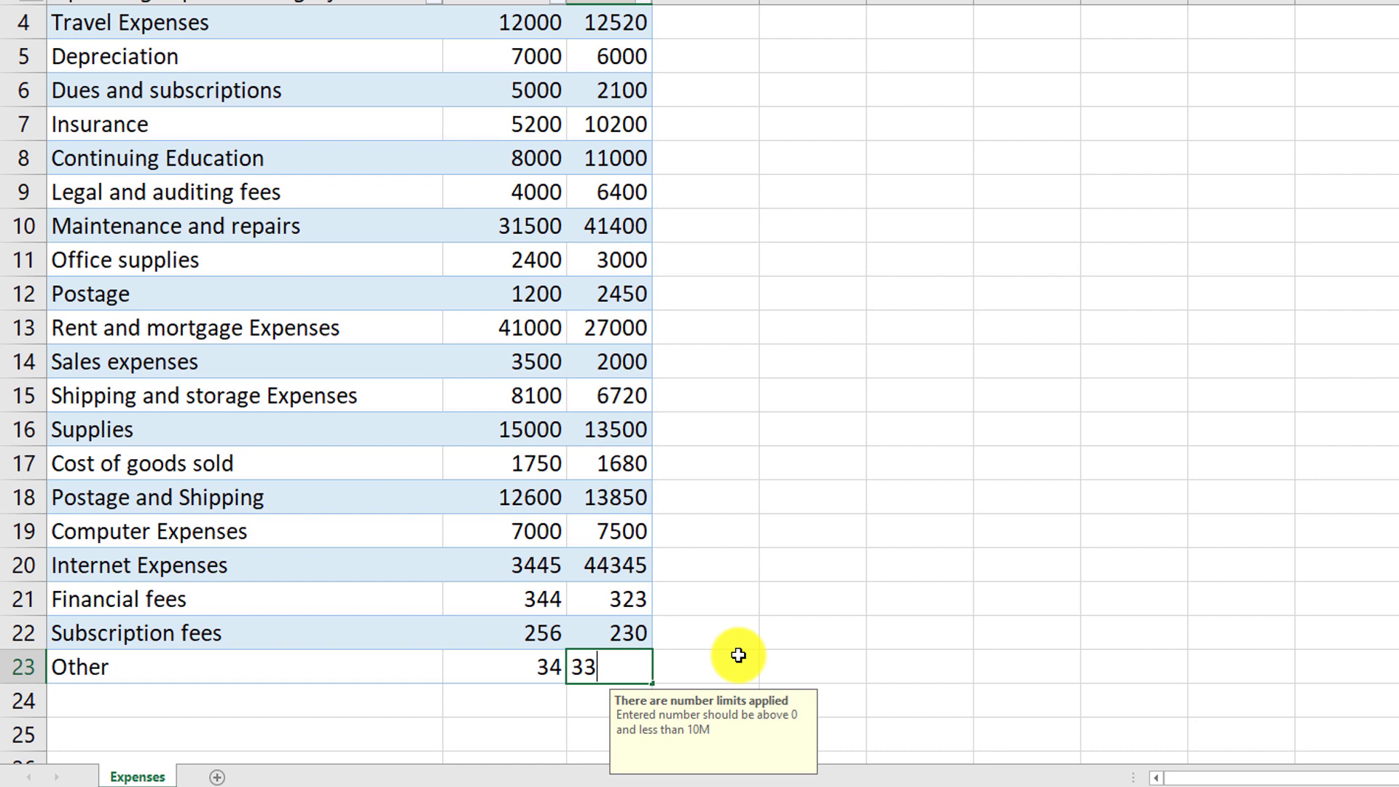
pyautogui.write('33')
pyautogui.press('Tab')
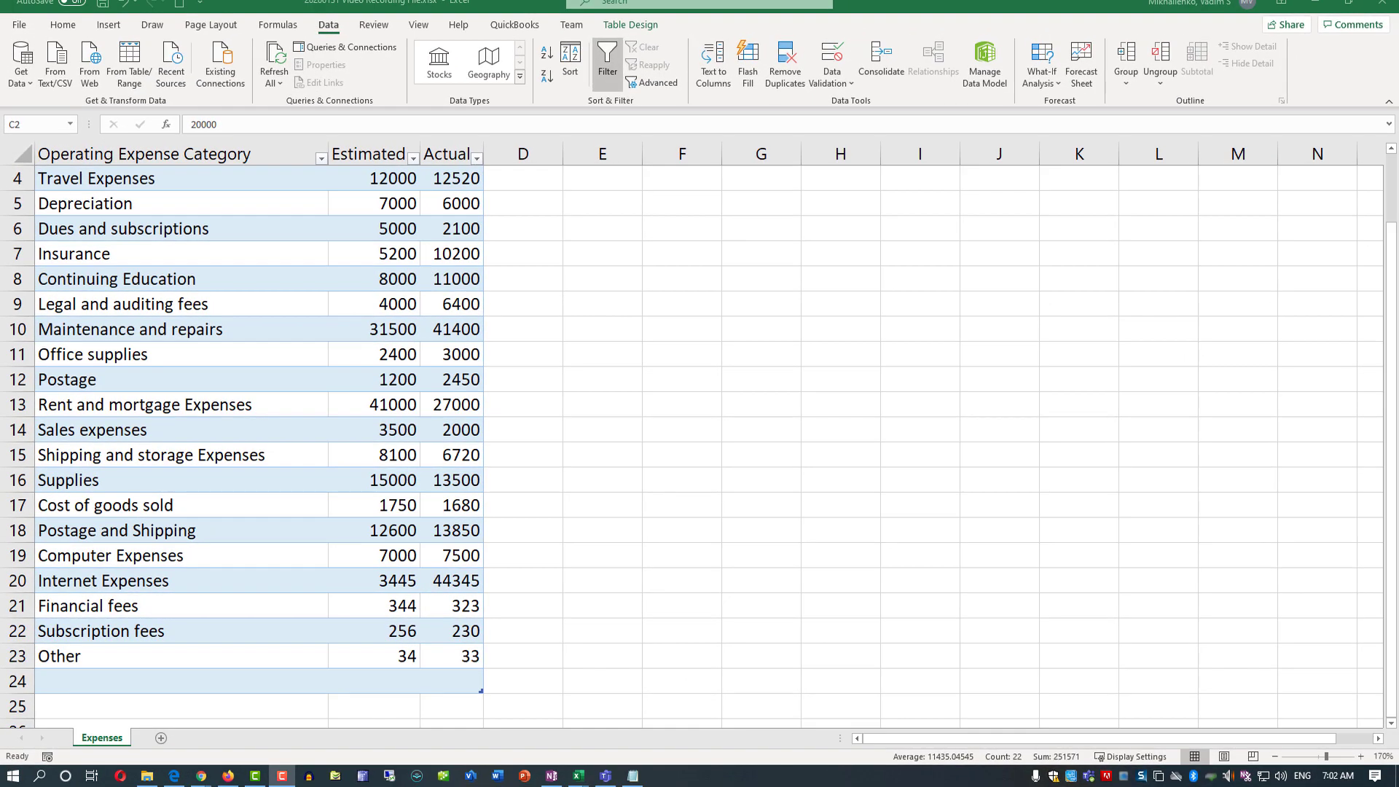
# Set cell C3's data validation to allow any value.
pyautogui.scroll(1, 643, 139)
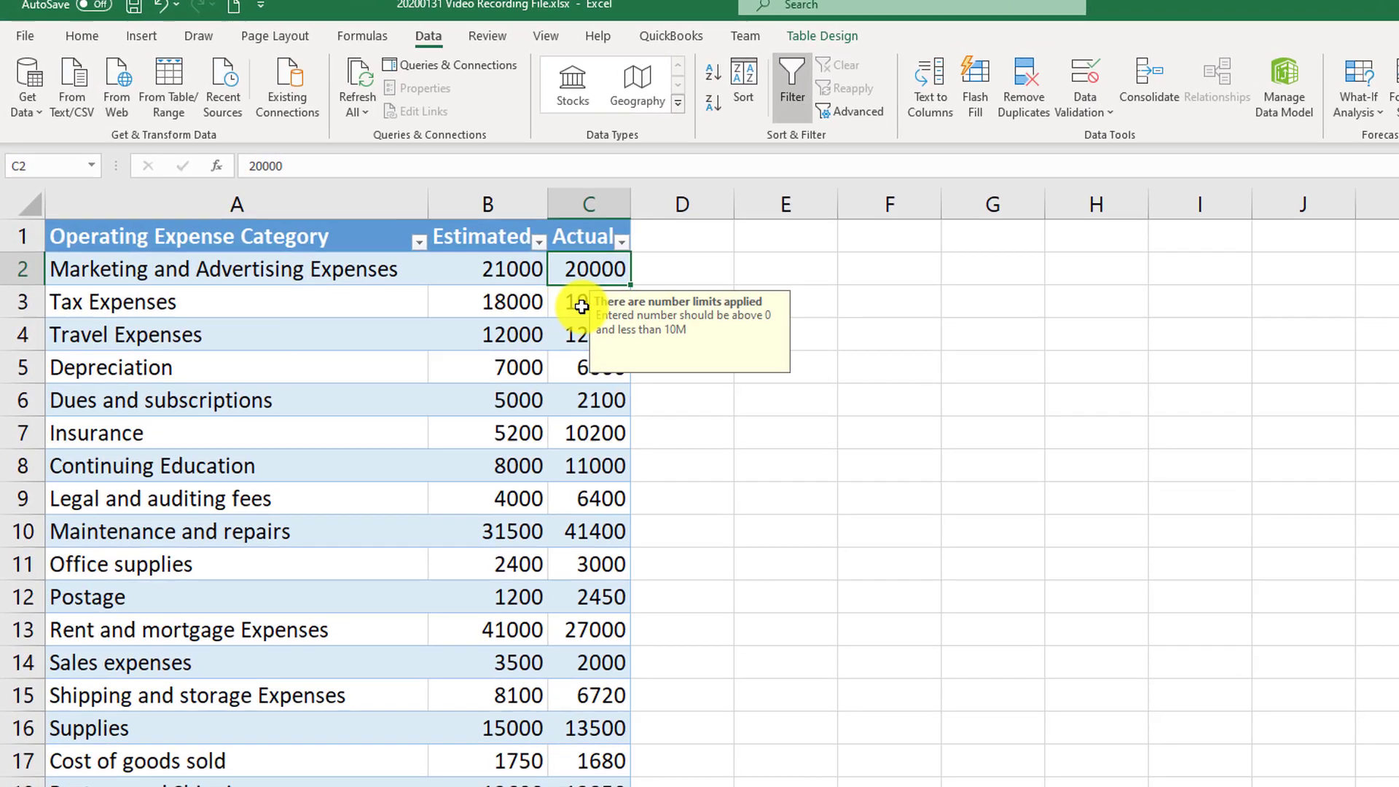
pyautogui.click(581, 306)
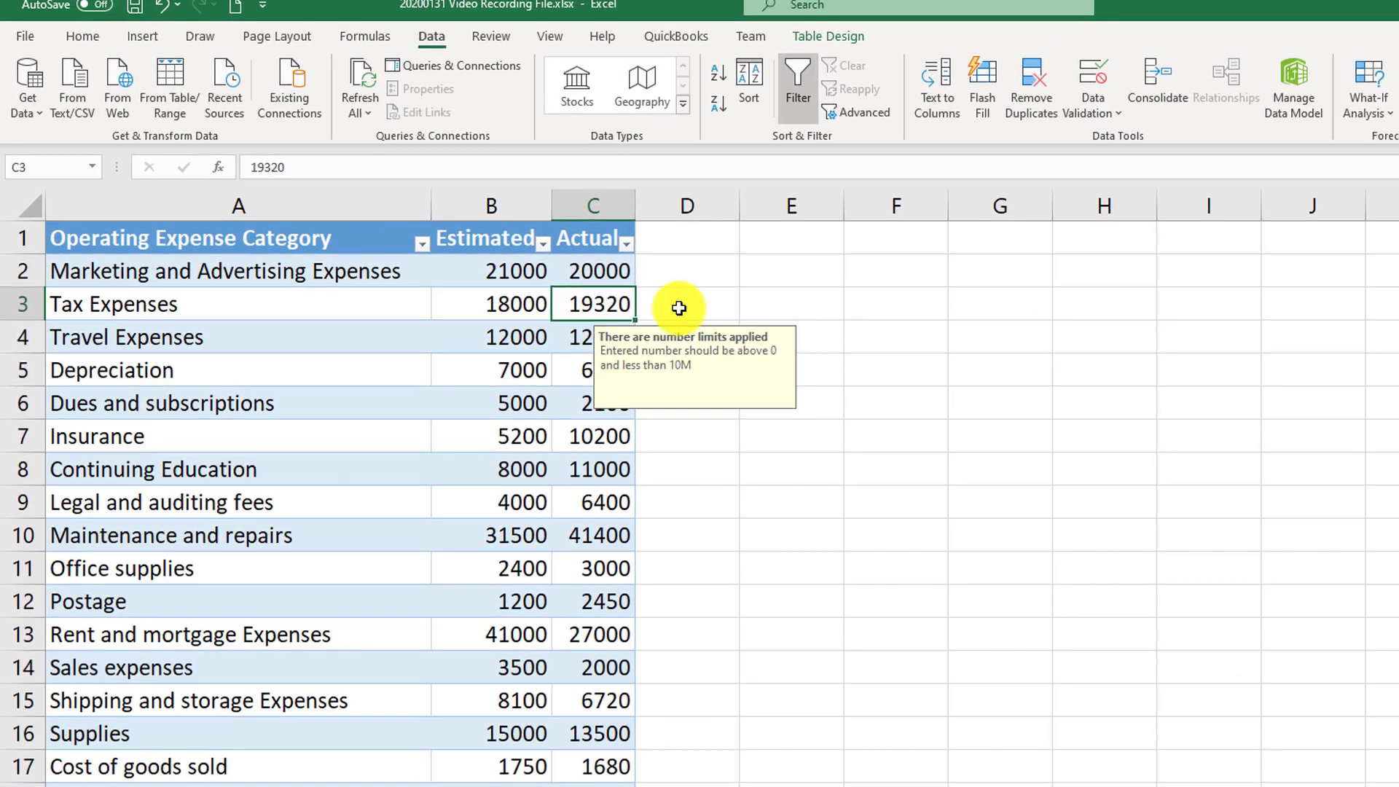
pyautogui.click(1096, 78)
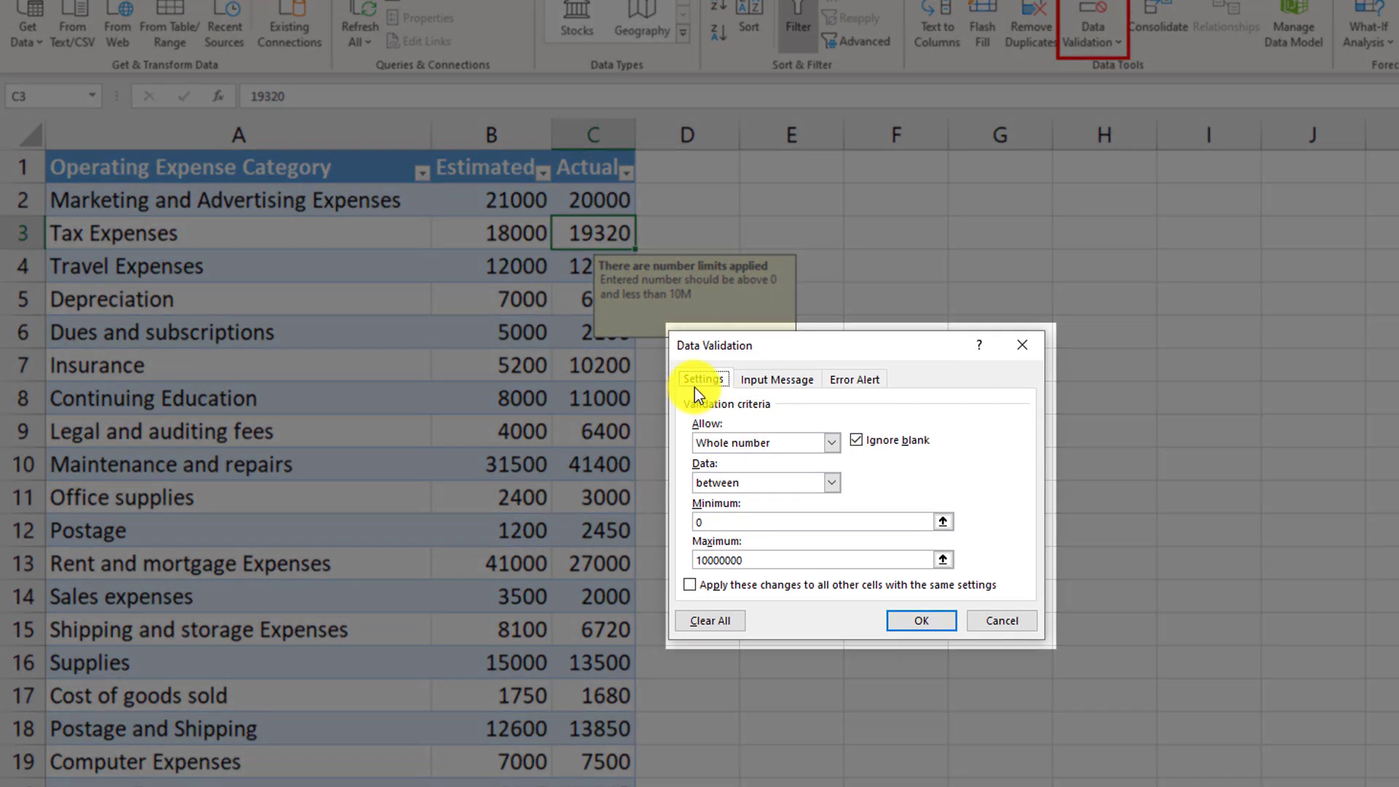
pyautogui.click(833, 442)
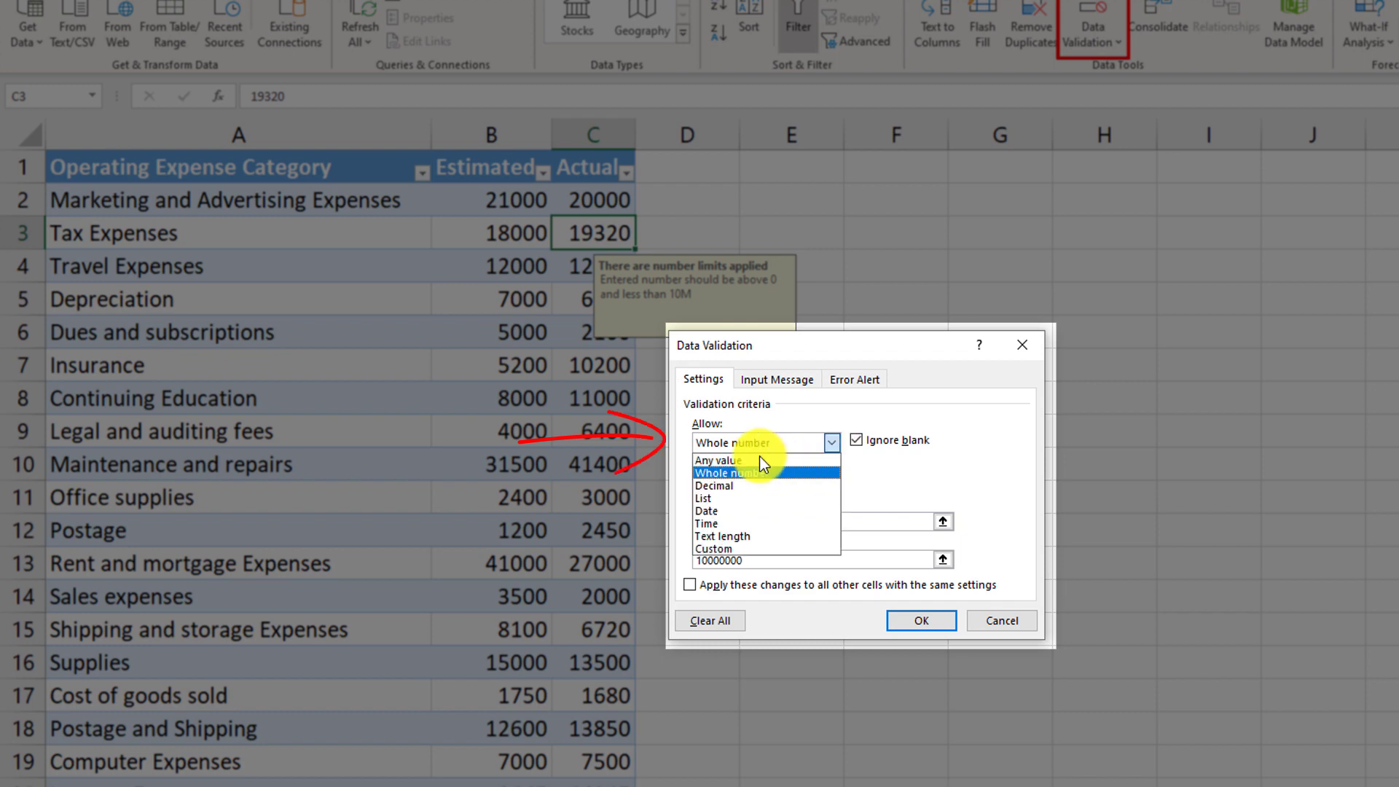
pyautogui.click(730, 461)
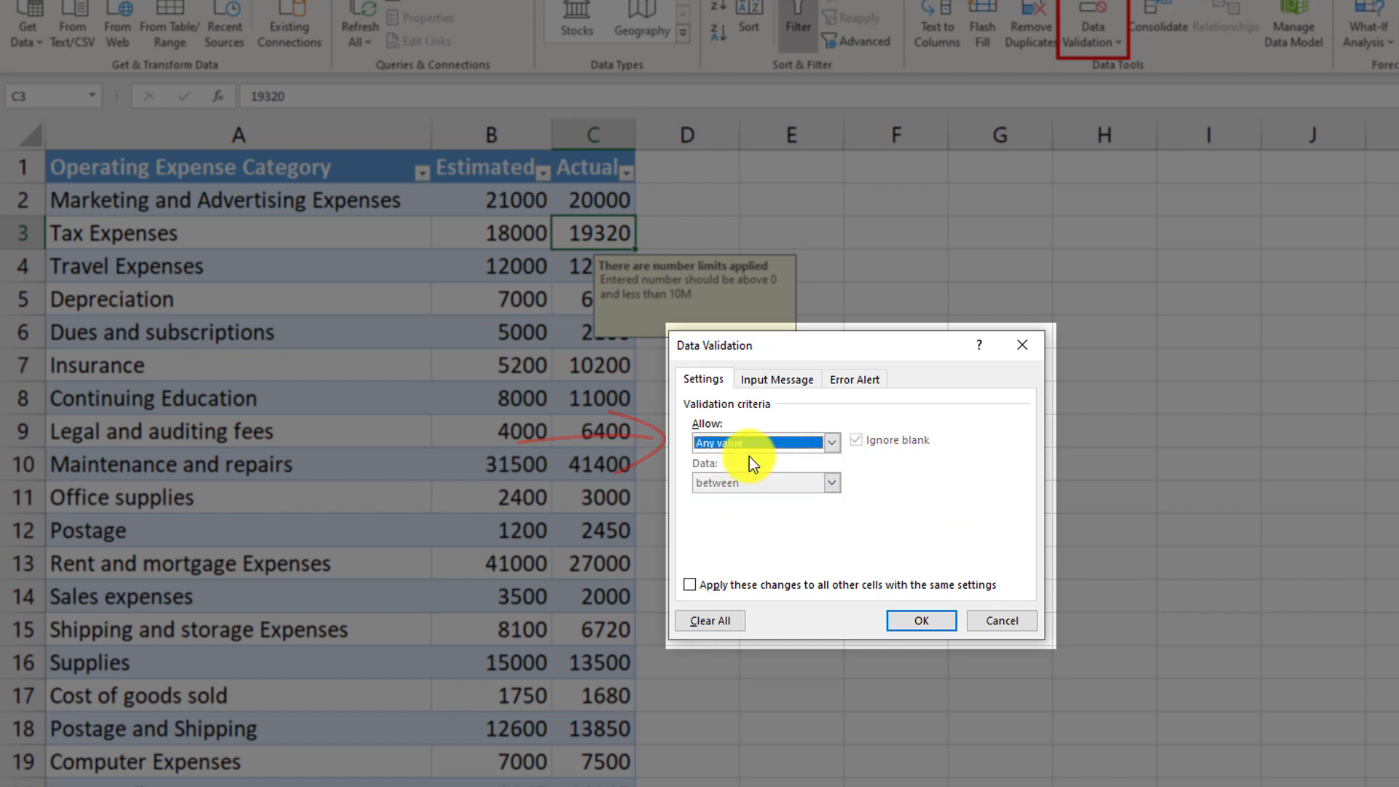
# Clear C3's input message title and text and turn the input message off.
pyautogui.click(784, 378)
pyautogui.moveTo(870, 468); pyautogui.dragTo(632, 470)
pyautogui.press('Delete')
pyautogui.moveTo(972, 511); pyautogui.dragTo(647, 518)
pyautogui.press('Delete')
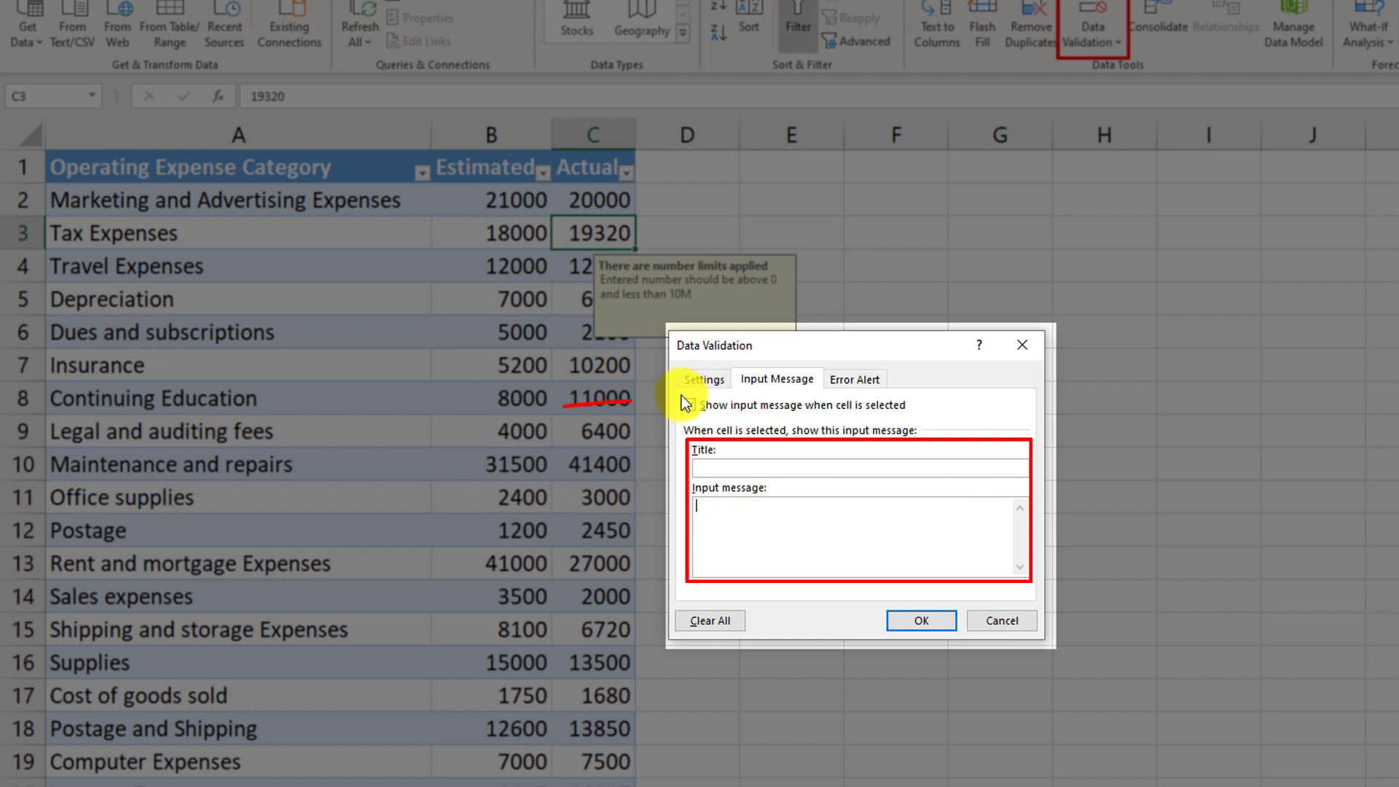
pyautogui.click(690, 404)
# Clear C3's error alert title and message, disable the alert, and apply the changes.
pyautogui.click(851, 379)
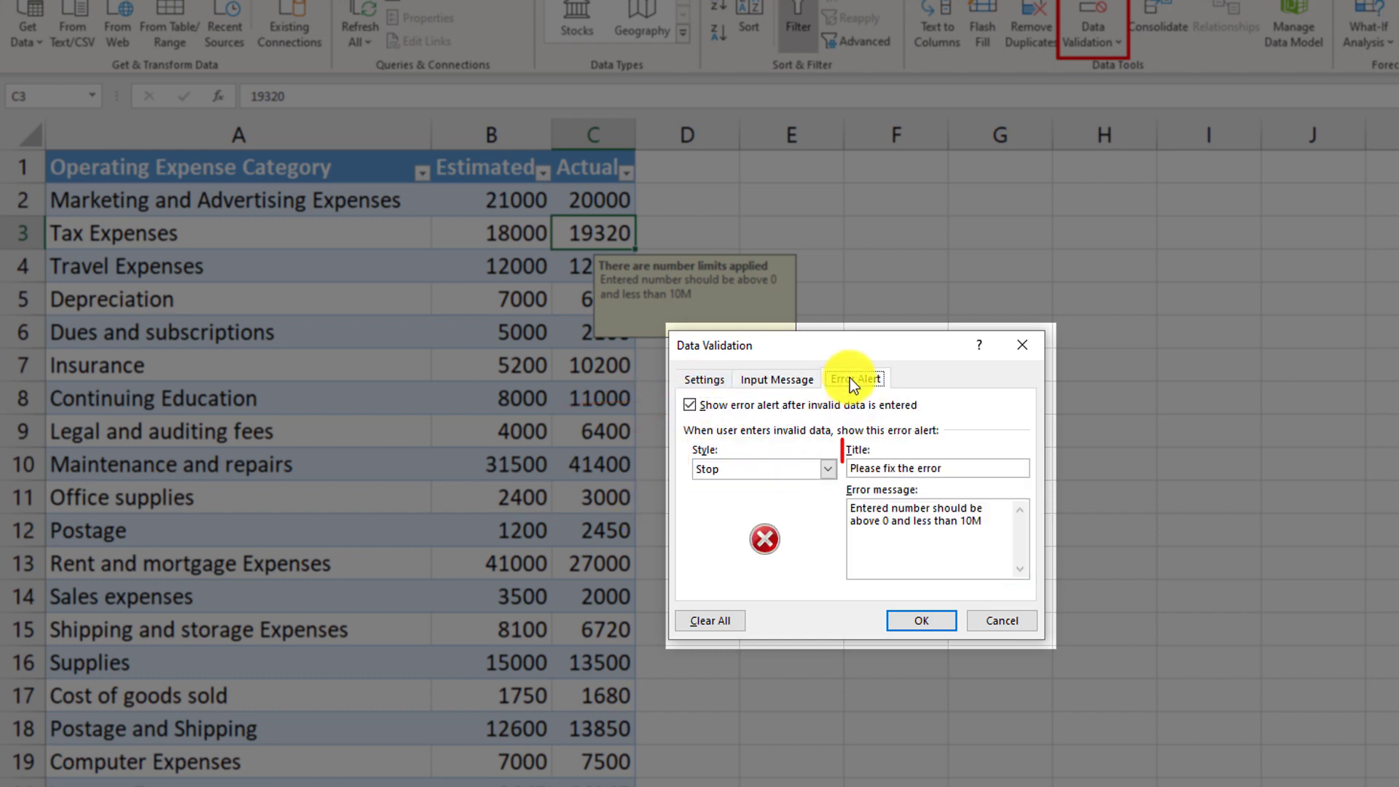
pyautogui.moveTo(959, 470); pyautogui.dragTo(781, 467)
pyautogui.press('Delete')
pyautogui.moveTo(981, 522); pyautogui.dragTo(782, 468)
pyautogui.press('Delete')
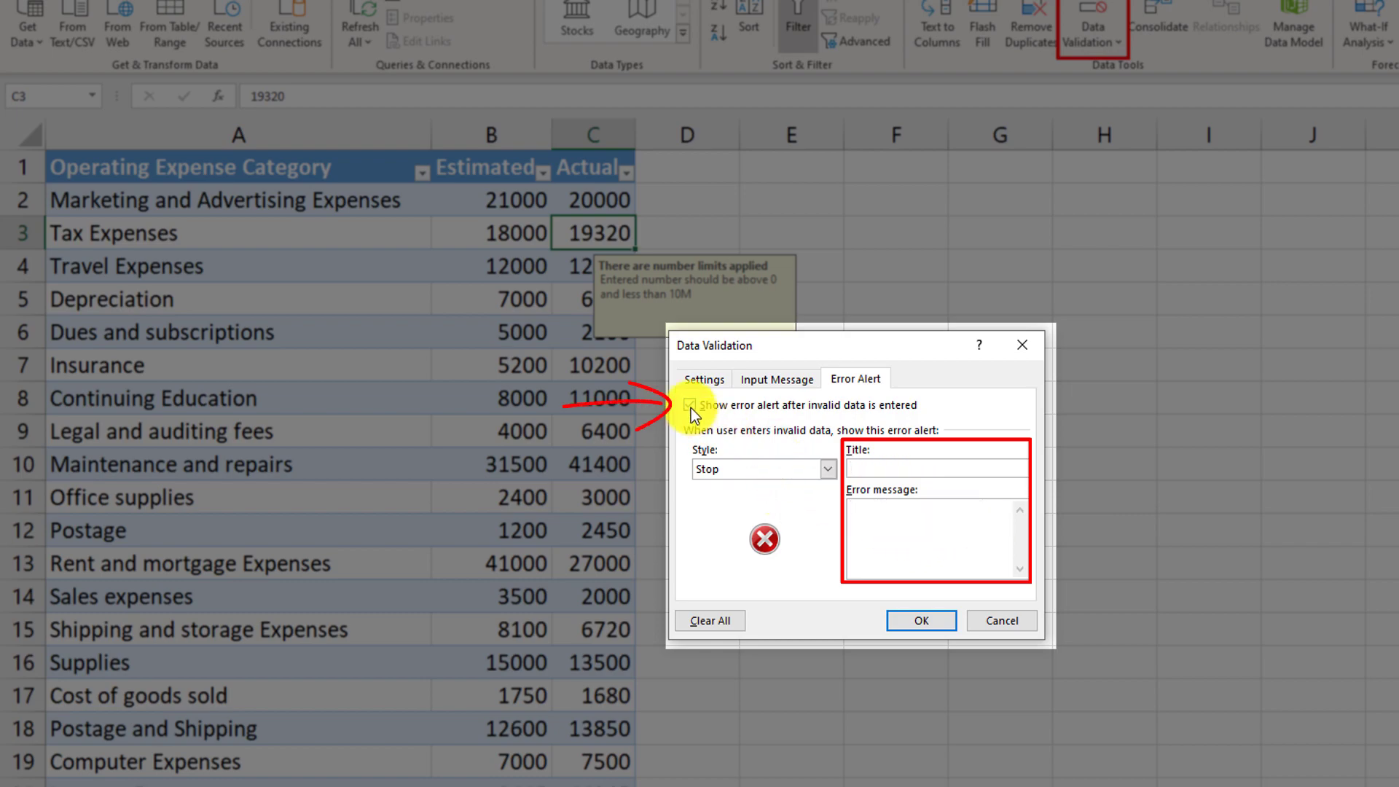
pyautogui.click(690, 405)
pyautogui.click(918, 618)
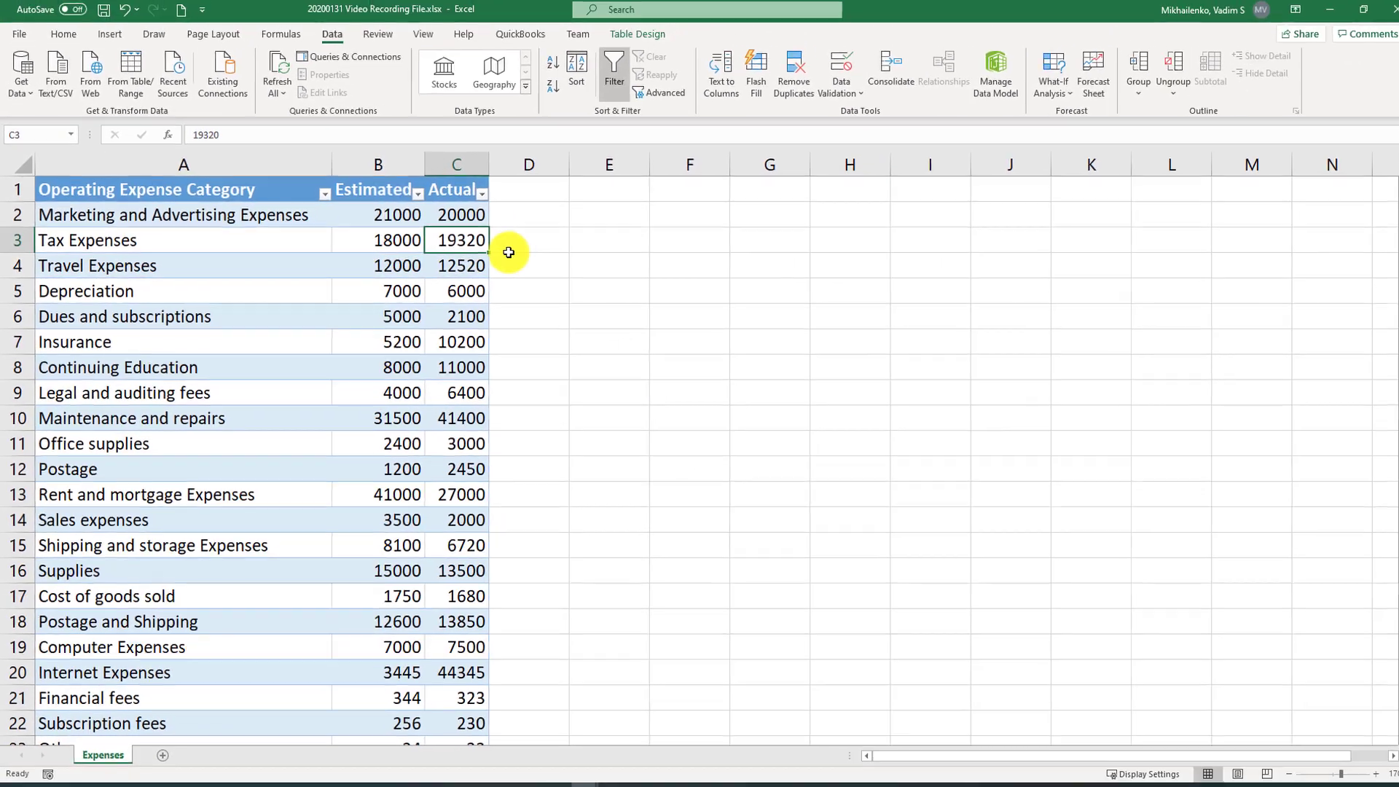
pyautogui.scroll(-1, 660, 524)
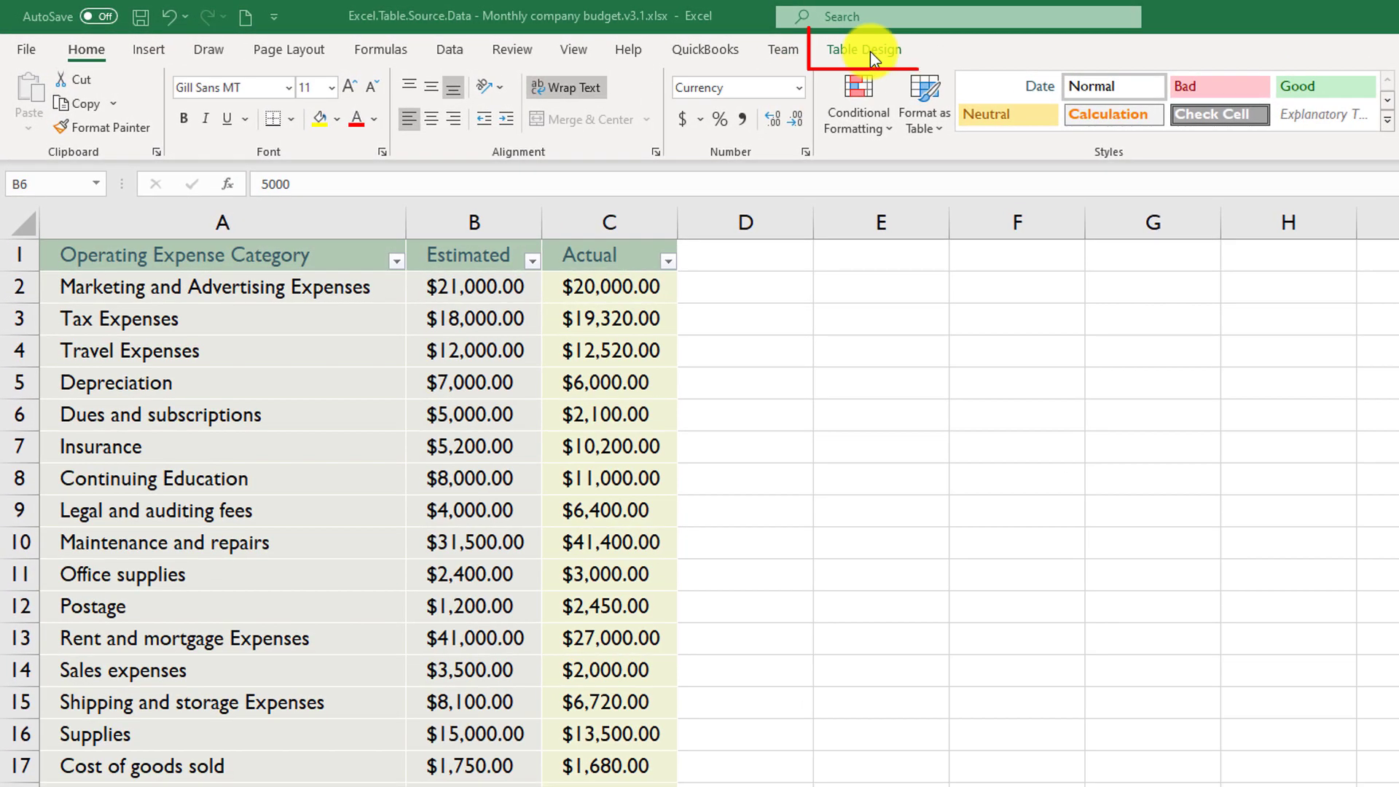
# Convert the Company Operating Expenses (2) expense table back to a normal range.
pyautogui.click(874, 49)
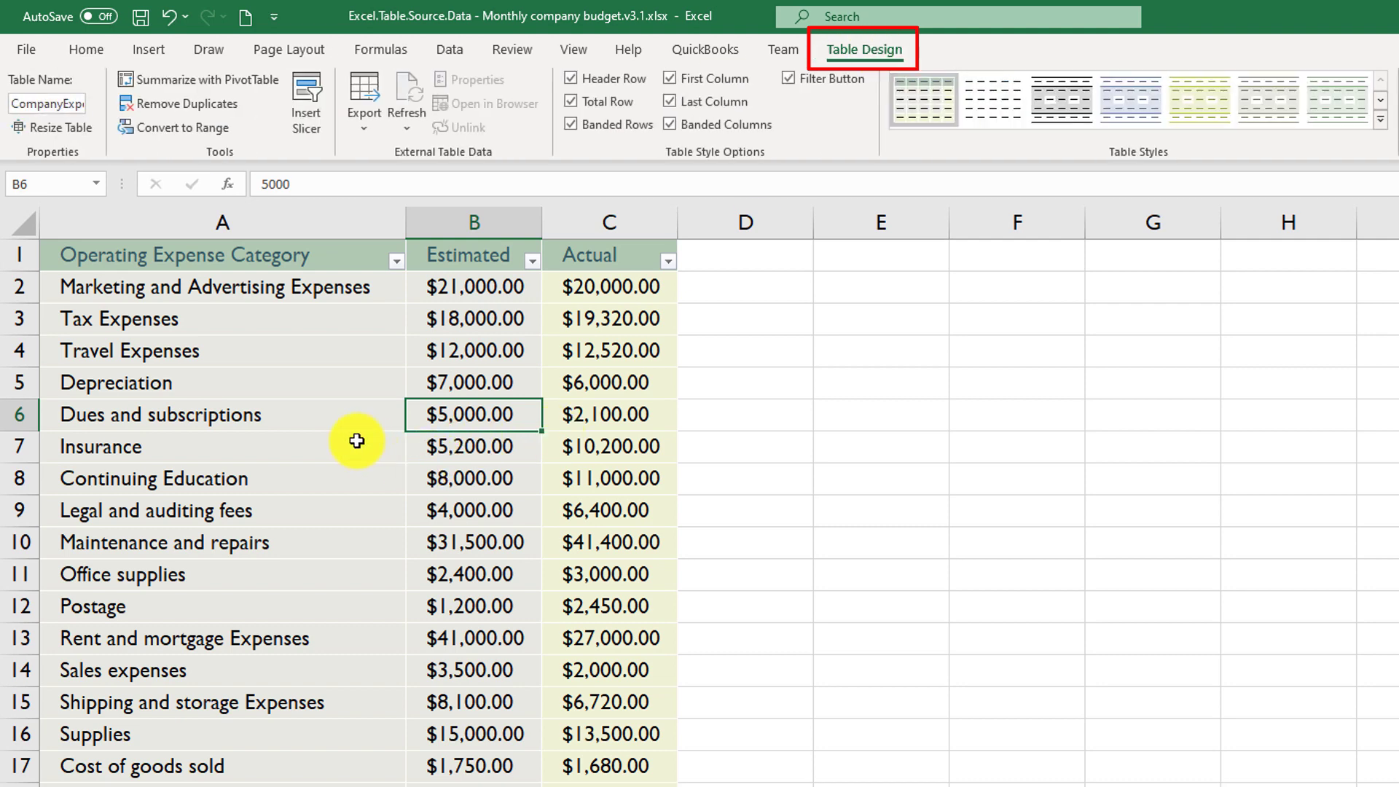
pyautogui.click(315, 423)
pyautogui.click(334, 450)
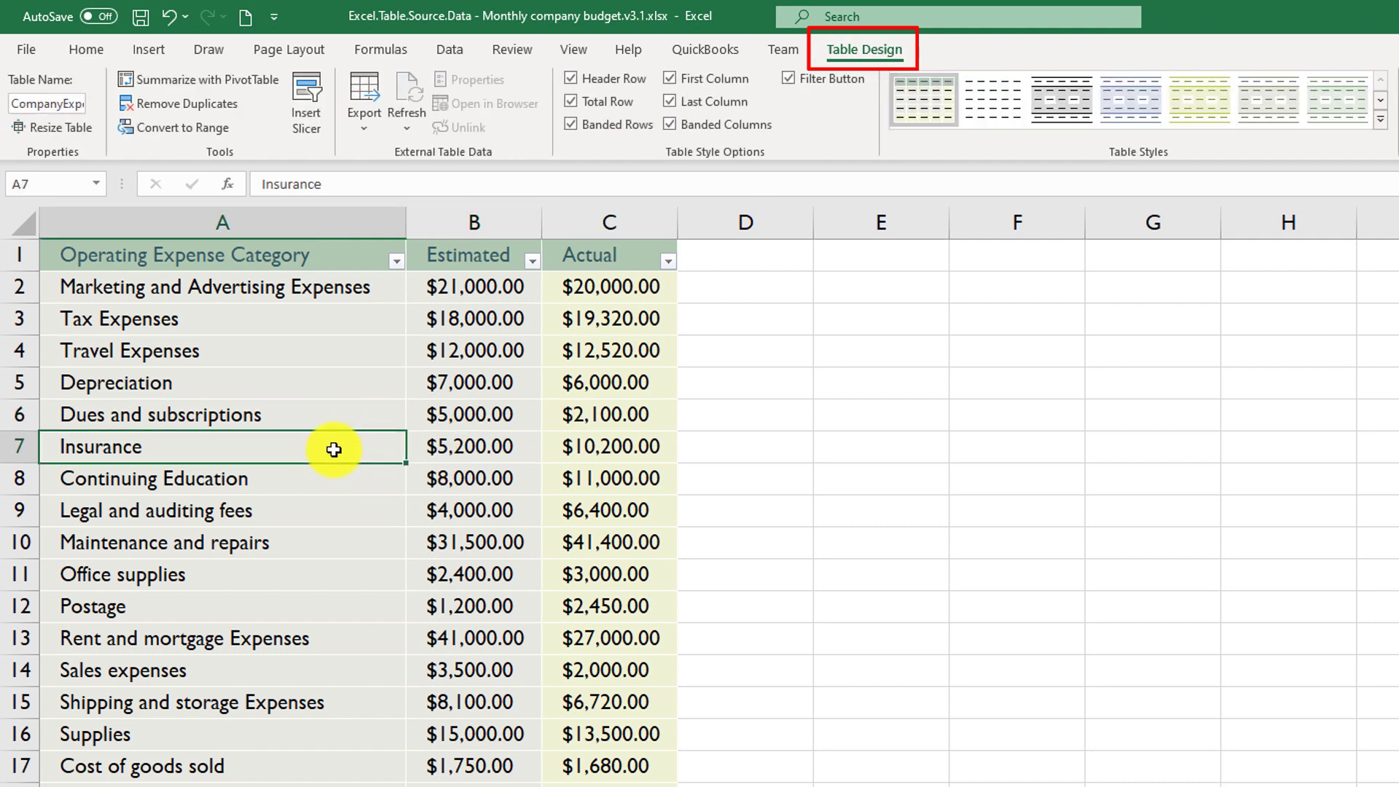
pyautogui.click(472, 458)
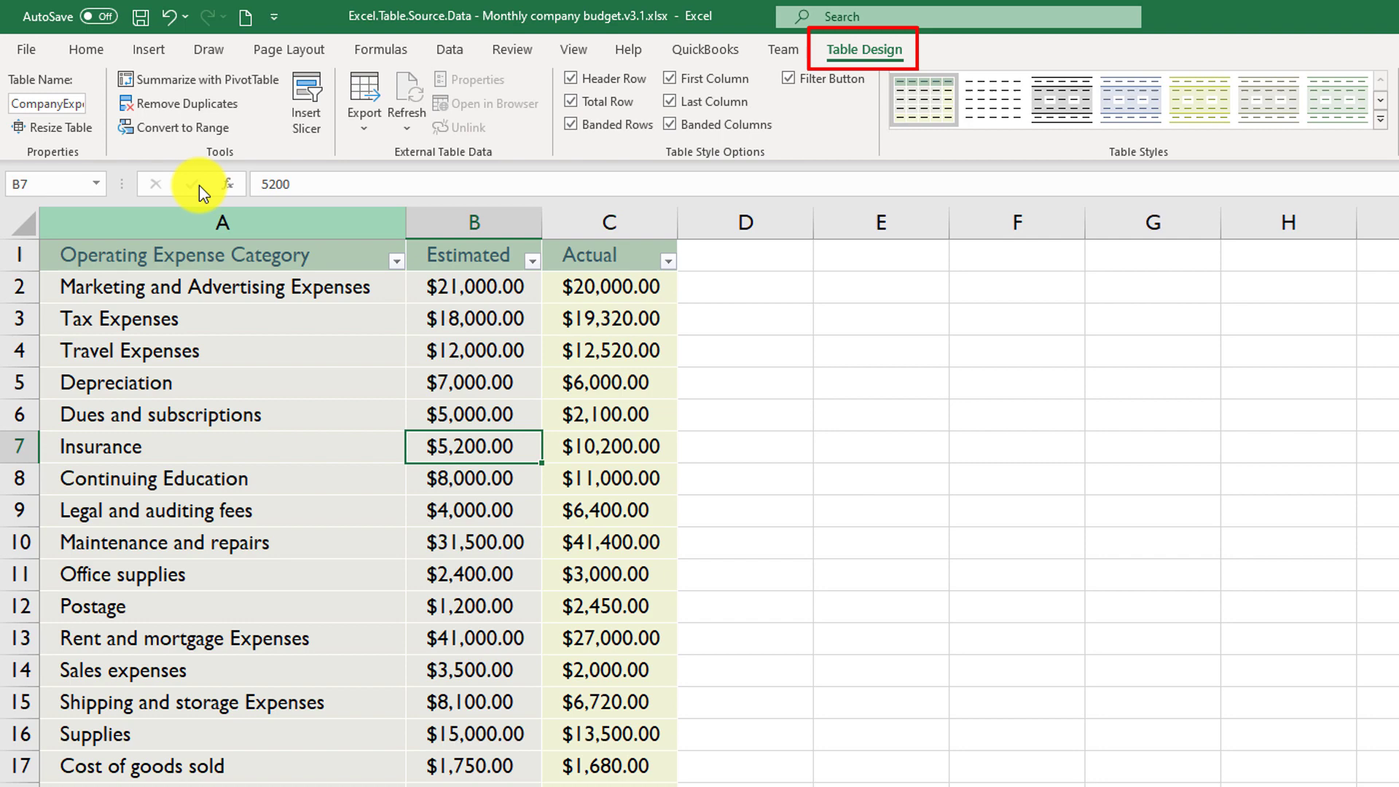
pyautogui.click(318, 404)
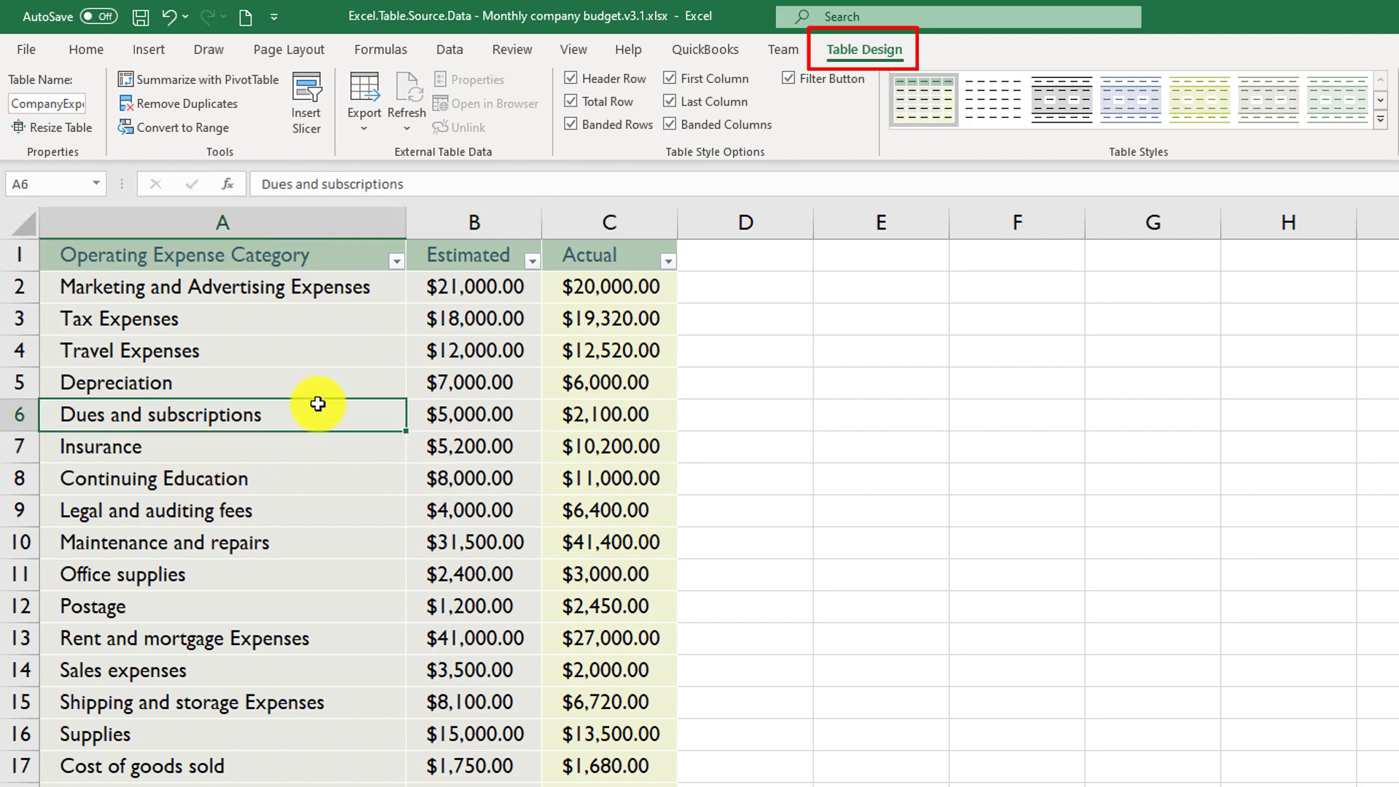
pyautogui.click(189, 135)
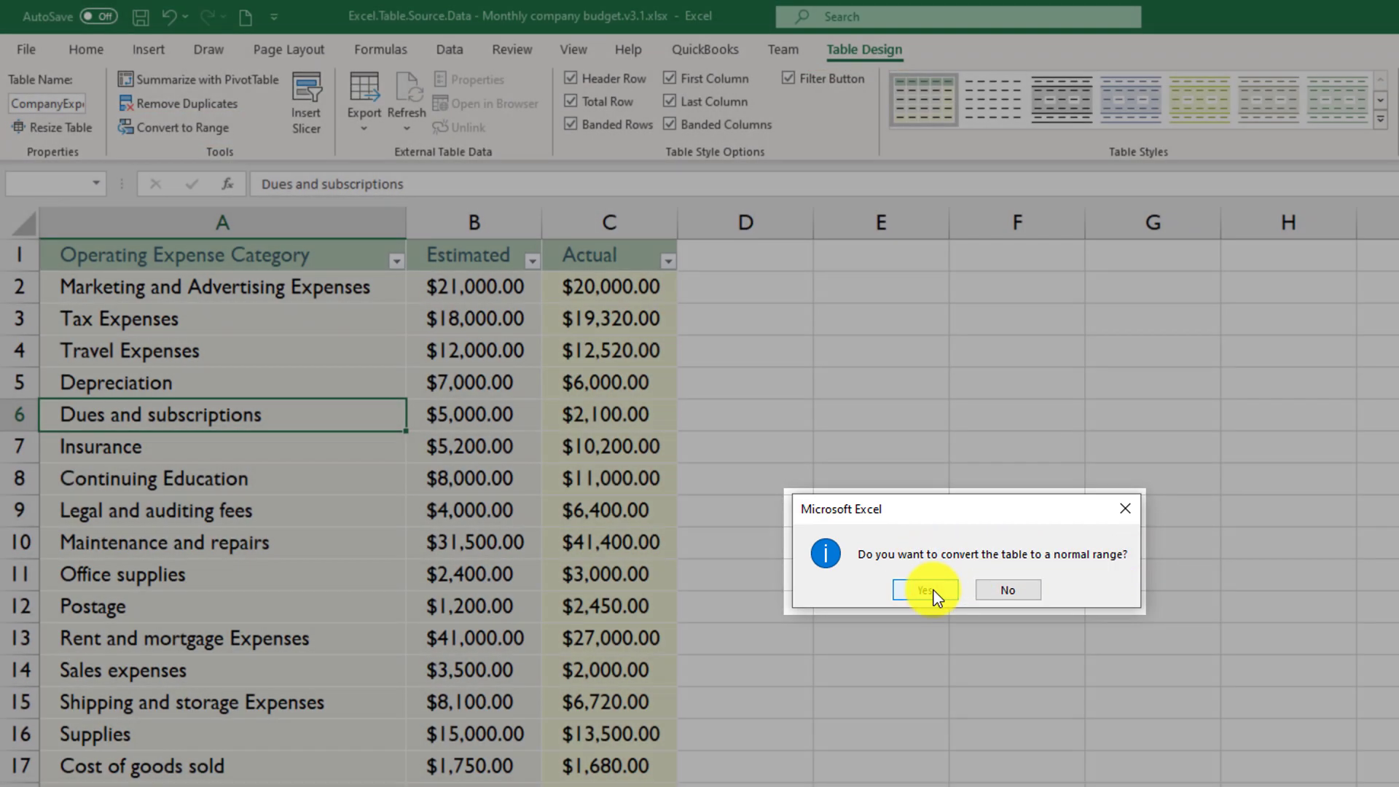
pyautogui.click(936, 591)
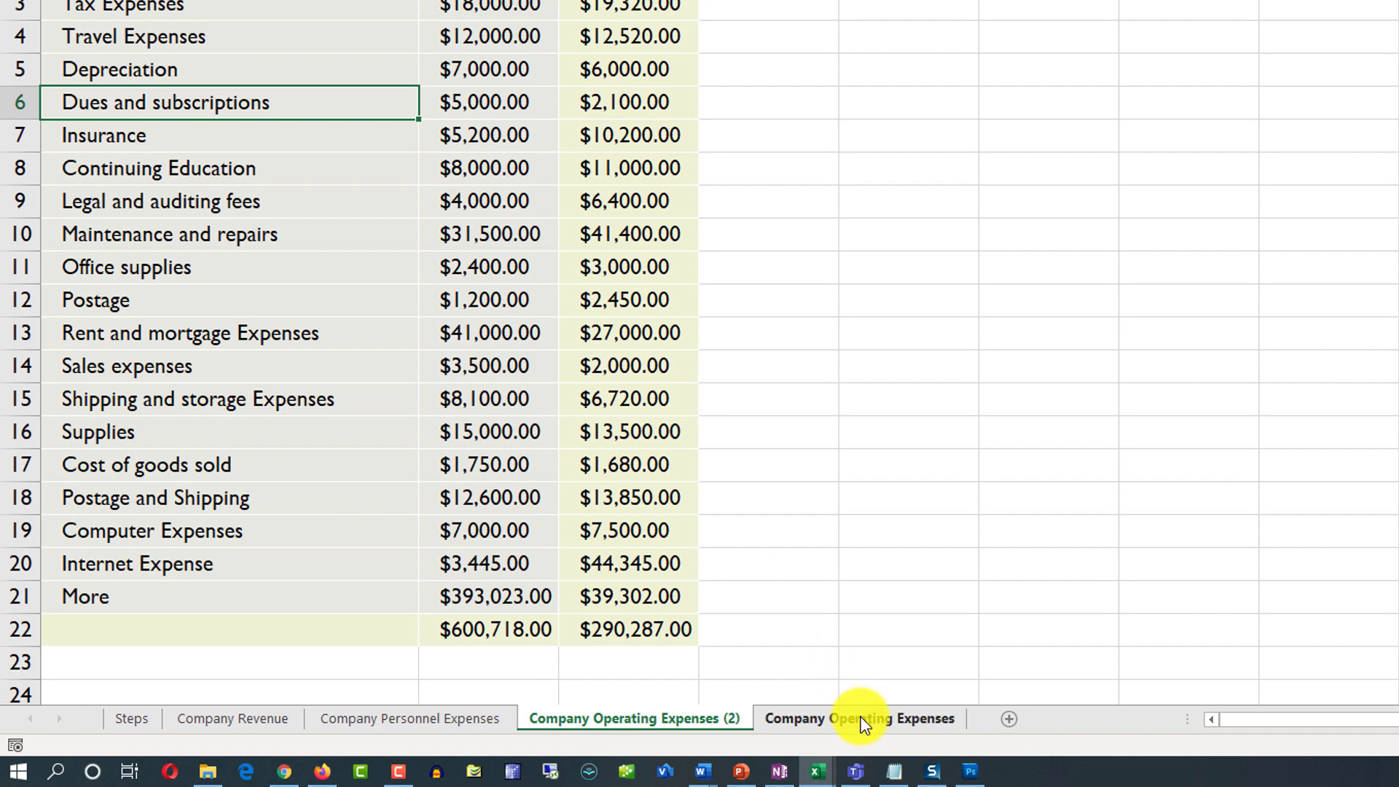
# Review the original table's category filter options and table design settings.
pyautogui.press('Up')
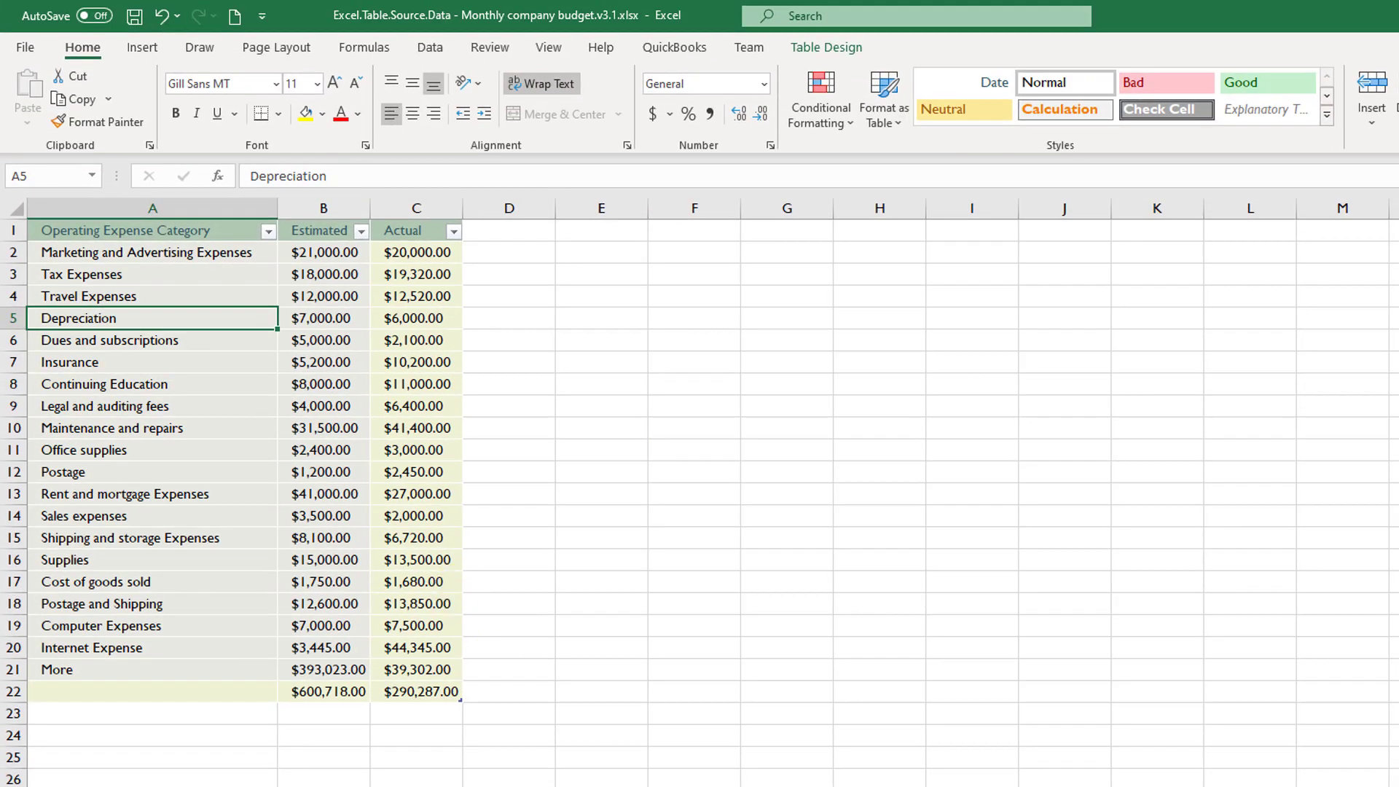
pyautogui.scroll(2, 758, 470)
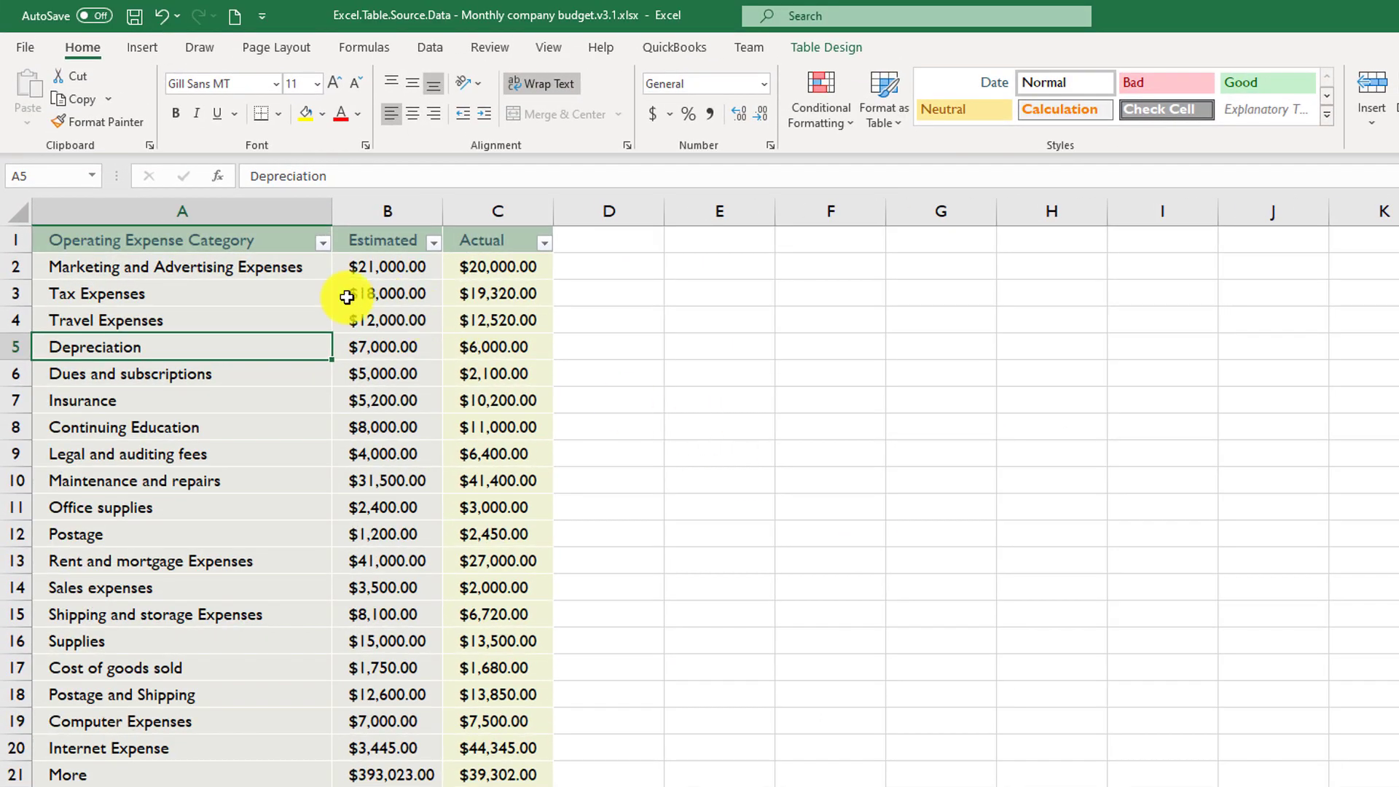
pyautogui.click(322, 245)
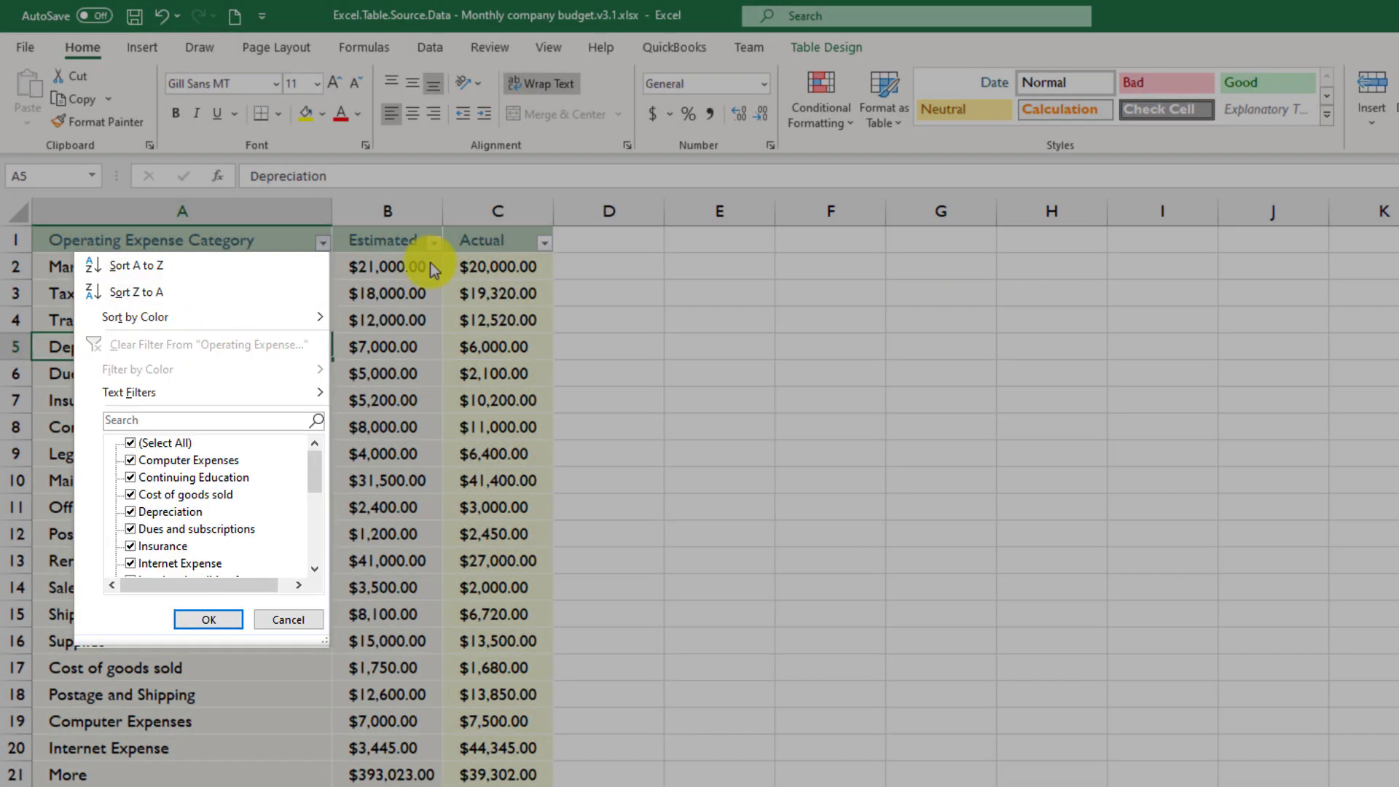
pyautogui.click(415, 354)
pyautogui.click(402, 376)
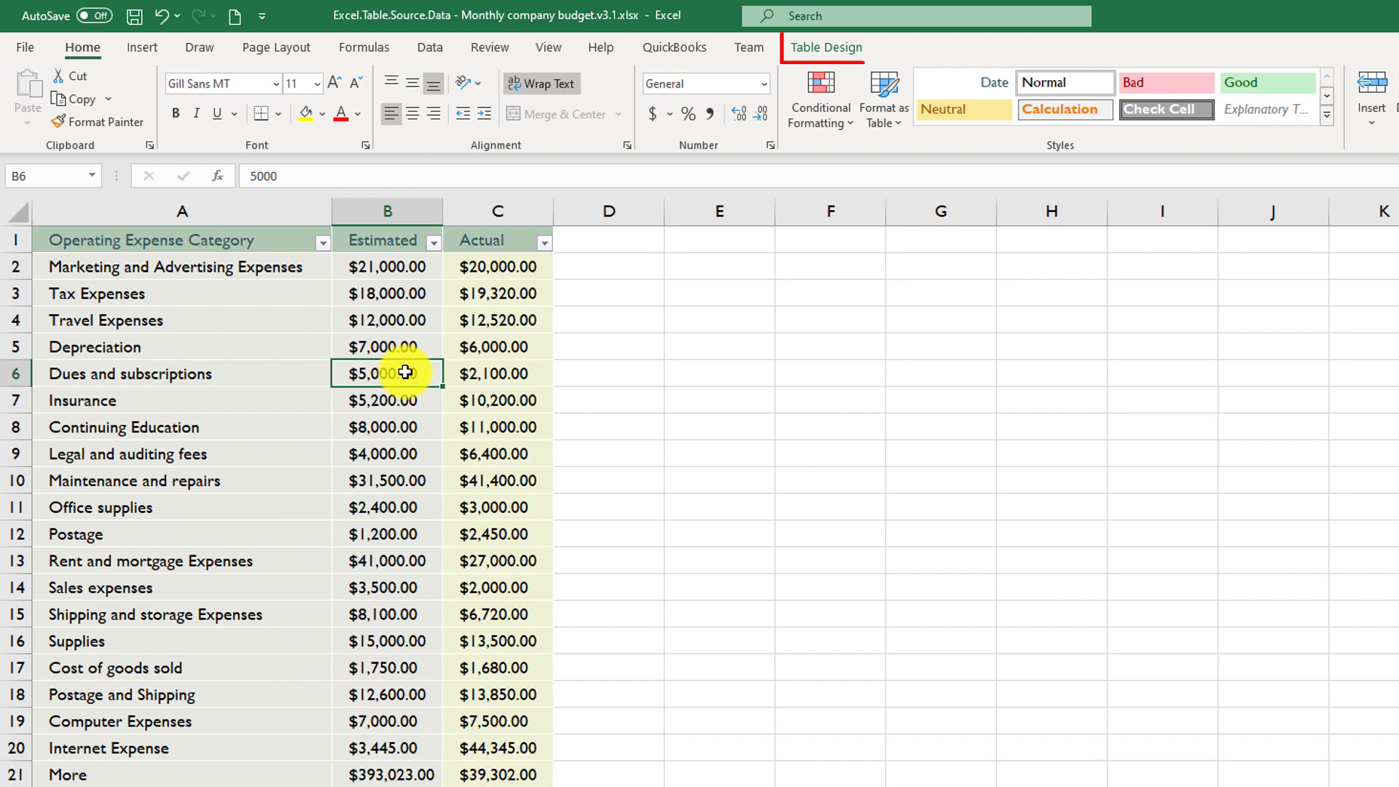
pyautogui.click(832, 45)
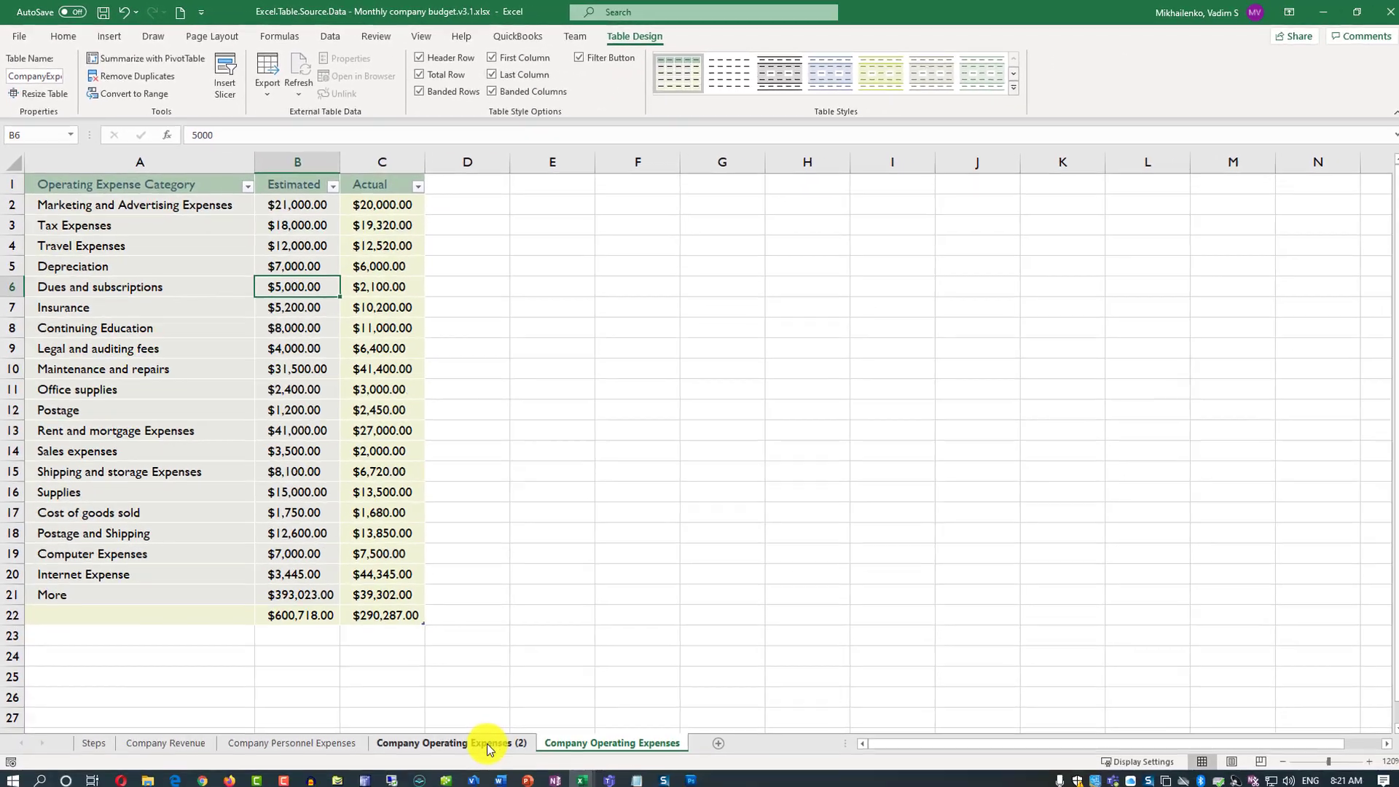
# Switch to the Company Operating Expenses (2) sheet and select cells in its plain range.
pyautogui.click(487, 743)
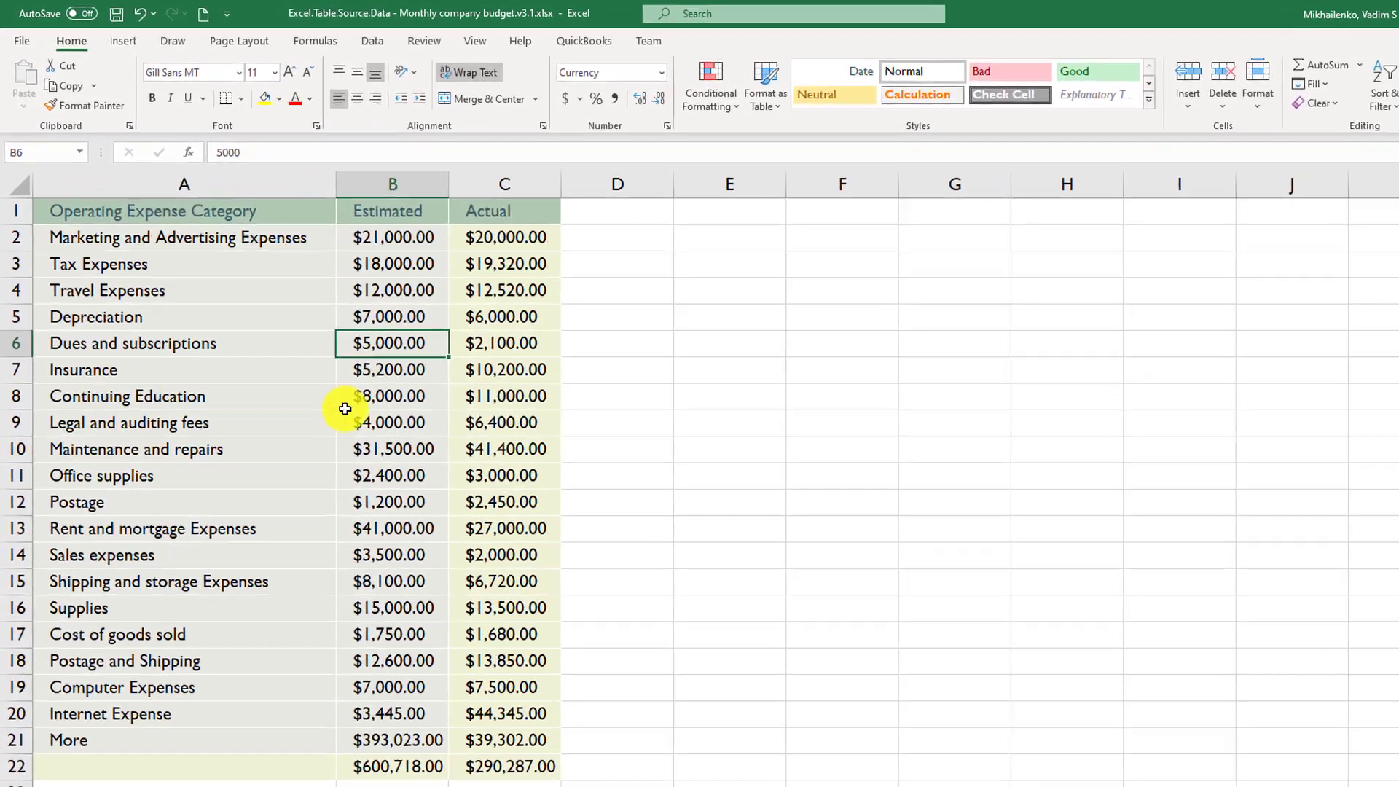
pyautogui.click(346, 368)
pyautogui.click(277, 388)
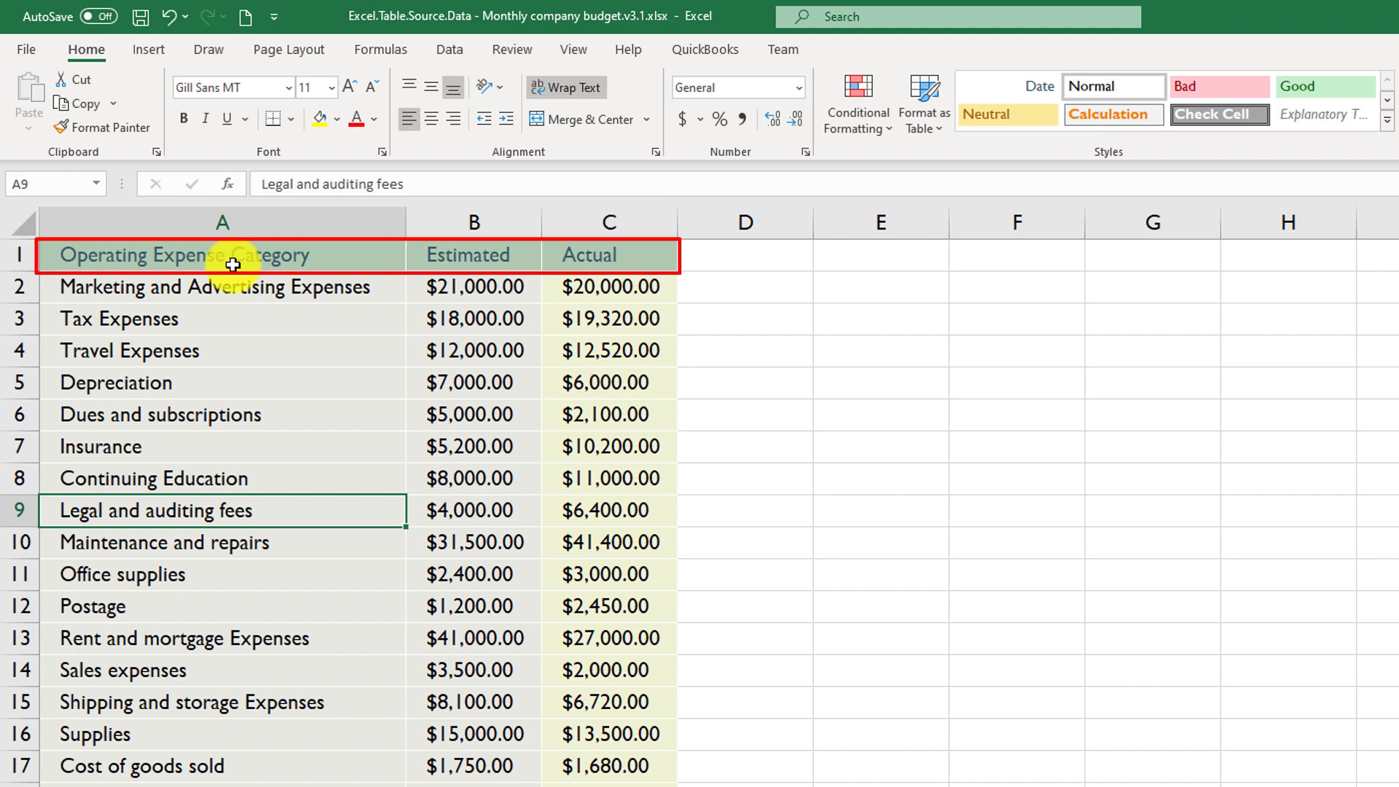
# Reset A1:C22 to the Normal cell style, then open the category column's filter options.
pyautogui.moveTo(234, 256)
pyautogui.mouseDown()
pyautogui.moveTo(556, 269)
pyautogui.moveTo(612, 783)
pyautogui.mouseUp()
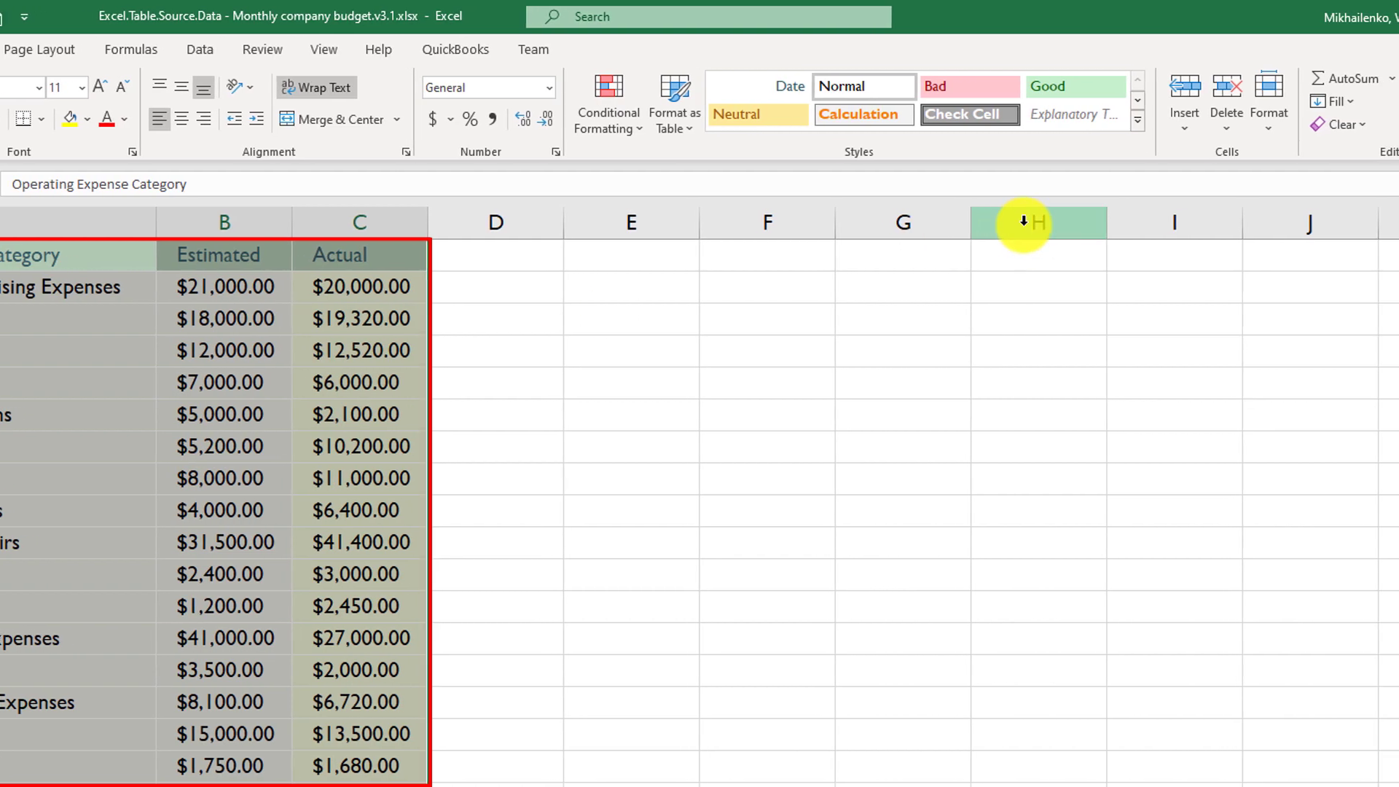
pyautogui.click(1119, 124)
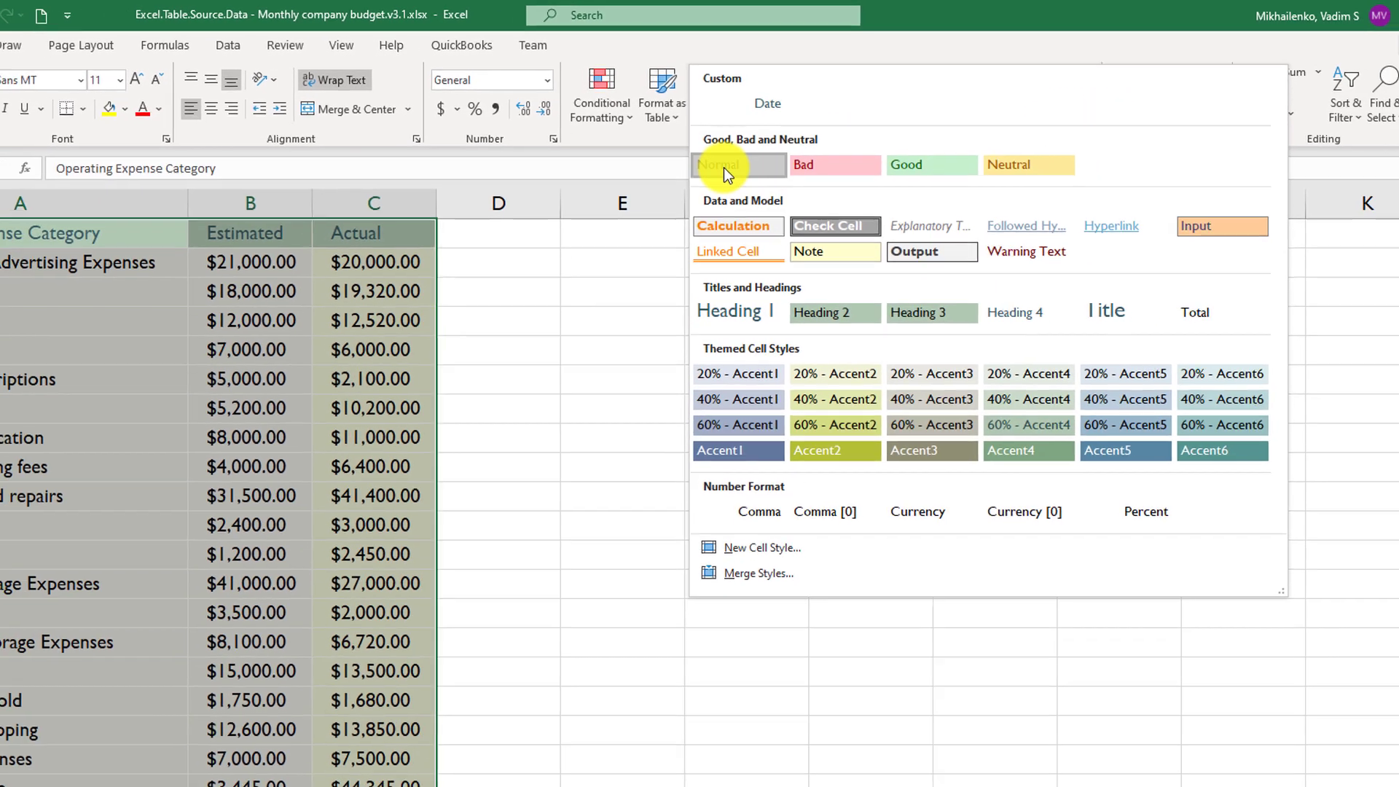
pyautogui.click(741, 180)
pyautogui.click(517, 348)
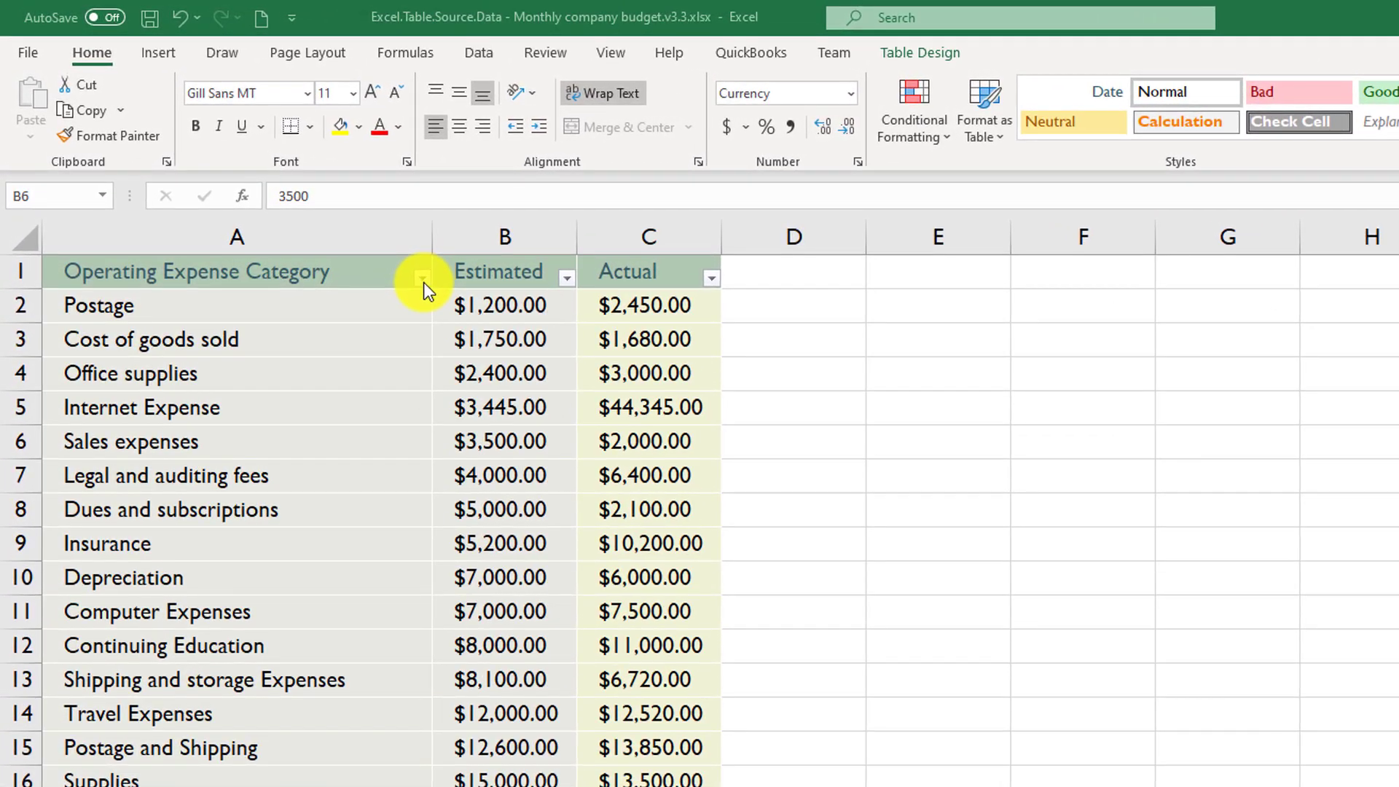
pyautogui.click(423, 282)
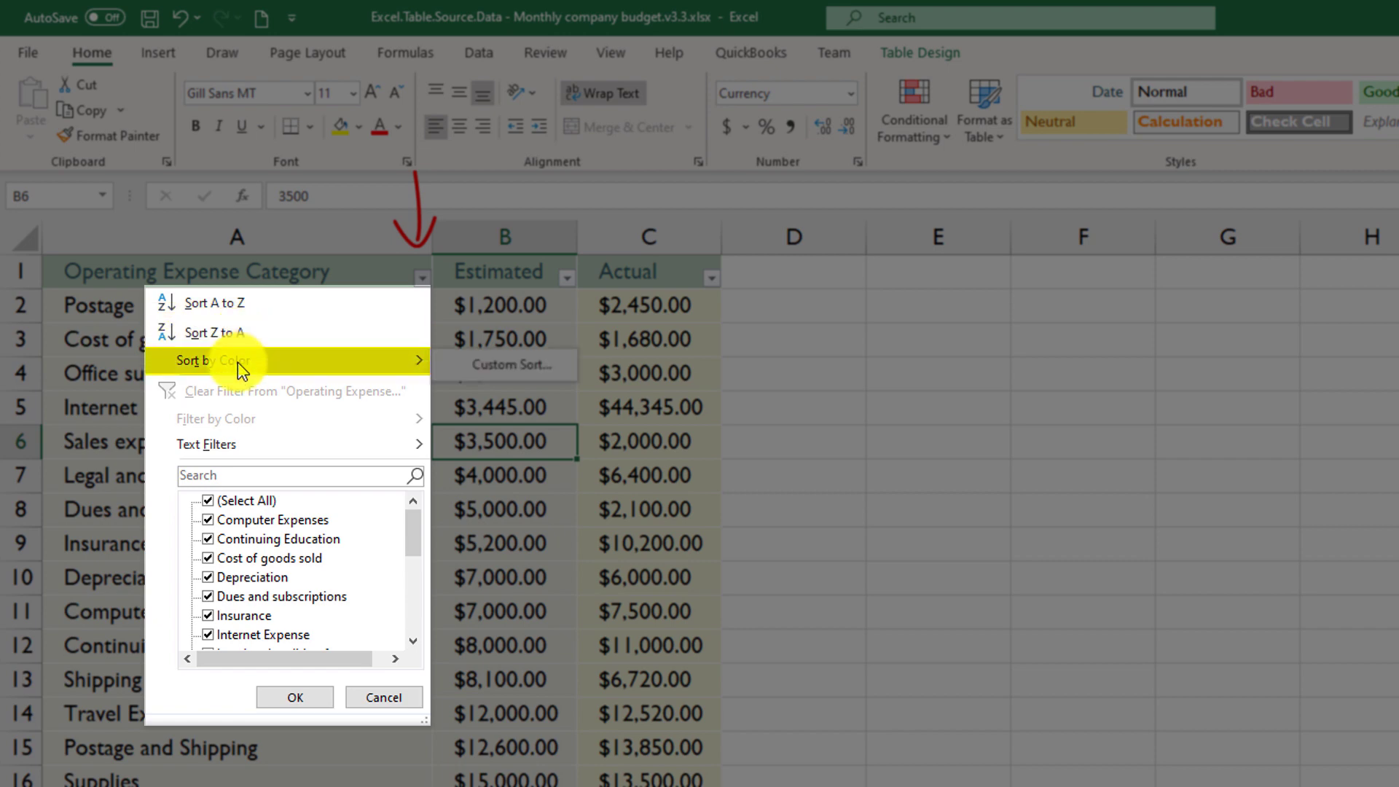
# Sort categories A to Z, then sort the Estimated column from largest to smallest.
pyautogui.moveTo(261, 445)
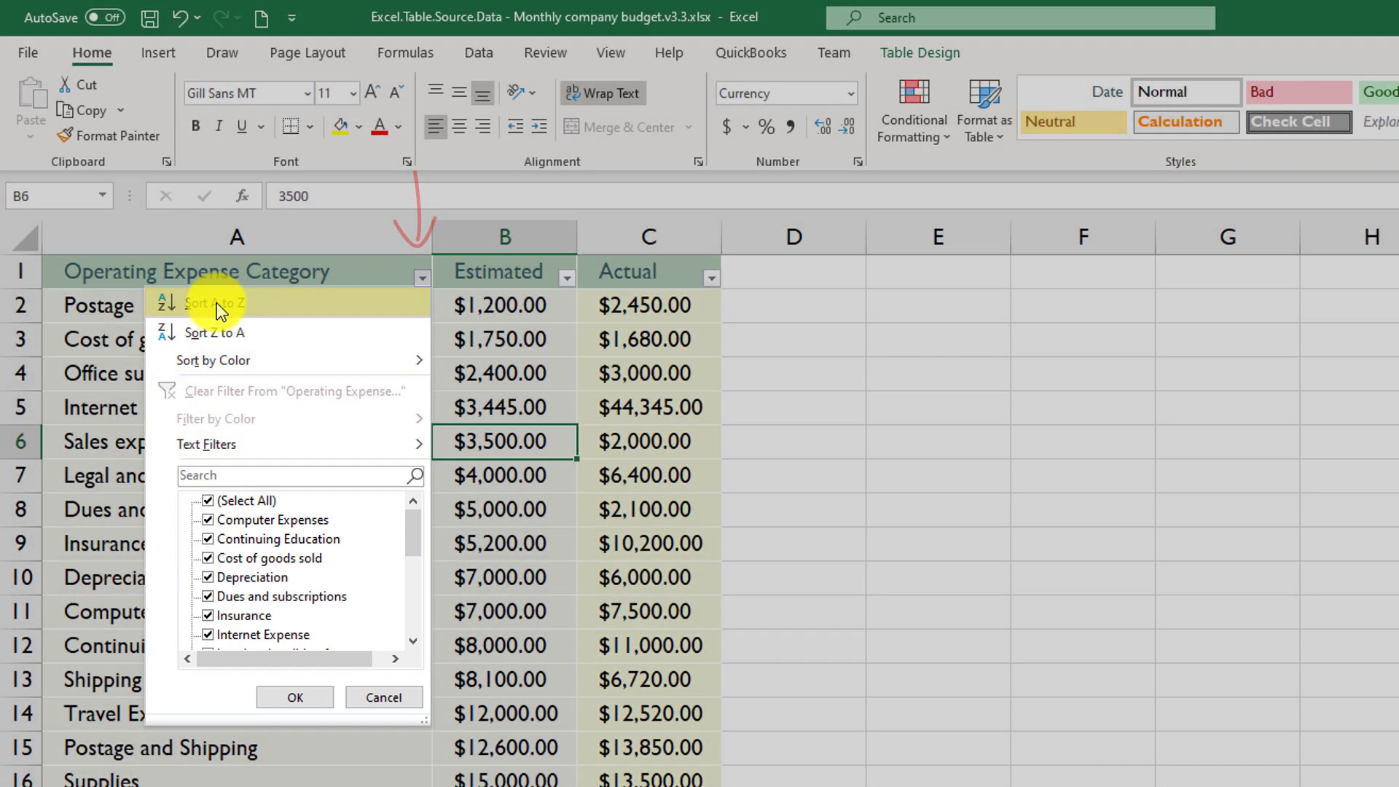
pyautogui.click(216, 302)
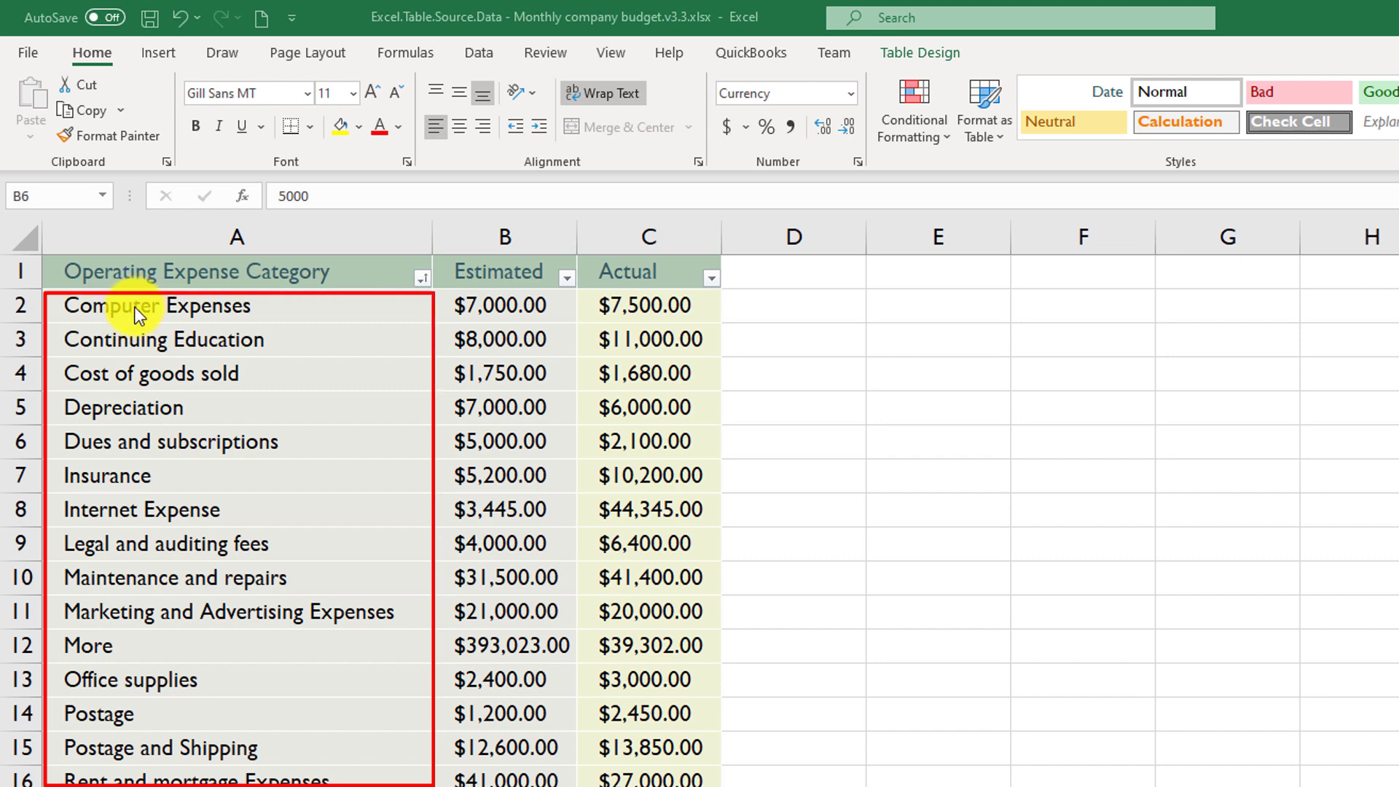
pyautogui.click(76, 302)
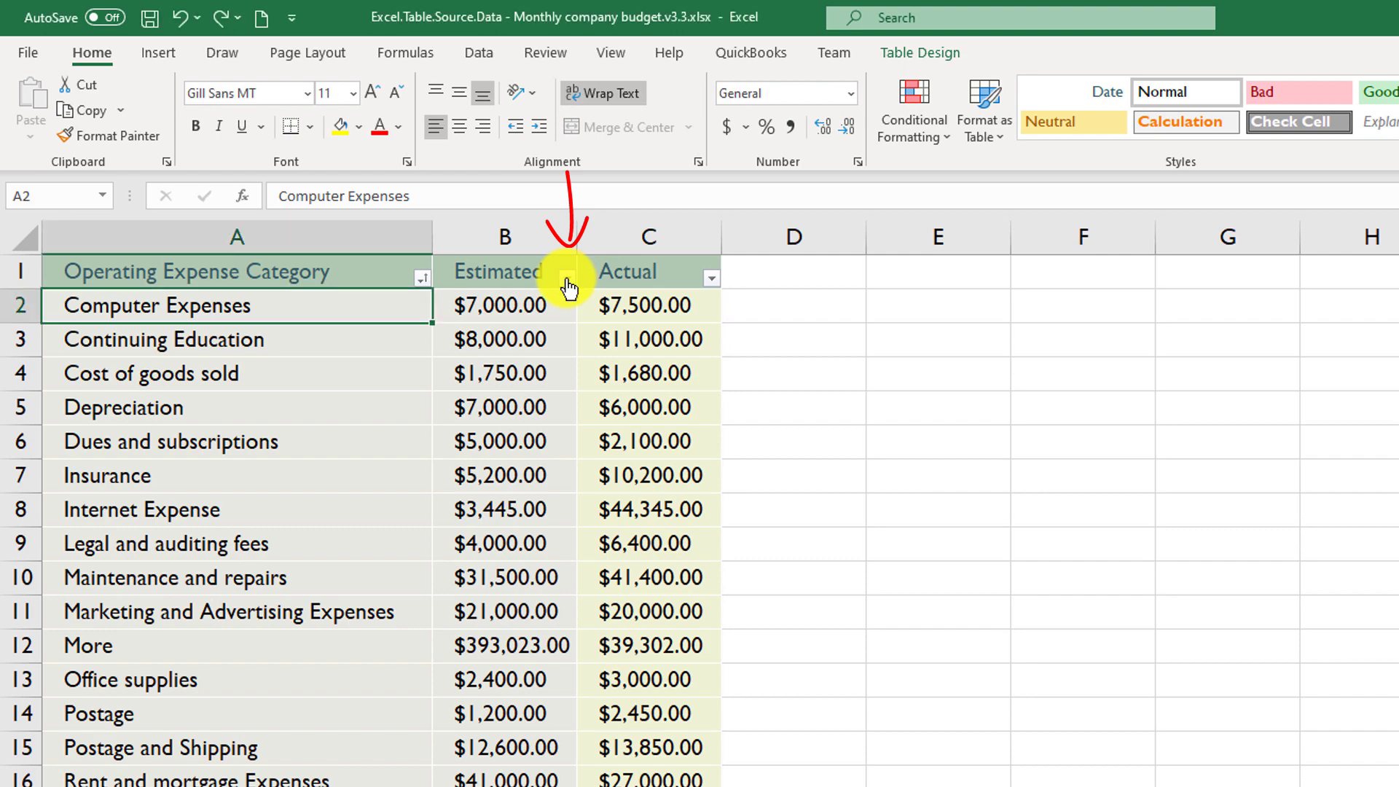
pyautogui.click(567, 278)
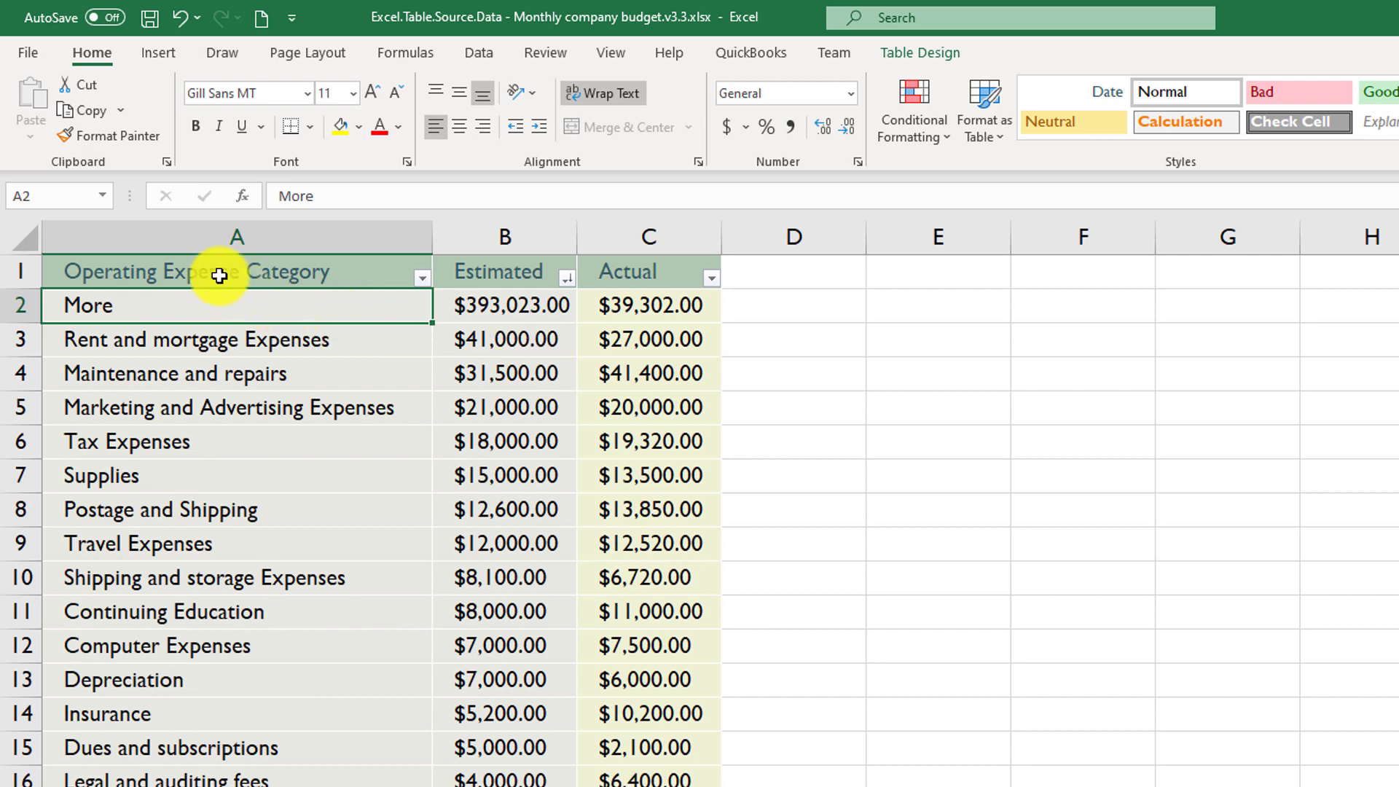
pyautogui.click(233, 240)
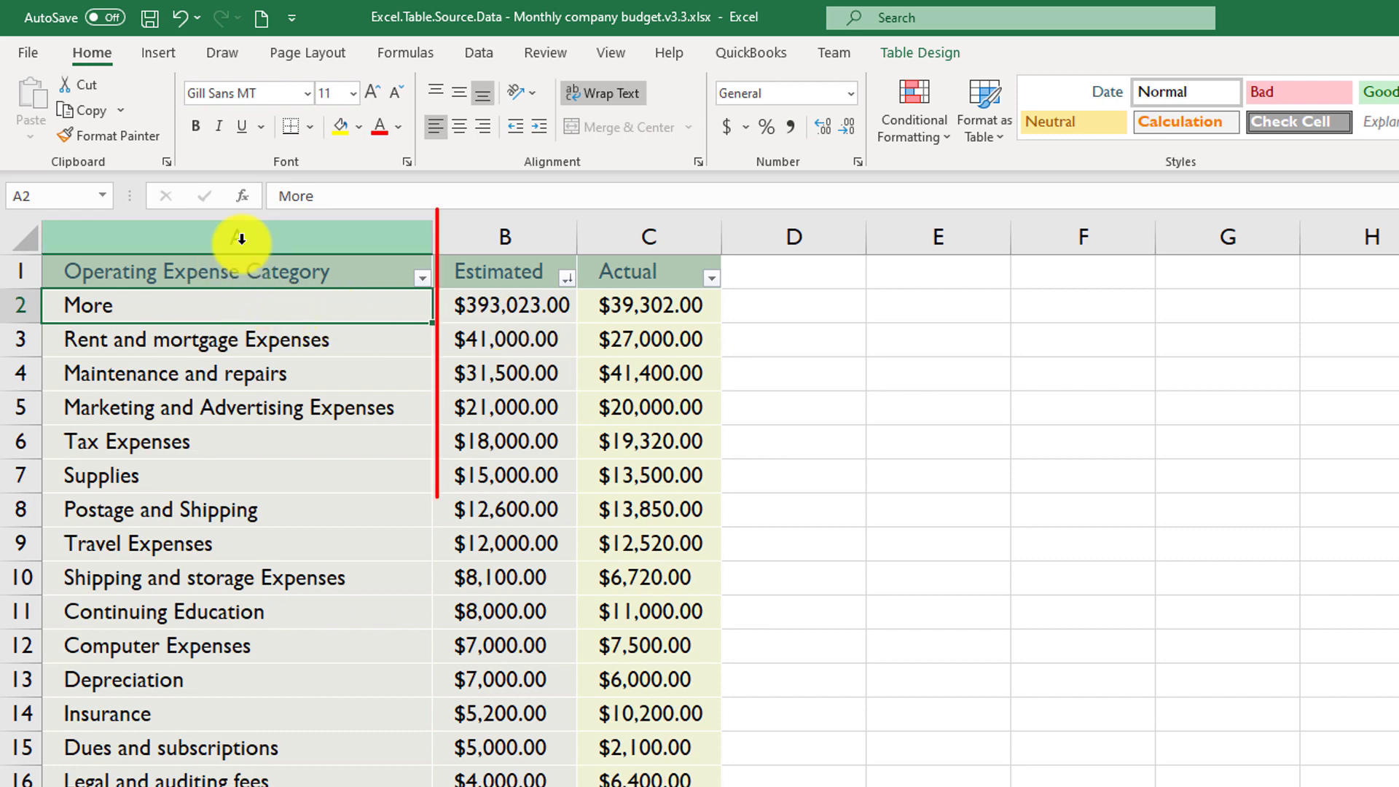
pyautogui.click(481, 235)
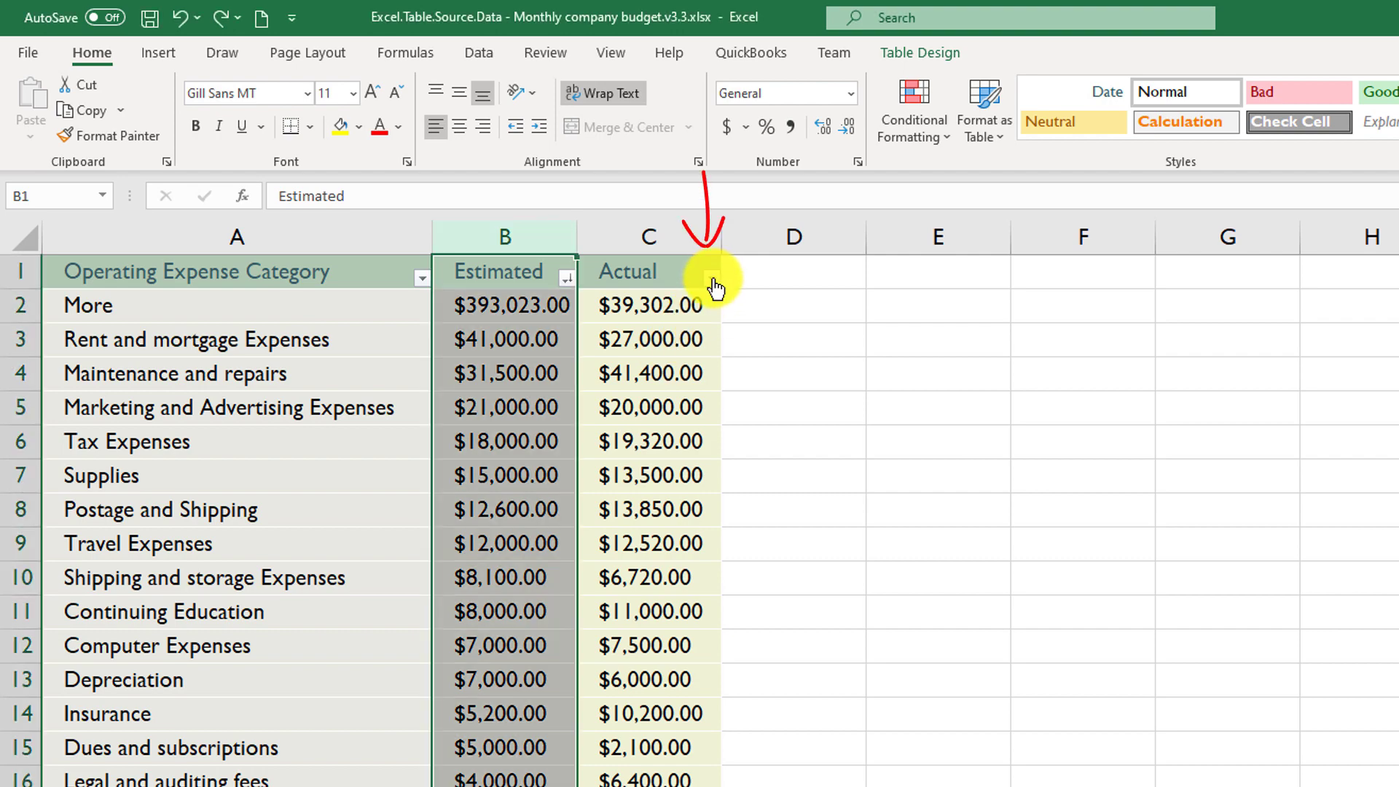
pyautogui.click(712, 278)
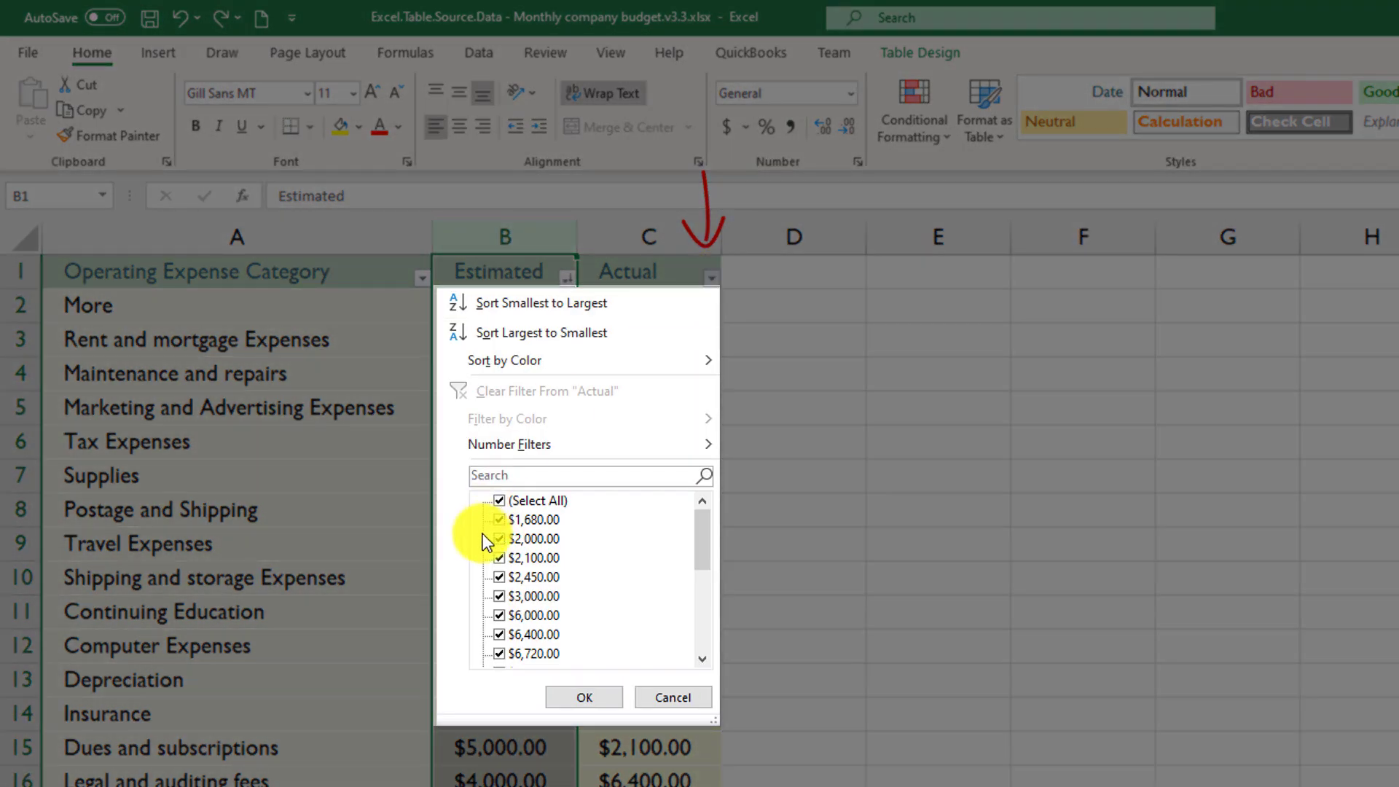
pyautogui.click(501, 500)
pyautogui.click(500, 539)
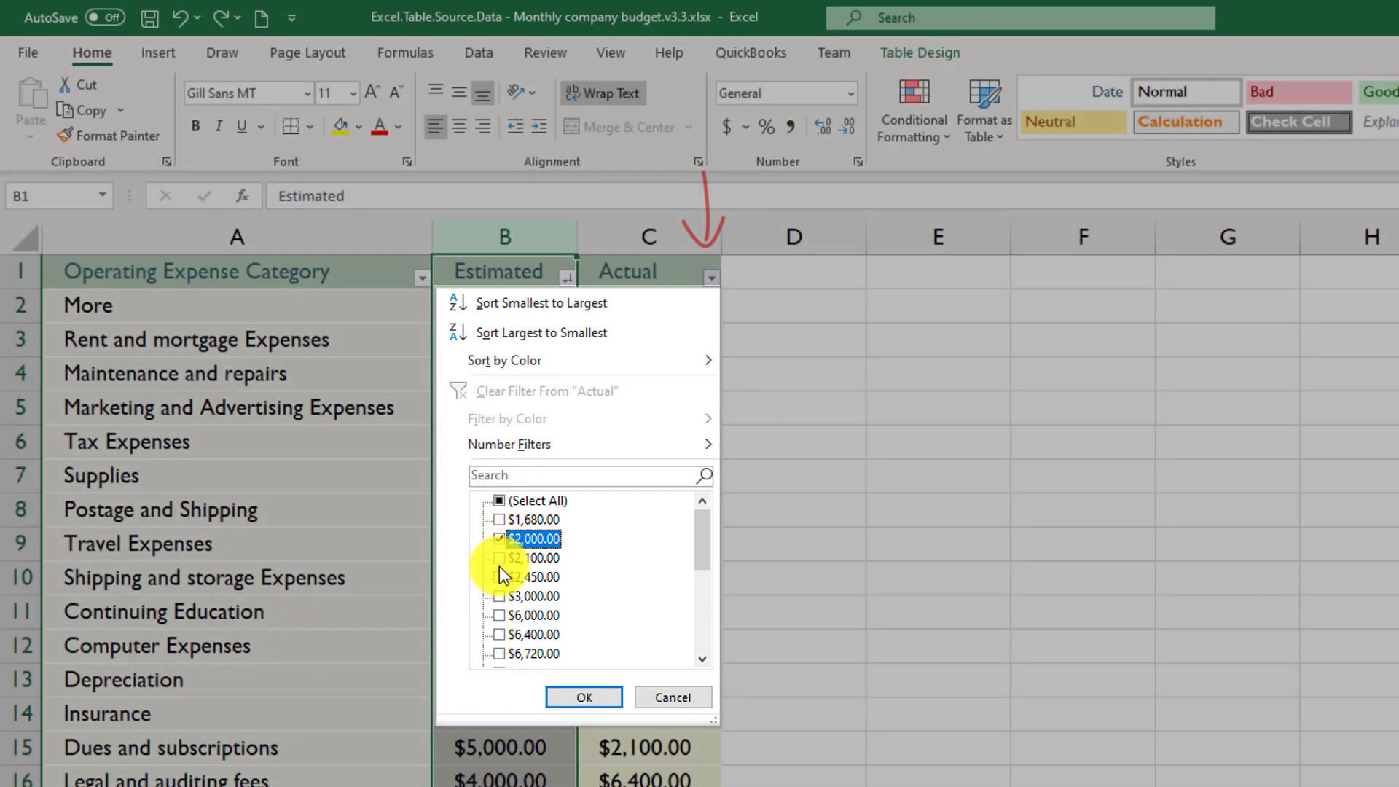
pyautogui.click(500, 558)
pyautogui.click(499, 578)
pyautogui.click(499, 596)
pyautogui.click(585, 697)
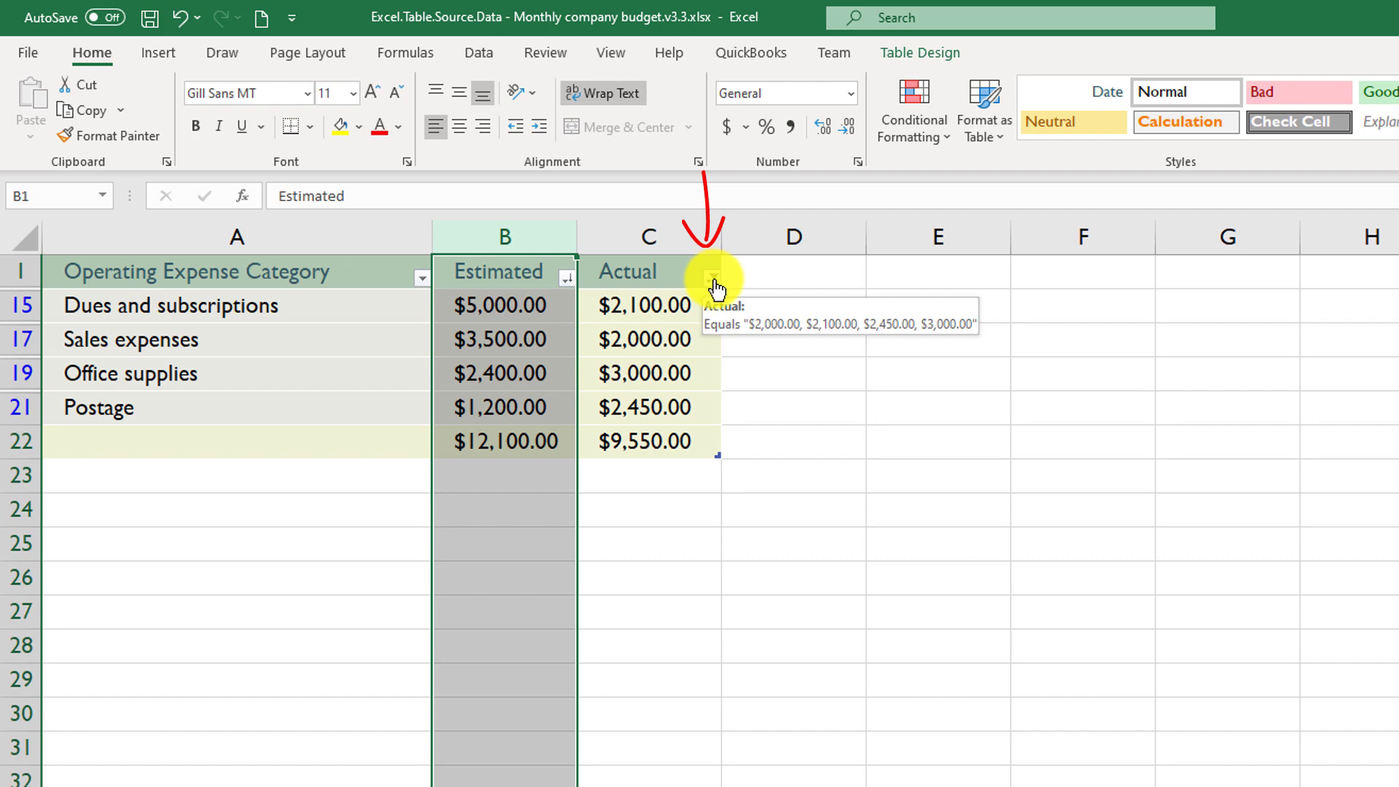
pyautogui.click(714, 280)
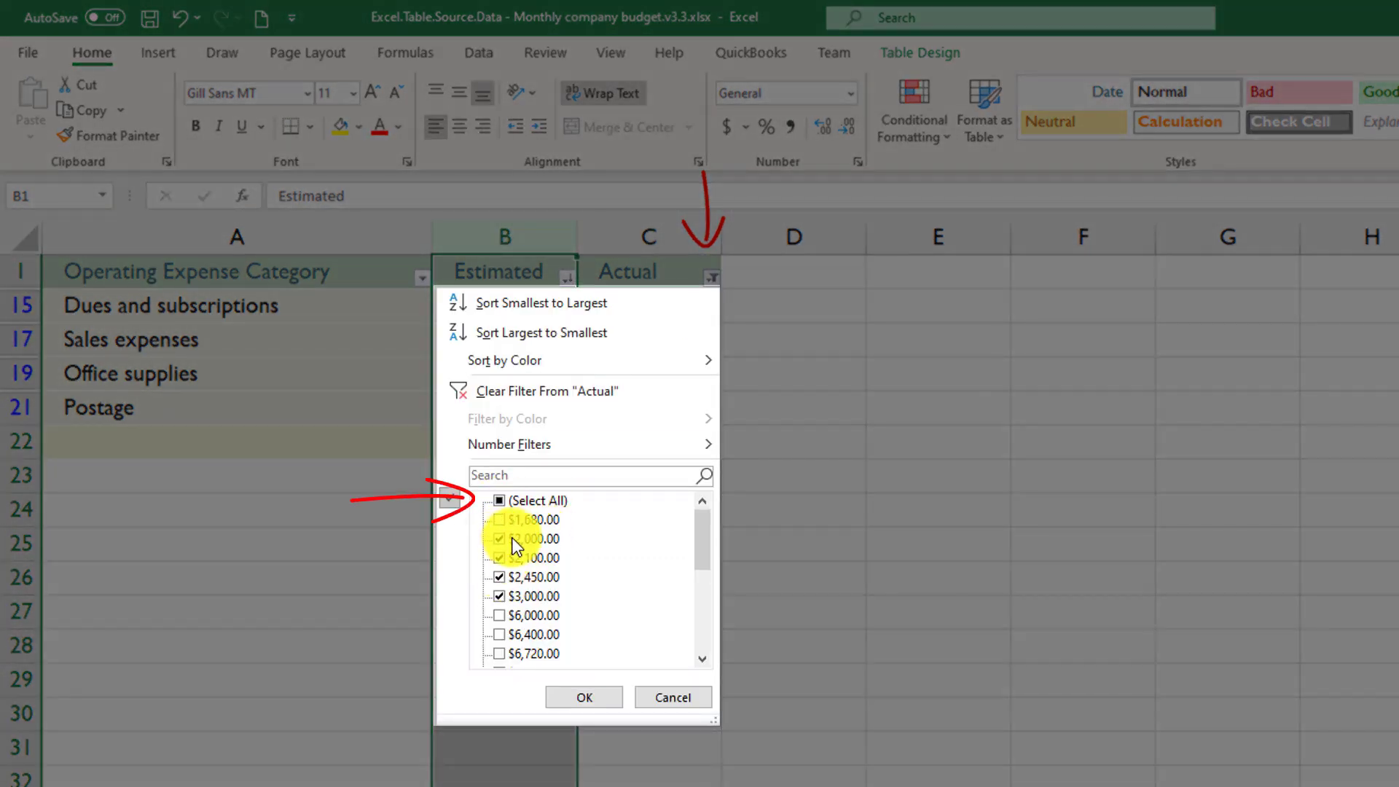
pyautogui.click(500, 500)
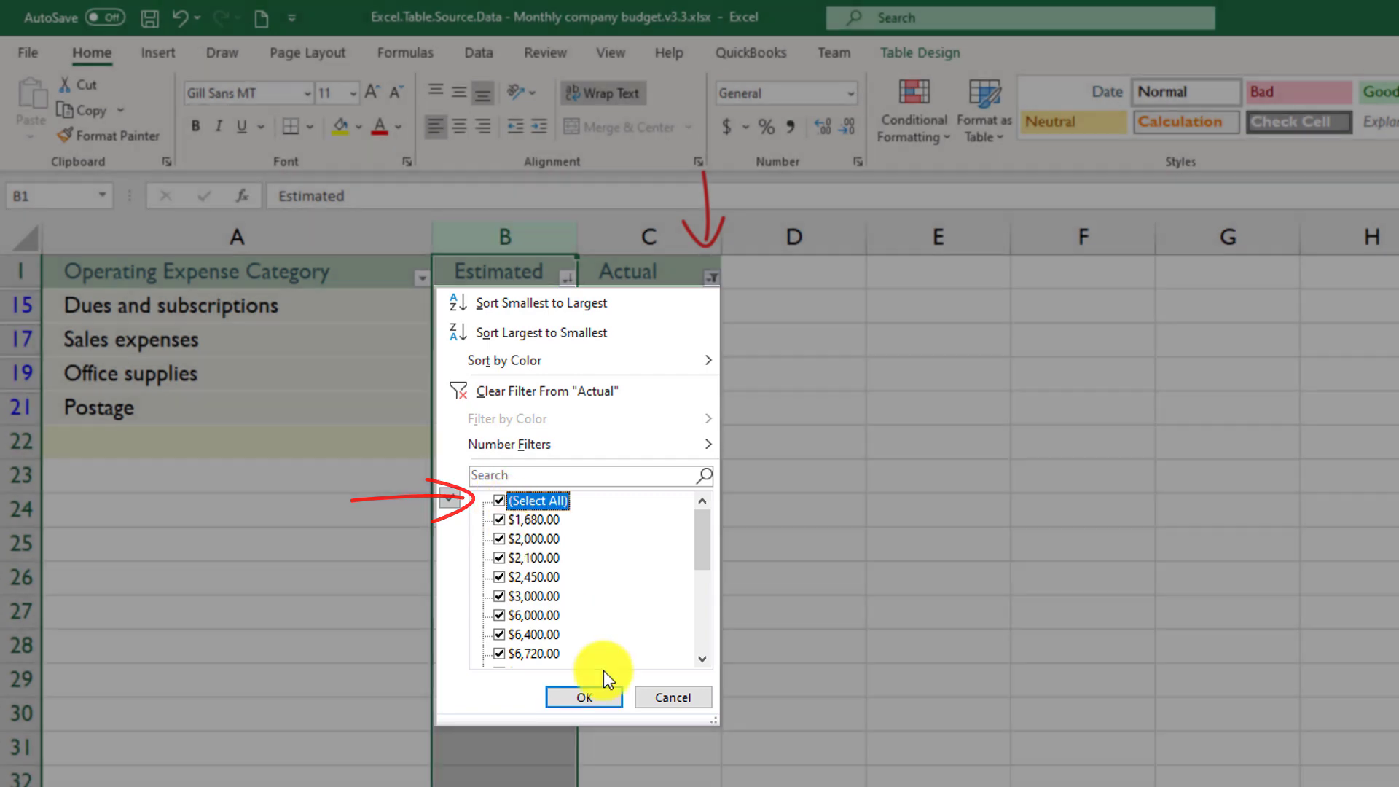
pyautogui.click(602, 697)
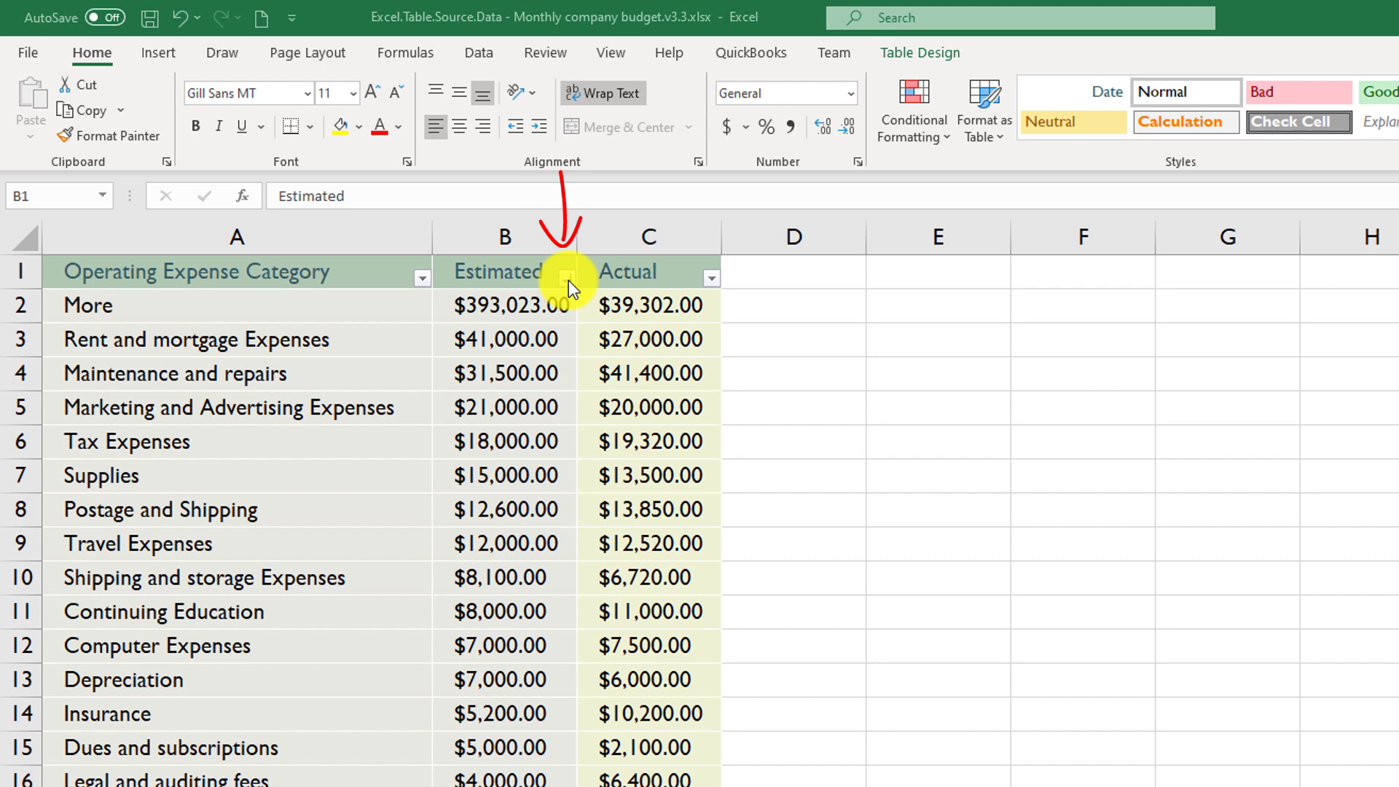
# Delete the Estimated sort level in Custom Sort and confirm, keeping the current row order.
pyautogui.click(568, 280)
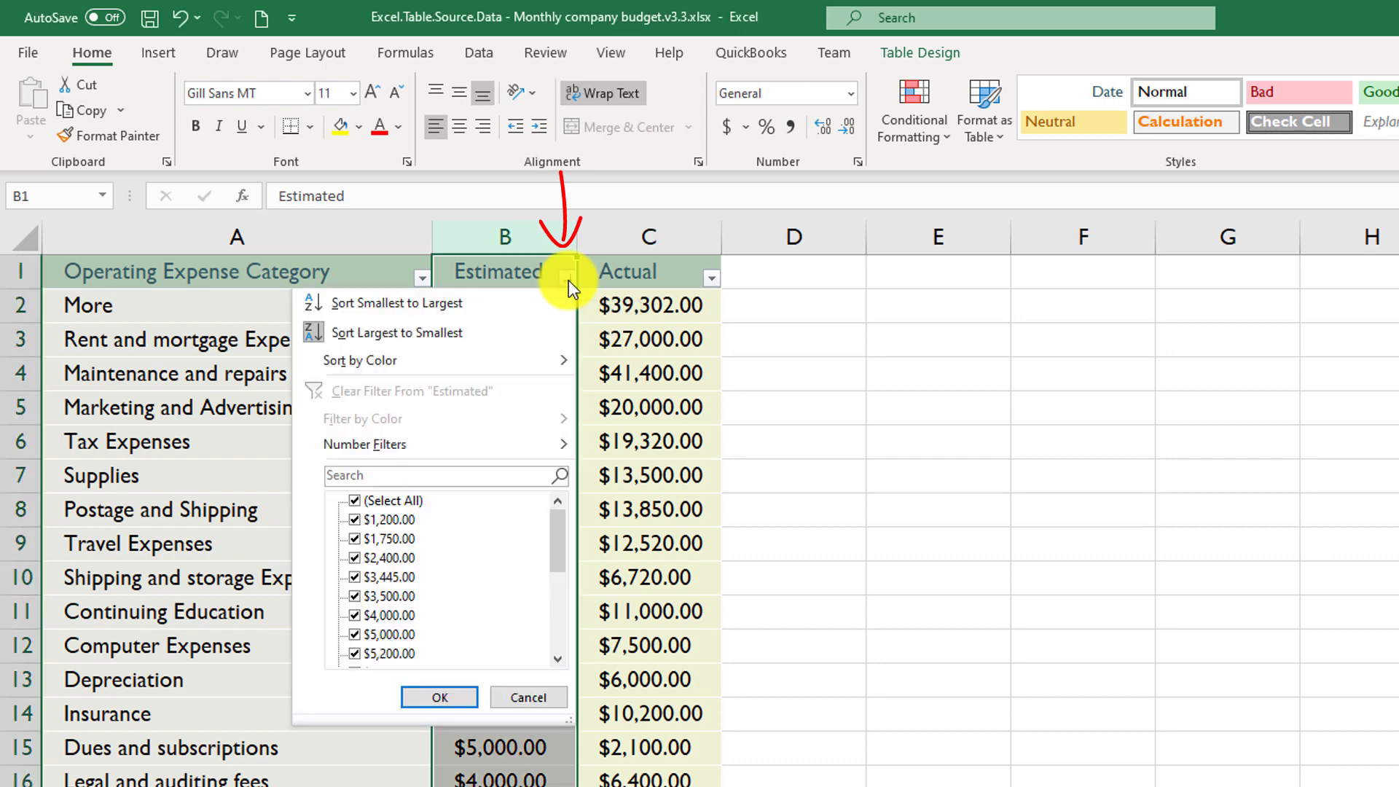
pyautogui.moveTo(441, 364)
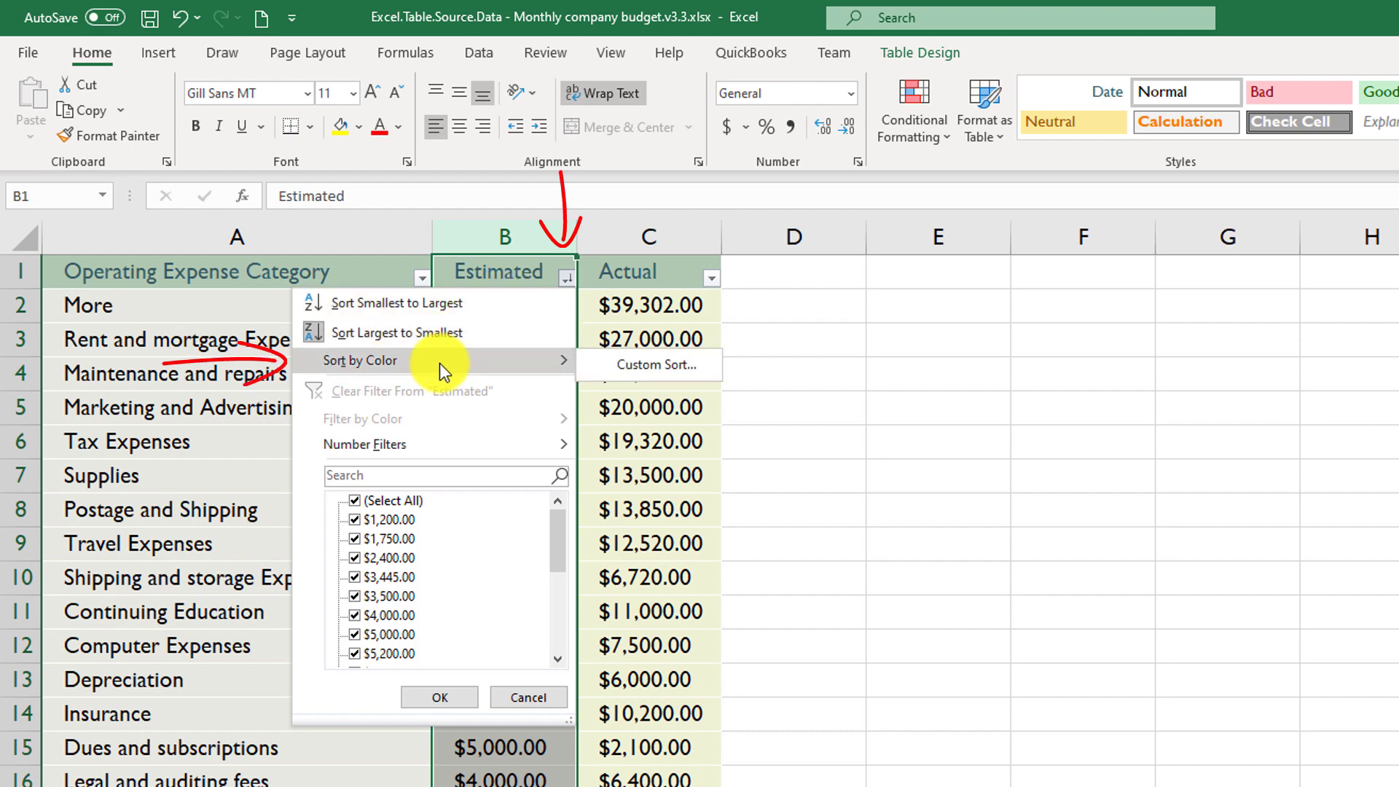
pyautogui.click(668, 369)
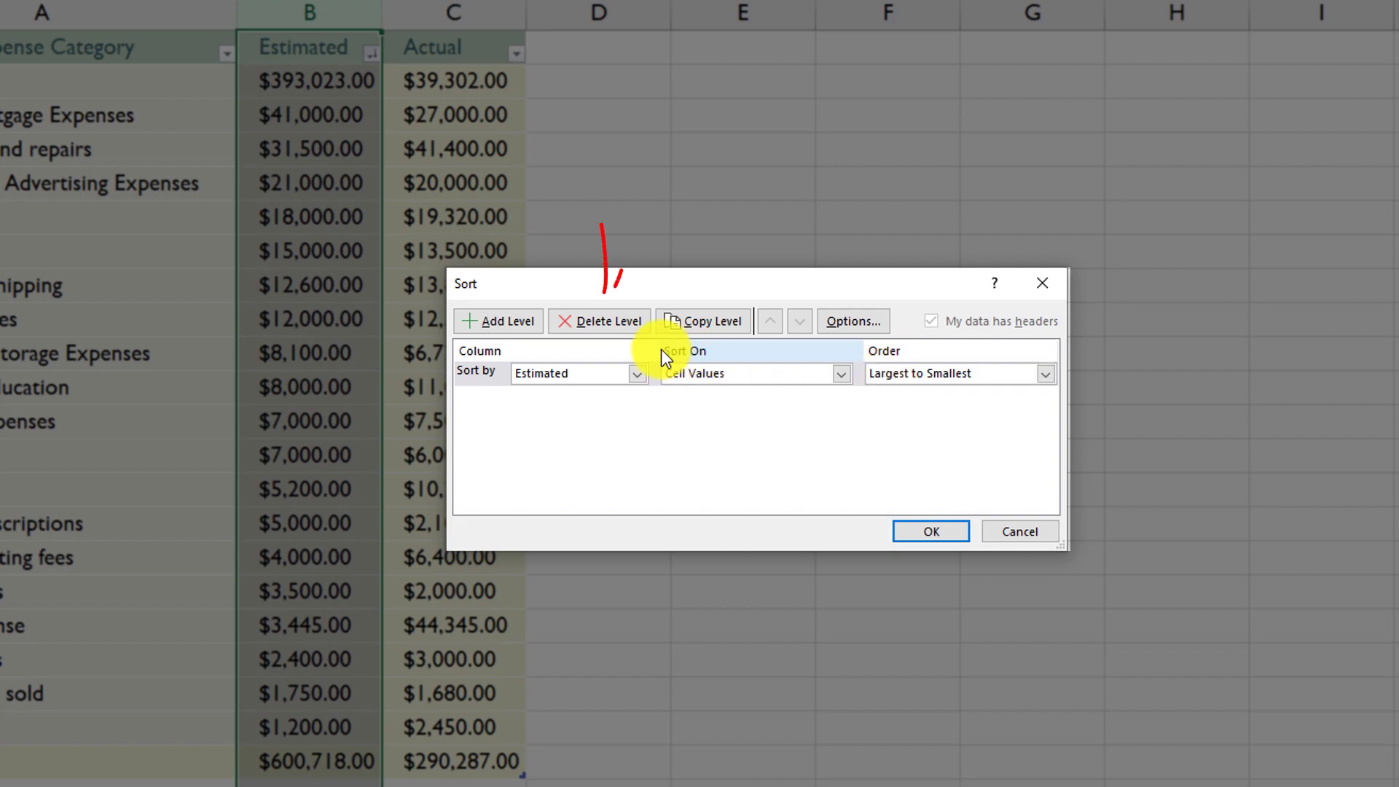
pyautogui.click(613, 322)
pyautogui.click(927, 533)
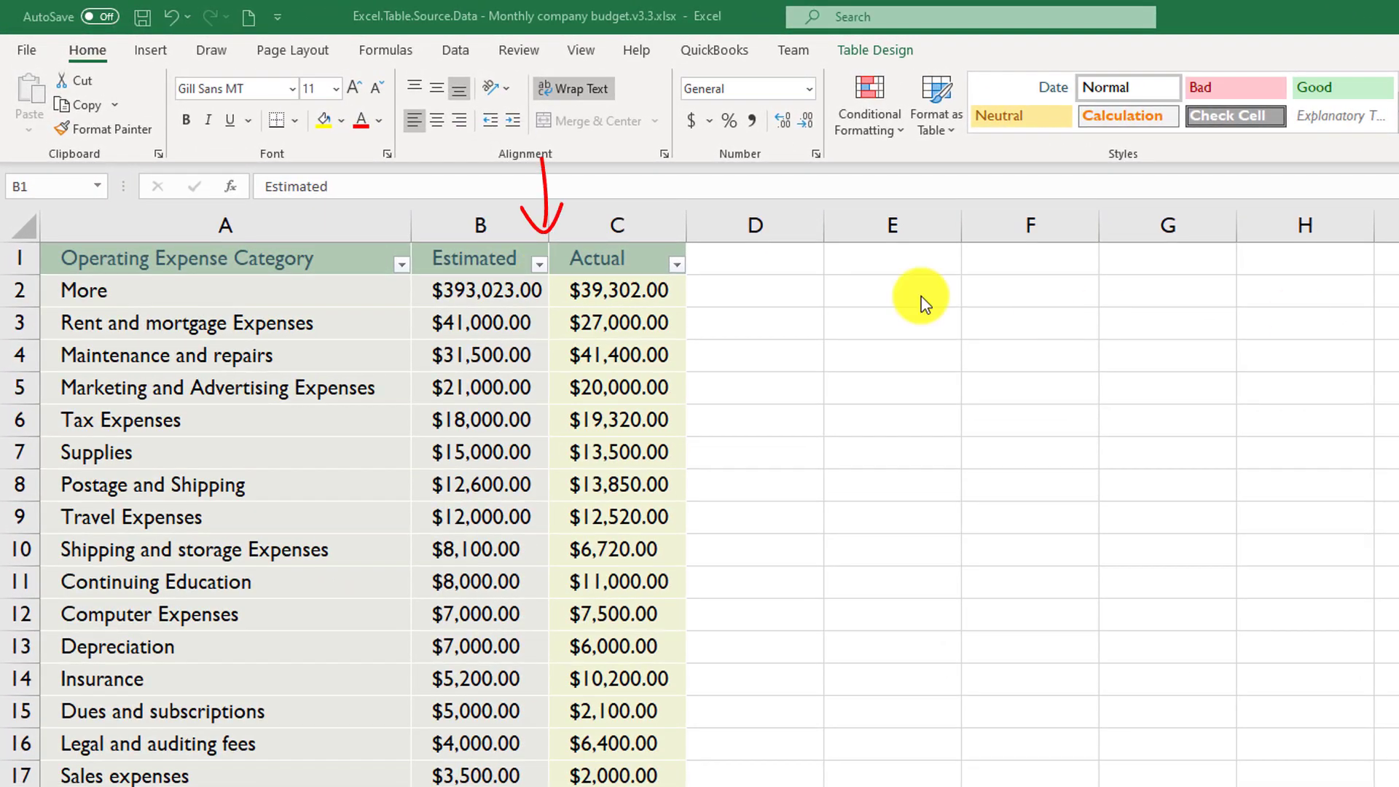
# Filter Estimated to amounts greater than 20000, then restore all rows with Select All.
pyautogui.click(540, 264)
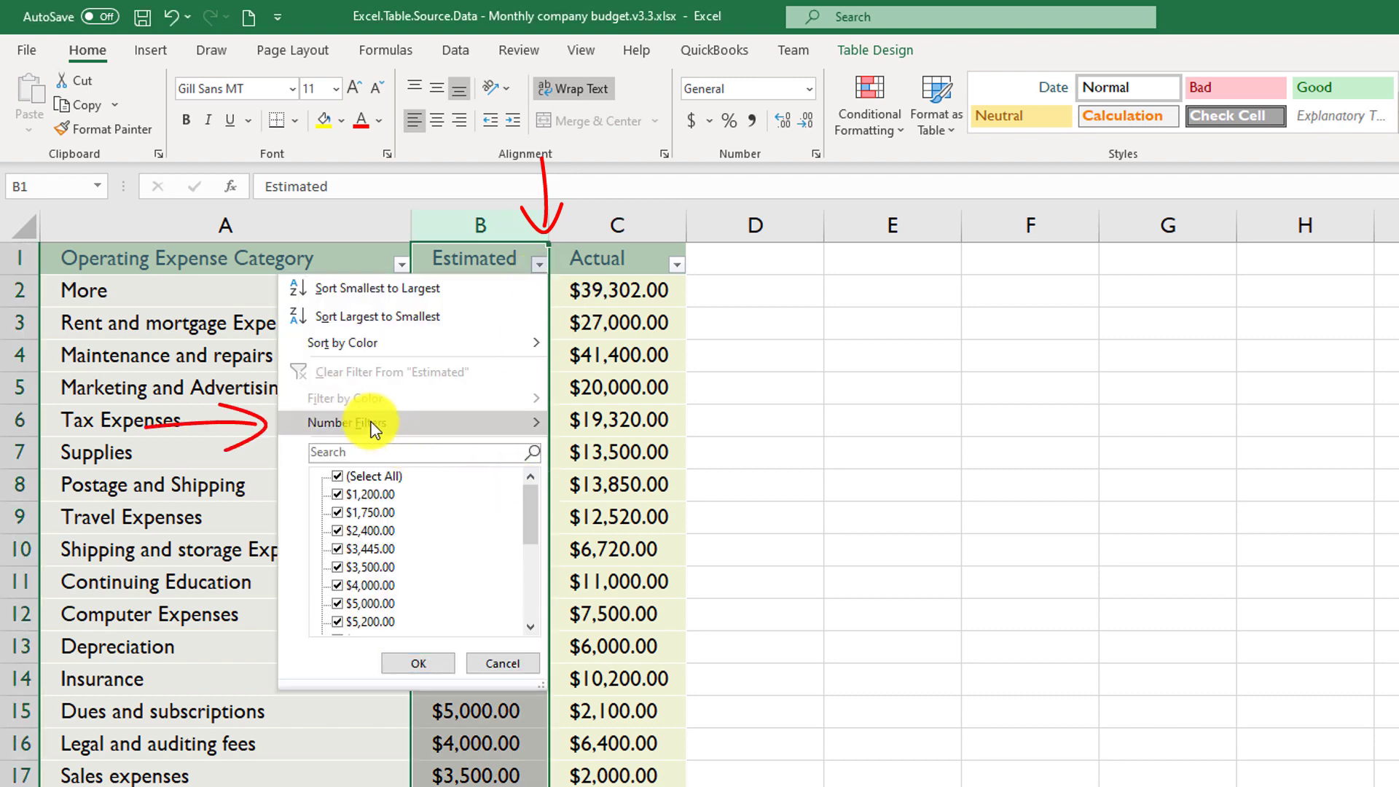
pyautogui.moveTo(370, 422)
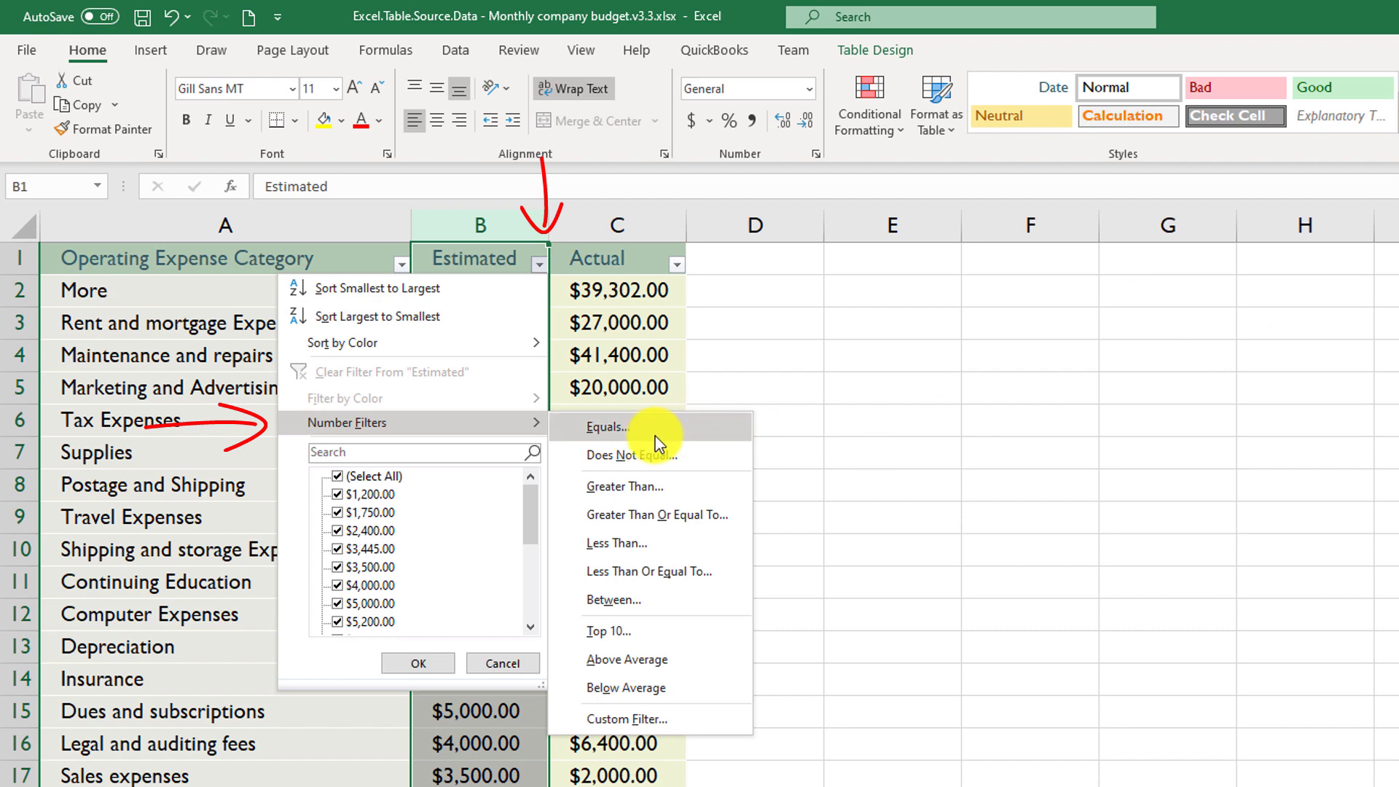
pyautogui.click(658, 488)
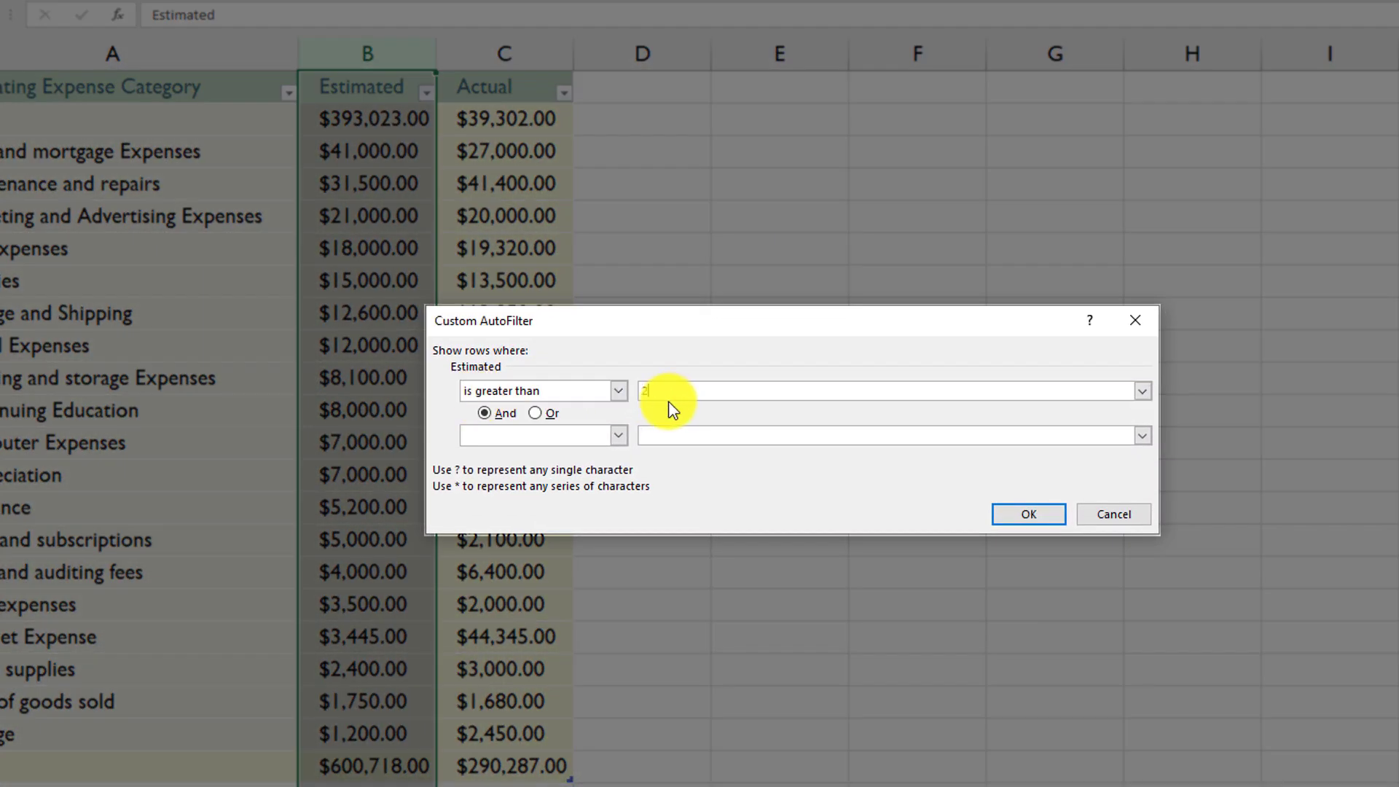
pyautogui.write('20000')
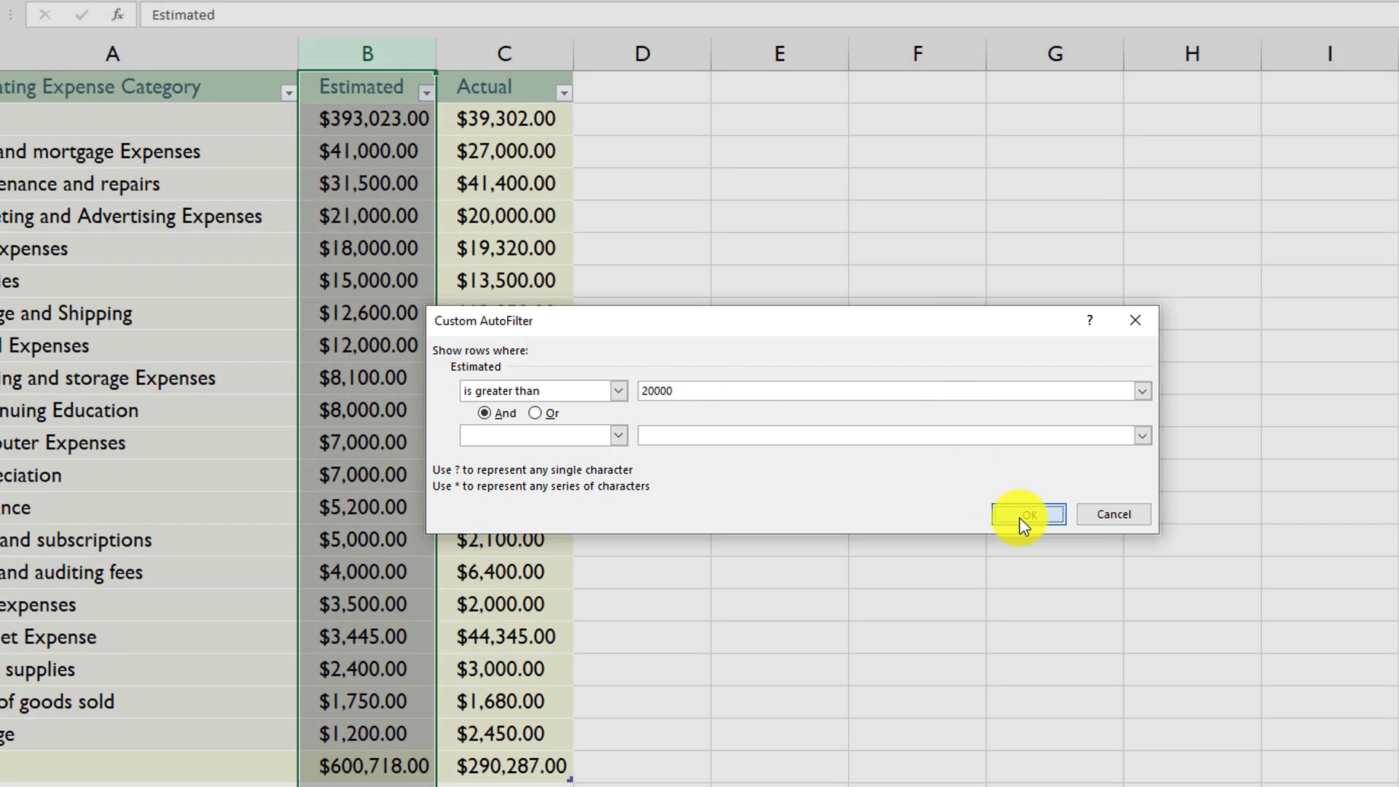
pyautogui.click(1023, 516)
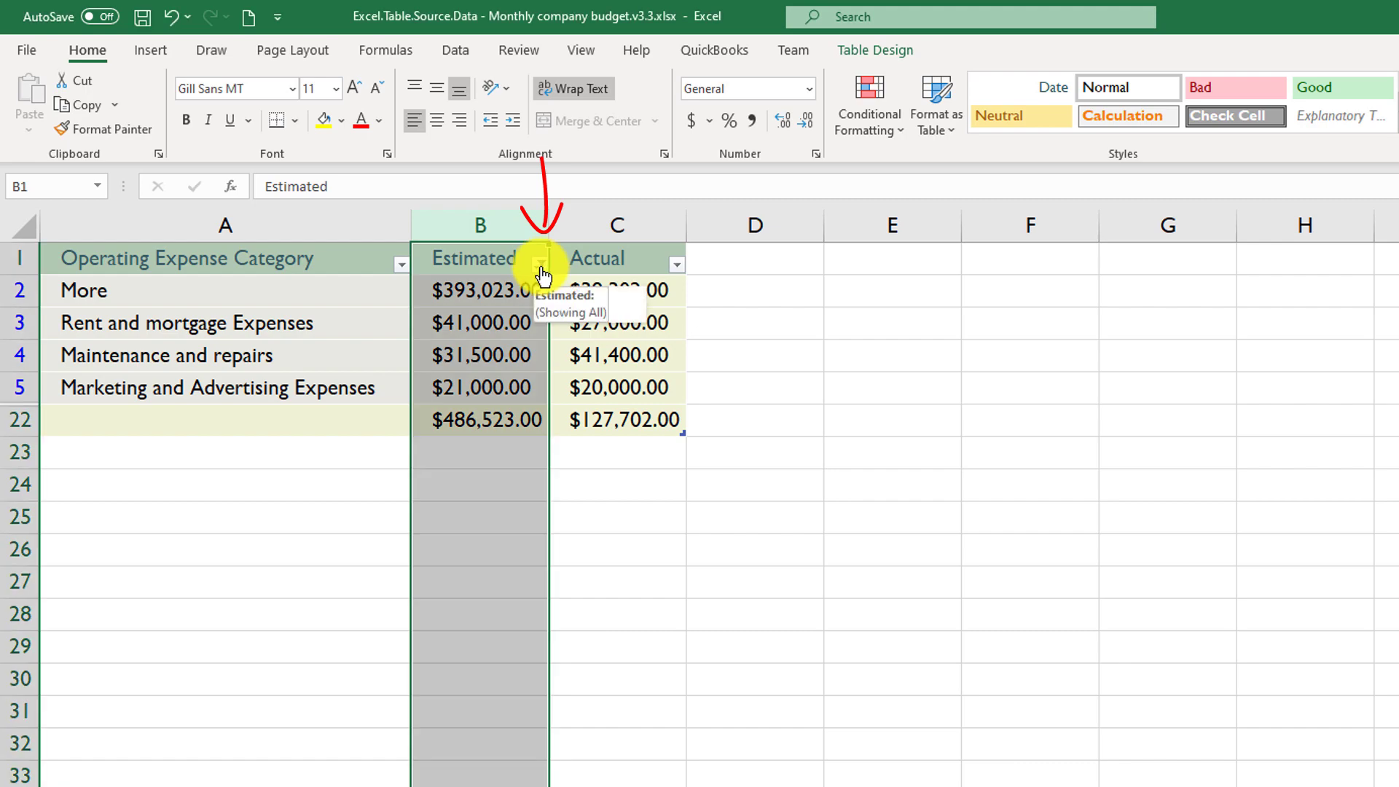
pyautogui.click(541, 267)
pyautogui.click(338, 476)
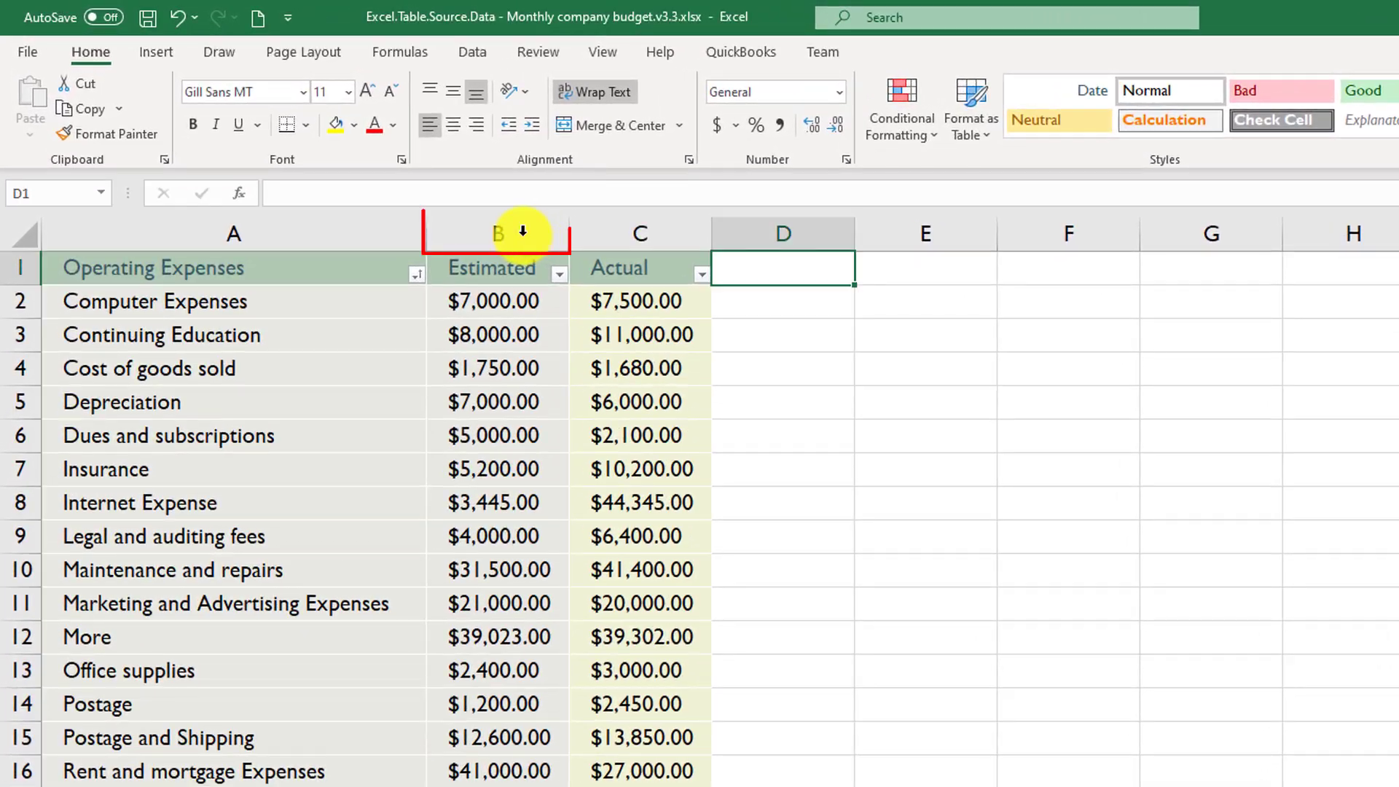
# Delete the Estimated column, then undo to restore it.
pyautogui.click(419, 188)
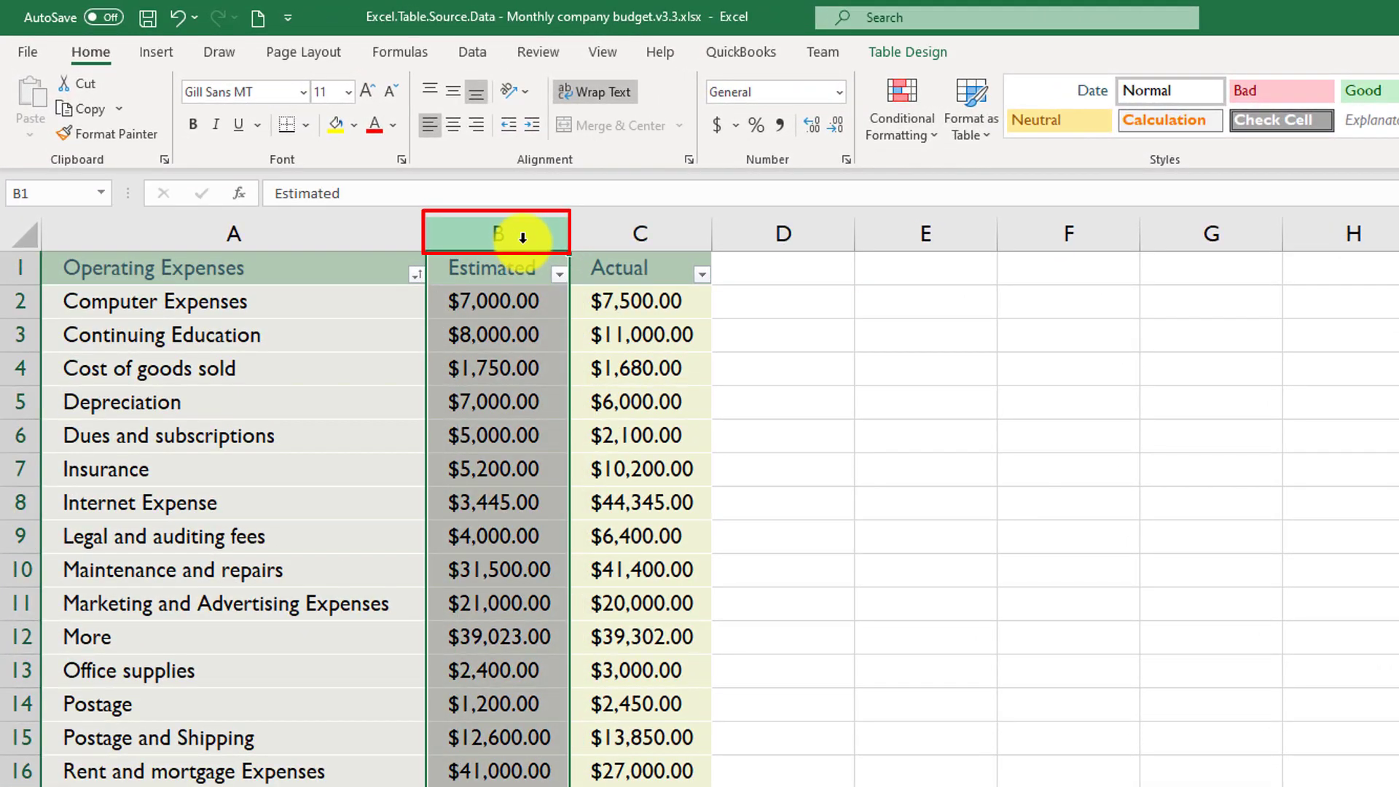
pyautogui.rightClick(530, 237)
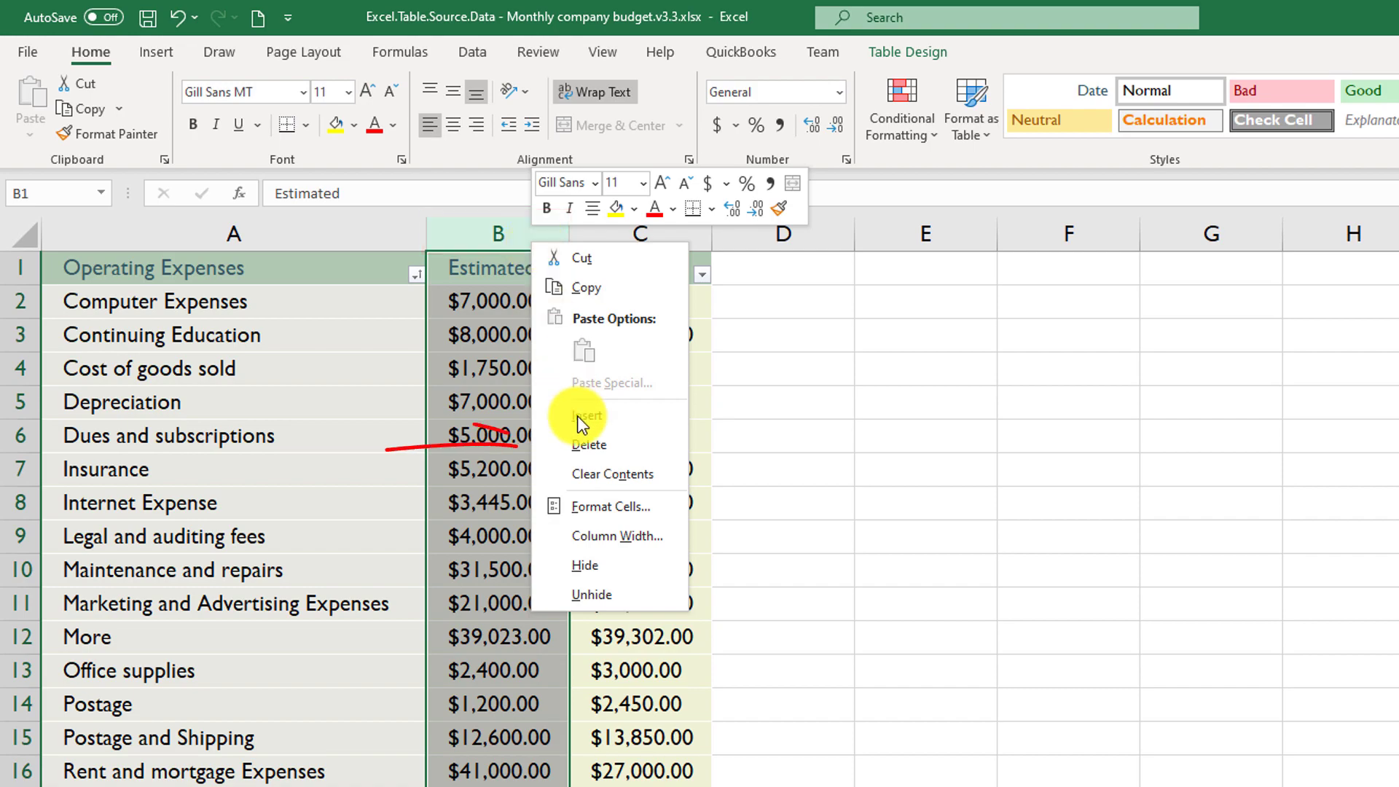
pyautogui.click(589, 444)
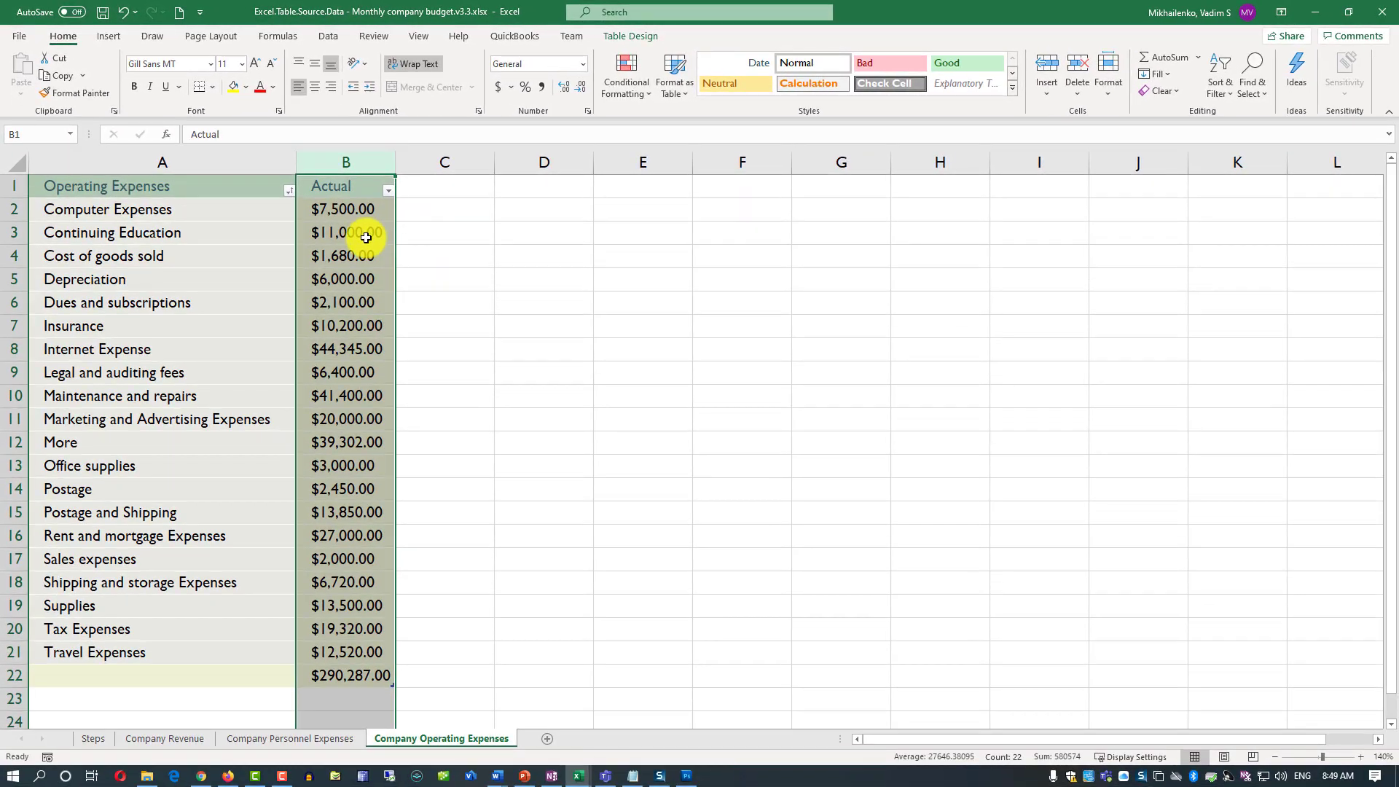
pyautogui.hotkey('ctrl', 'z')
# Add a 'Category' header in D1 to extend the table with a new column.
pyautogui.click(535, 213)
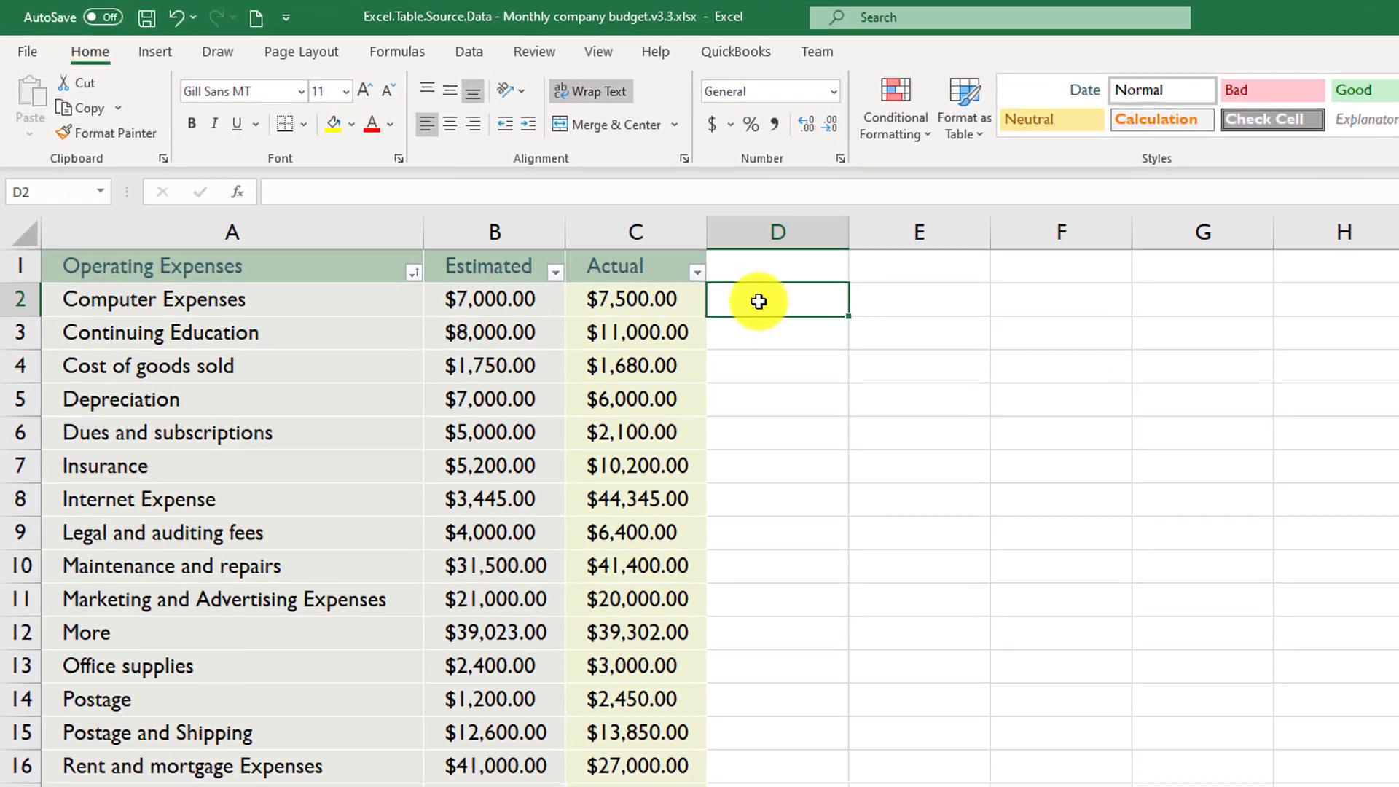
pyautogui.click(659, 230)
pyautogui.write('Category')
pyautogui.press('Return')
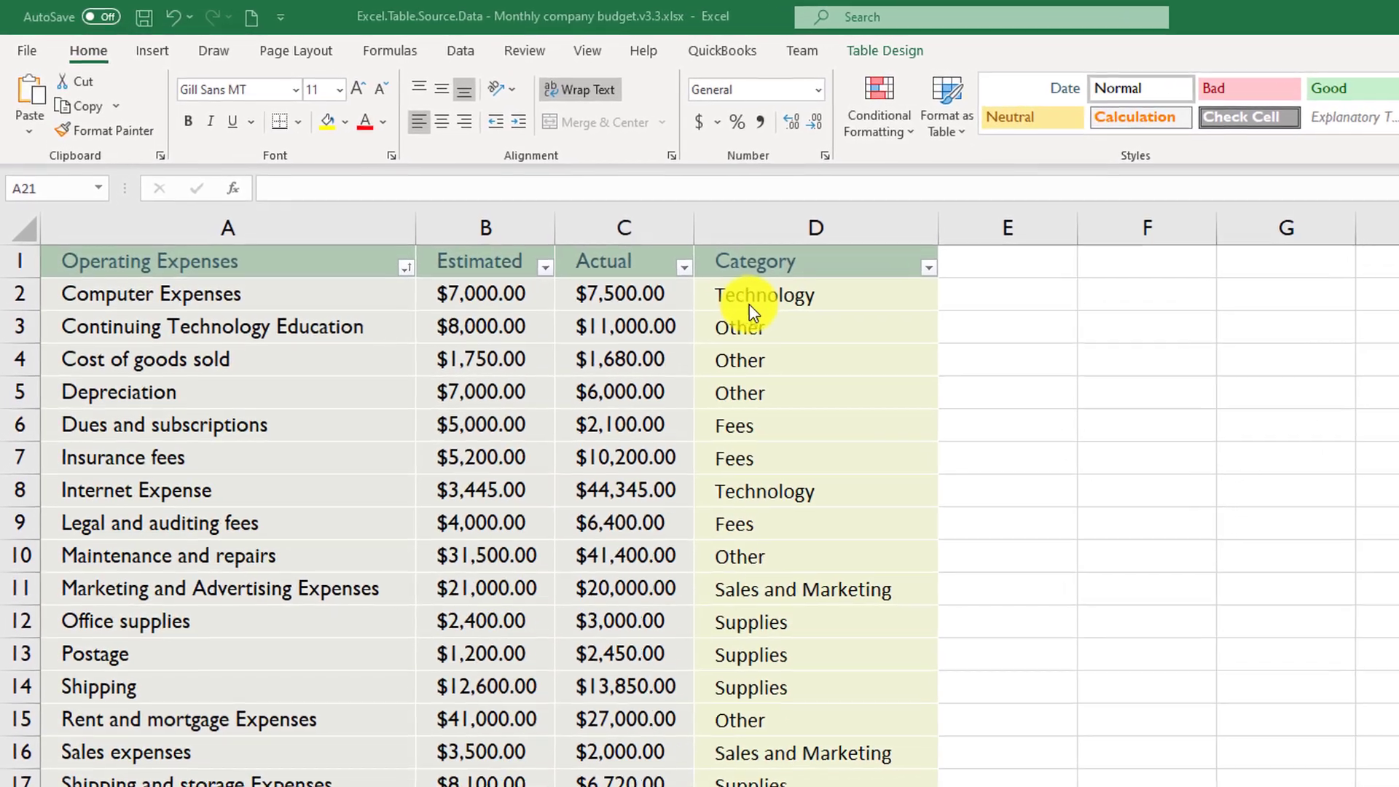
# Copy C2's formatting onto Category cells D2:D20 with the Format Painter.
pyautogui.click(625, 299)
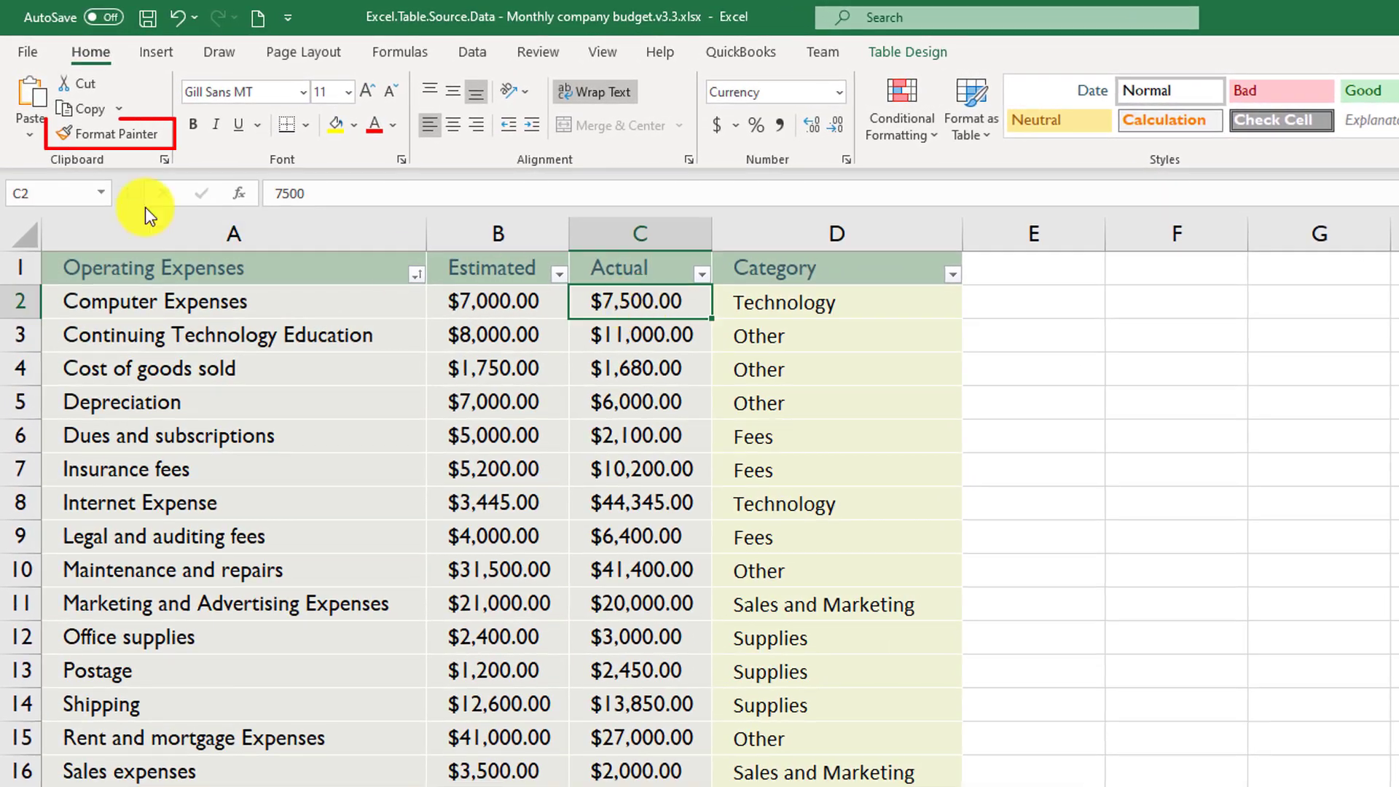
pyautogui.click(140, 138)
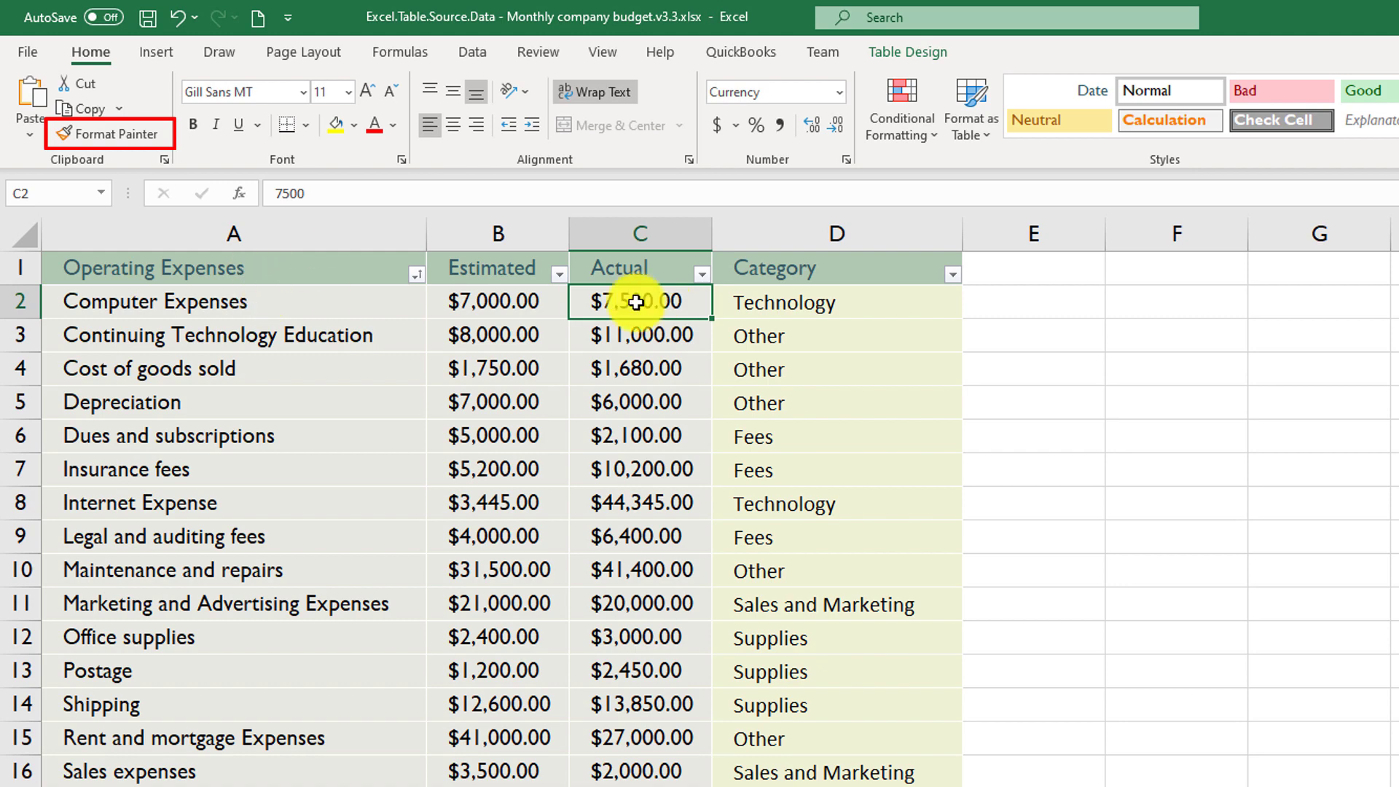
pyautogui.press('F2')
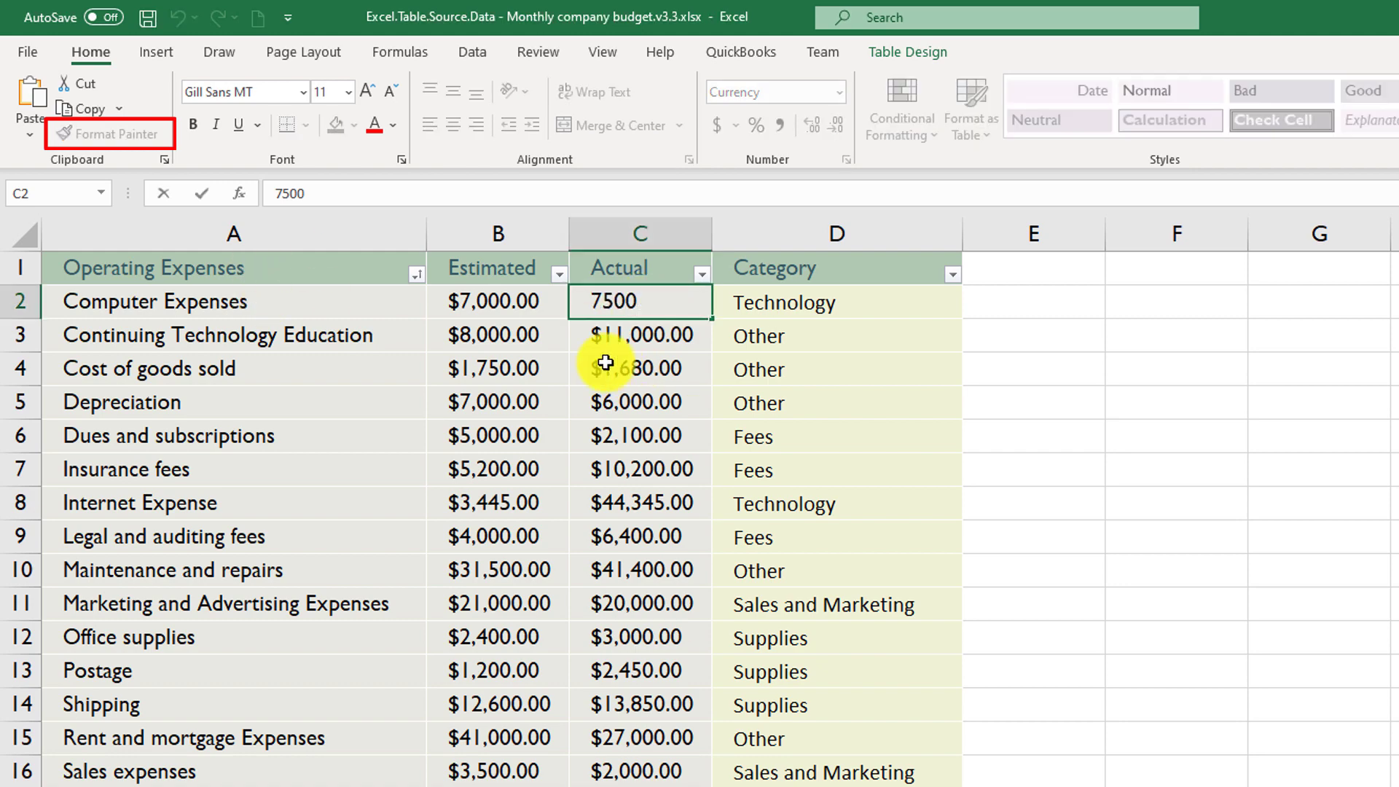
pyautogui.click(605, 362)
pyautogui.click(88, 135)
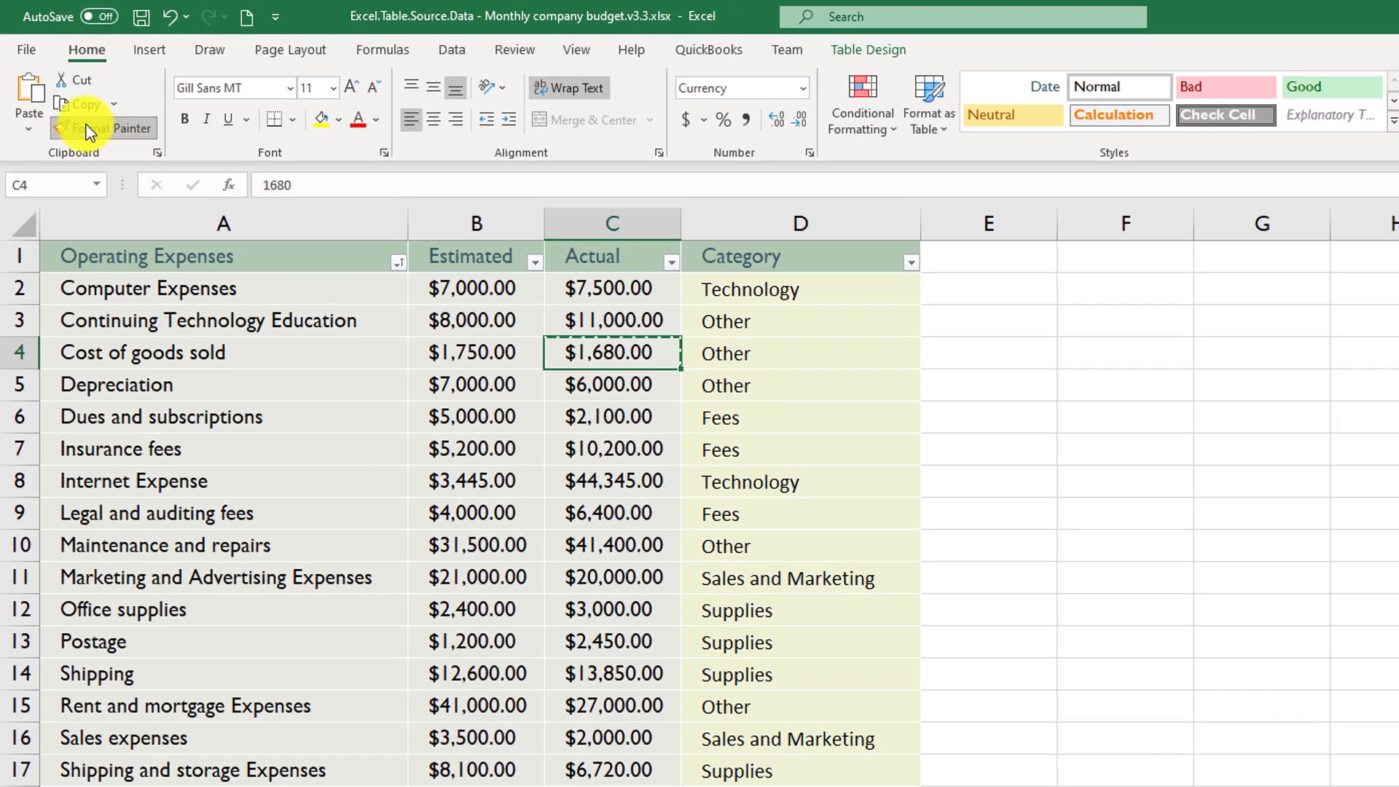
pyautogui.moveTo(780, 289)
pyautogui.mouseDown()
pyautogui.moveTo(773, 786)
pyautogui.moveTo(794, 786)
pyautogui.mouseUp()
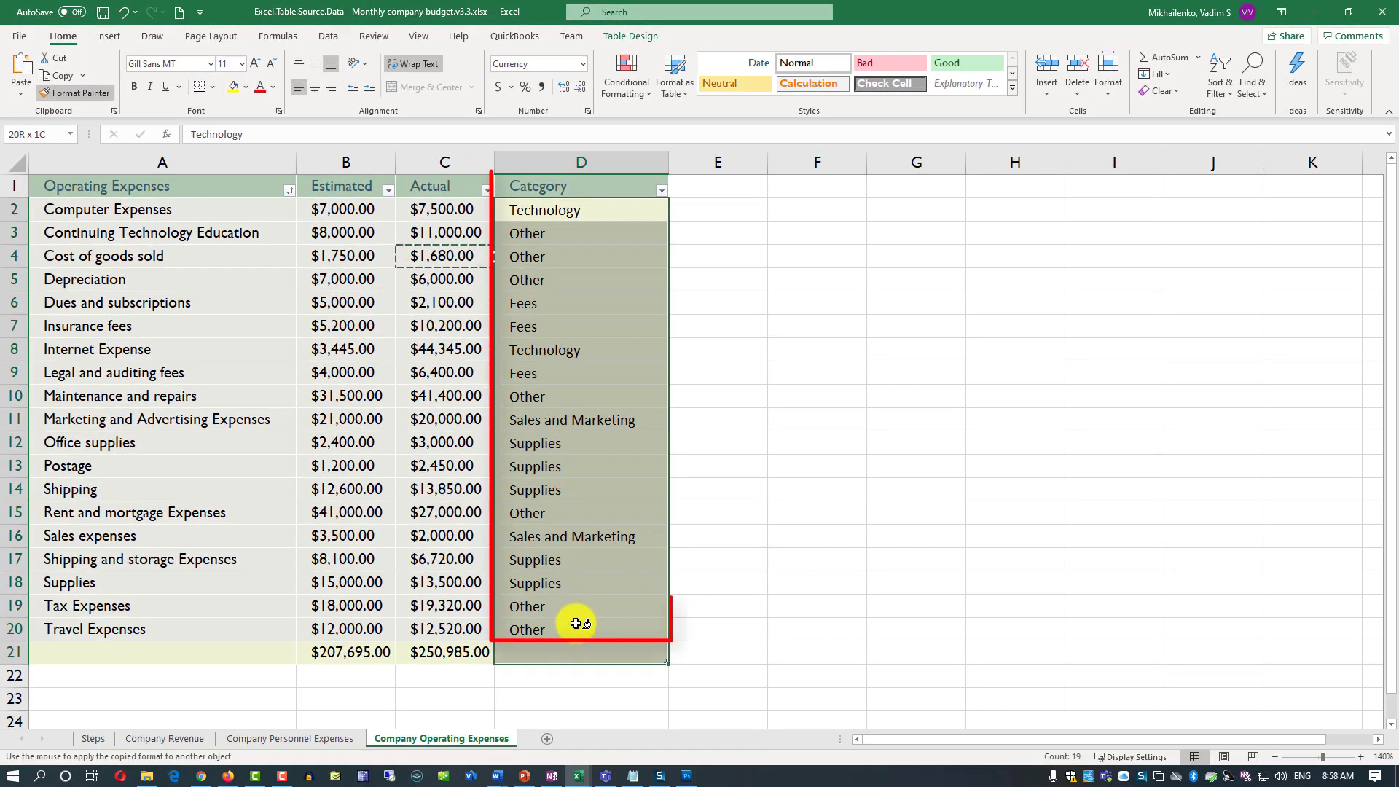
pyautogui.moveTo(576, 623); pyautogui.dragTo(575, 623)
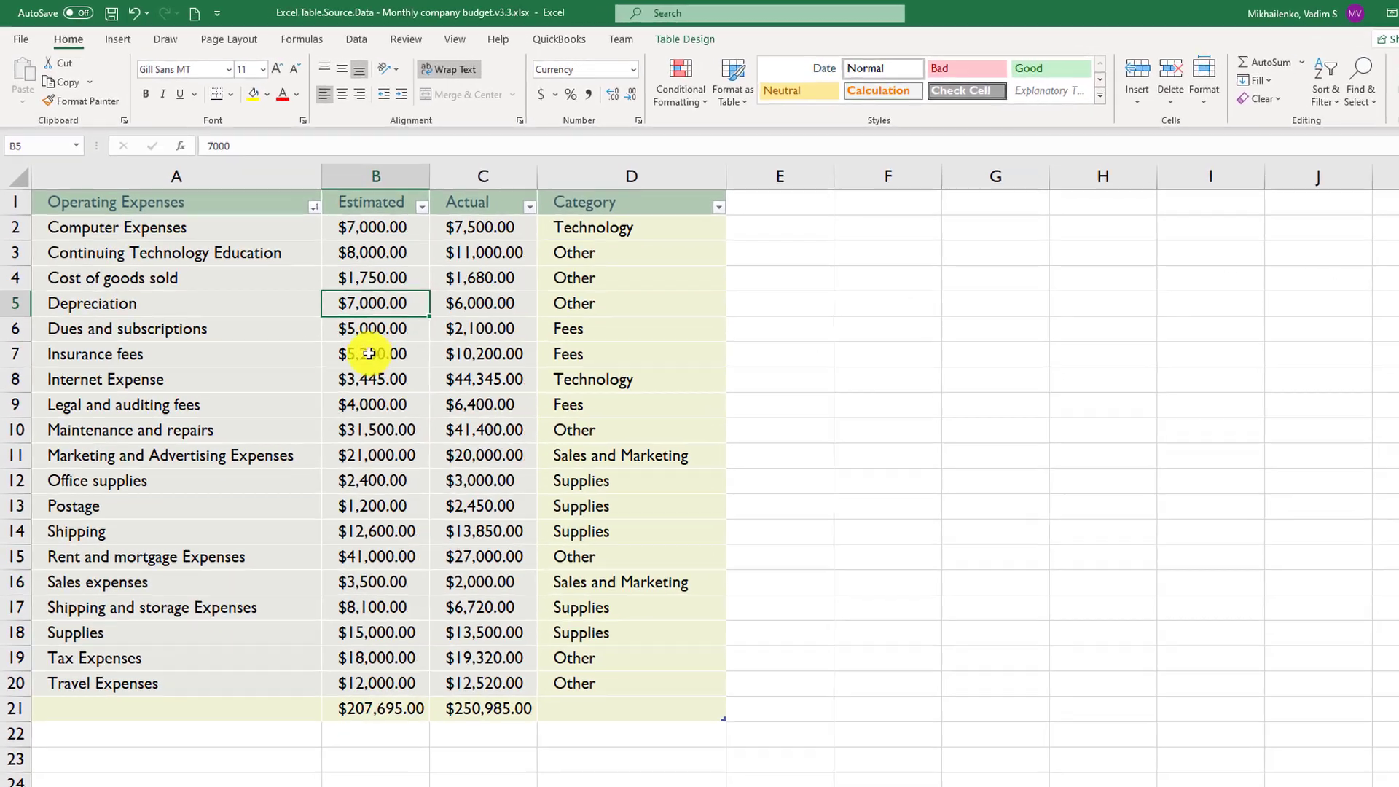
pyautogui.click(356, 335)
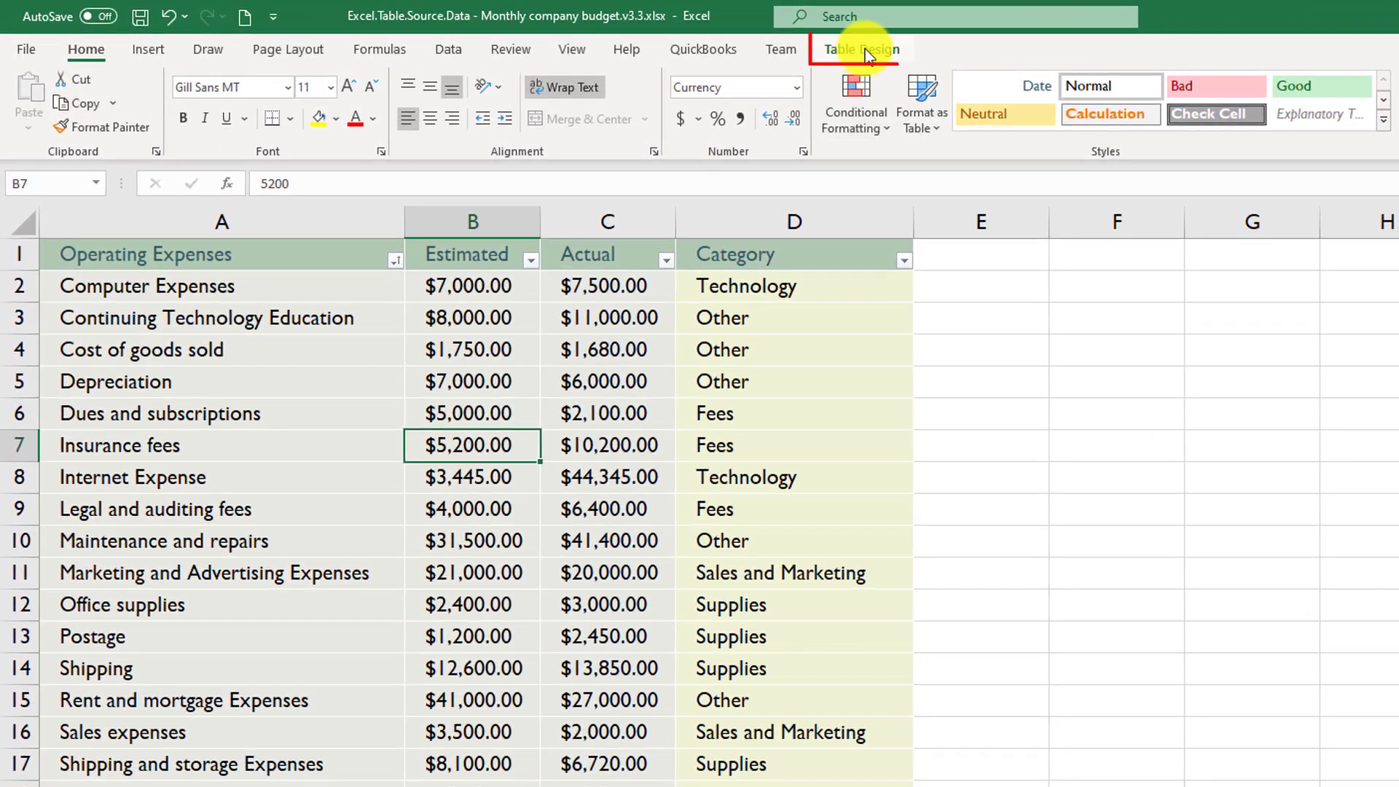
# Try blue medium, light yellow-green and olive-text table styles on the expense table.
pyautogui.click(866, 53)
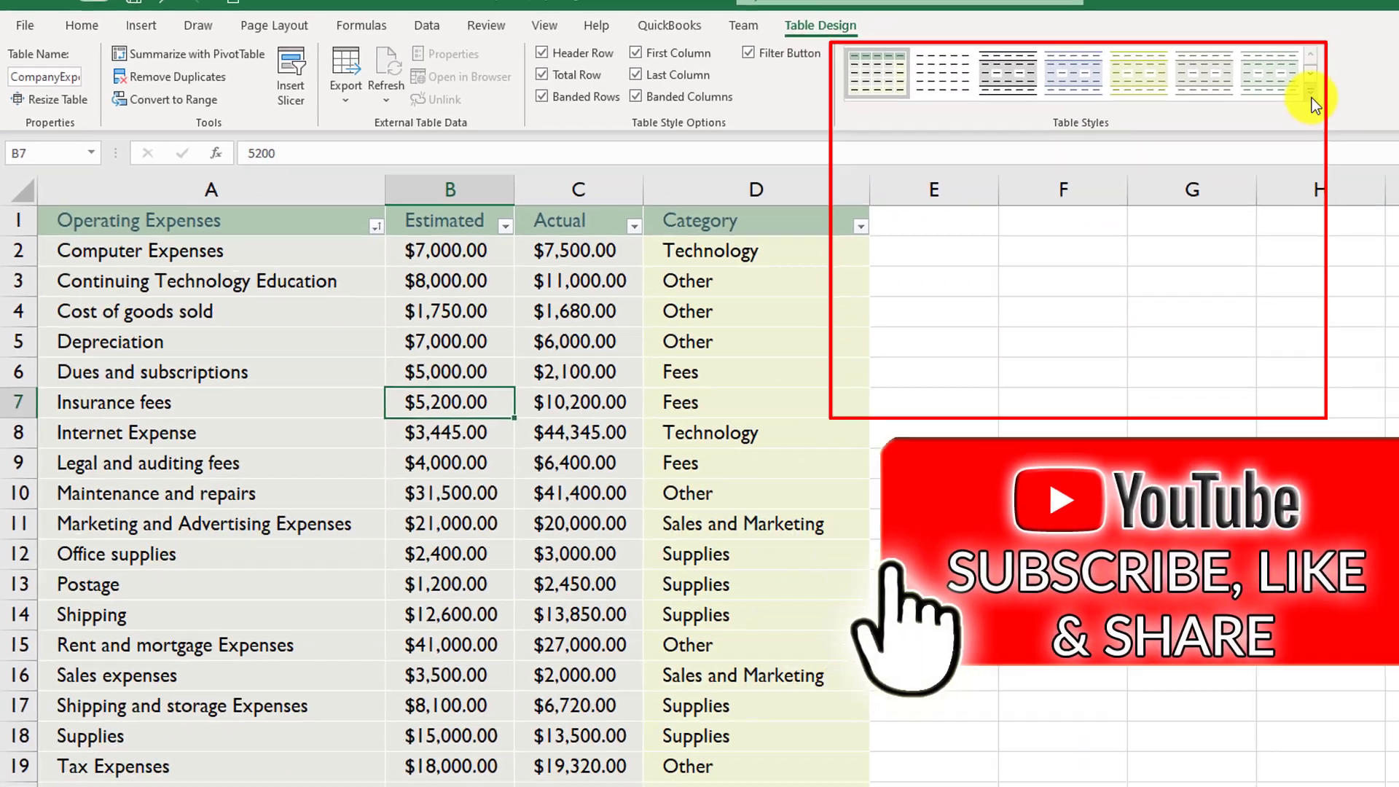
pyautogui.click(1378, 122)
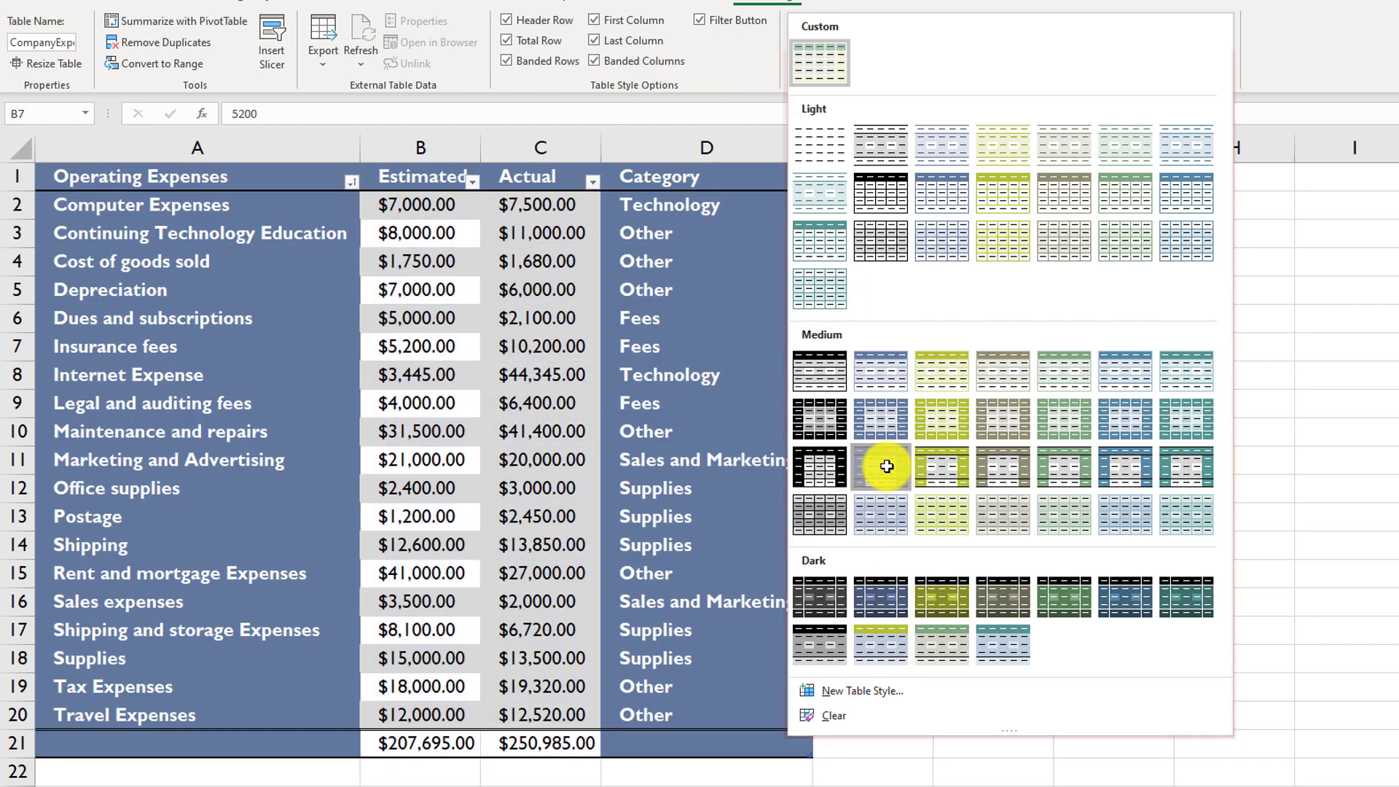
pyautogui.click(886, 466)
pyautogui.click(1227, 84)
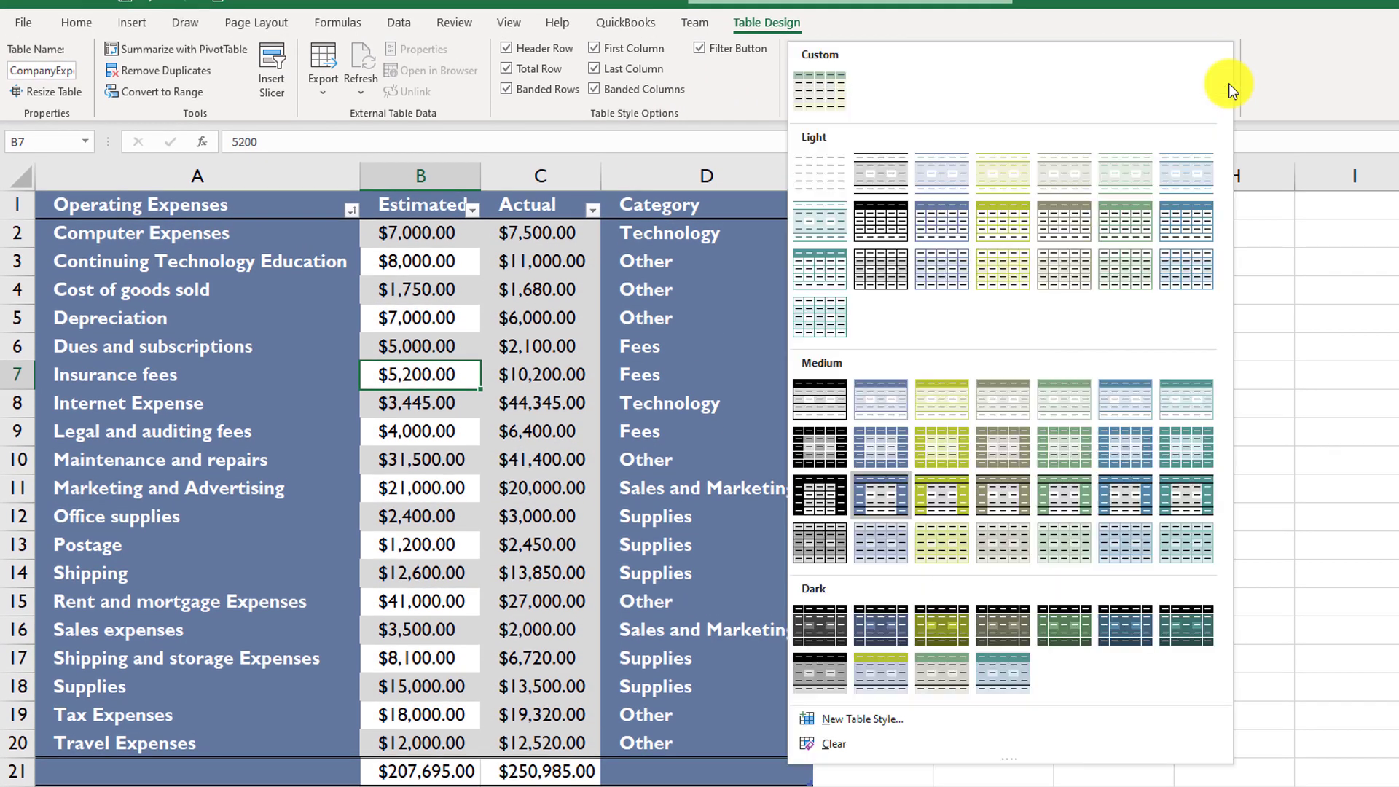
pyautogui.click(1013, 269)
pyautogui.click(1225, 85)
pyautogui.click(1064, 174)
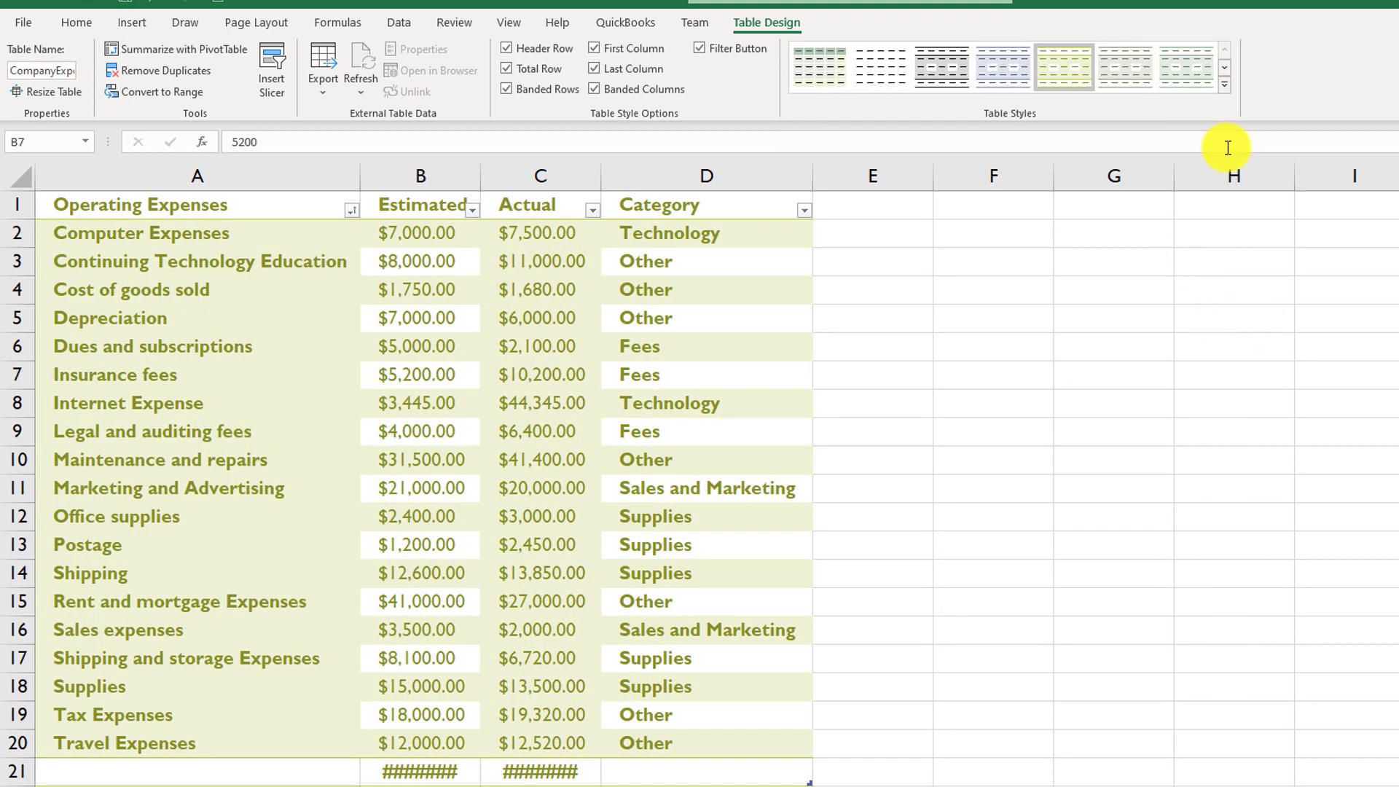
# Clear the table style, then start a New Table Style.
pyautogui.click(1225, 86)
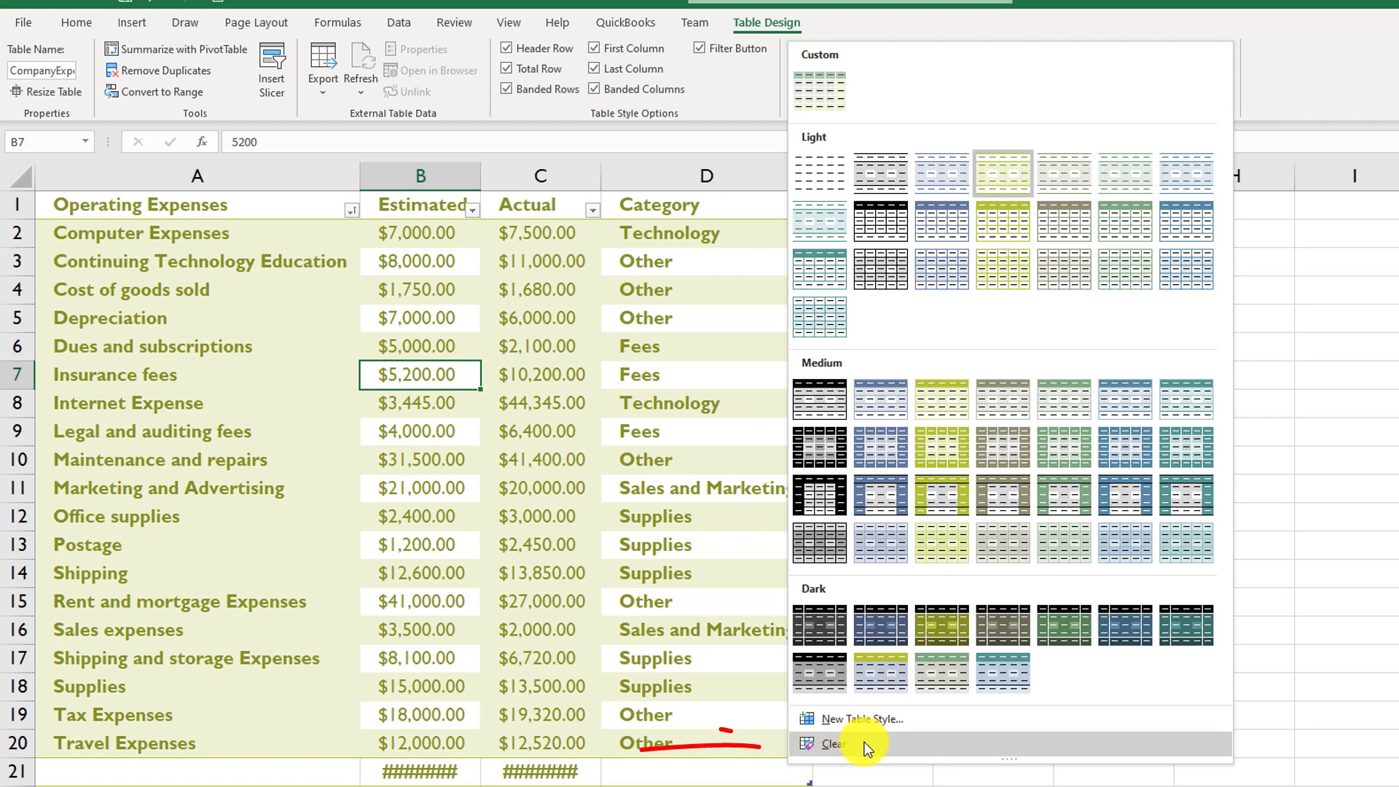
pyautogui.click(830, 745)
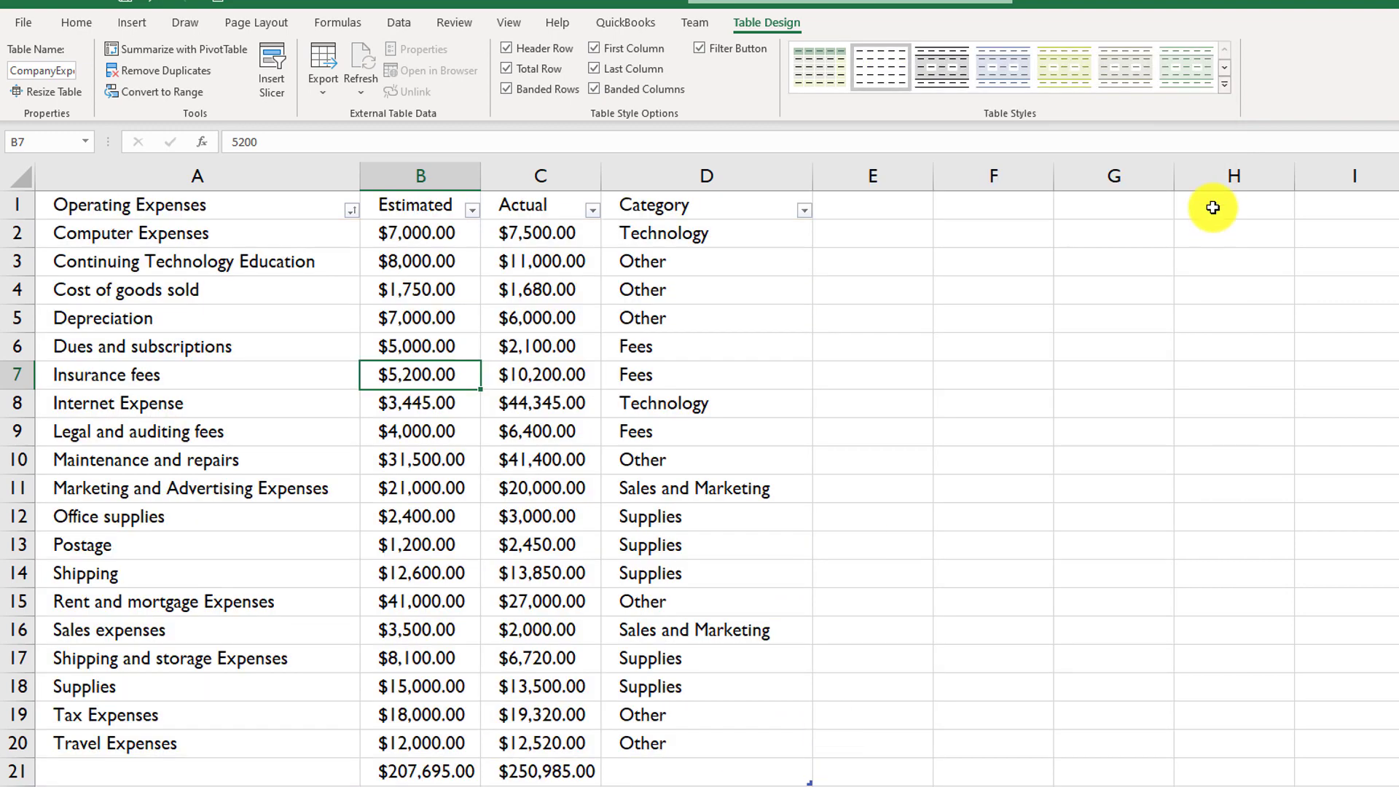
pyautogui.click(1225, 86)
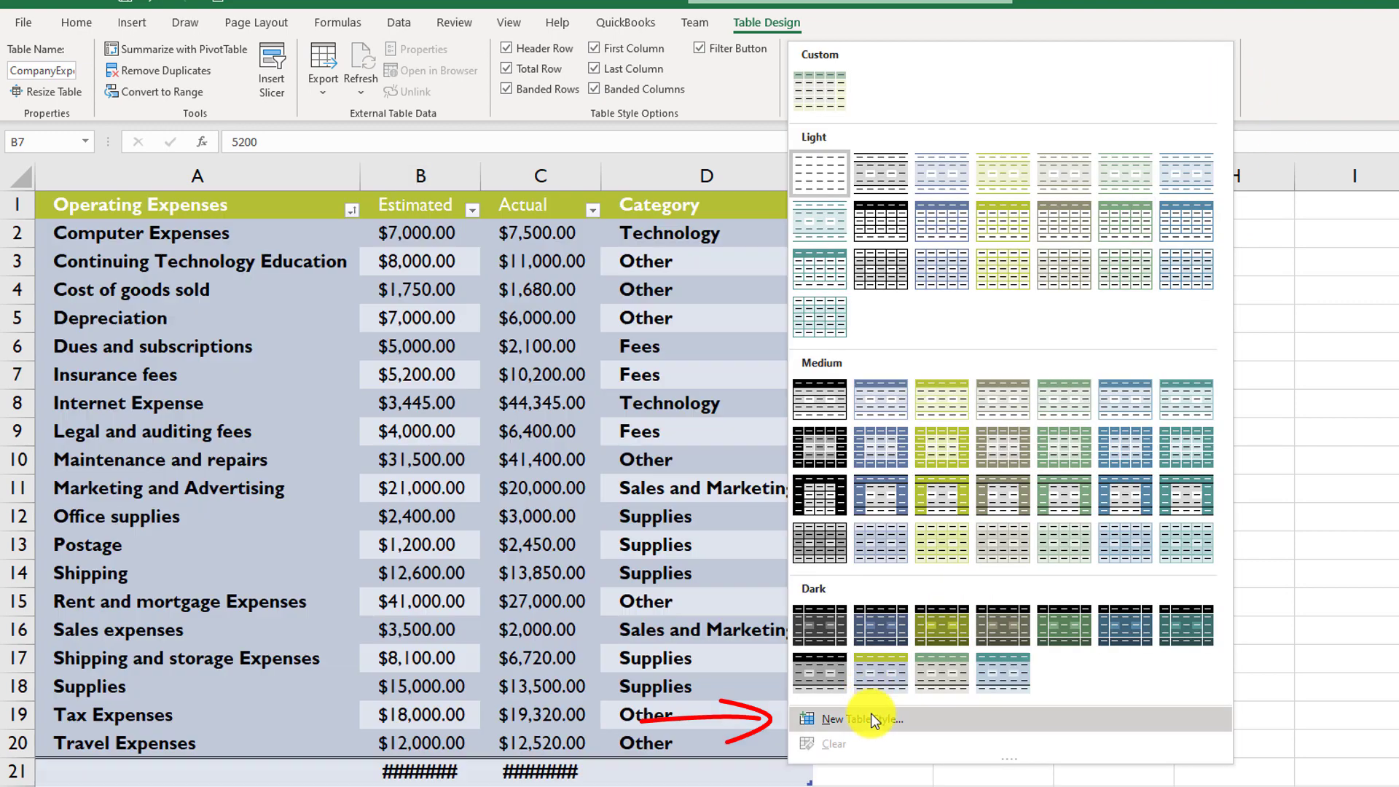
pyautogui.click(872, 715)
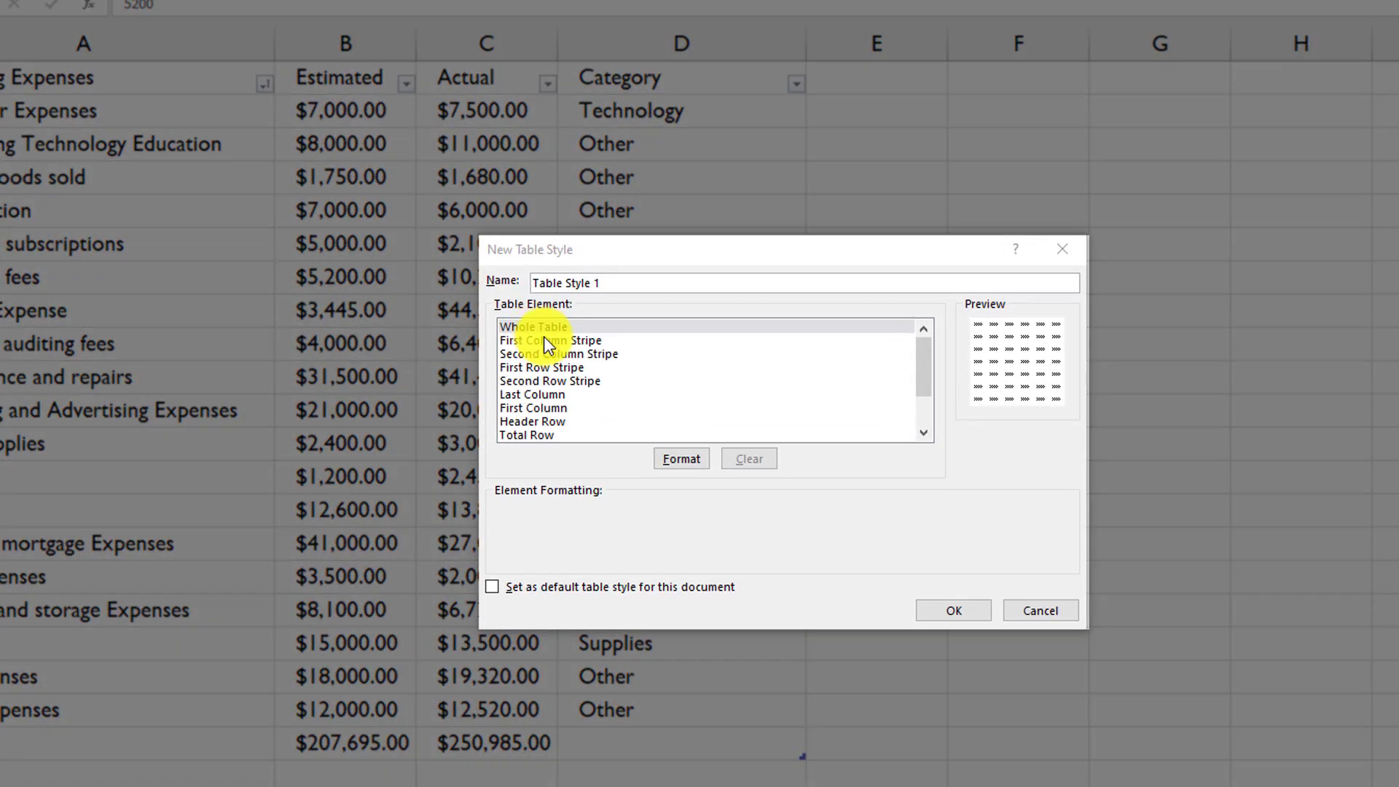
# Select the column and row stripe elements, open their Format options, then select C9.
pyautogui.click(558, 339)
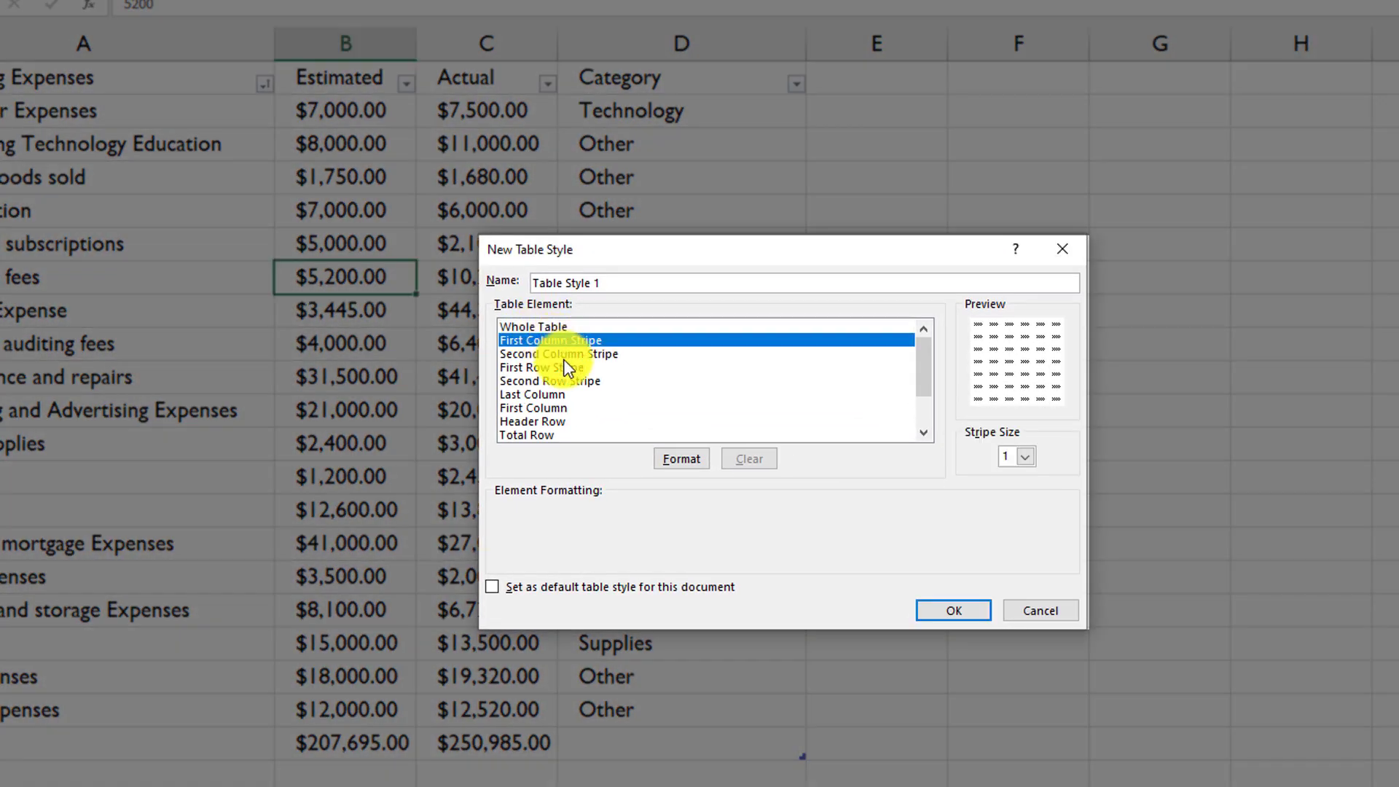
pyautogui.click(563, 355)
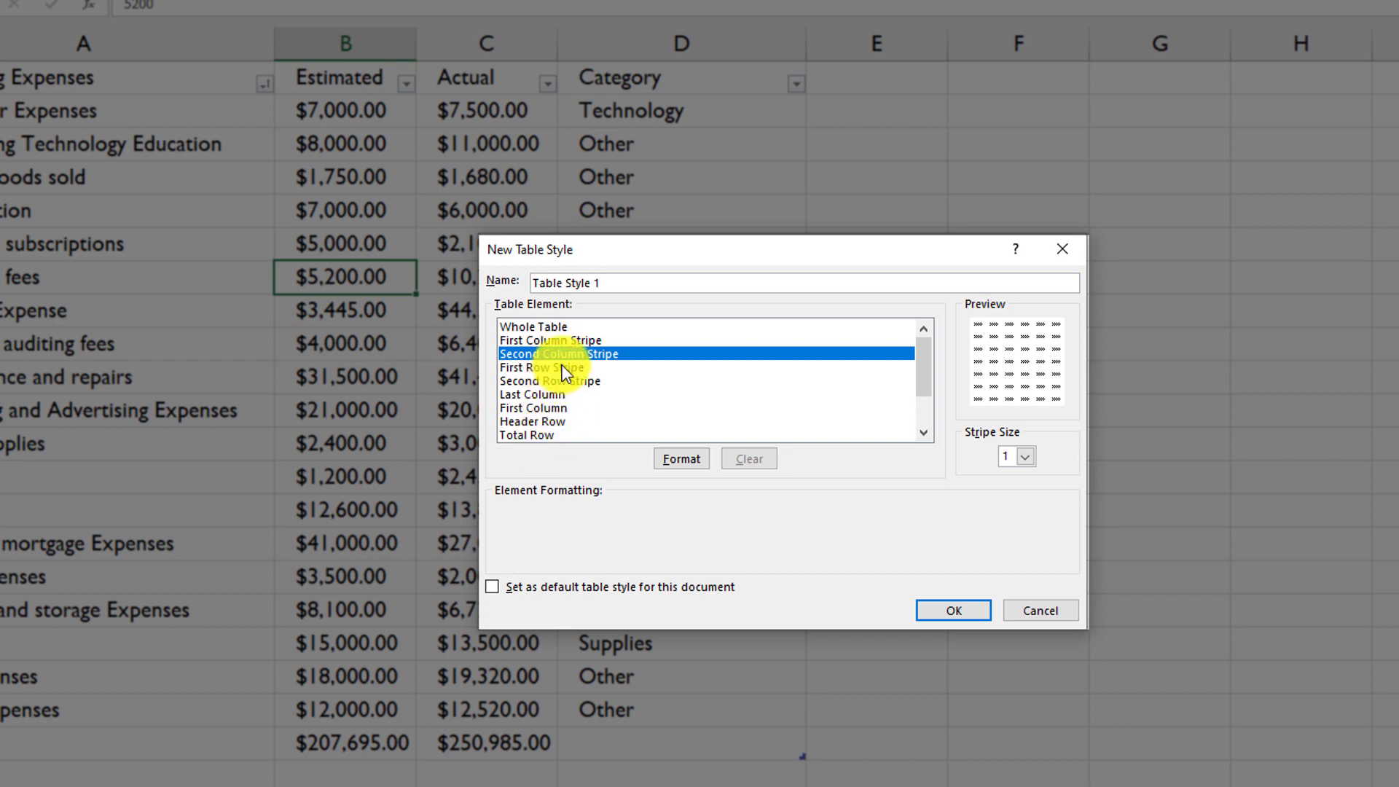
pyautogui.click(562, 367)
pyautogui.click(678, 460)
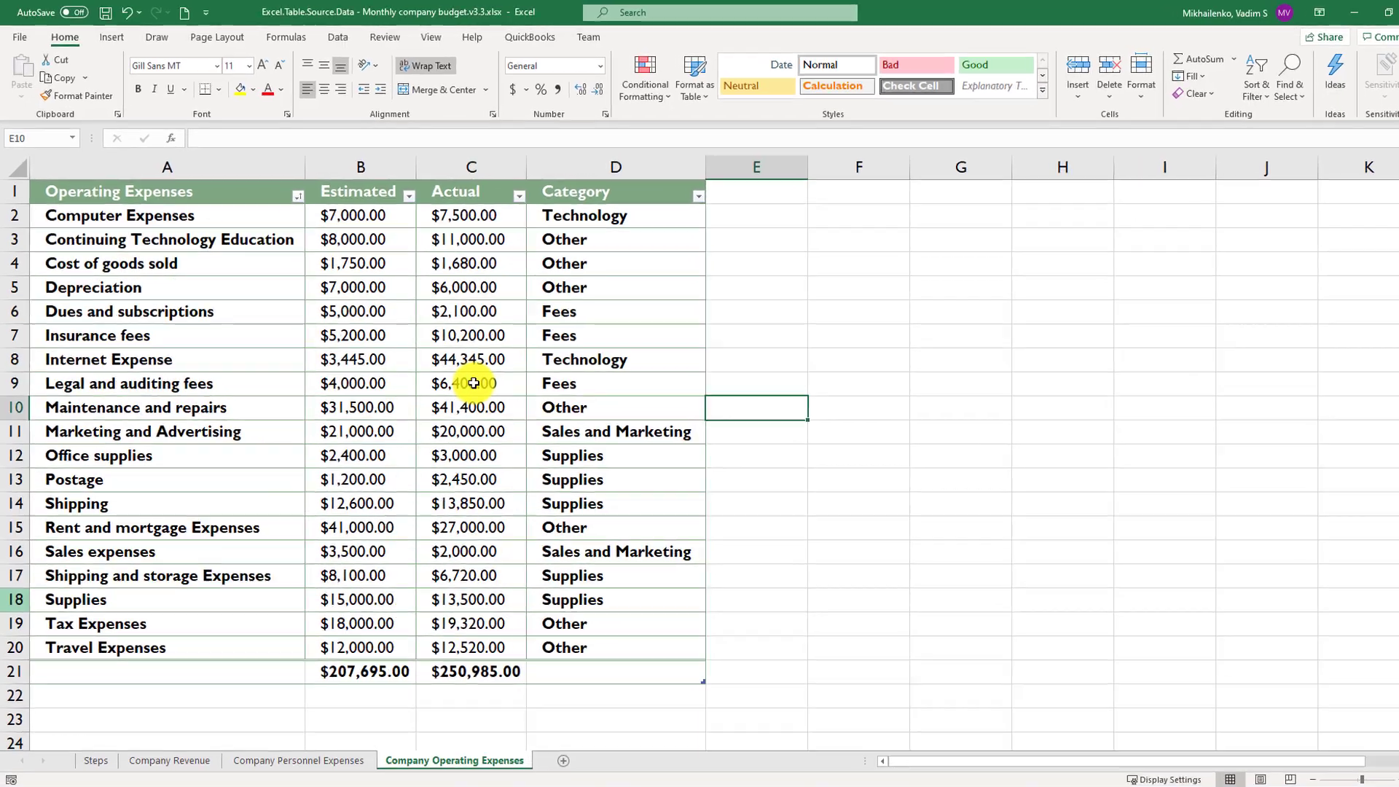
pyautogui.click(474, 382)
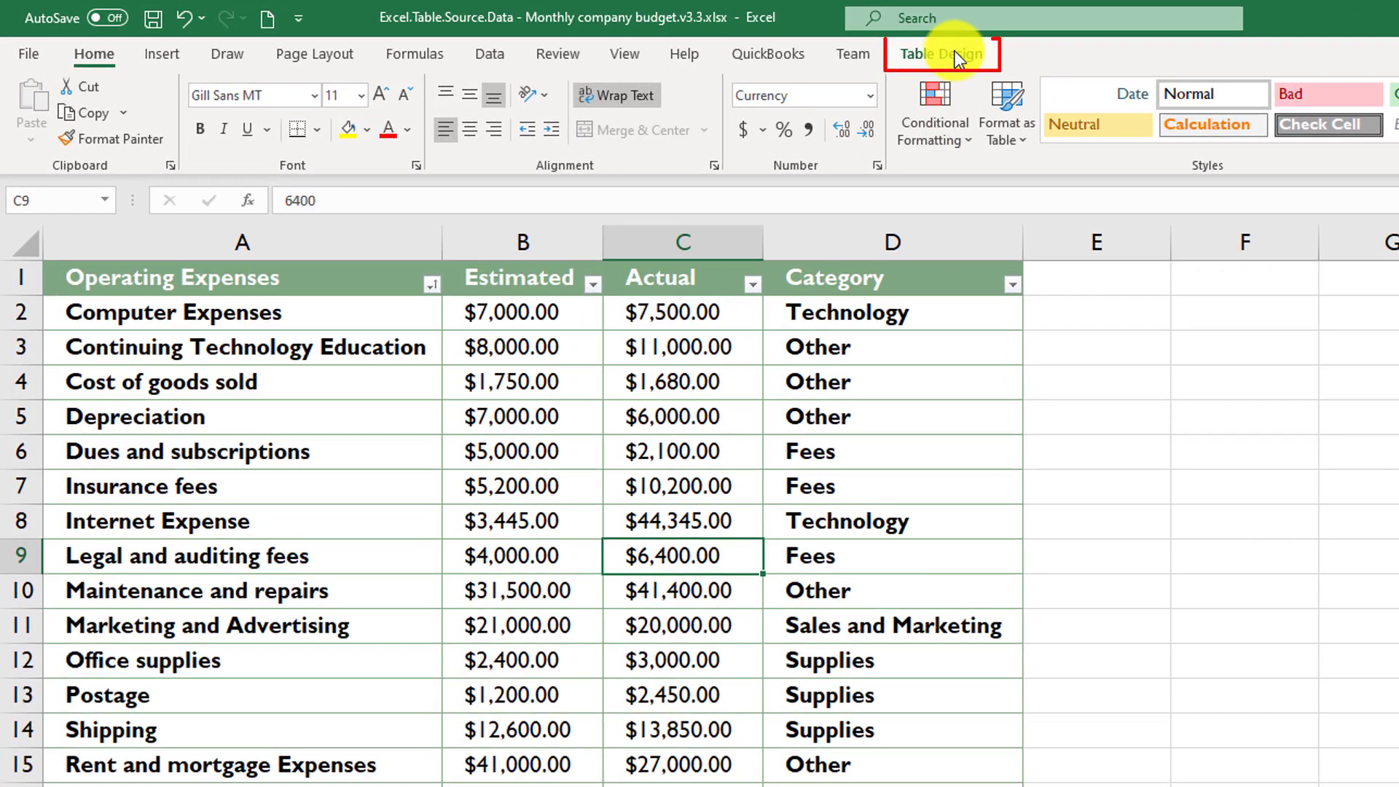
# Insert a Category slicer for the table and place it to the right.
pyautogui.click(955, 52)
pyautogui.click(334, 113)
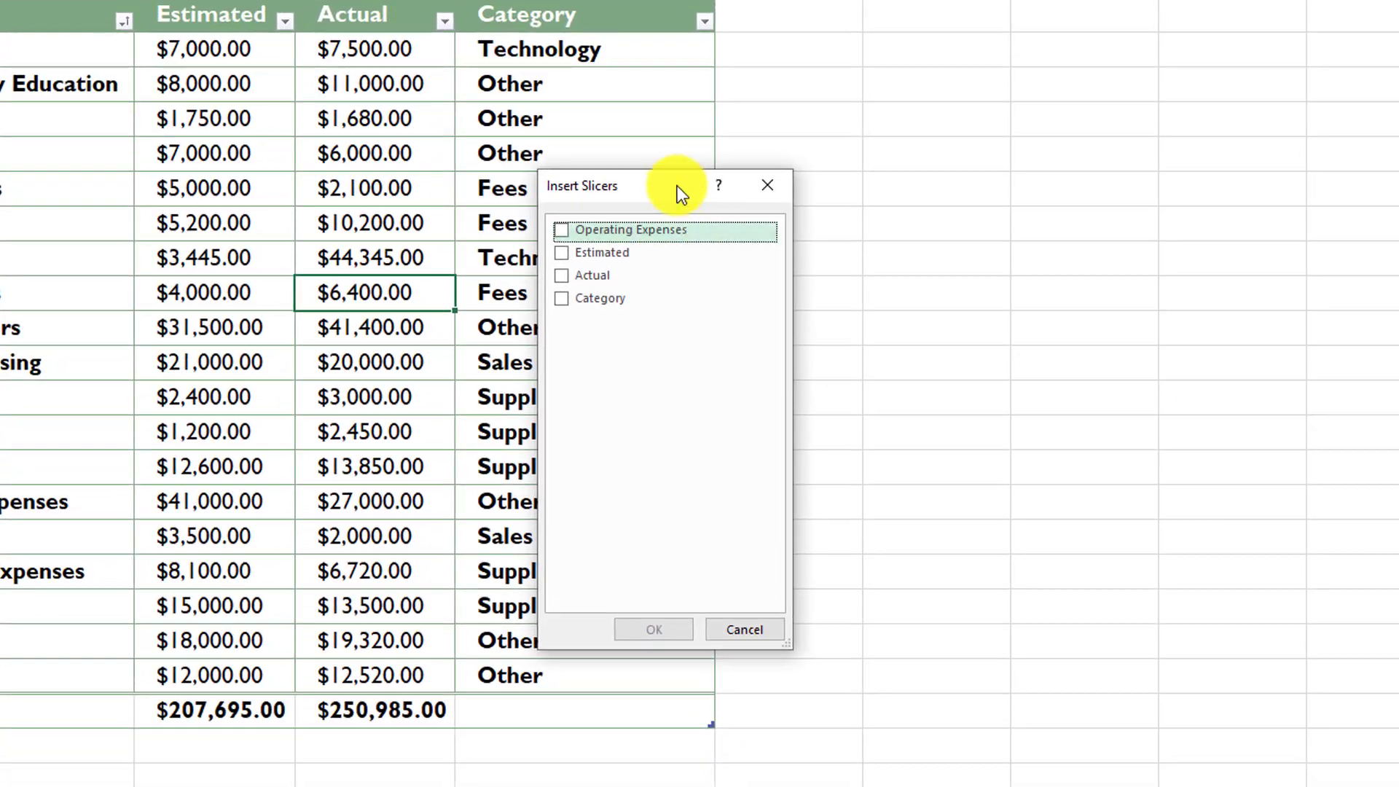
pyautogui.moveTo(657, 191); pyautogui.dragTo(1131, 172)
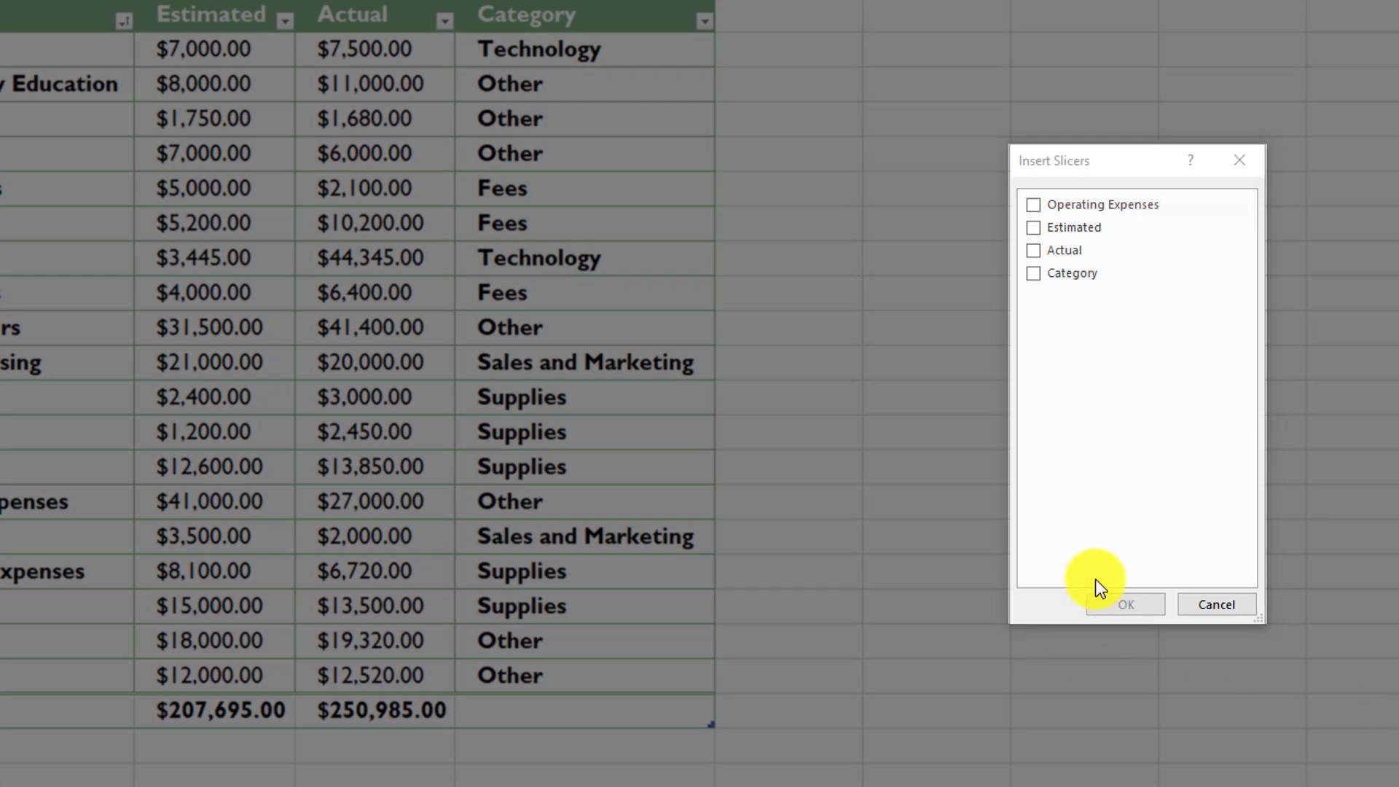
pyautogui.click(1033, 275)
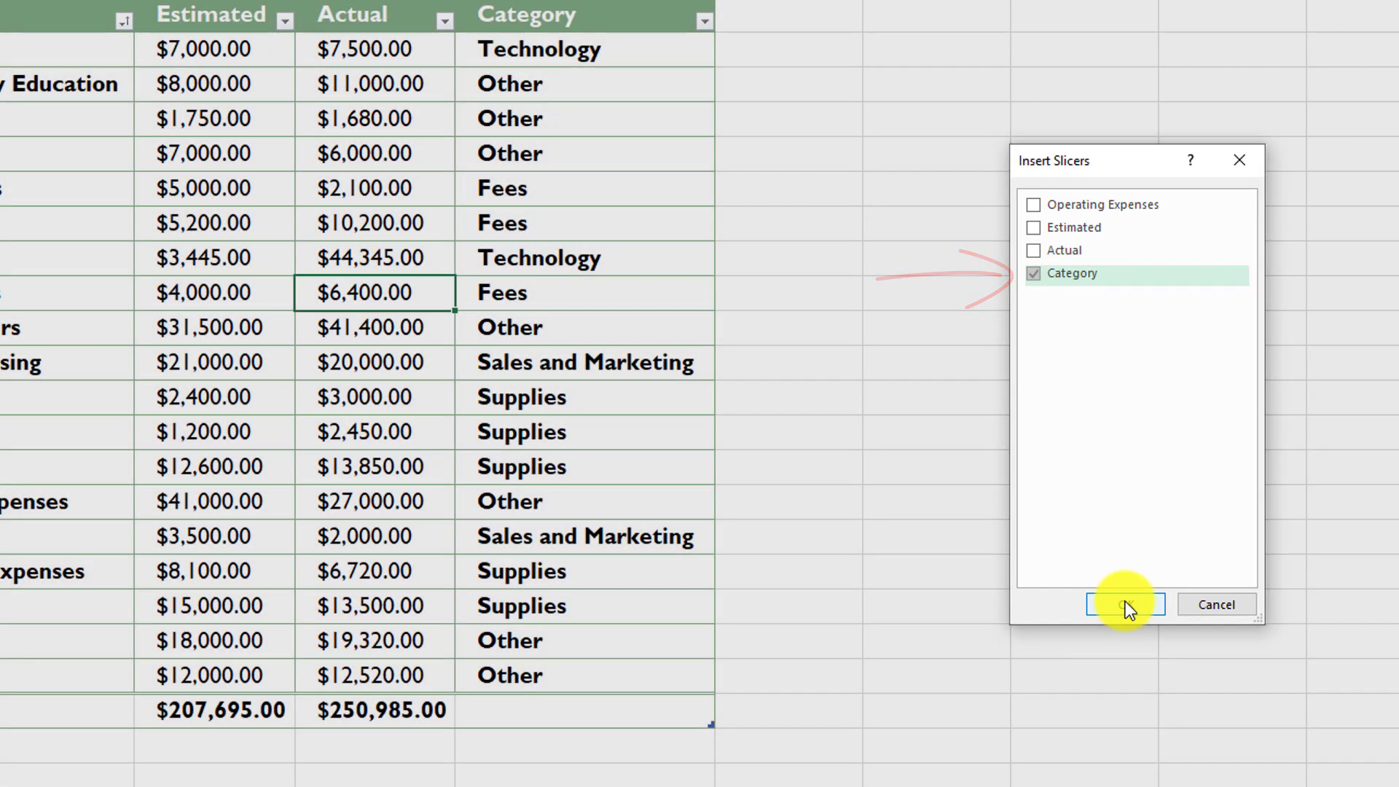
pyautogui.click(1125, 602)
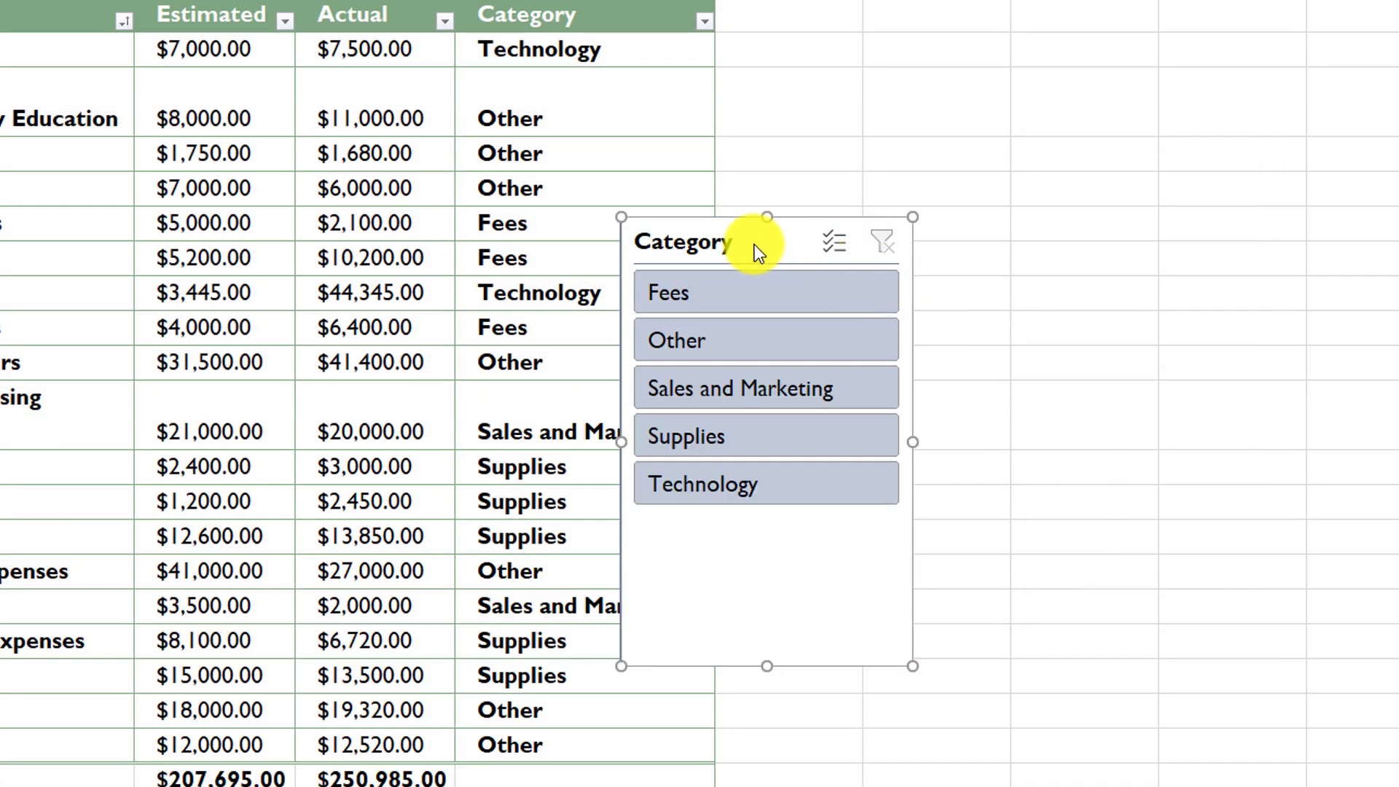
pyautogui.moveTo(781, 241); pyautogui.dragTo(1150, 132)
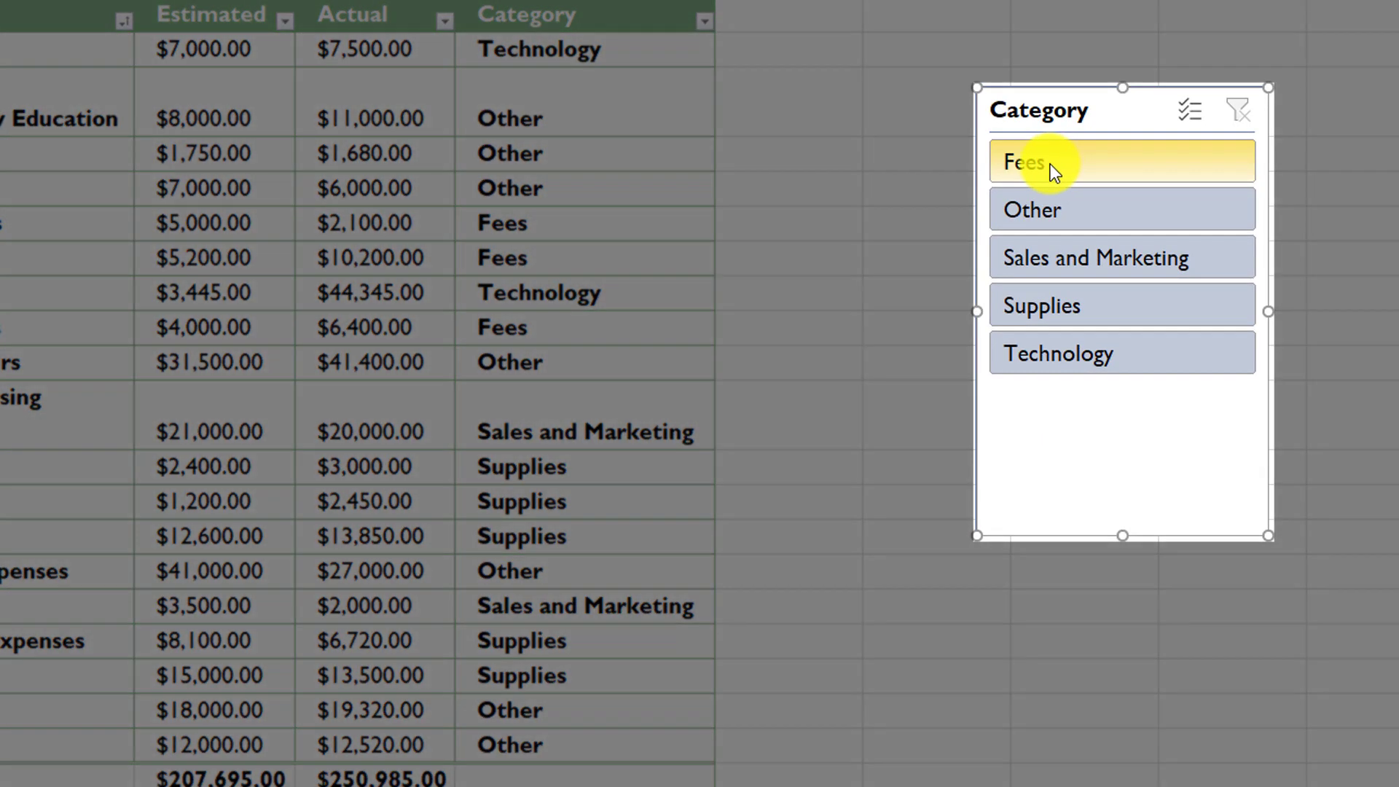
# Filter by Fees, Other and Technology, then Shift-select Sales and Marketing through Technology.
pyautogui.click(1051, 164)
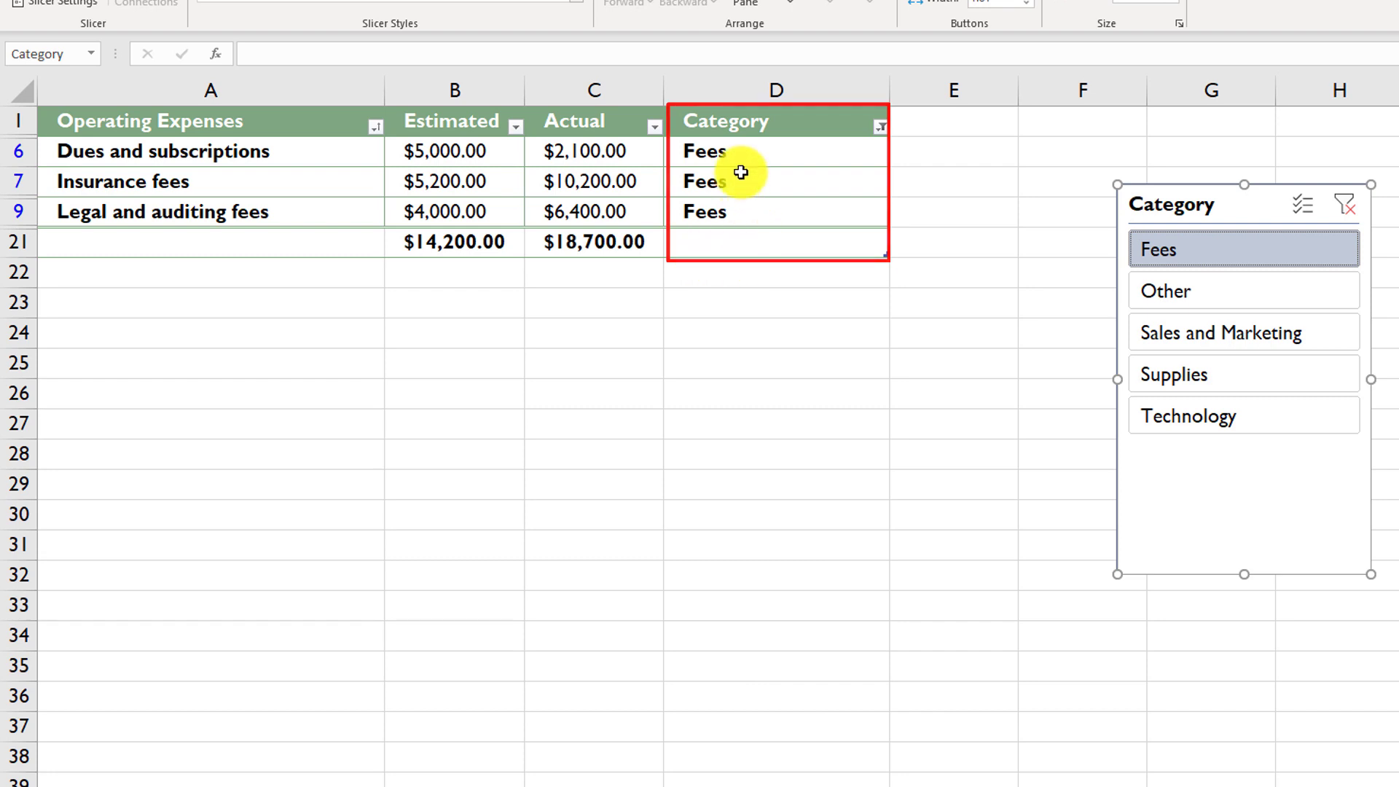
pyautogui.click(1173, 290)
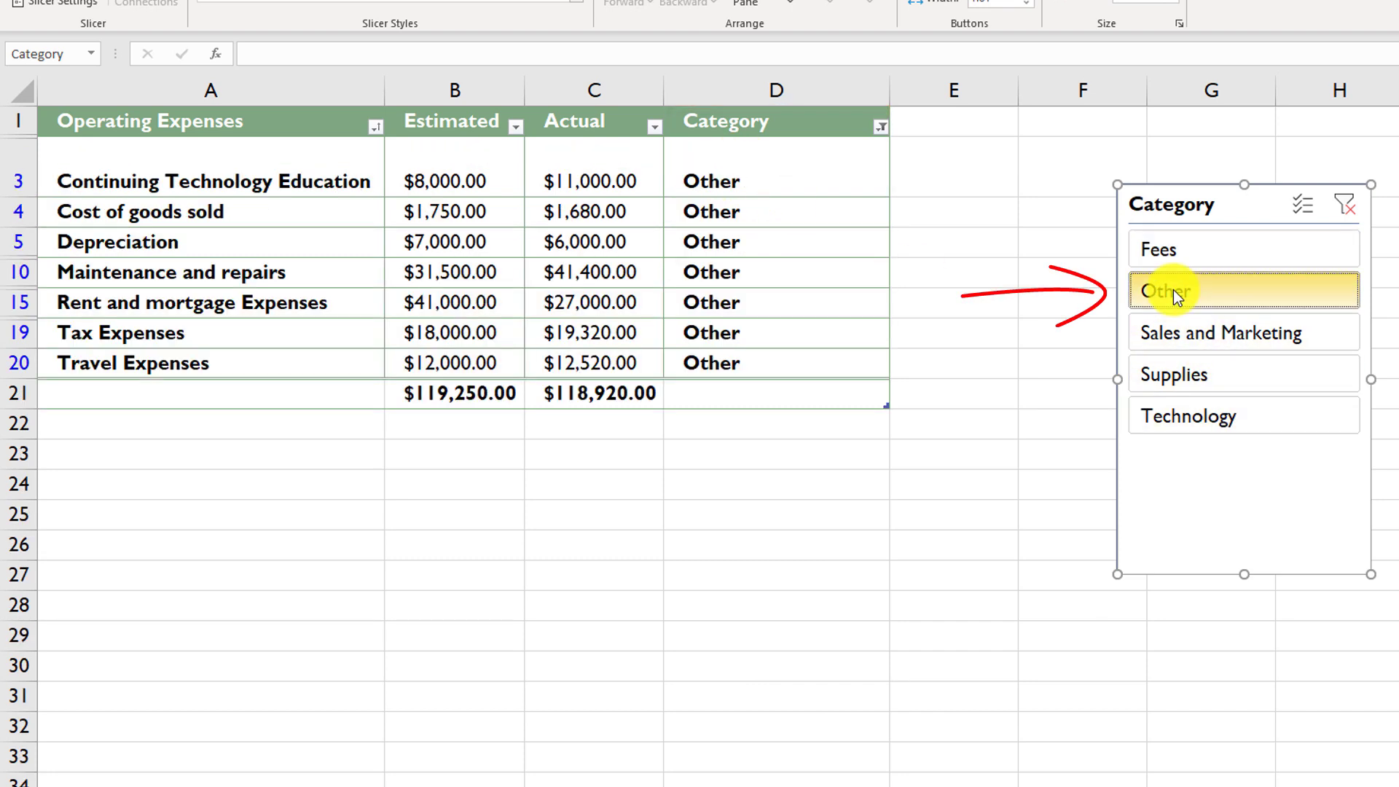
pyautogui.click(1166, 414)
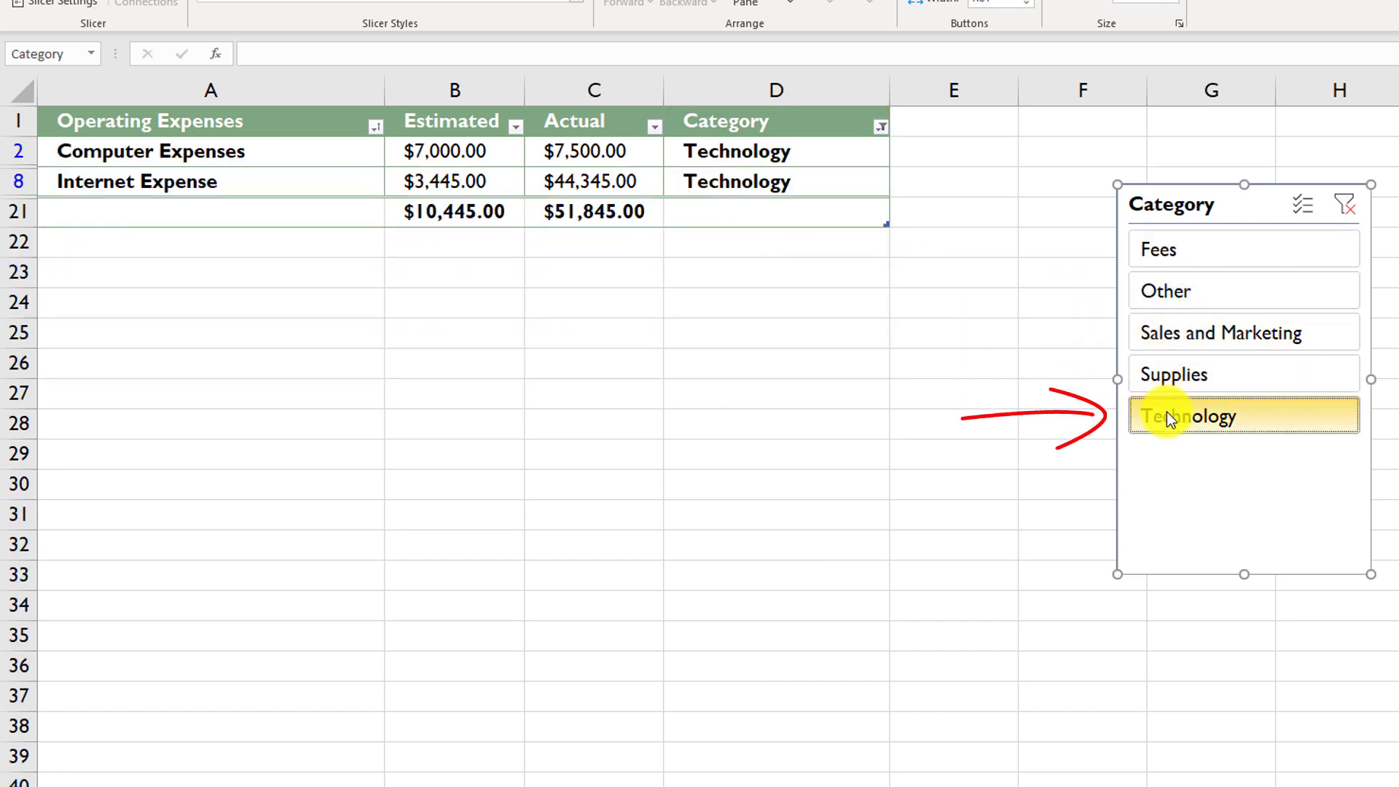
pyautogui.press('shift')
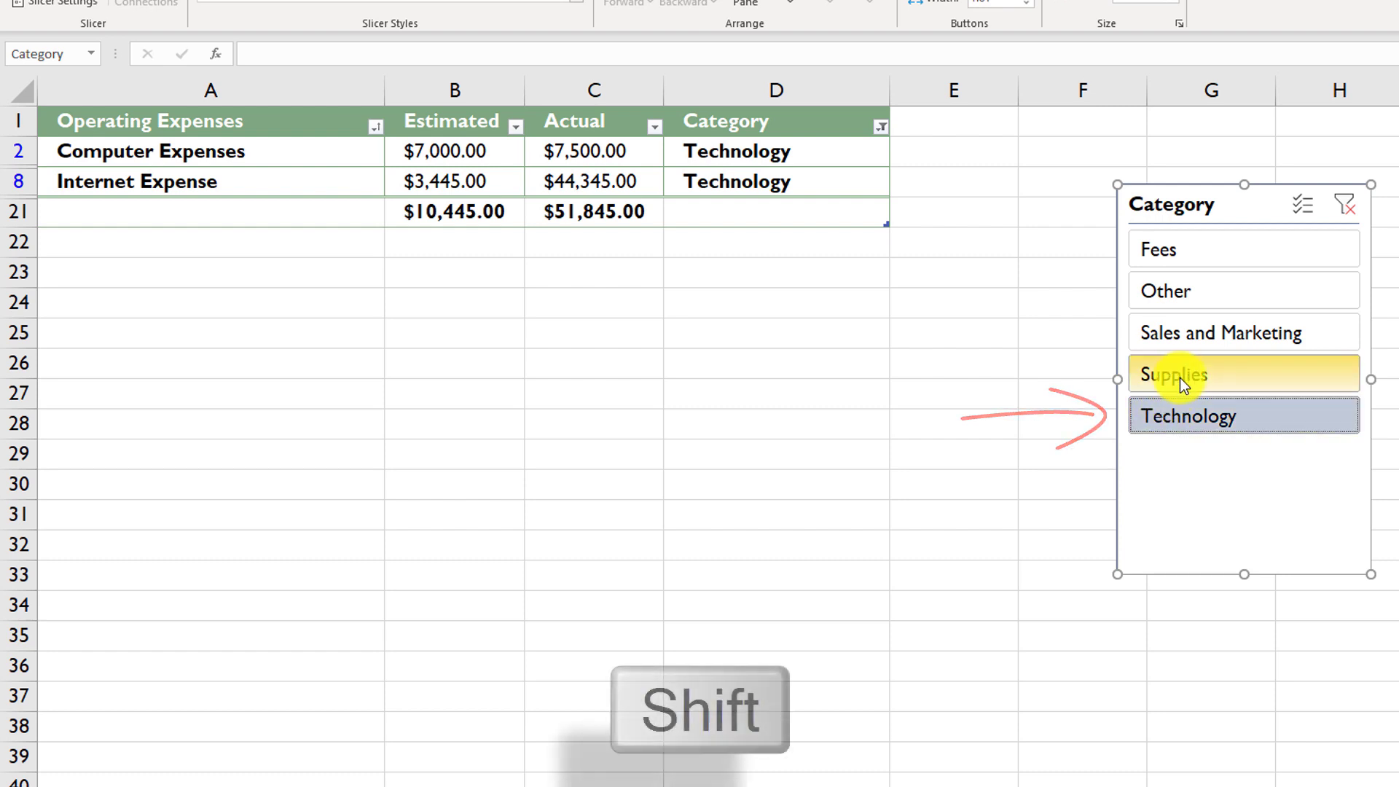
pyautogui.keyDown('shift'); pyautogui.click(1197, 338); pyautogui.keyUp('shift')
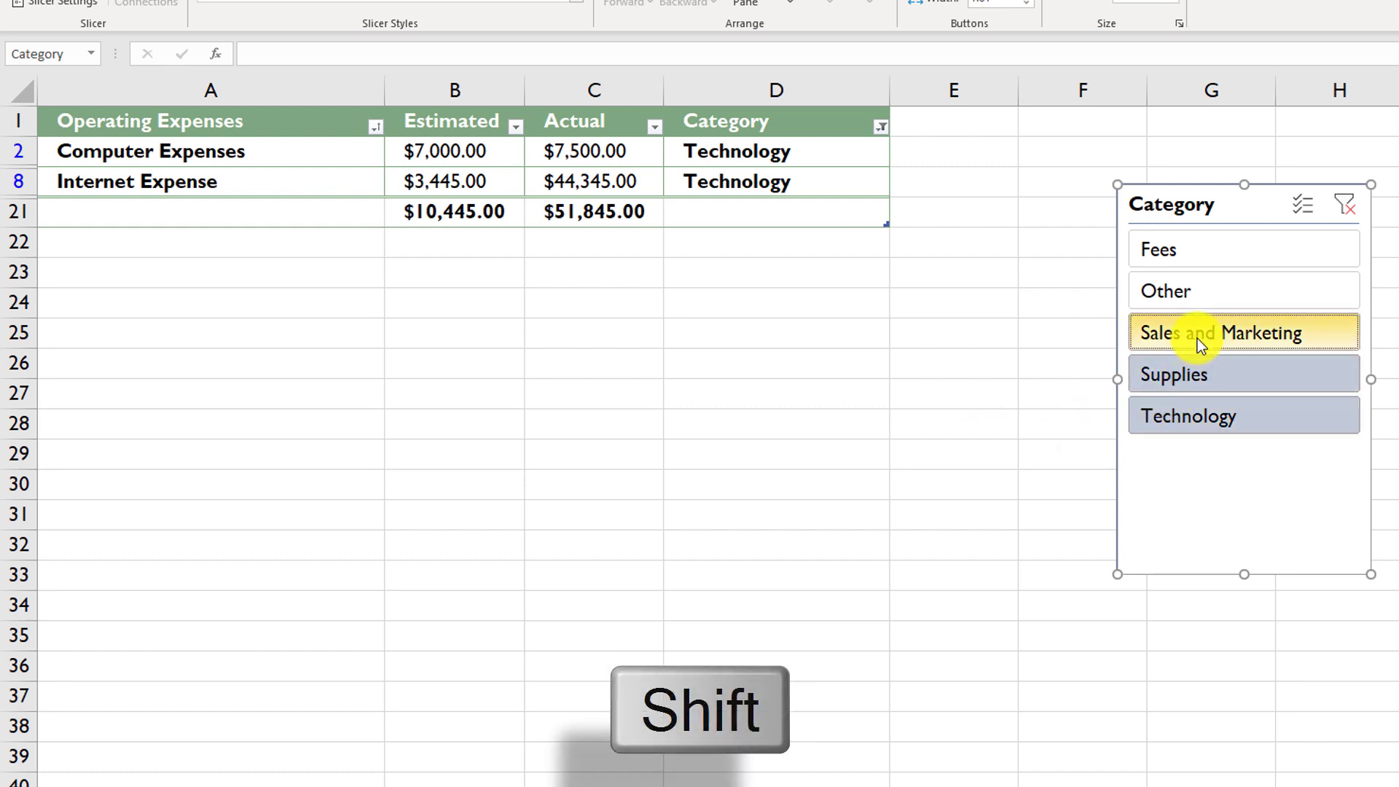
# Multi-select Fees and Other together, then clear the slicer filter to show all rows.
pyautogui.click(1302, 204)
pyautogui.moveTo(1284, 264); pyautogui.dragTo(1284, 289)
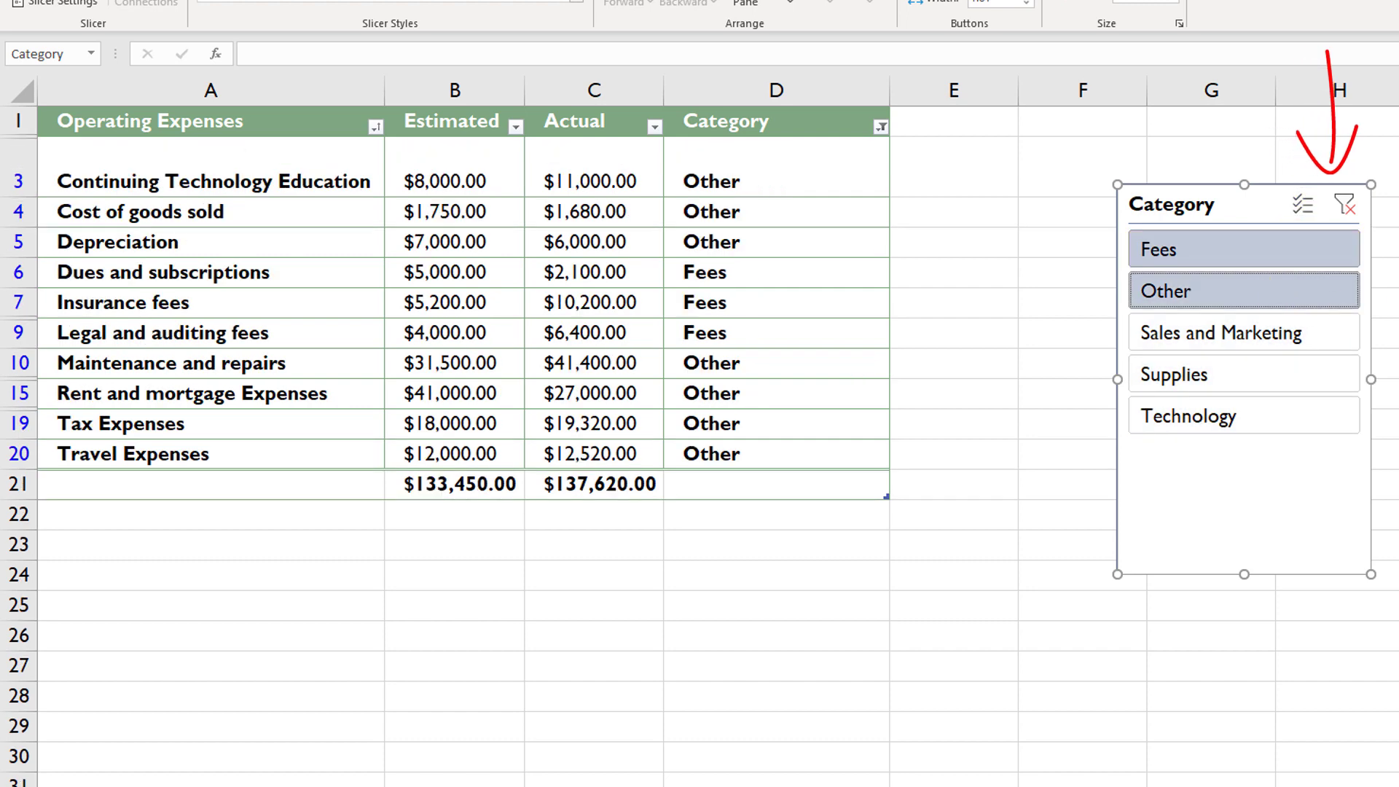
pyautogui.click(1349, 208)
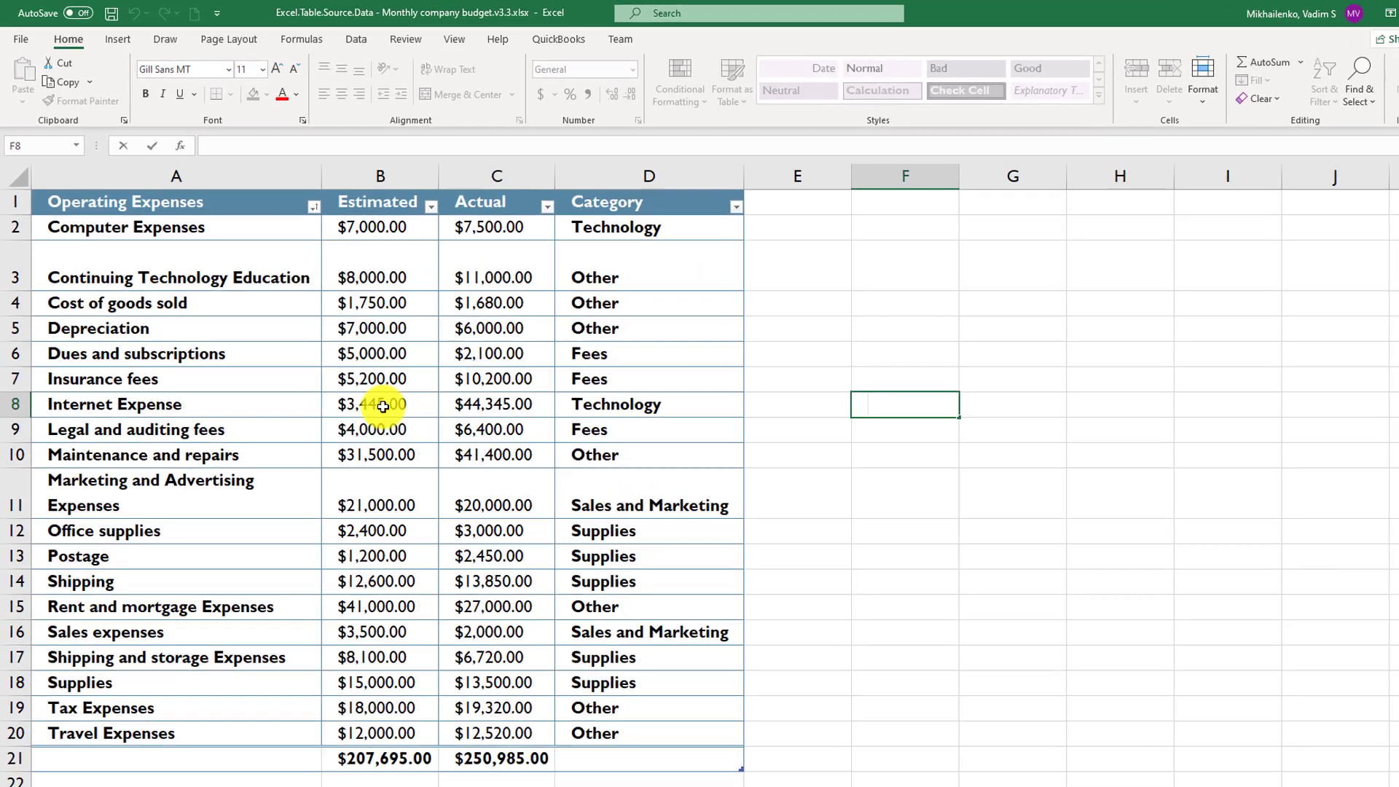
pyautogui.click(384, 406)
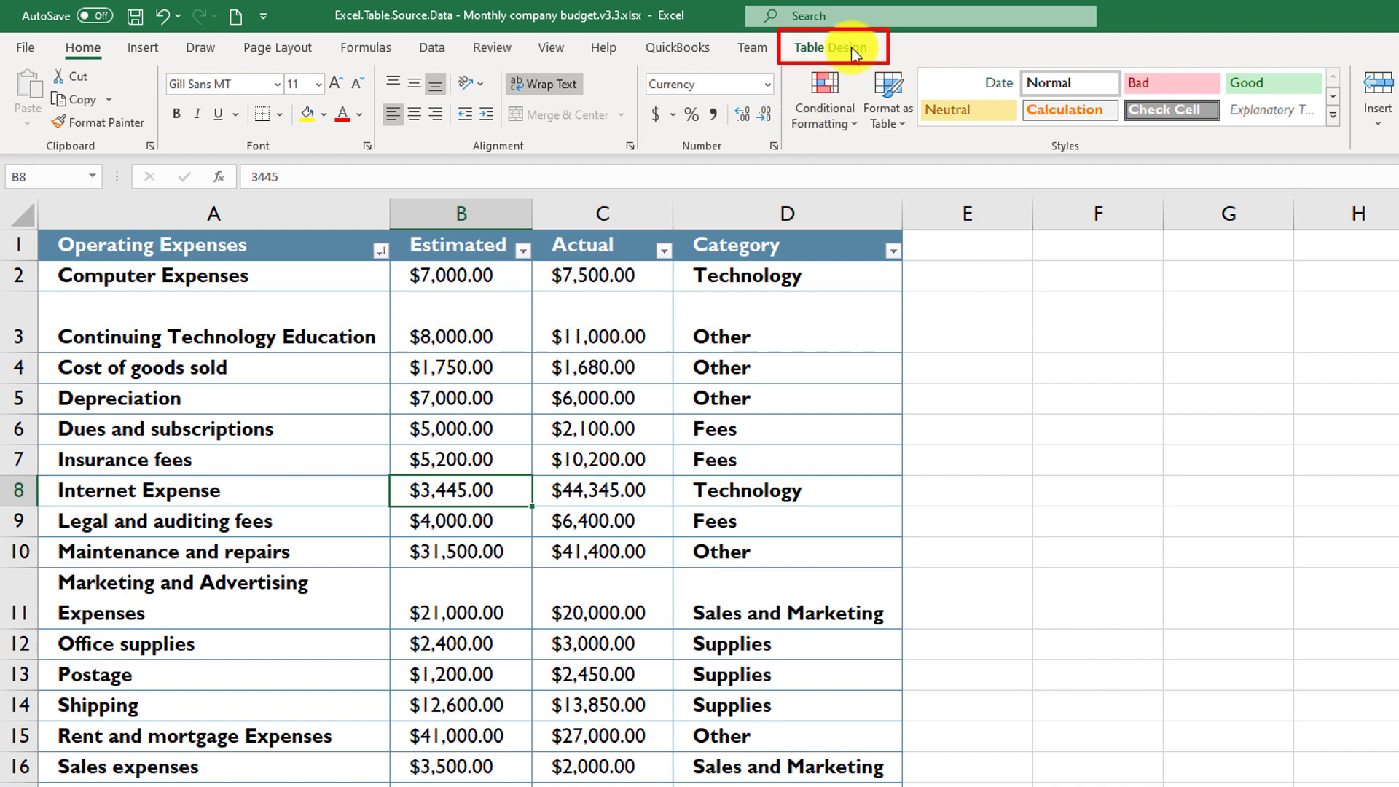
# Create an empty PivotTable from the CompanyExpenses table on a new worksheet, Sheet3.
pyautogui.click(851, 47)
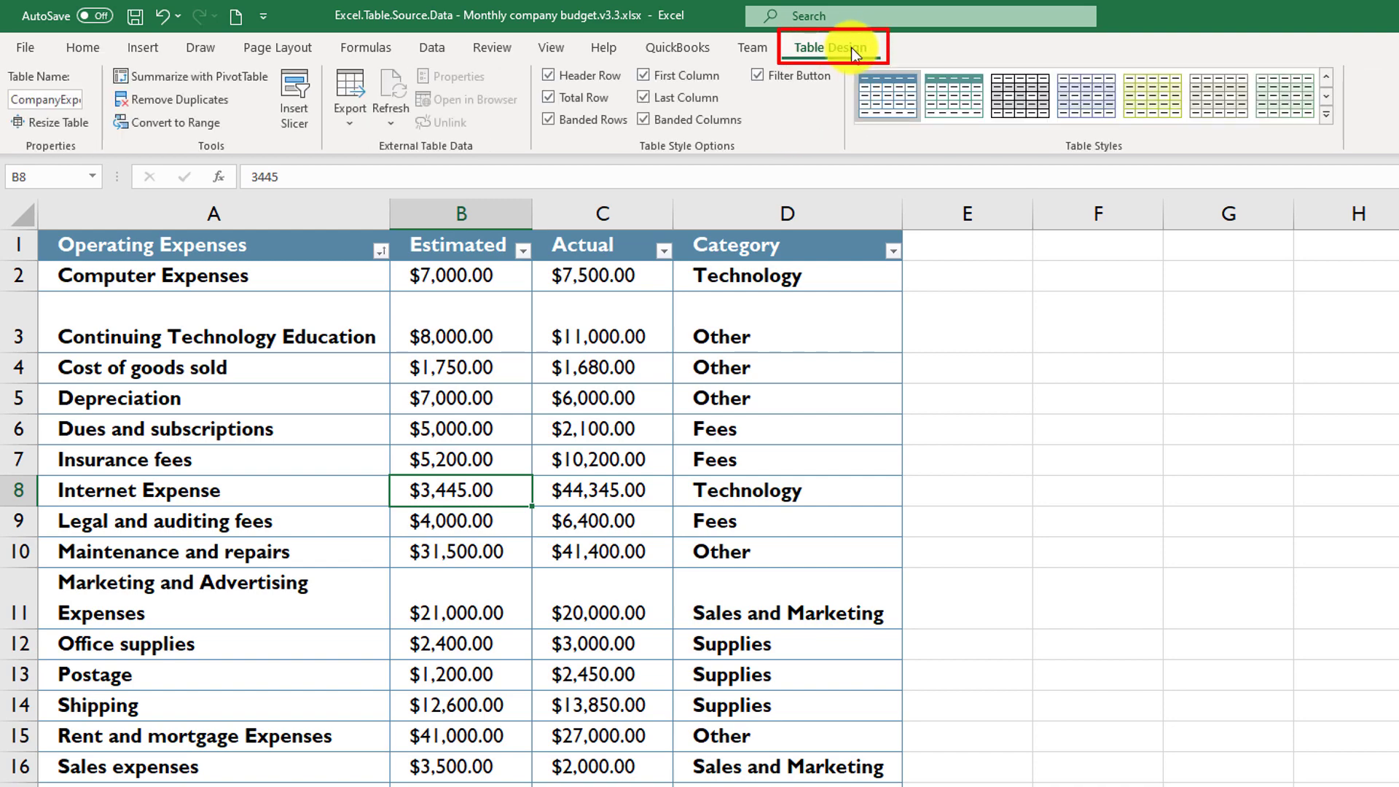
pyautogui.click(234, 73)
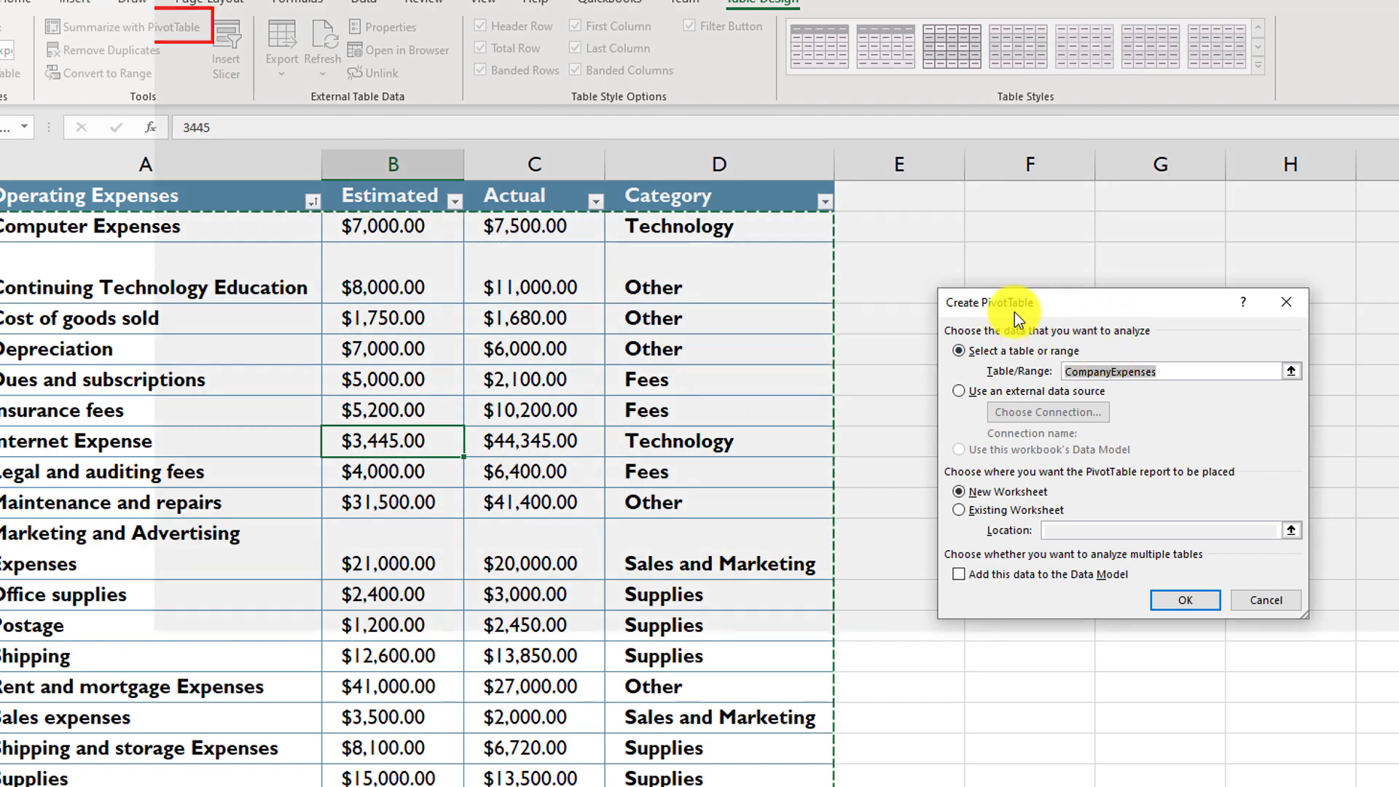
pyautogui.doubleClick(1107, 370)
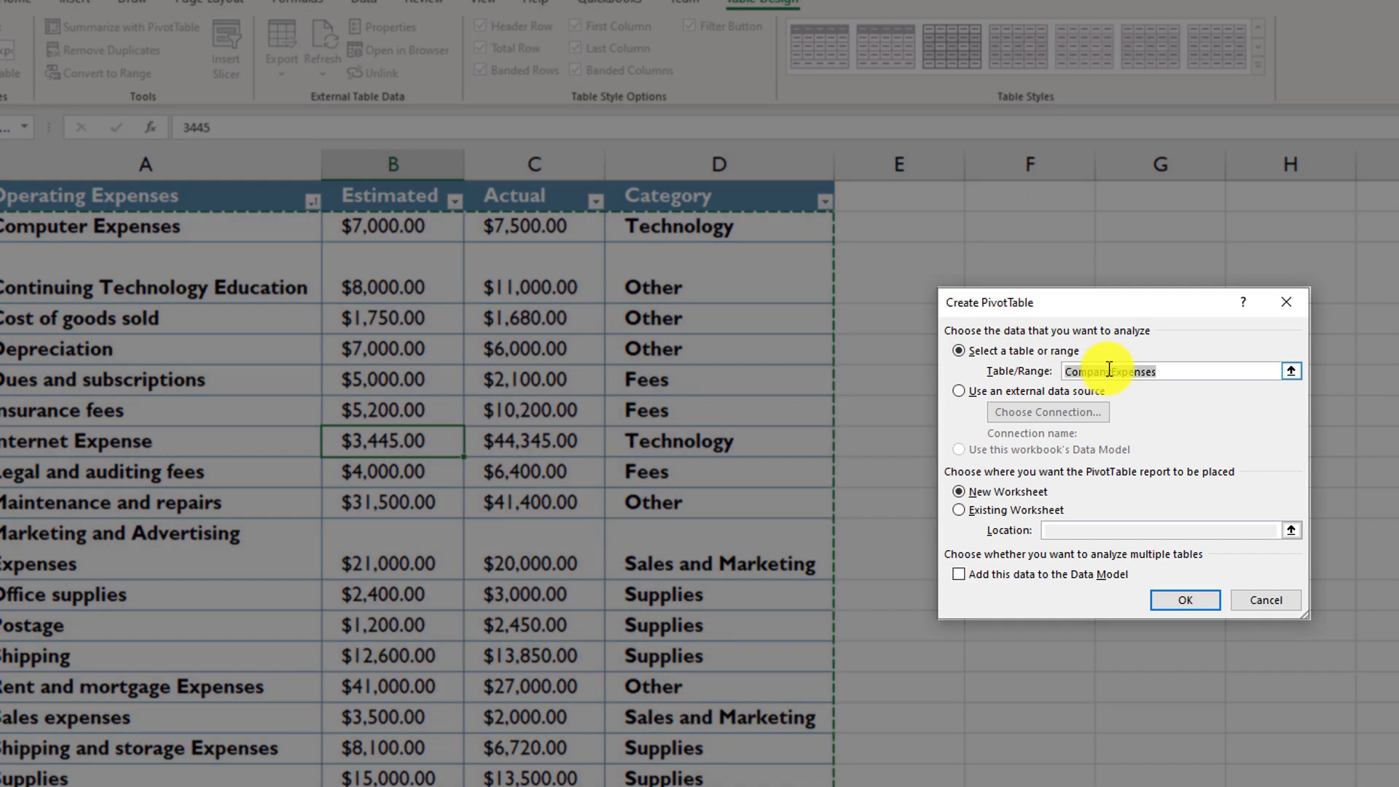
pyautogui.click(1110, 371)
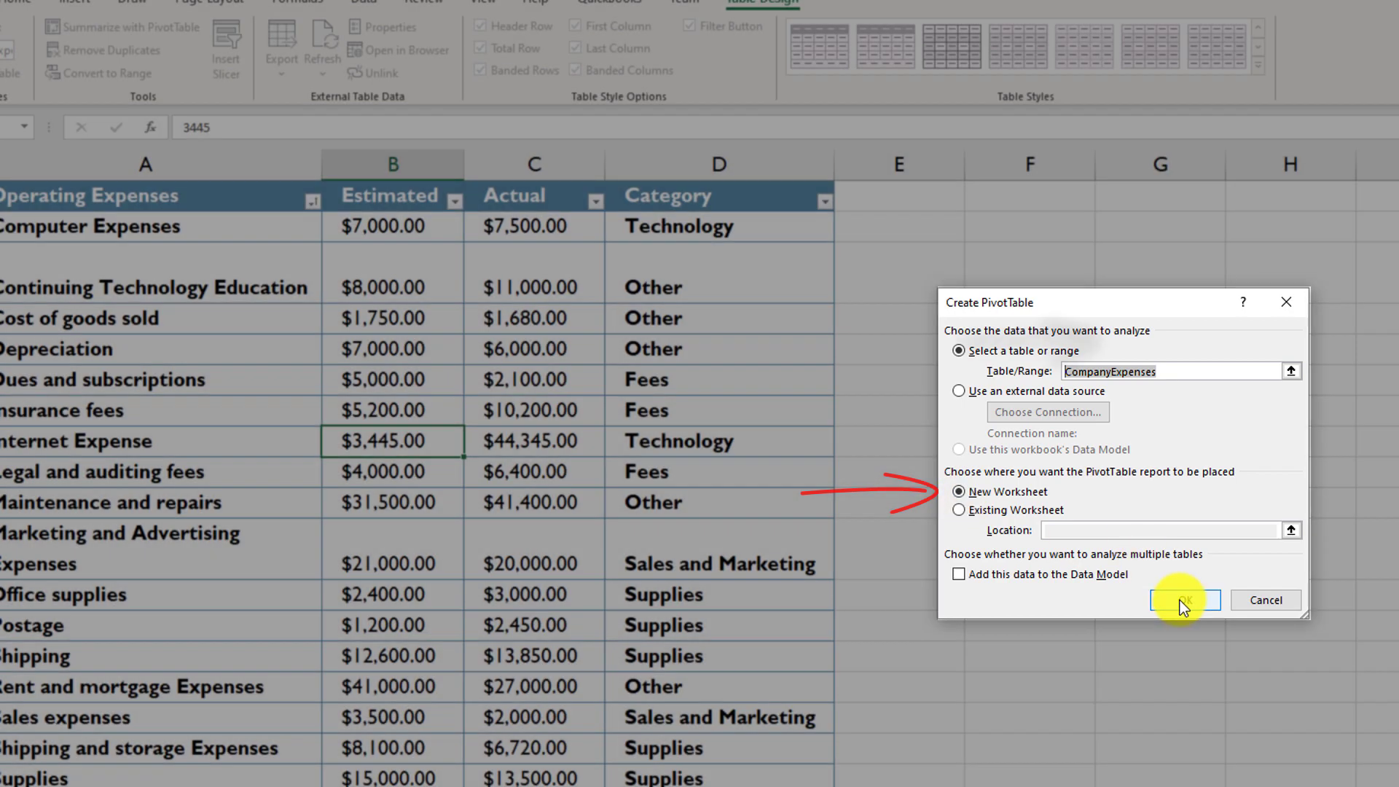
pyautogui.click(1181, 599)
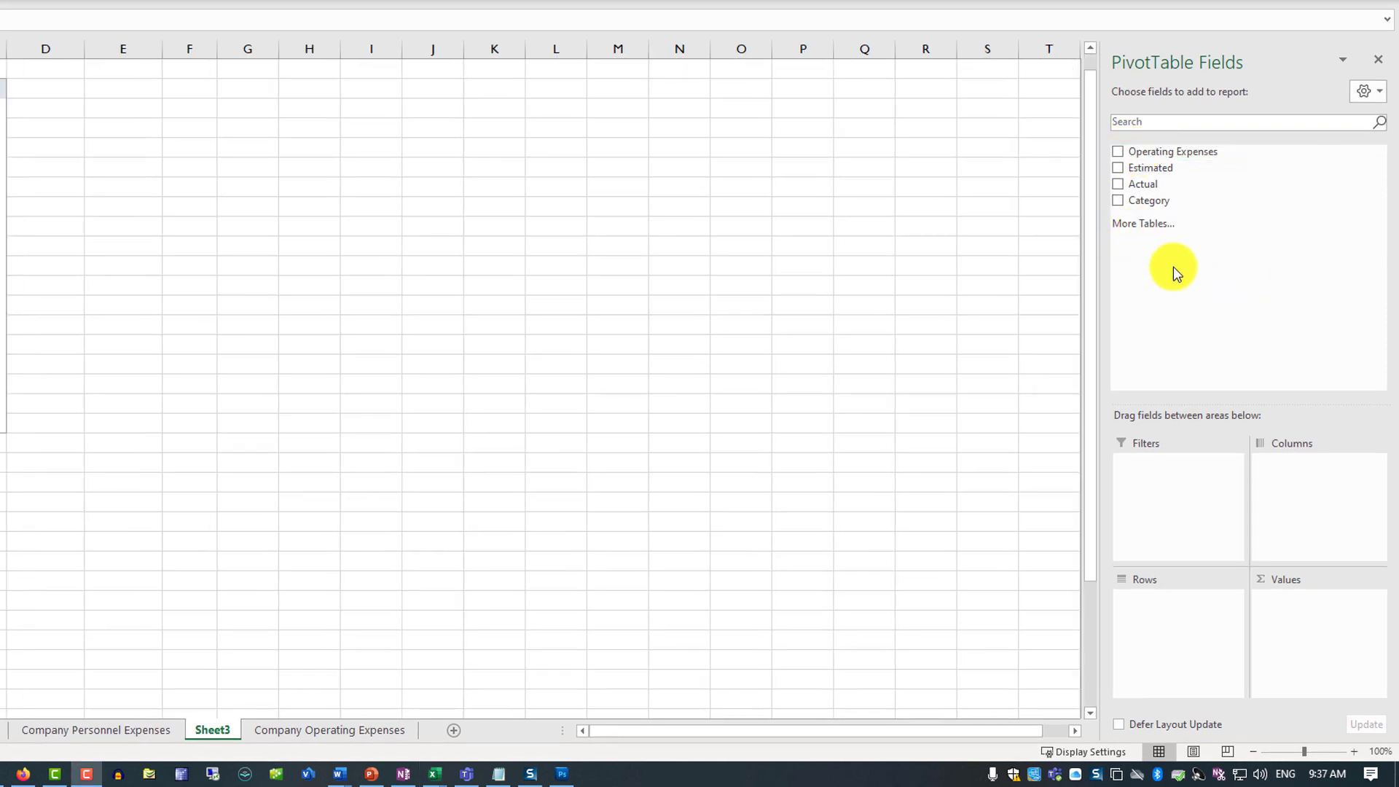
# Add Operating Expenses and Category as pivot rows, with Estimated and Actual as summed values.
pyautogui.click(1119, 153)
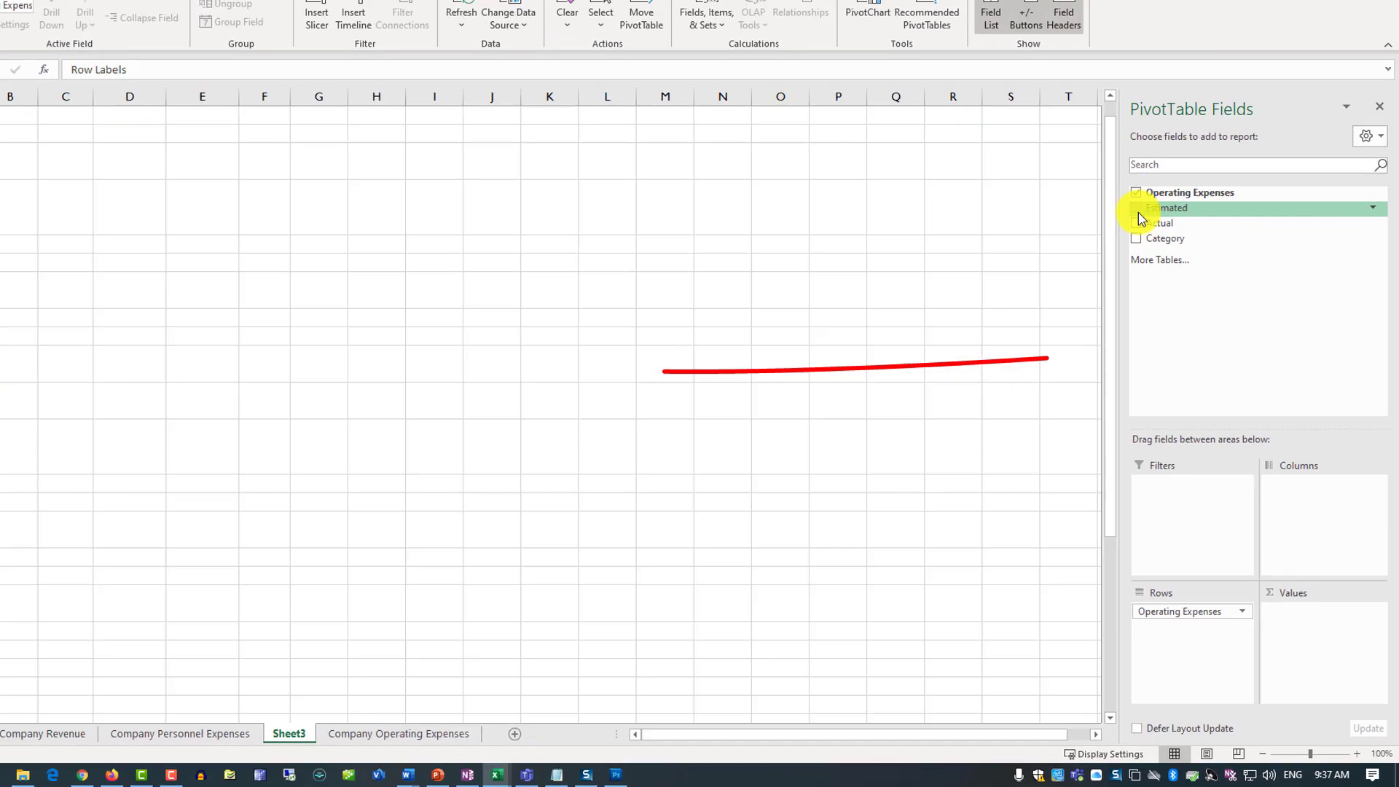
pyautogui.click(1137, 209)
pyautogui.click(1137, 224)
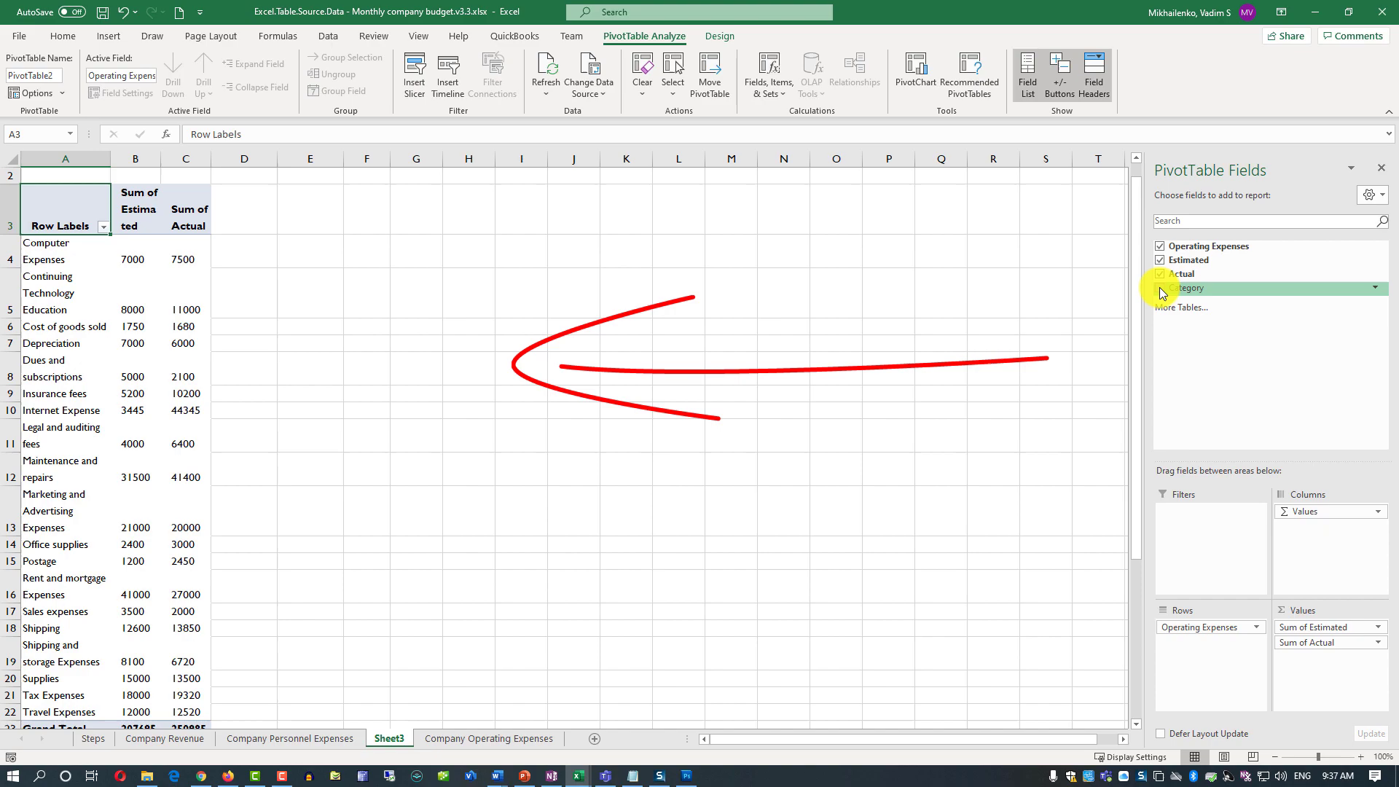
pyautogui.click(1161, 289)
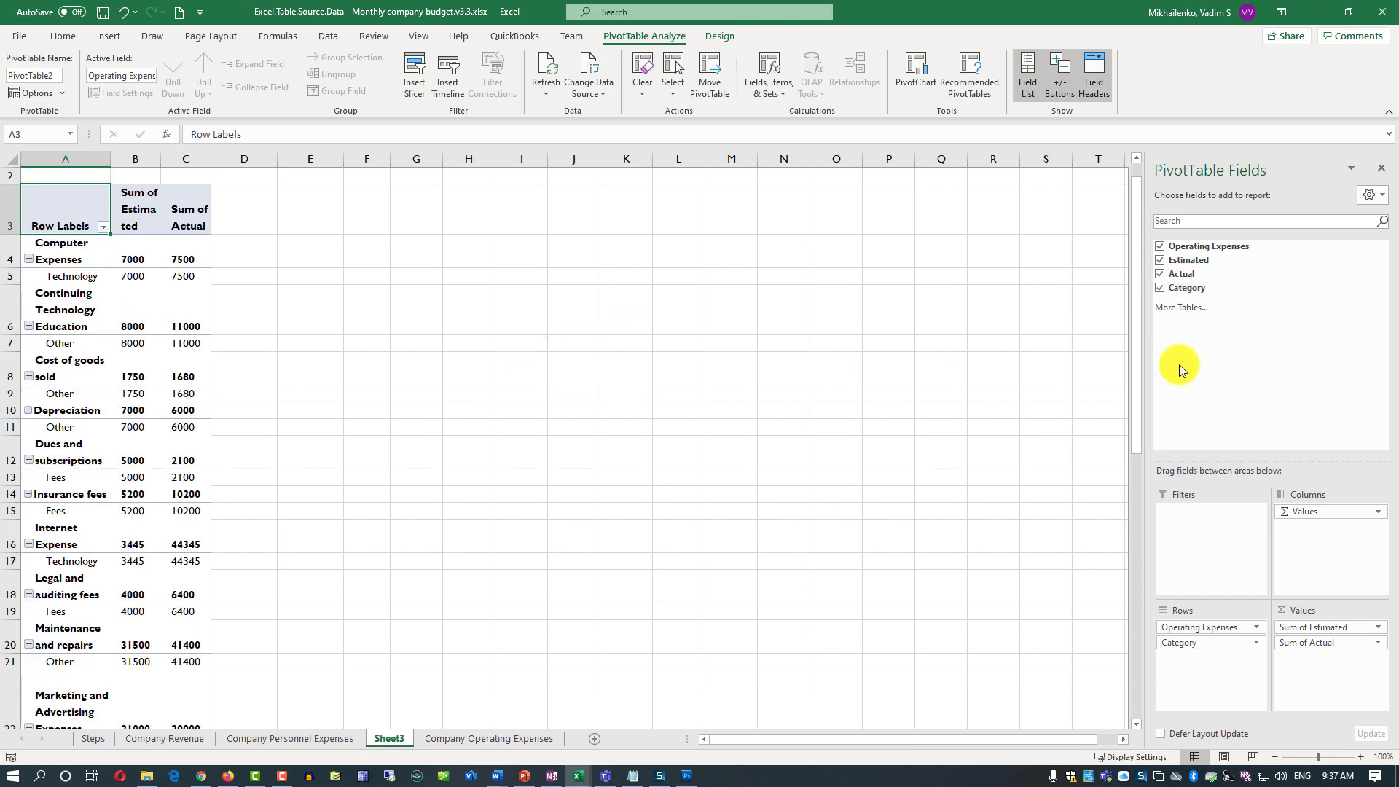
# Widen columns A, B and C so the expense names and value headers fit.
pyautogui.moveTo(111, 159); pyautogui.dragTo(271, 186)
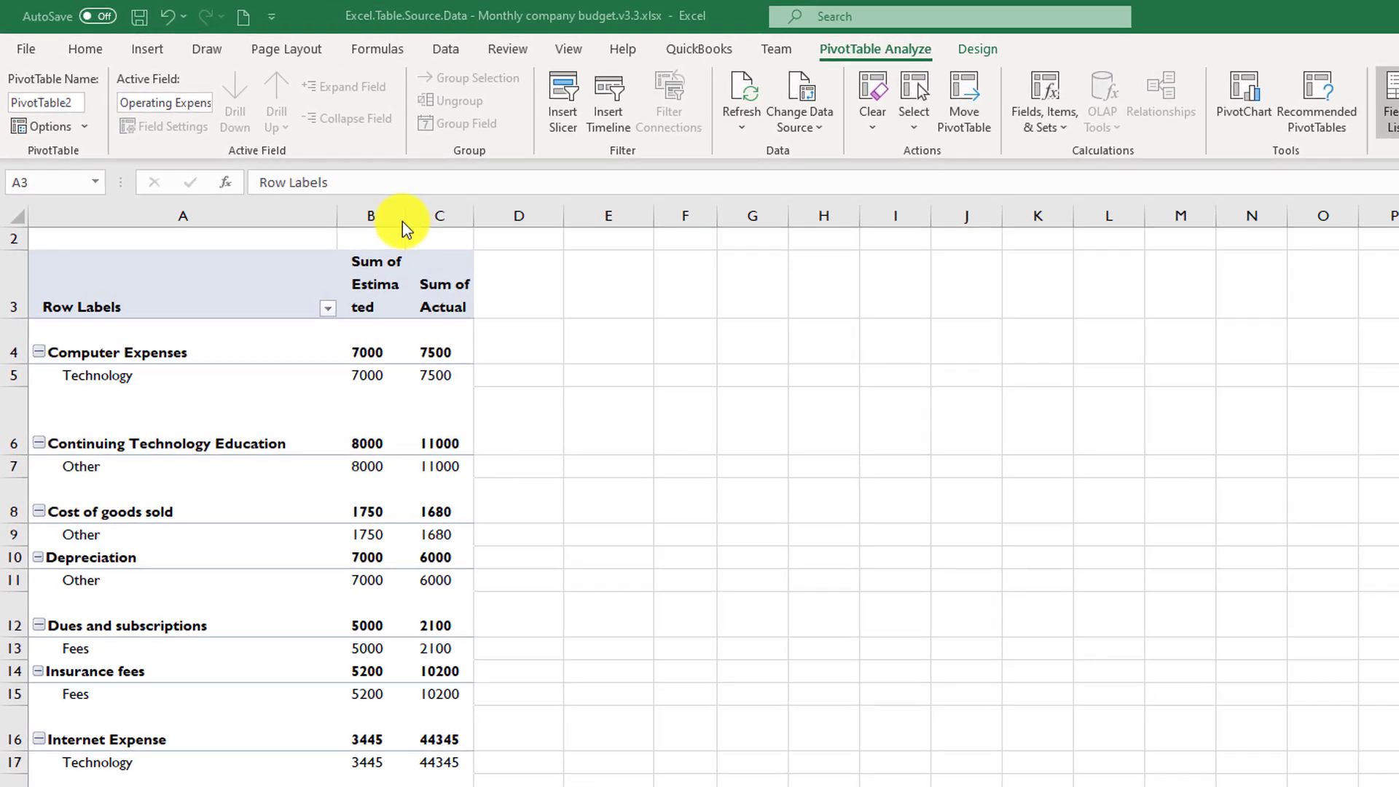
pyautogui.moveTo(402, 222); pyautogui.dragTo(444, 220)
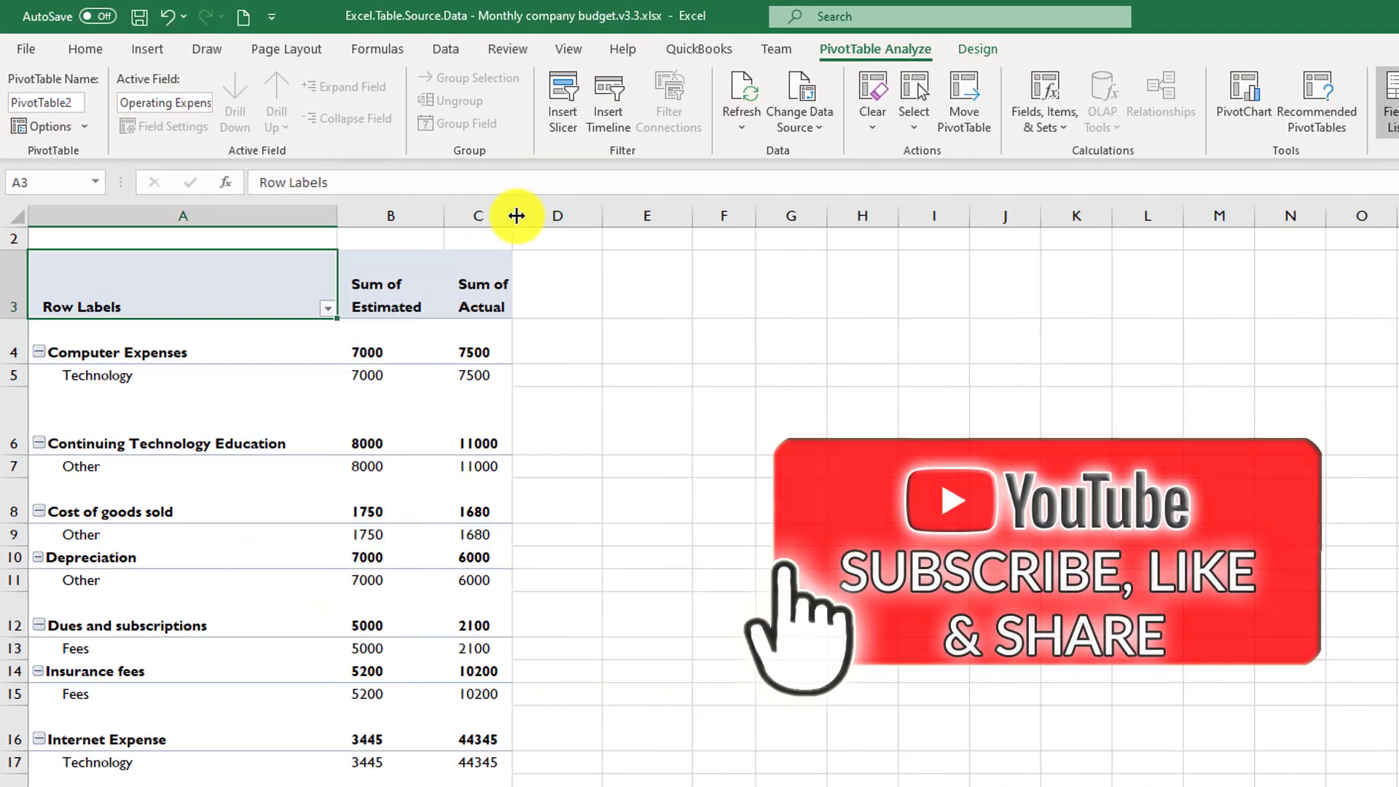
pyautogui.moveTo(537, 223); pyautogui.dragTo(553, 223)
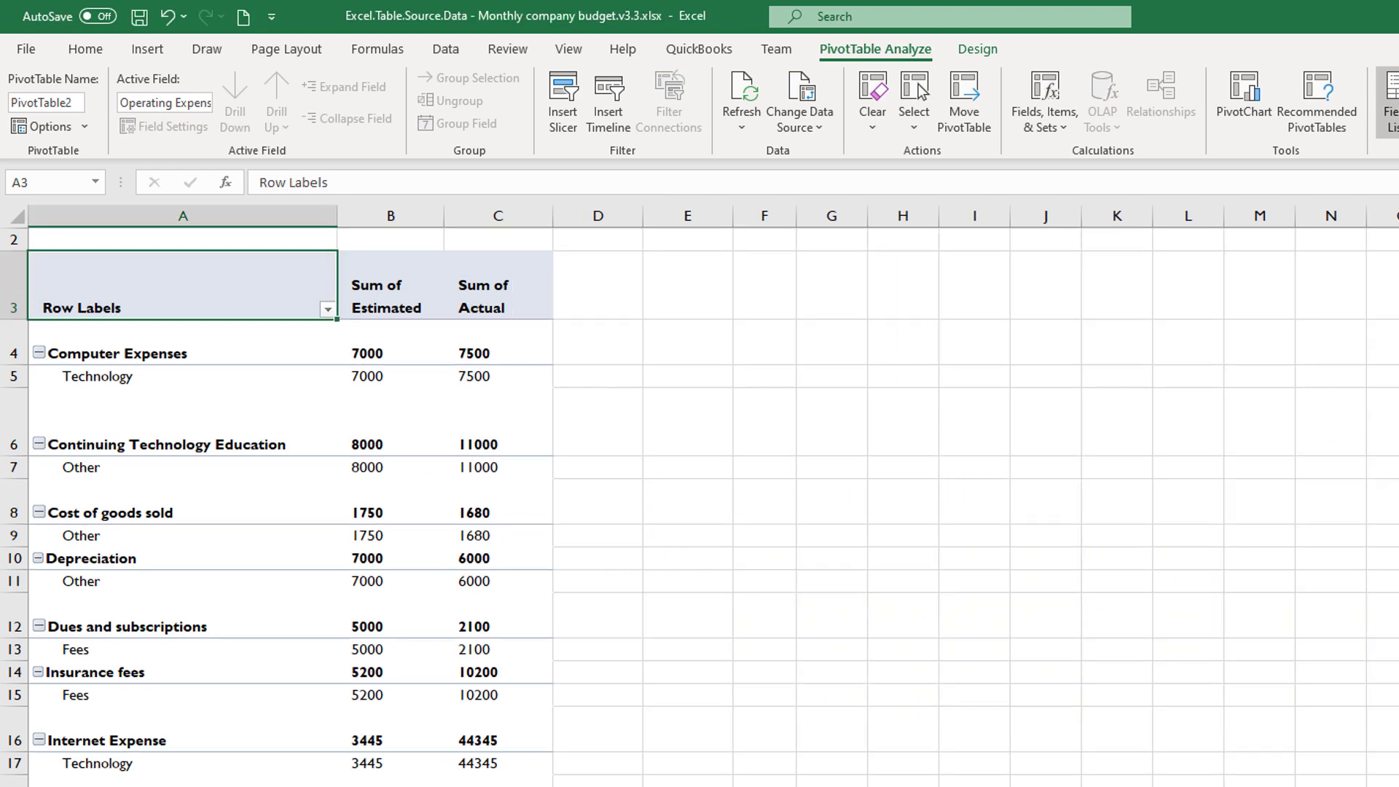
pyautogui.scroll(-7, 700, 474)
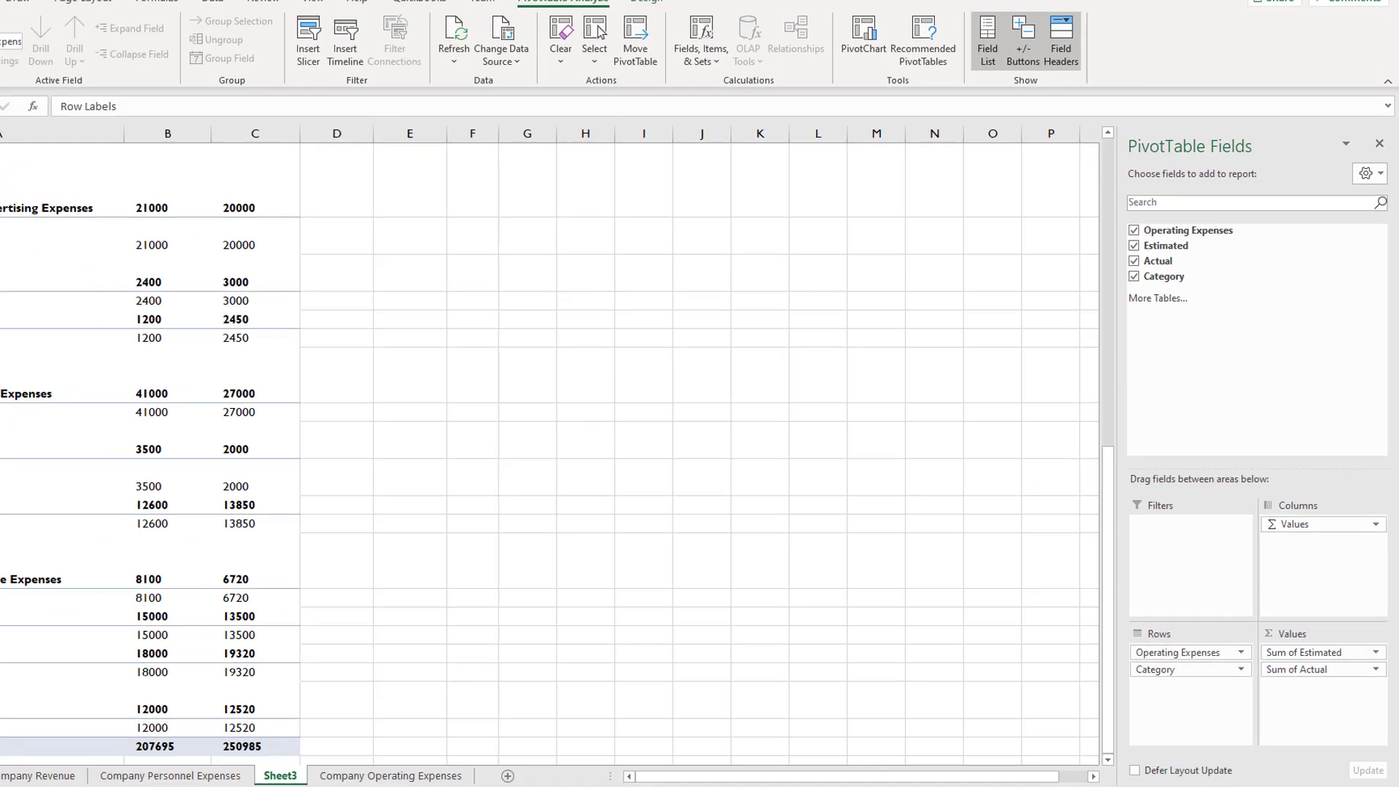
pyautogui.hotkey('ctrl', 'pagedown')
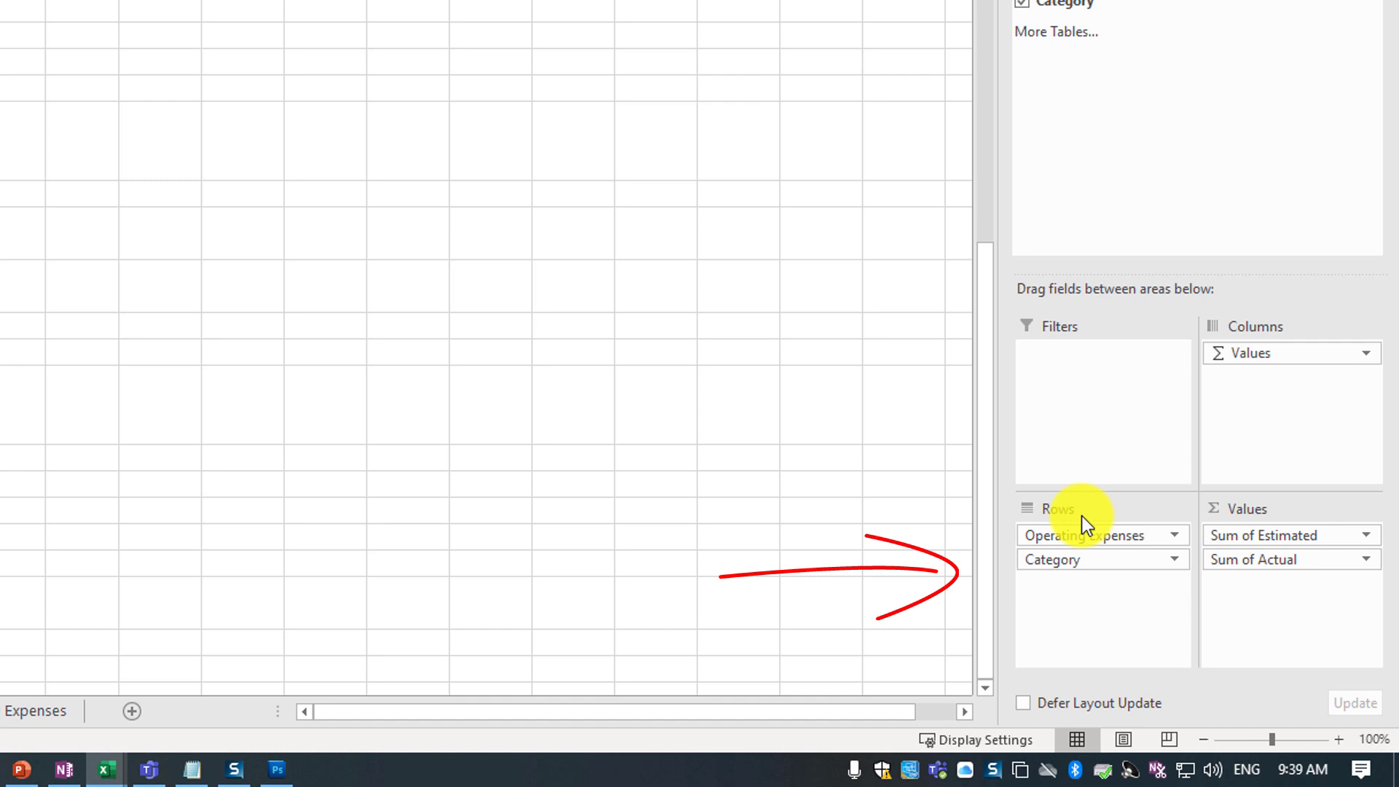
# Move Category above Operating Expenses in Rows so expenses nest under categories like Fees and Other.
pyautogui.click(1089, 561)
pyautogui.moveTo(1093, 561); pyautogui.dragTo(1093, 536)
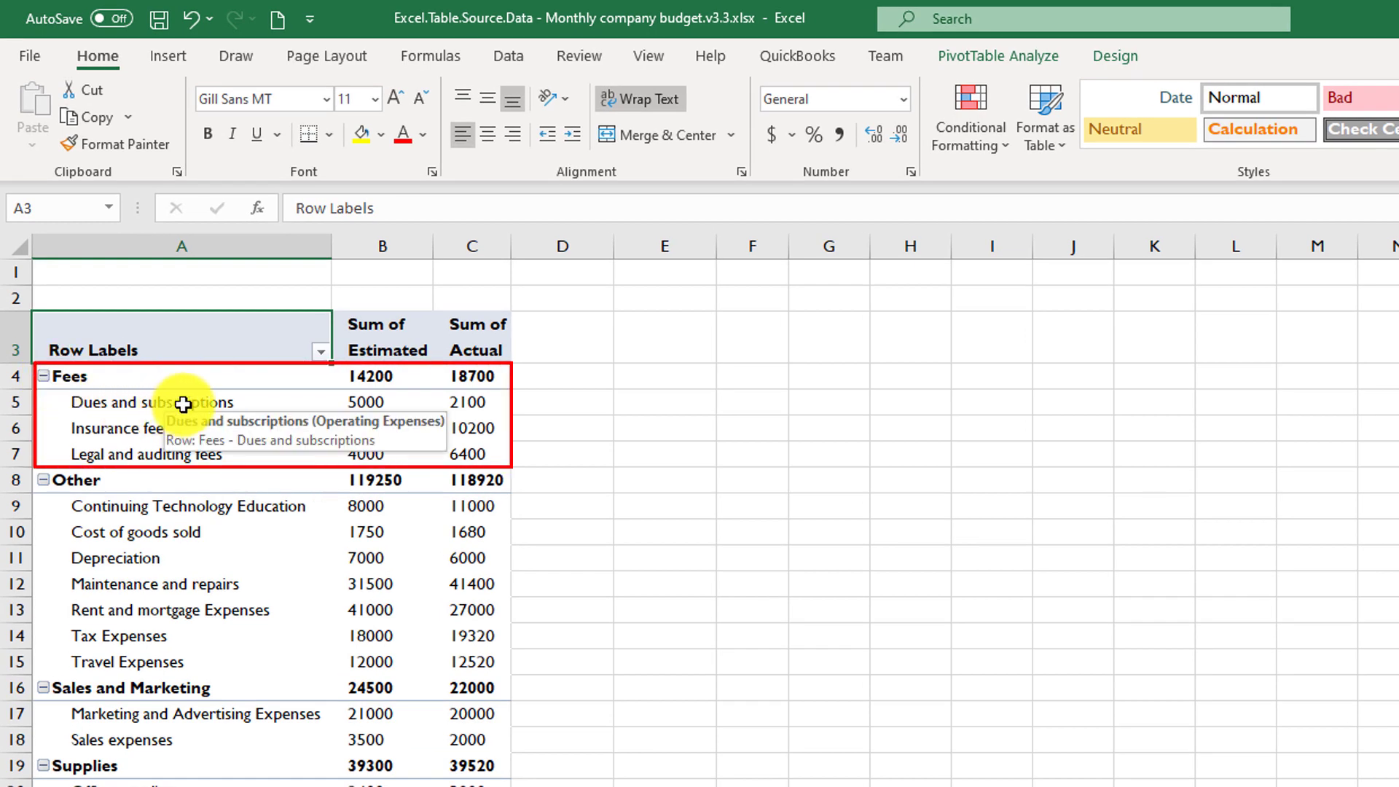
pyautogui.moveTo(188, 405); pyautogui.dragTo(193, 452)
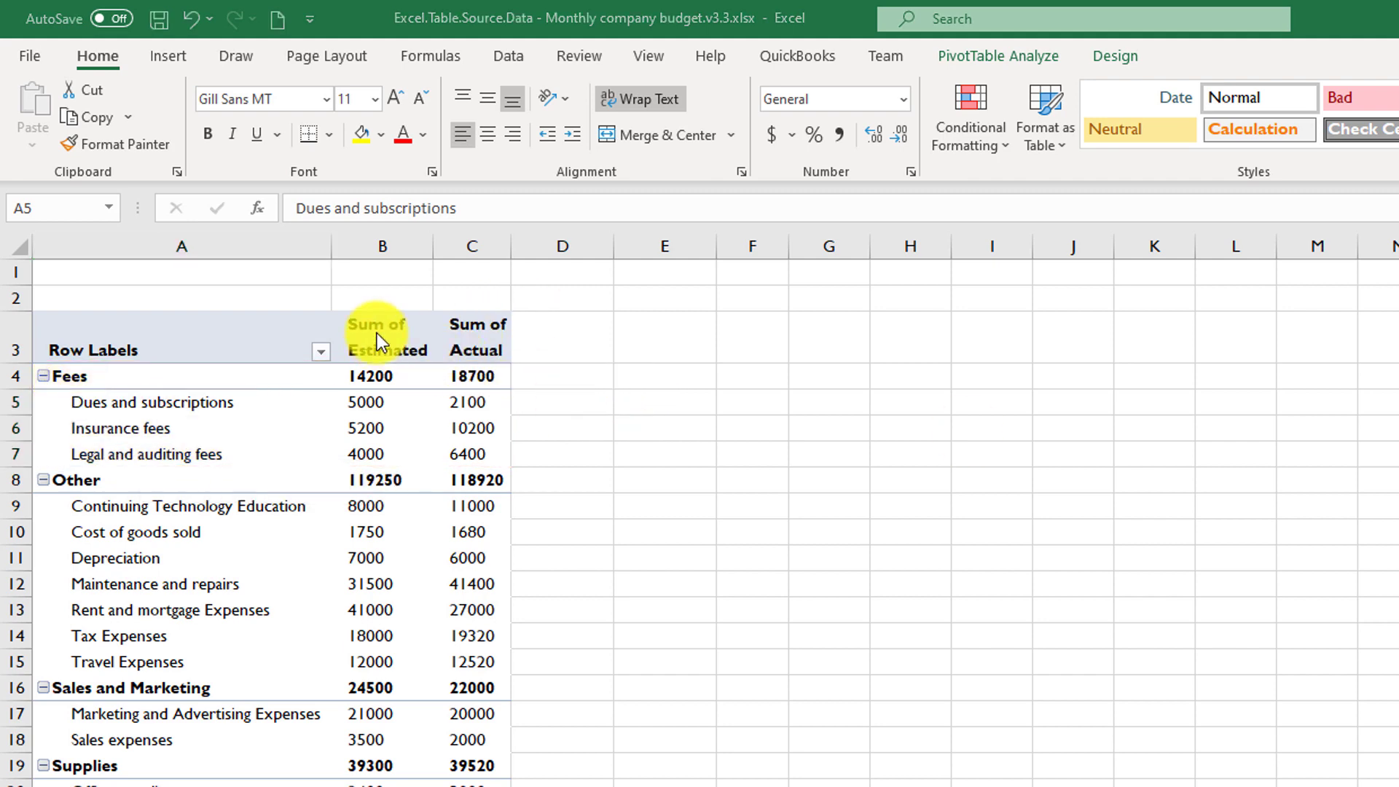
pyautogui.moveTo(381, 337); pyautogui.dragTo(468, 369)
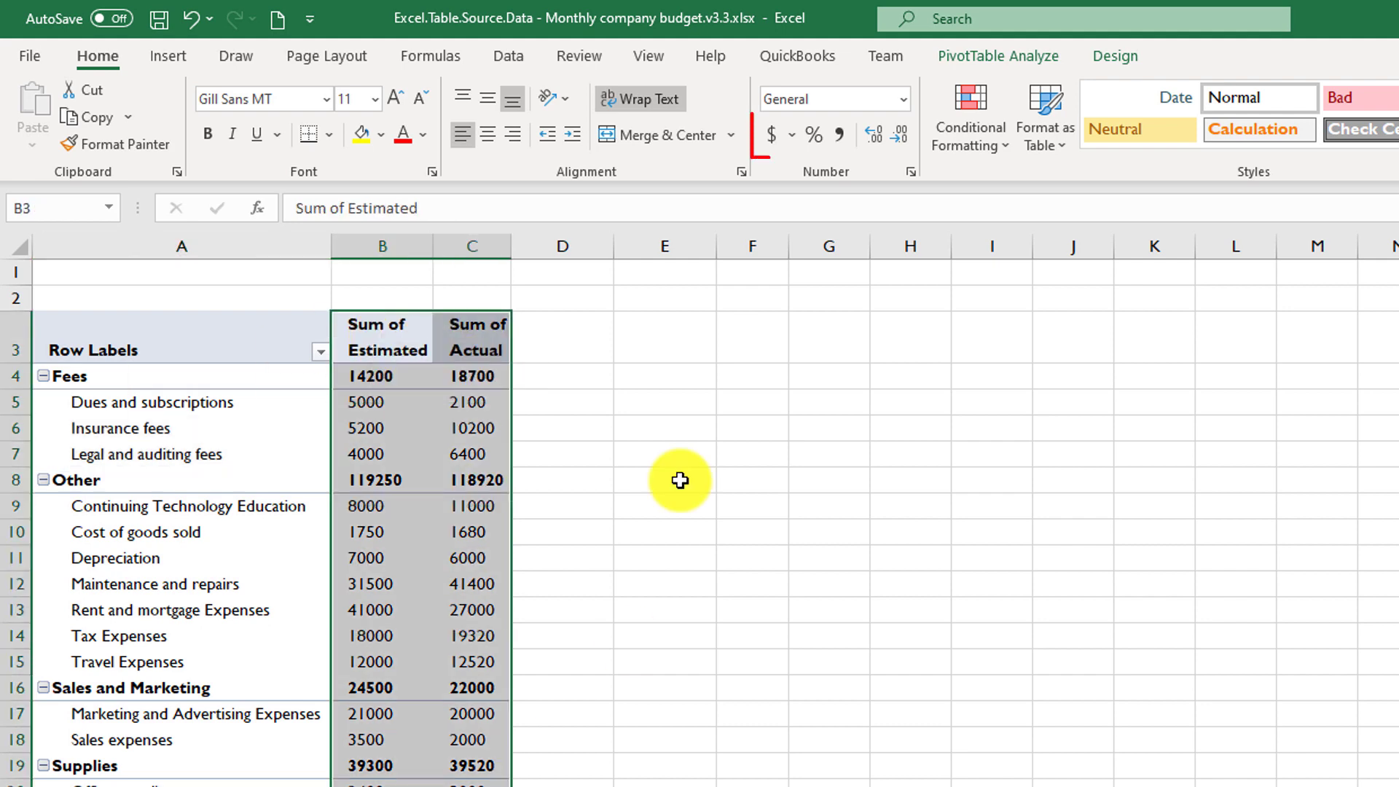
# Format the Sum of Estimated and Sum of Actual values as Accounting, e.g. $14,200.00.
pyautogui.click(774, 137)
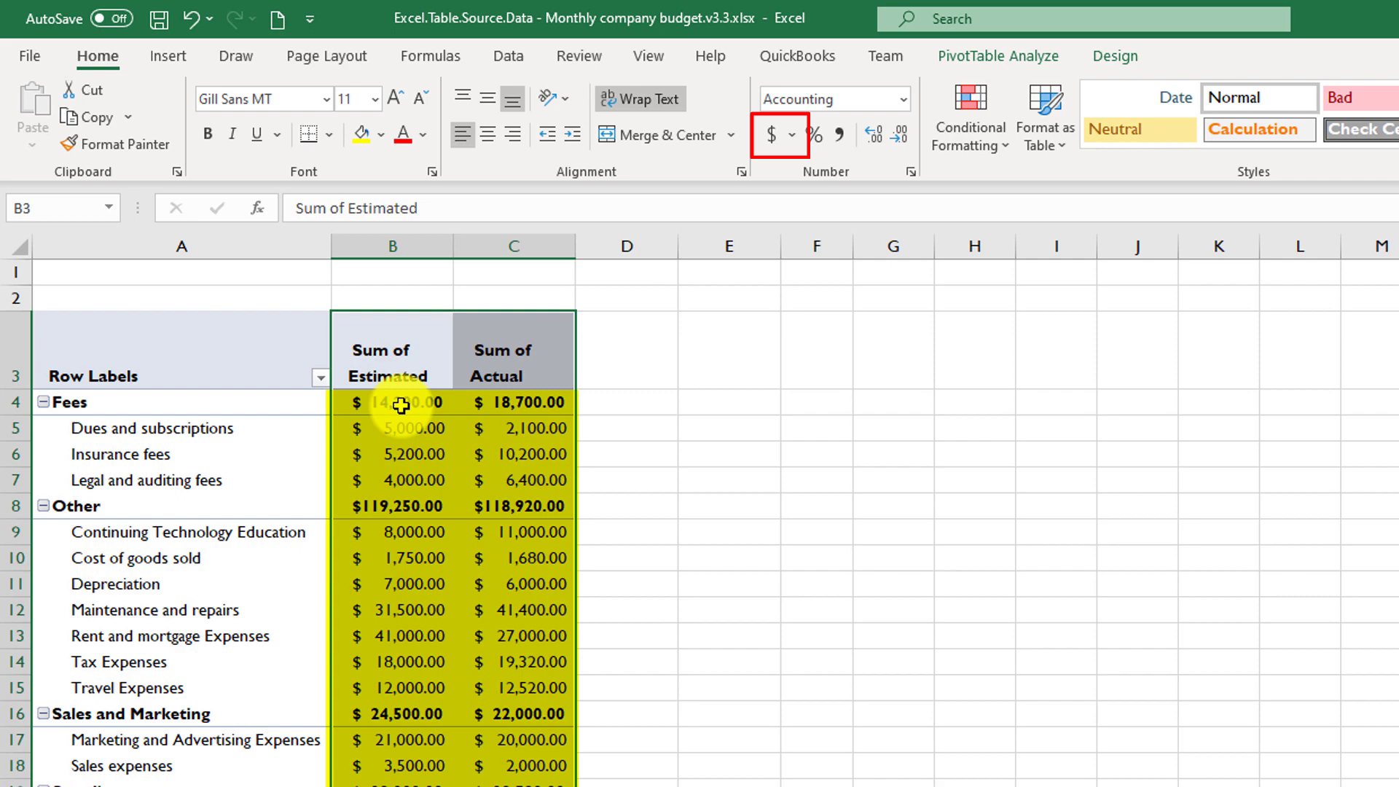
pyautogui.moveTo(401, 405)
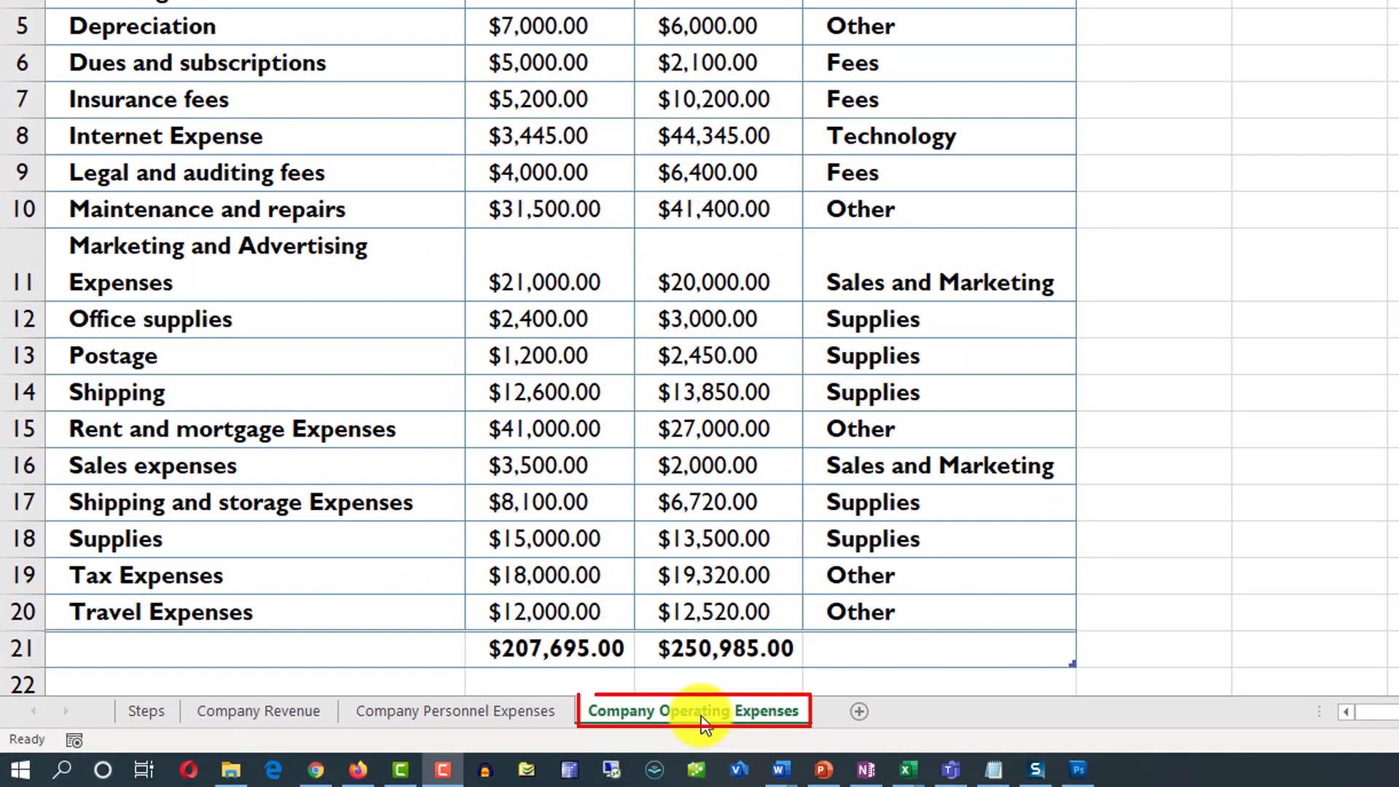
# Copy the Company Operating Expenses sheet, placing the copy before the original.
pyautogui.click(704, 723)
pyautogui.rightClick(703, 721)
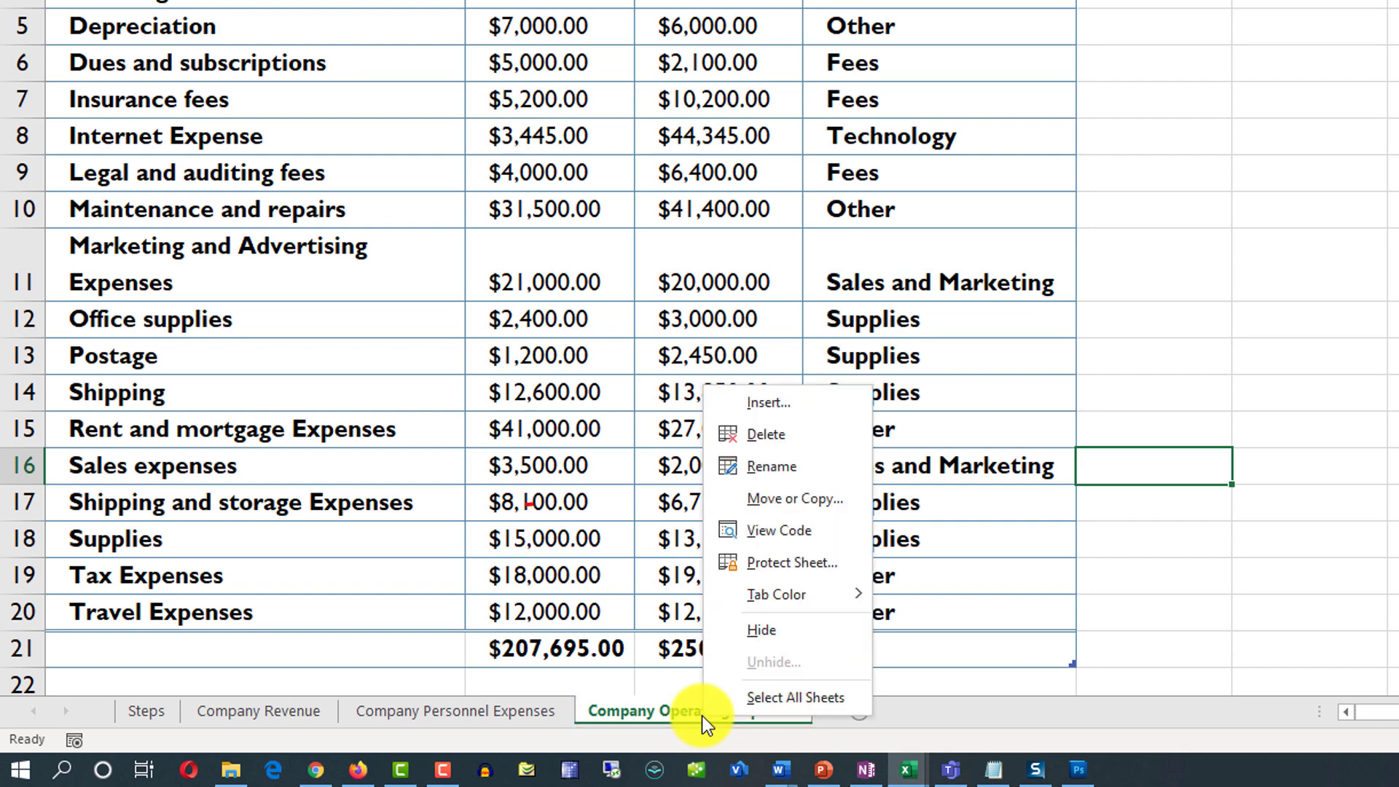
pyautogui.click(803, 499)
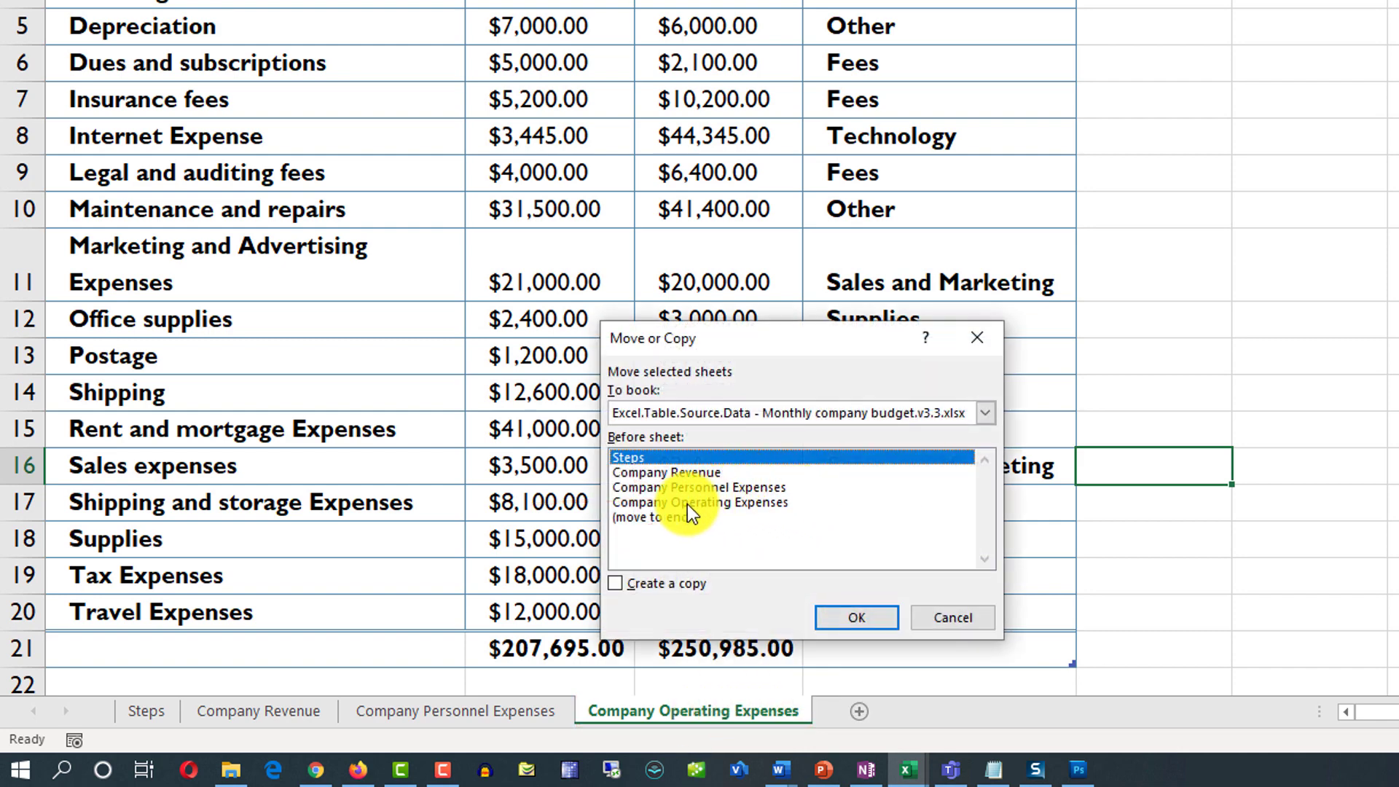
pyautogui.click(707, 503)
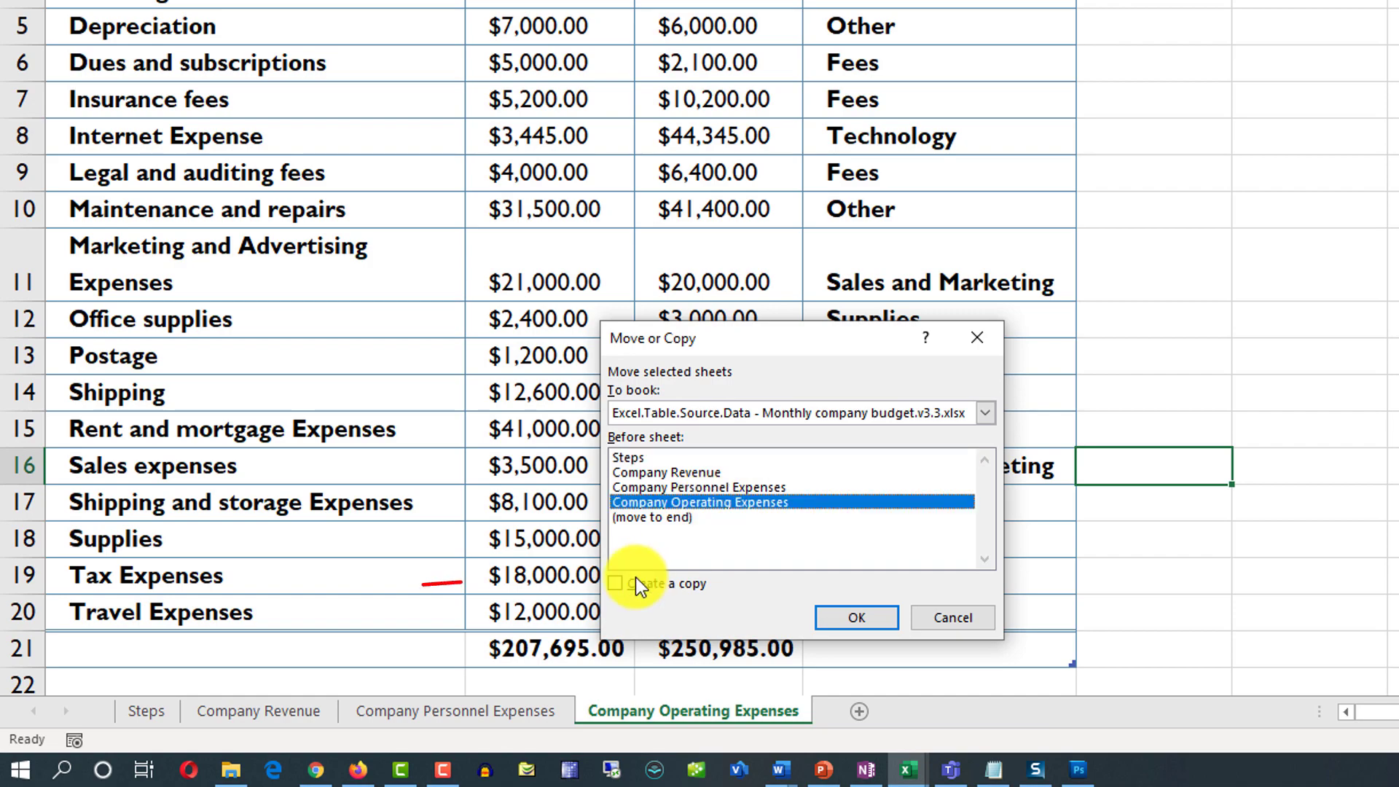
pyautogui.click(617, 584)
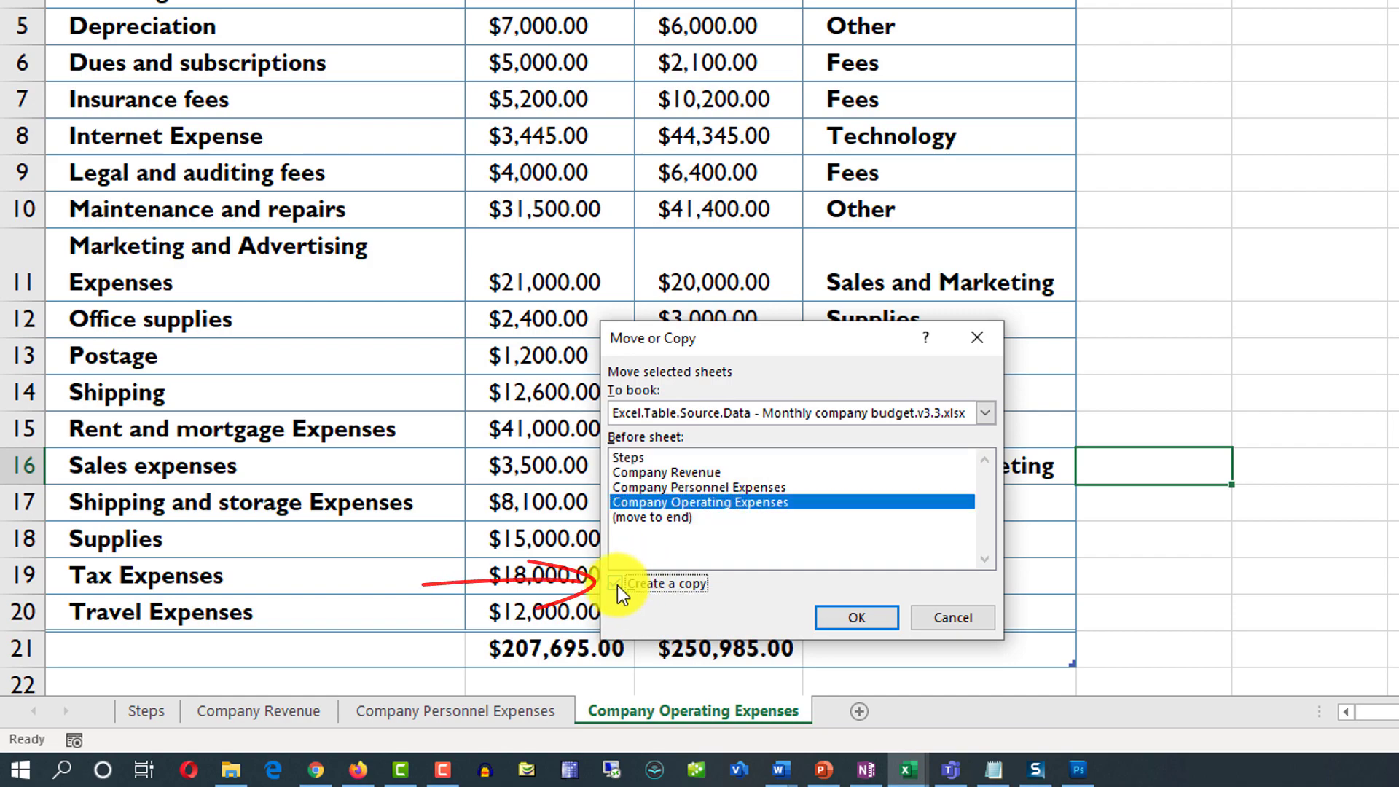
pyautogui.click(861, 621)
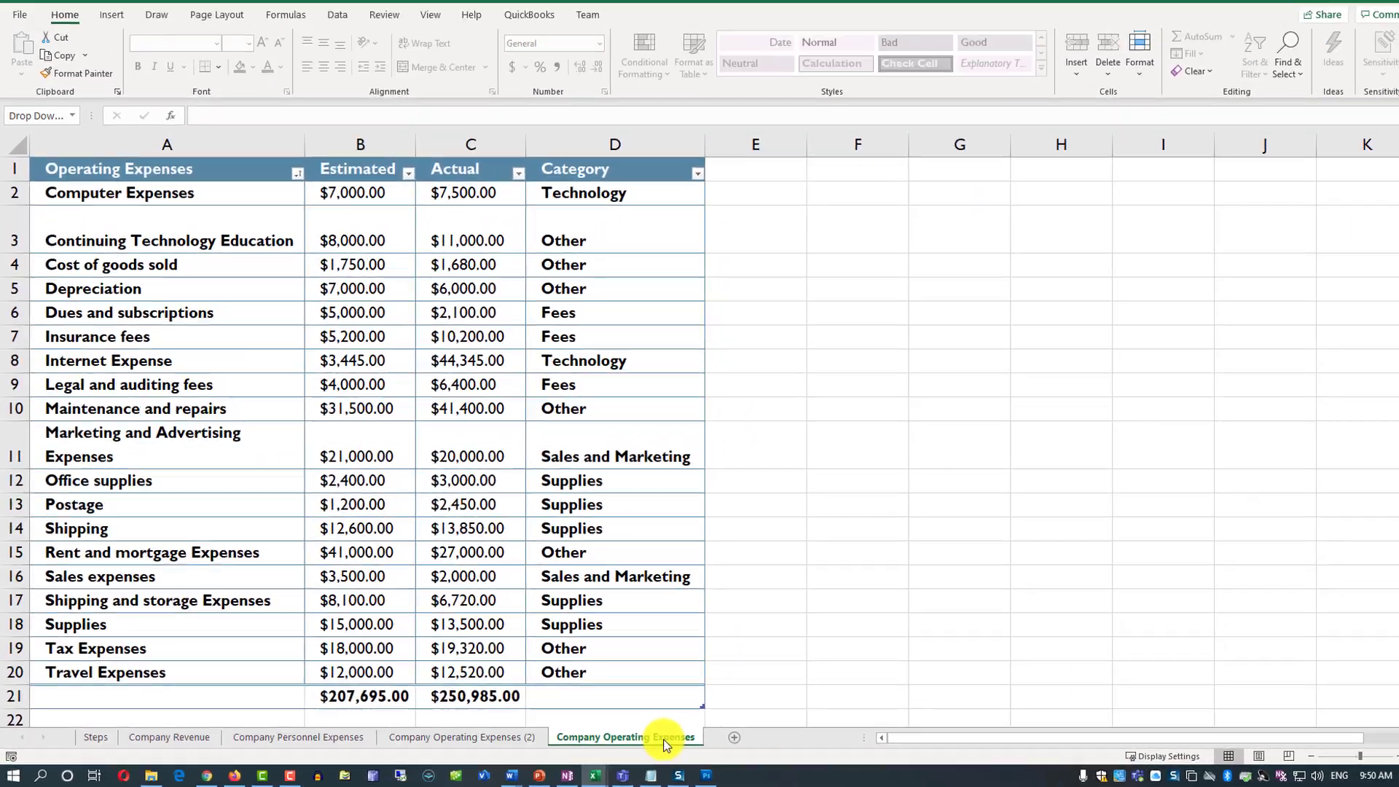
# Compare the table names of the original and copied Company Operating Expenses sheets.
pyautogui.click(964, 715)
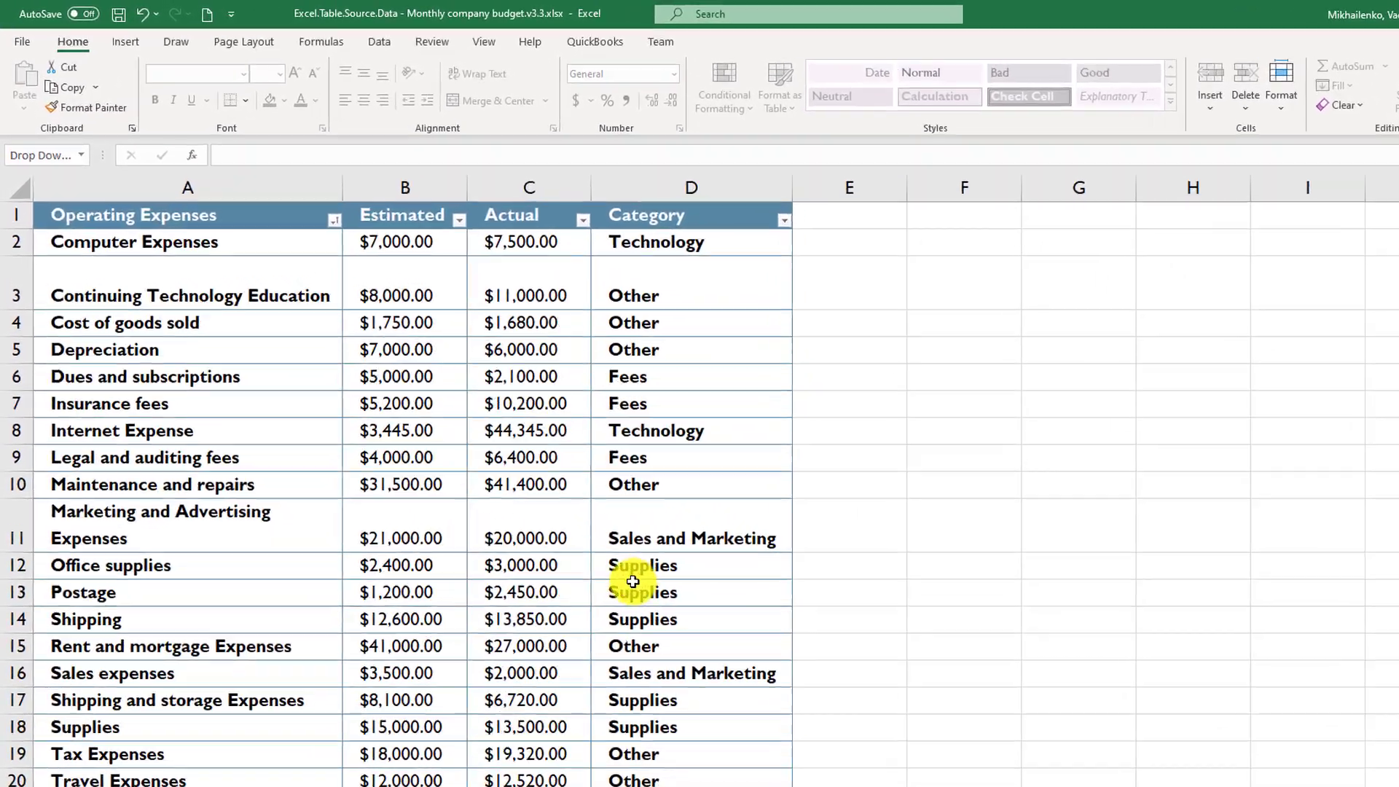
pyautogui.click(546, 491)
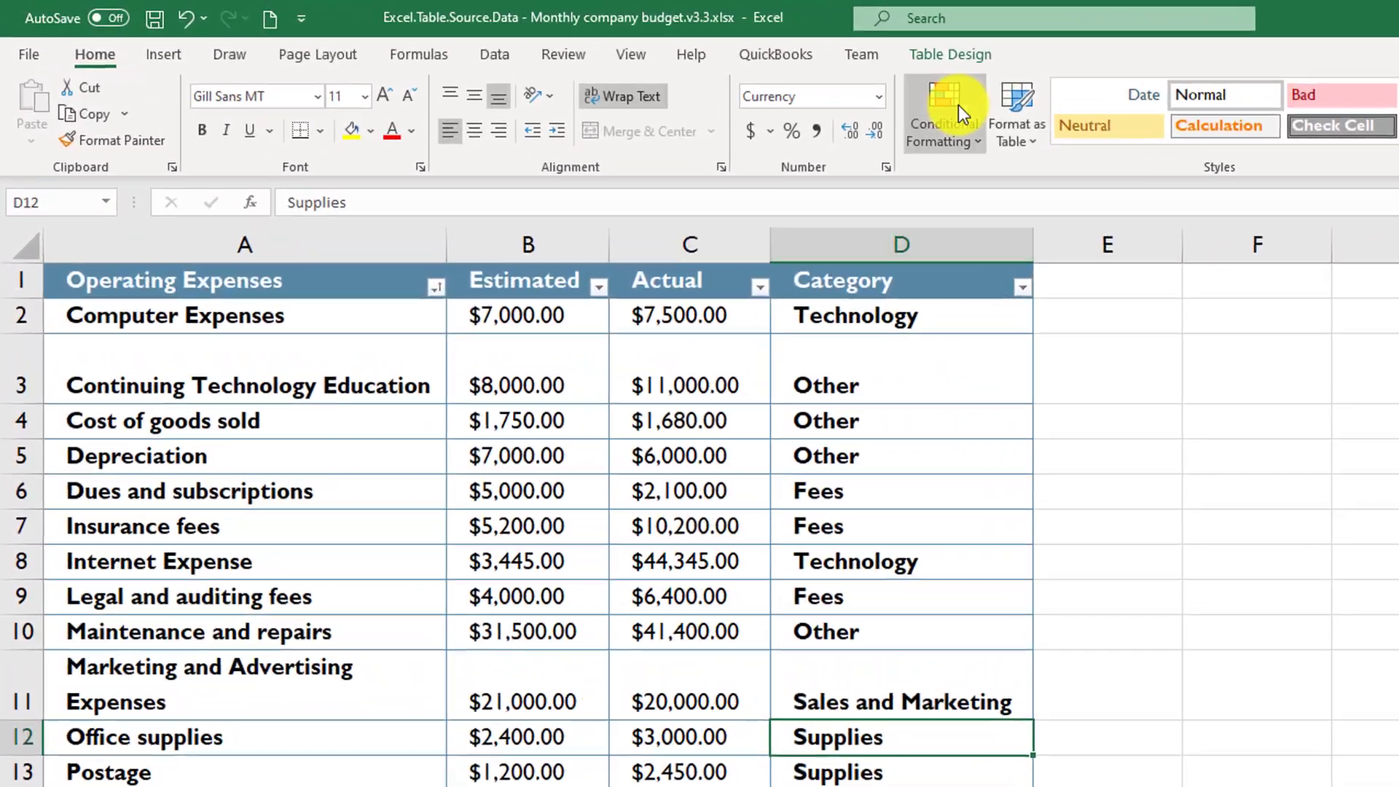
pyautogui.click(951, 52)
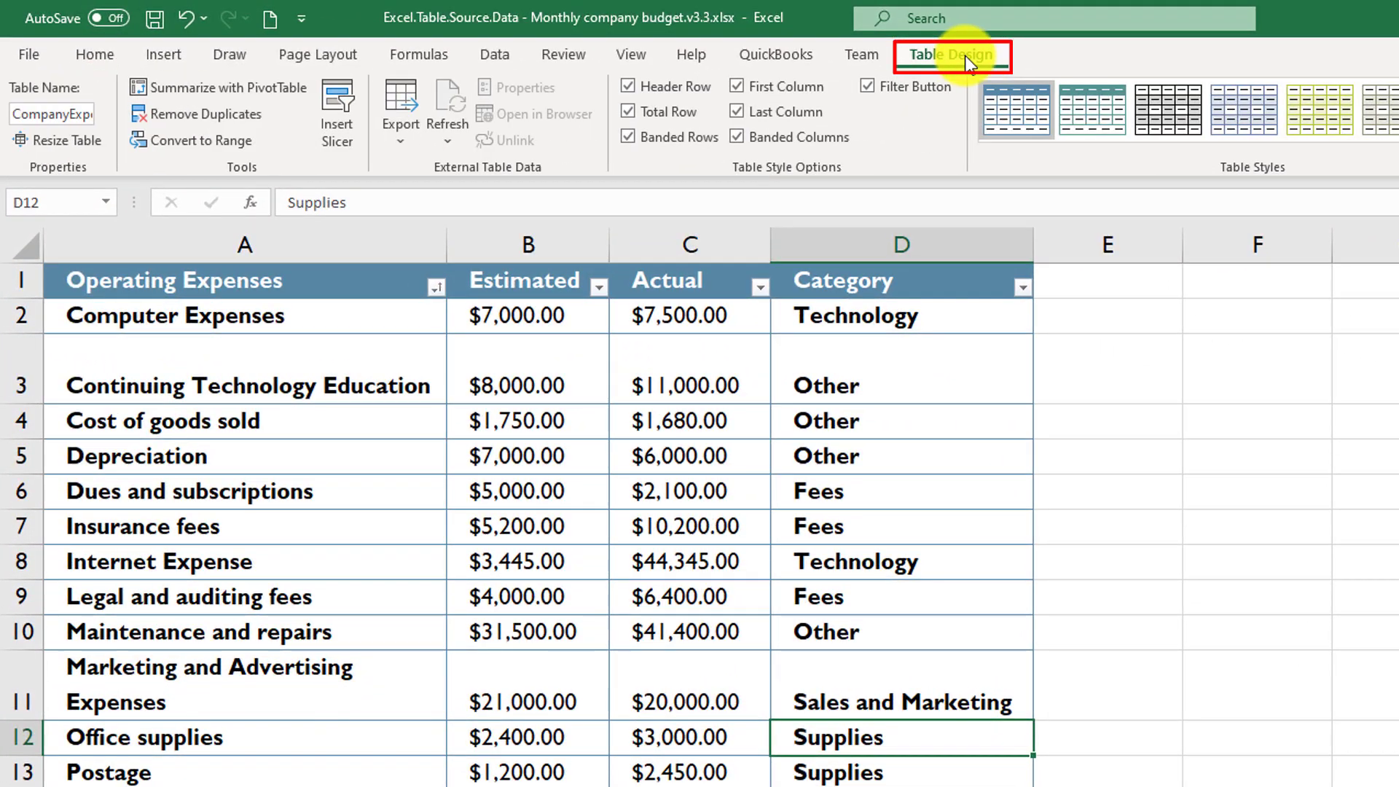
pyautogui.click(38, 117)
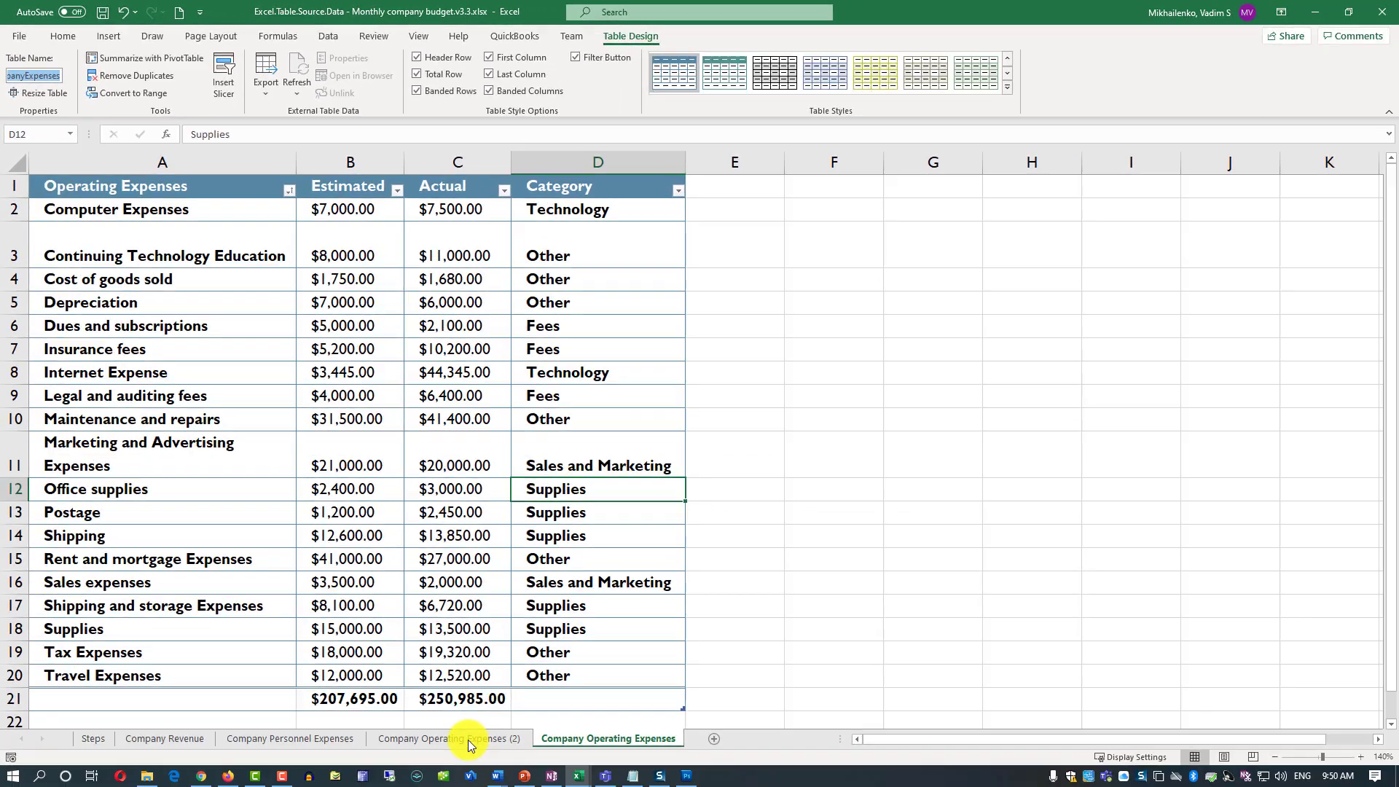
pyautogui.click(469, 741)
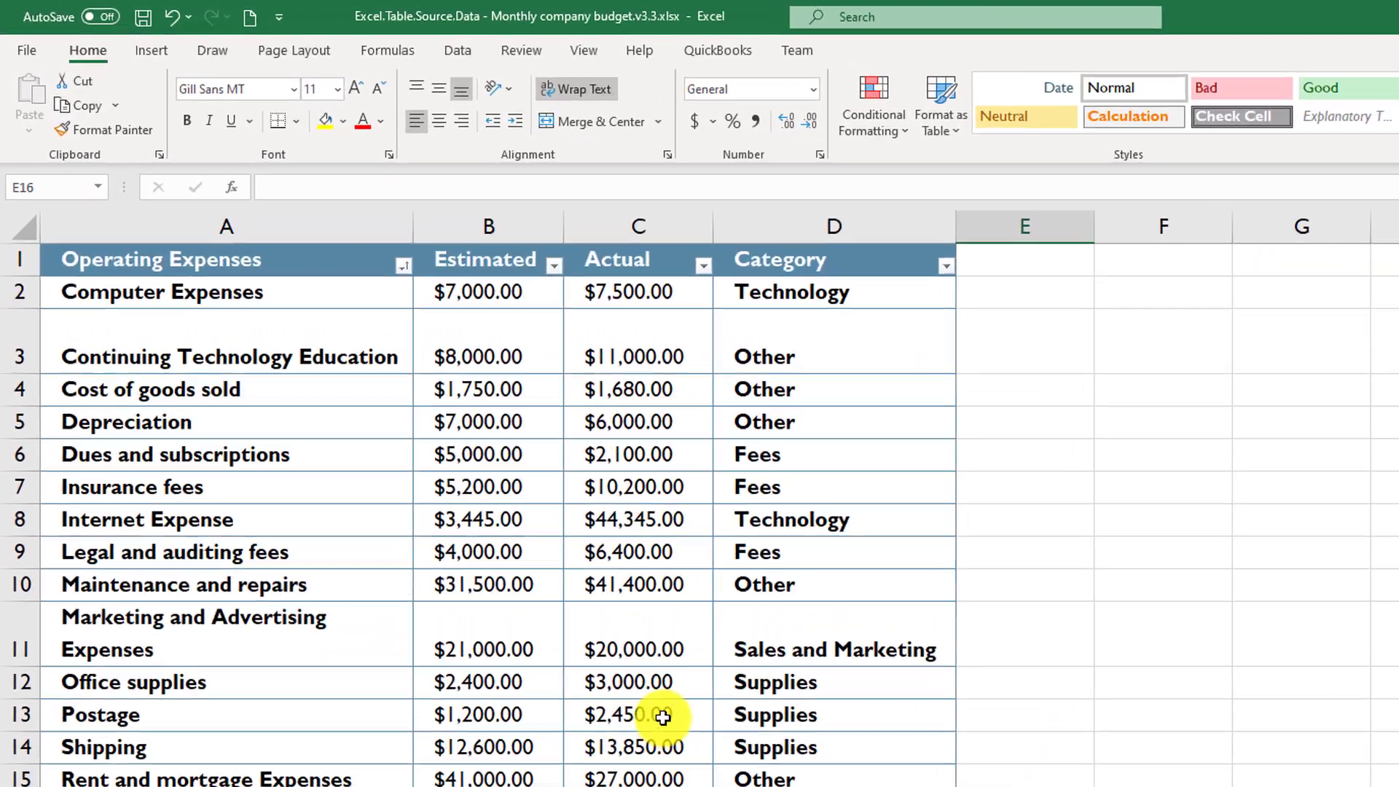
pyautogui.click(664, 717)
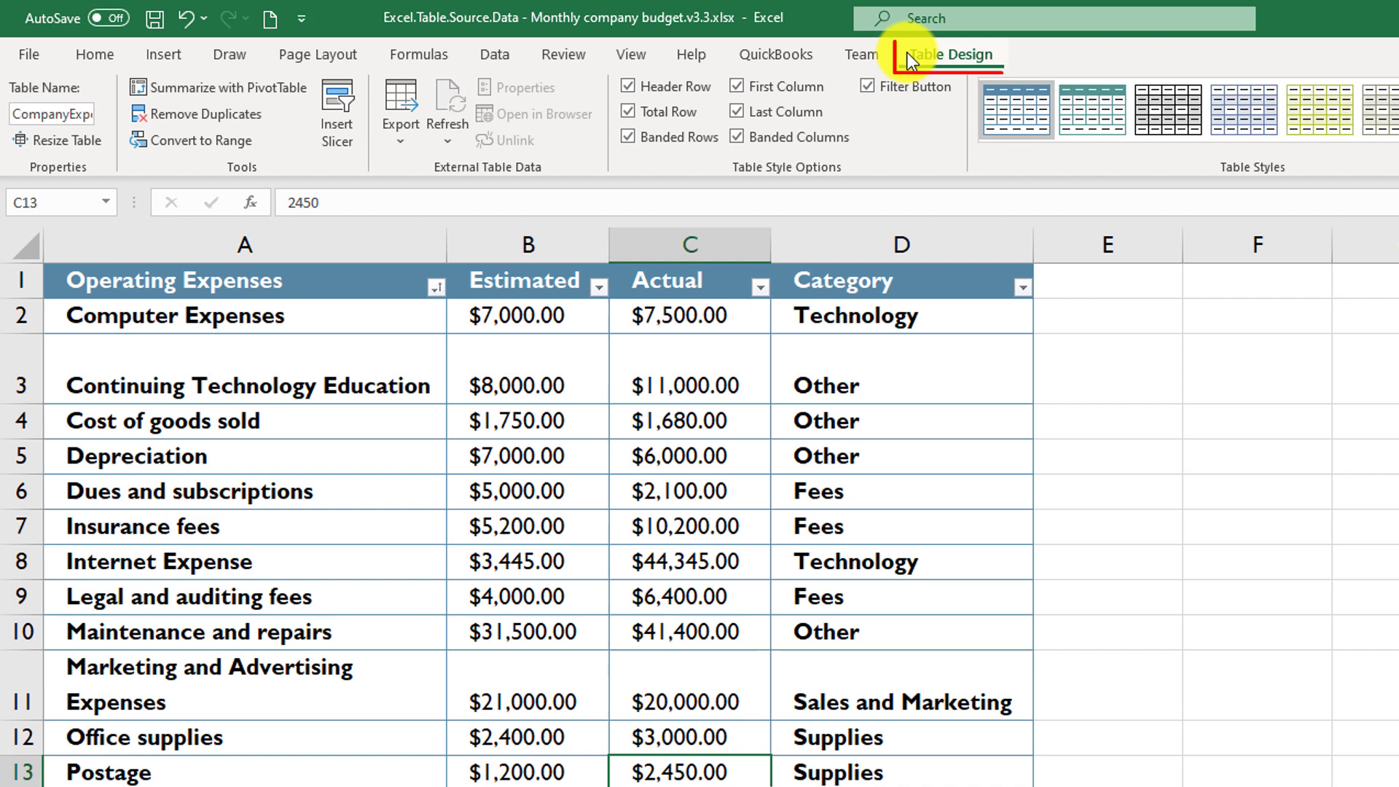
pyautogui.click(67, 114)
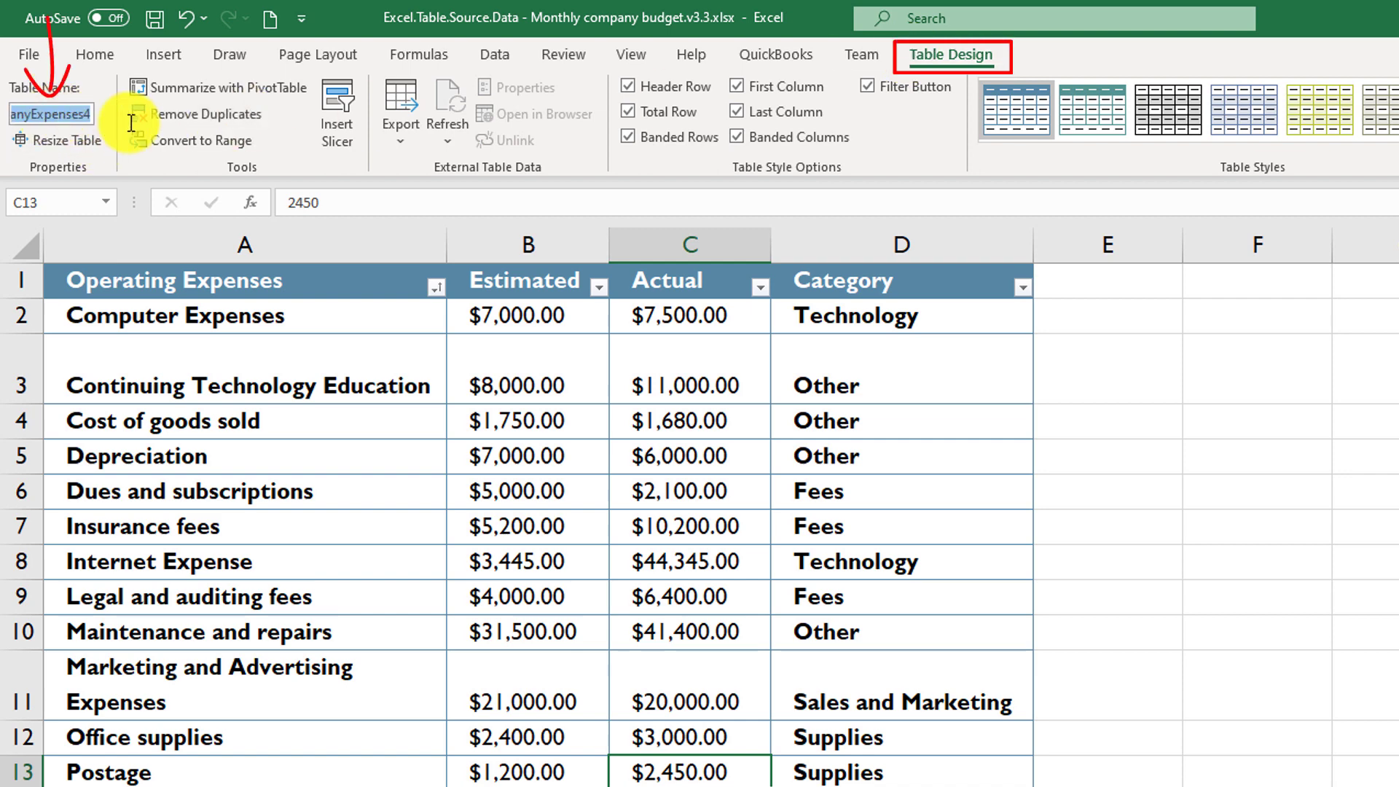
pyautogui.click(87, 115)
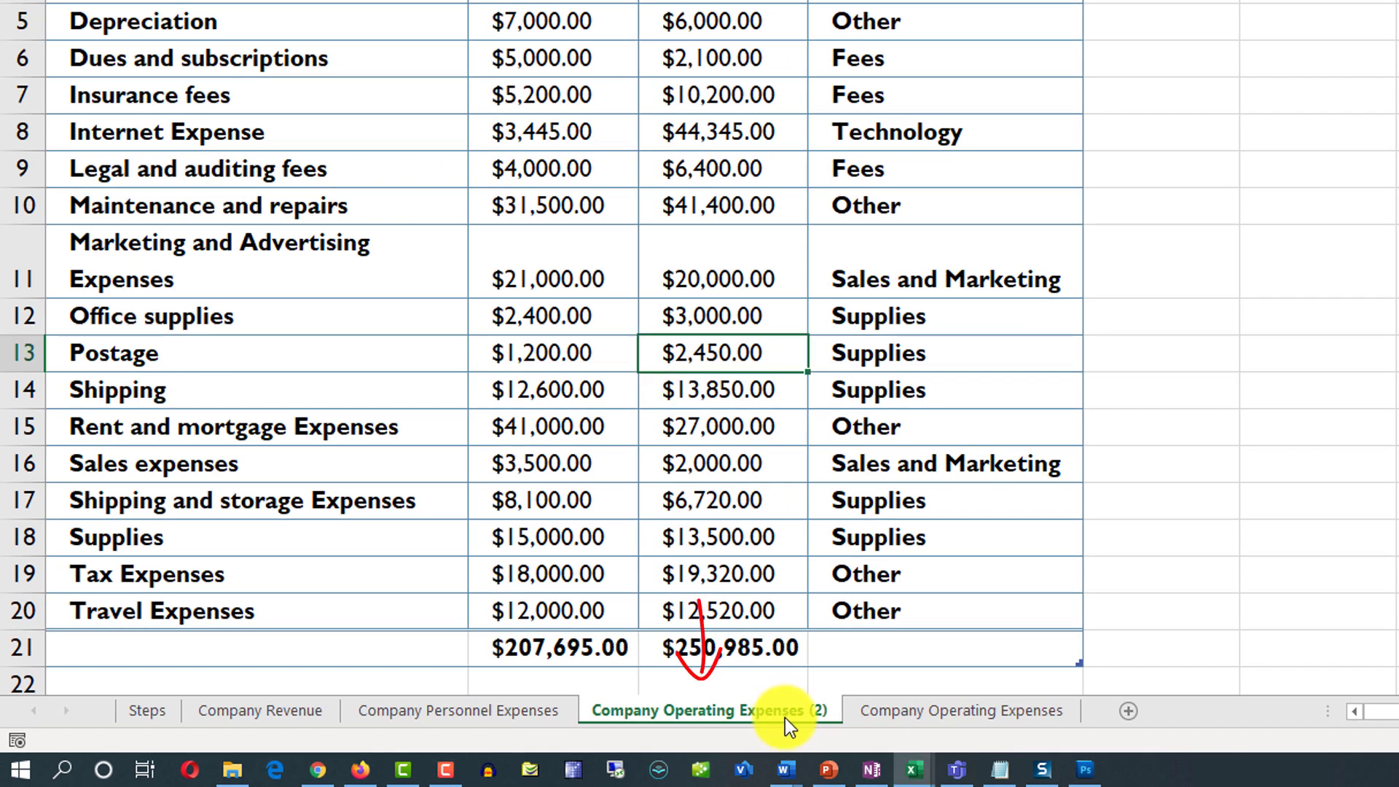
# Delete the Company Operating Expenses (2) sheet.
pyautogui.rightClick(789, 711)
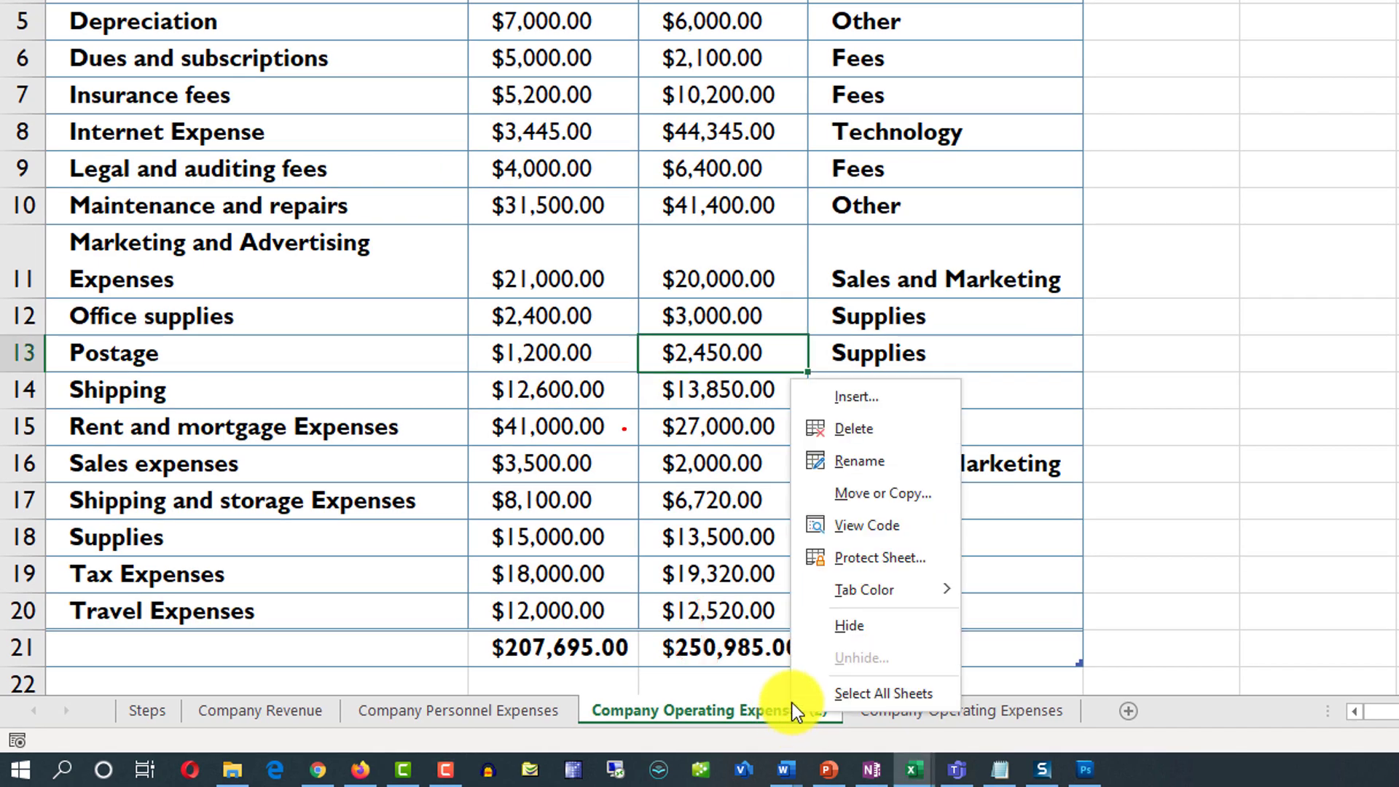
pyautogui.click(865, 430)
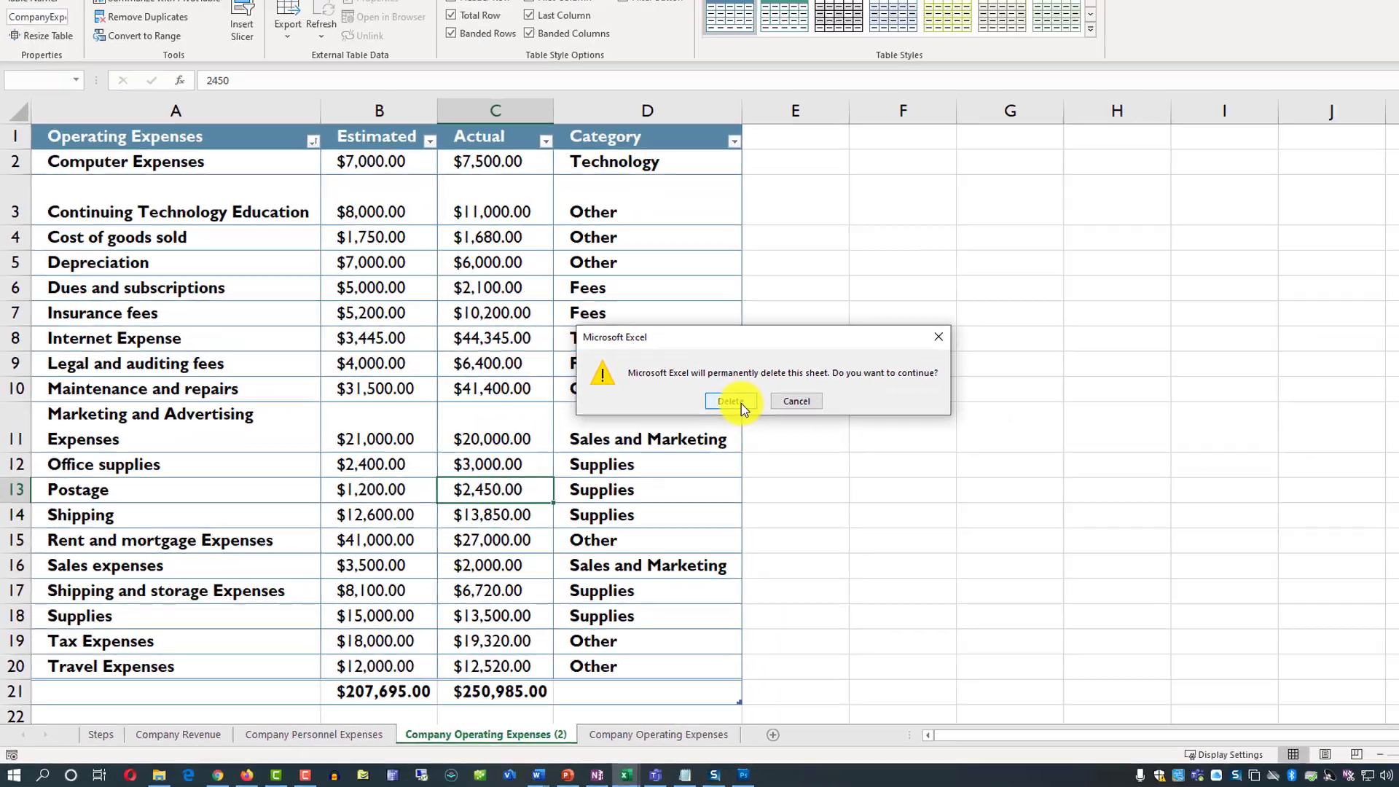
pyautogui.click(1086, 223)
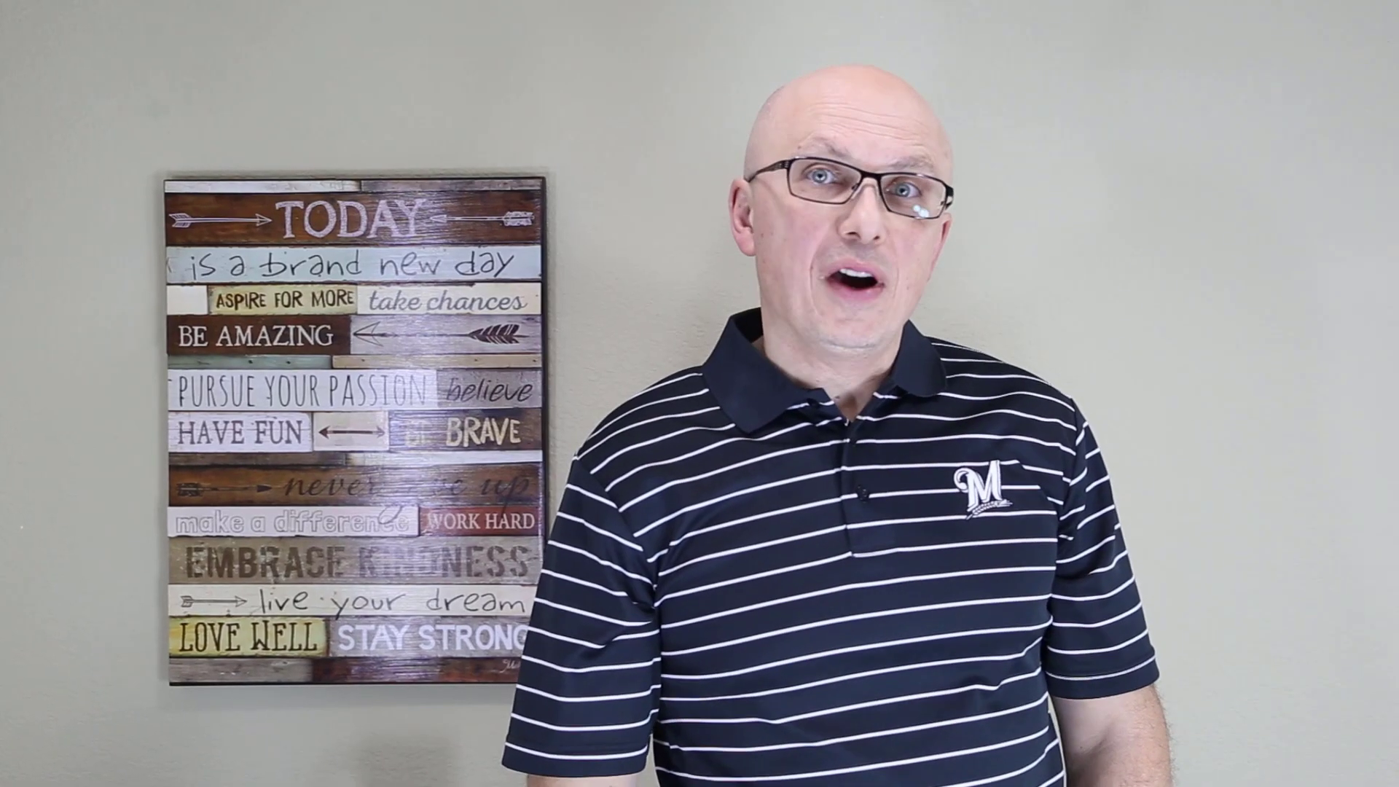